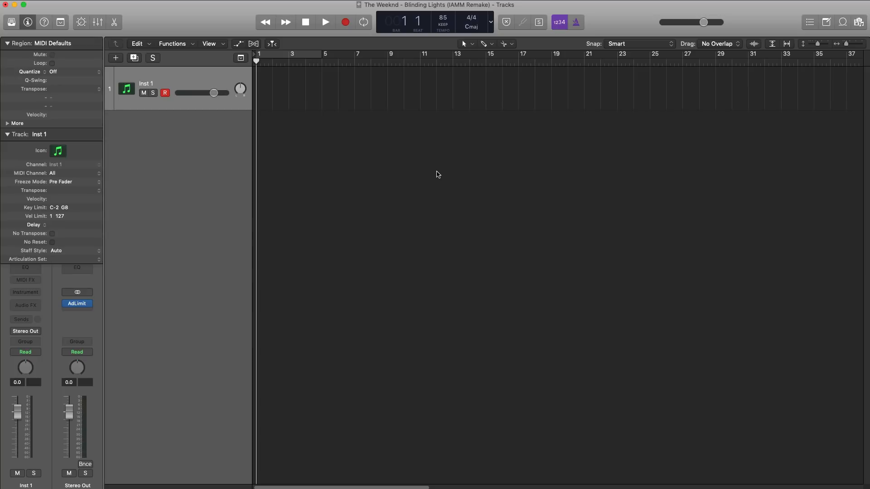
Insert Kontakt as the instrument on the Inst 1 track and load Analog Dreams.nki into it.
{"action": "left_click", "coordinate": [35, 292]}
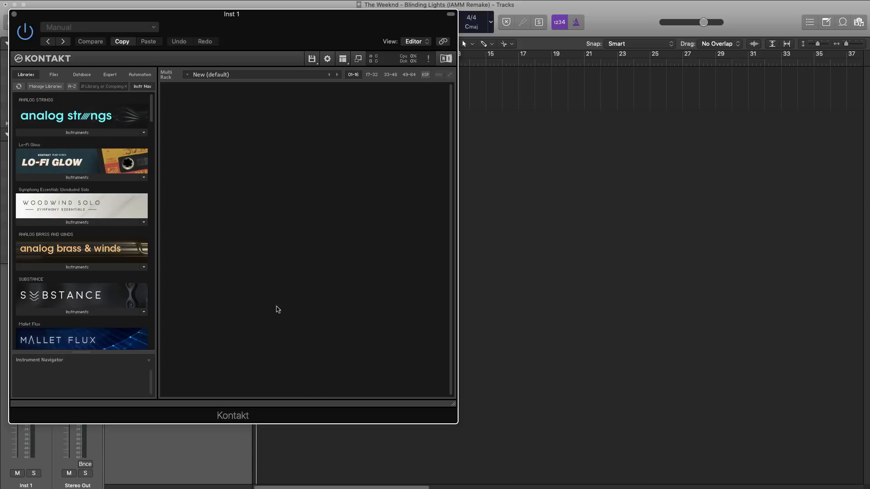
{"action": "scroll", "coordinate": [80, 244], "scroll_direction": "down", "scroll_amount": 20}
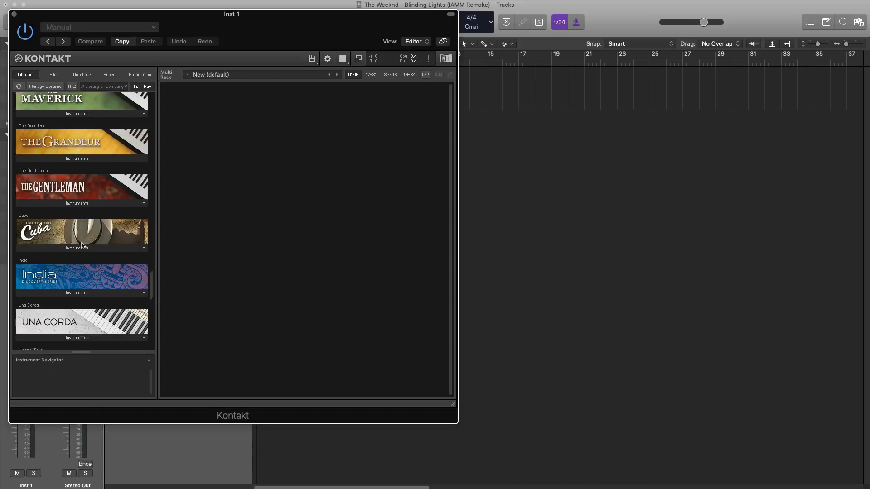
{"action": "left_click", "coordinate": [81, 255]}
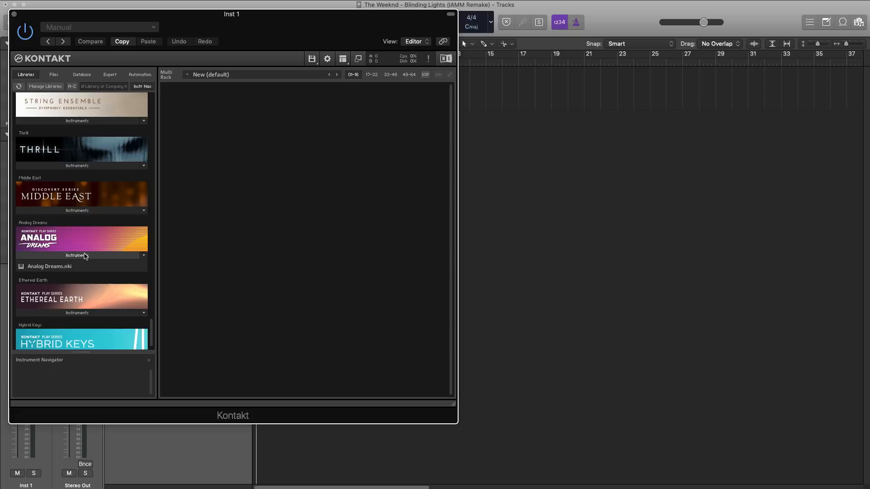
{"action": "double_click", "coordinate": [61, 267]}
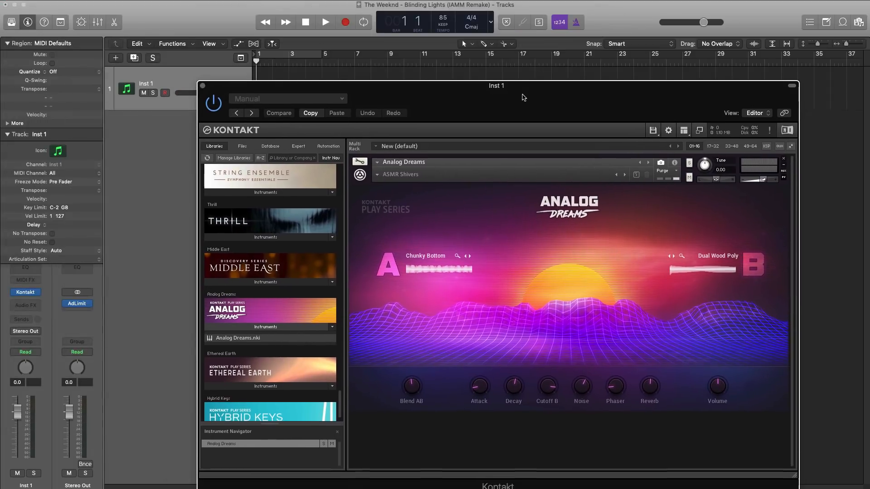
Turn on cycling for bars 1 to 5 and create an Inst 1 MIDI region at bar 1, extended to four bars.
{"action": "left_click", "coordinate": [279, 56]}
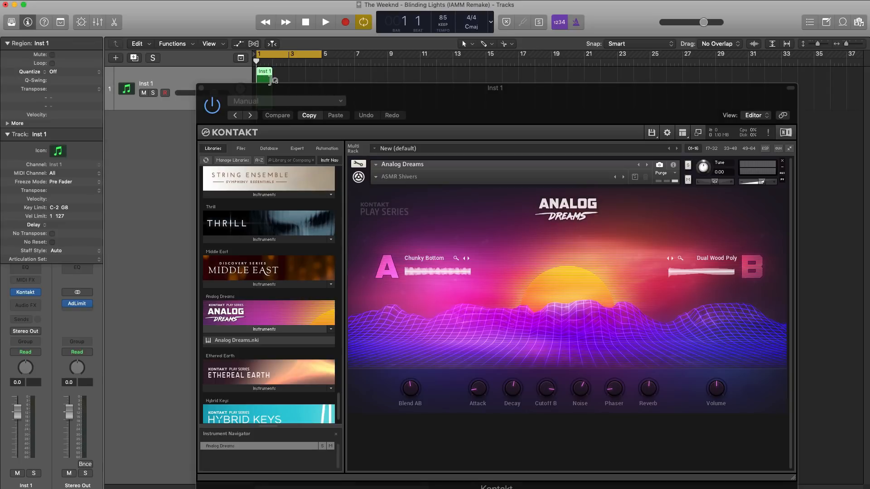
{"action": "left_click_drag", "start_coordinate": [273, 87], "coordinate": [263, 151]}
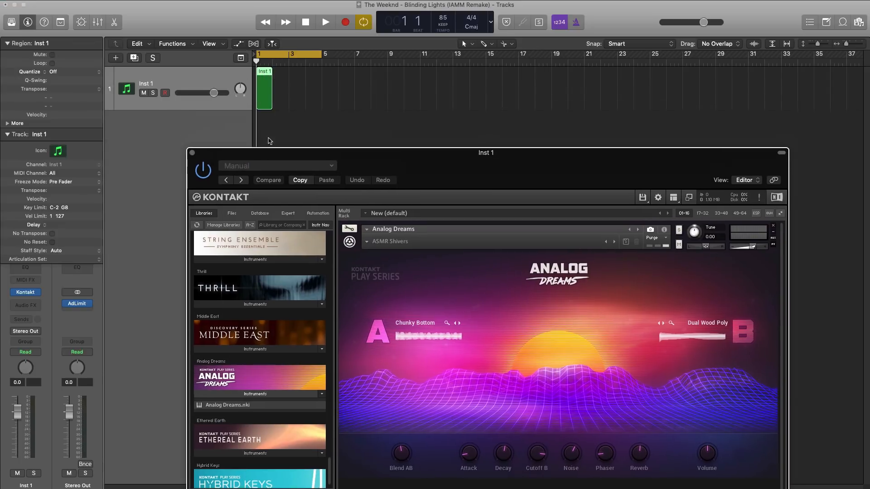
{"action": "left_click_drag", "start_coordinate": [272, 94], "coordinate": [321, 95]}
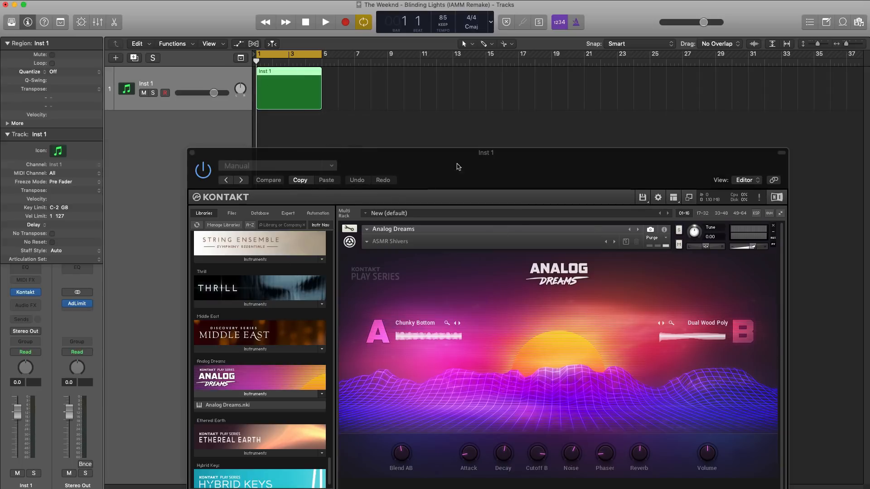
Load the Metallic preset in Analog Dreams and close the instrument window.
{"action": "left_click_drag", "start_coordinate": [458, 166], "coordinate": [432, 57]}
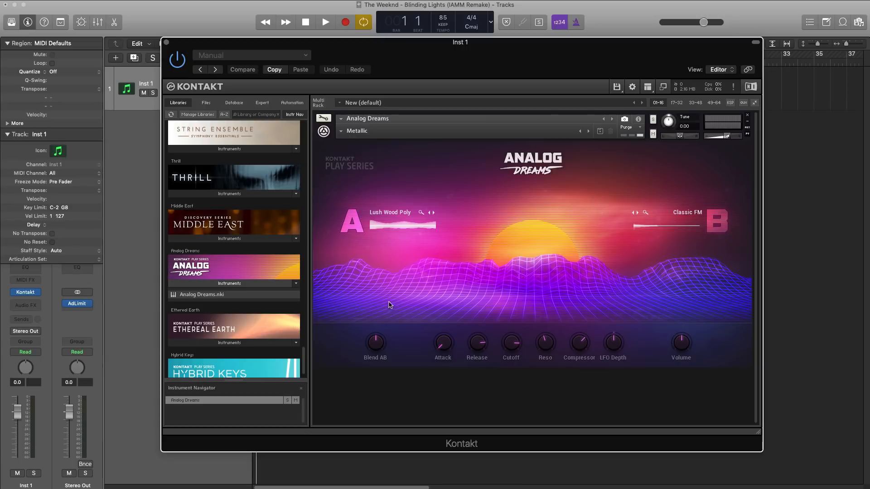
{"action": "left_click", "coordinate": [166, 42]}
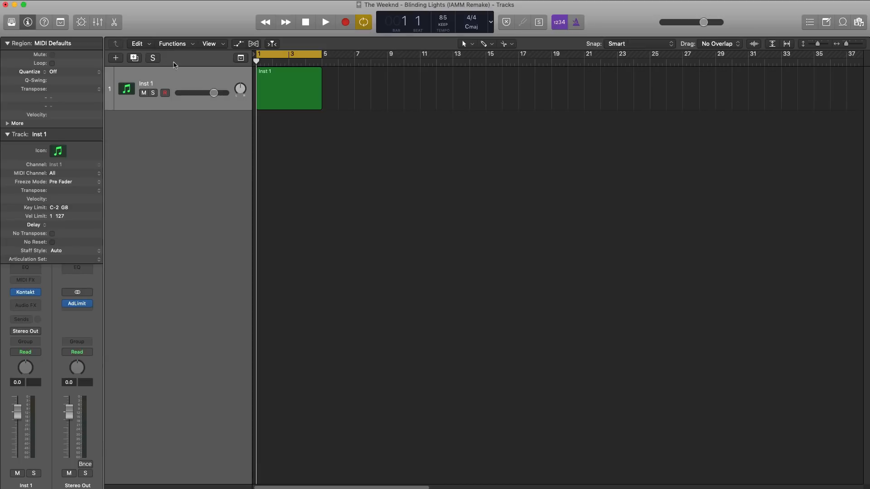
Open the region in an enlarged Piano Roll and add an F3 eighth note at bar 1 with velocity 87.
{"action": "double_click", "coordinate": [290, 101]}
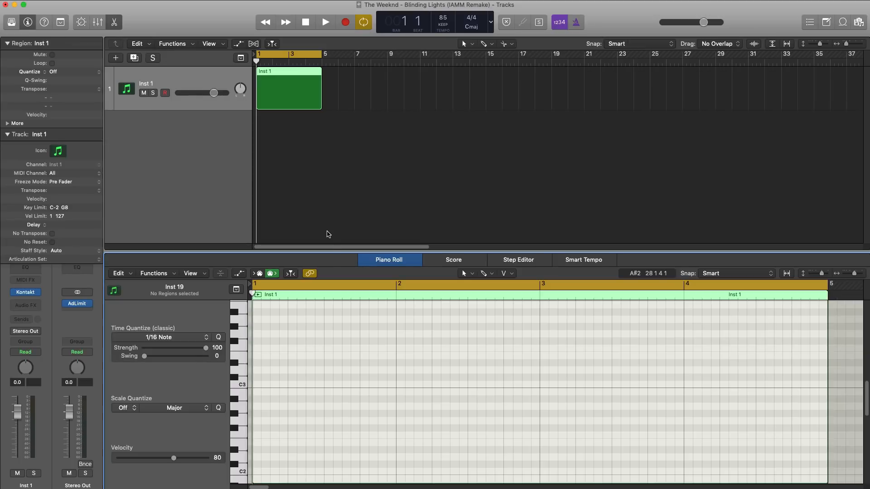
{"action": "left_click_drag", "start_coordinate": [329, 259], "coordinate": [330, 190]}
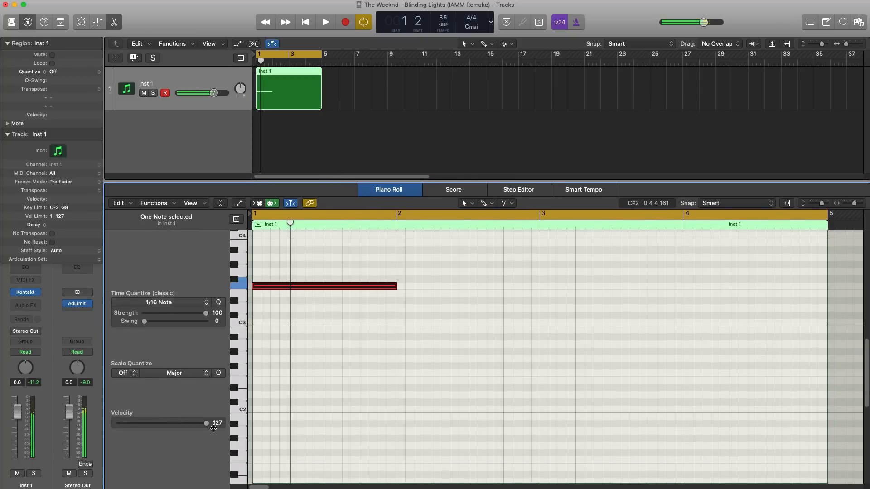
{"action": "left_click_drag", "start_coordinate": [204, 423], "coordinate": [173, 423]}
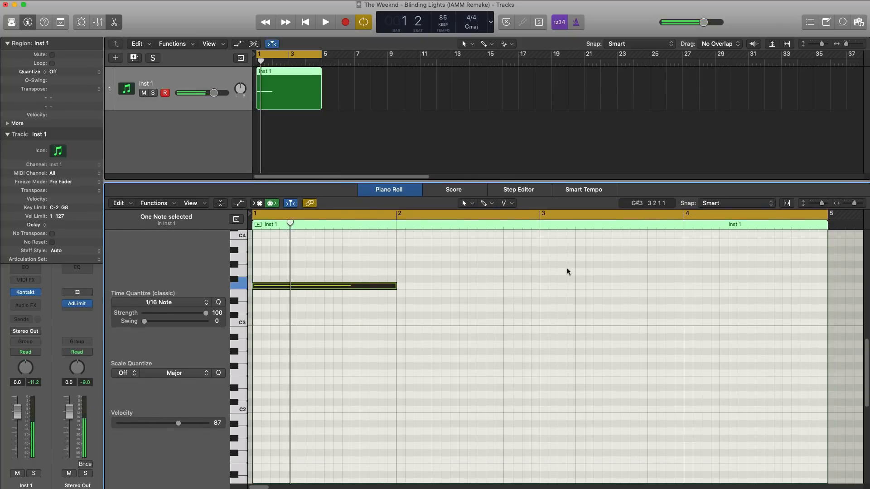
{"action": "left_click_drag", "start_coordinate": [395, 288], "coordinate": [268, 292]}
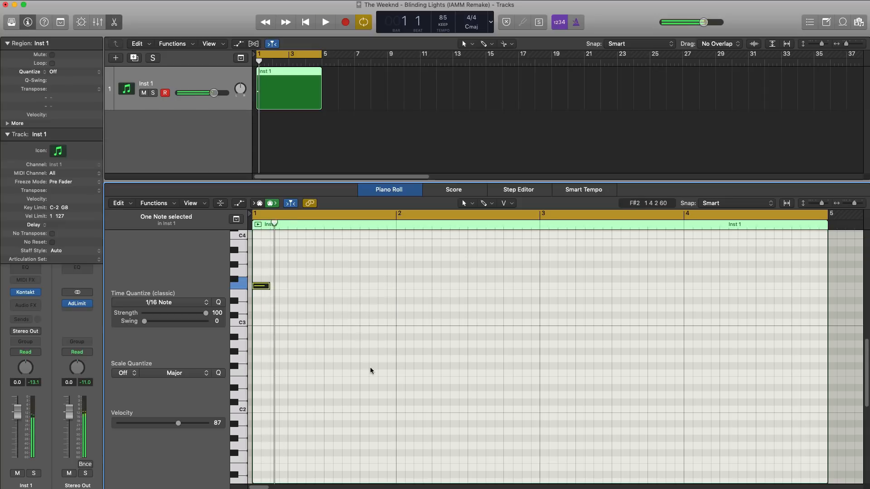
Add an F3 eighth note on beat 2 of bar 1 and a D#3 note on that beat's last sixteenth.
{"action": "key", "text": "space"}
{"action": "key", "text": "space"}
{"action": "left_click", "coordinate": [290, 288], "text": "super"}
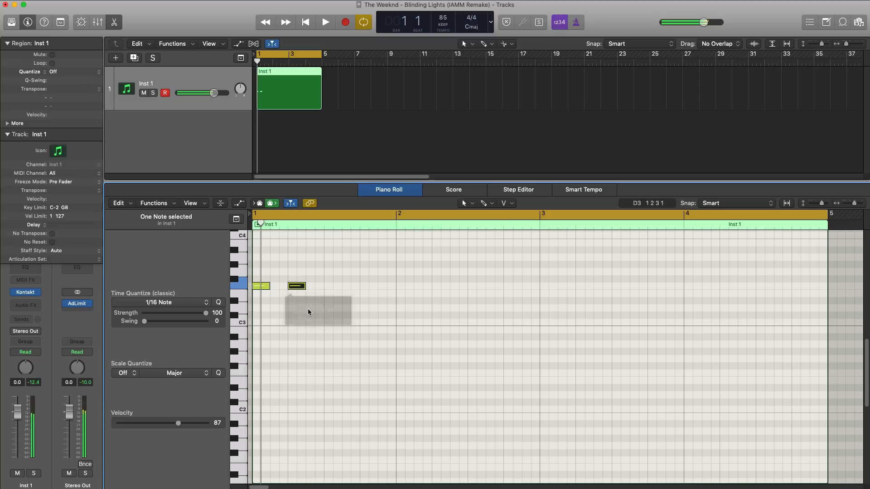
{"action": "key", "text": "space"}
{"action": "key", "text": "space"}
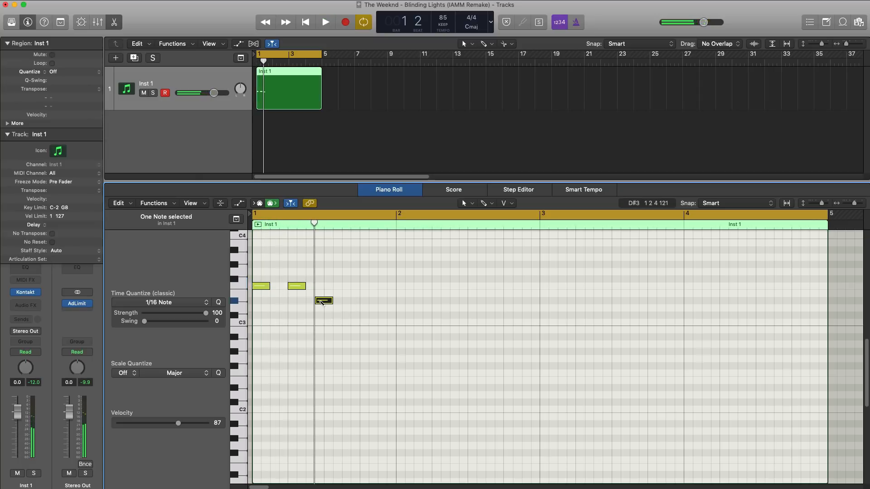
Shorten the D#3 note to a sixteenth and transpose all three notes up one octave.
{"action": "left_click_drag", "start_coordinate": [330, 303], "coordinate": [236, 281]}
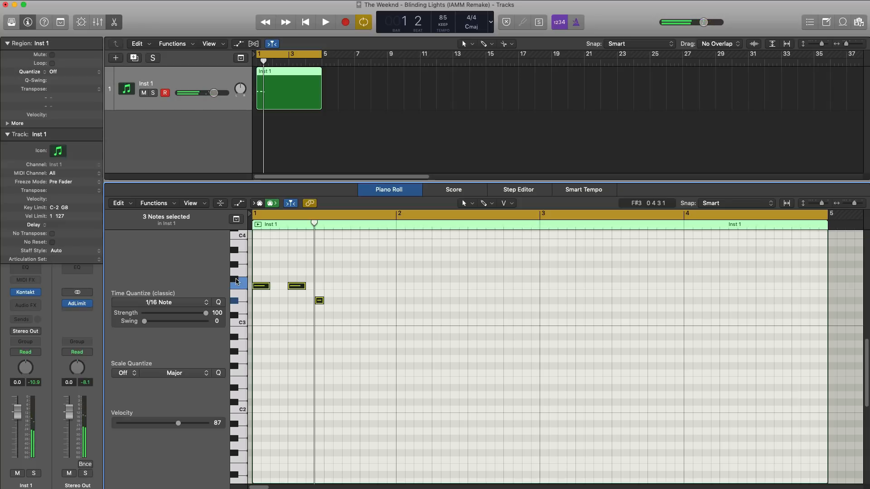
{"action": "scroll", "coordinate": [304, 285], "scroll_direction": "up", "scroll_amount": 5}
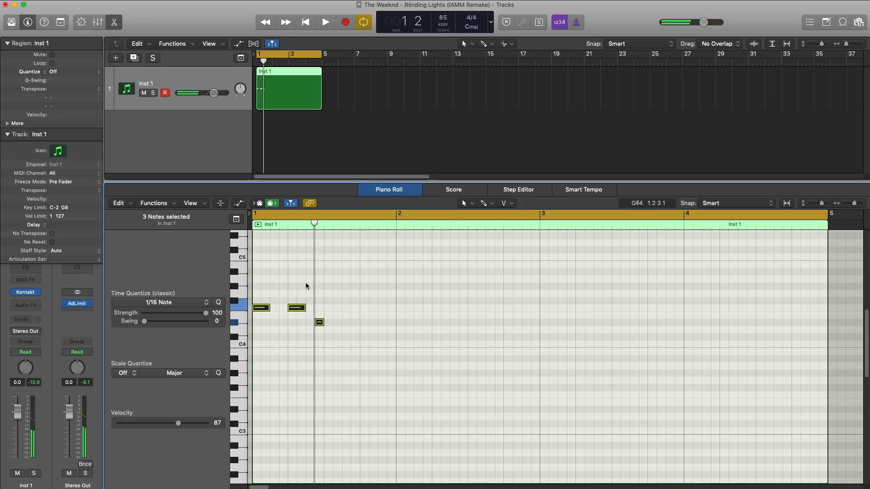
Complete the bar 1 melody from beat 3 with a sixteenth F4 followed by eighth notes G4, C4 and D#4.
{"action": "key", "text": "space"}
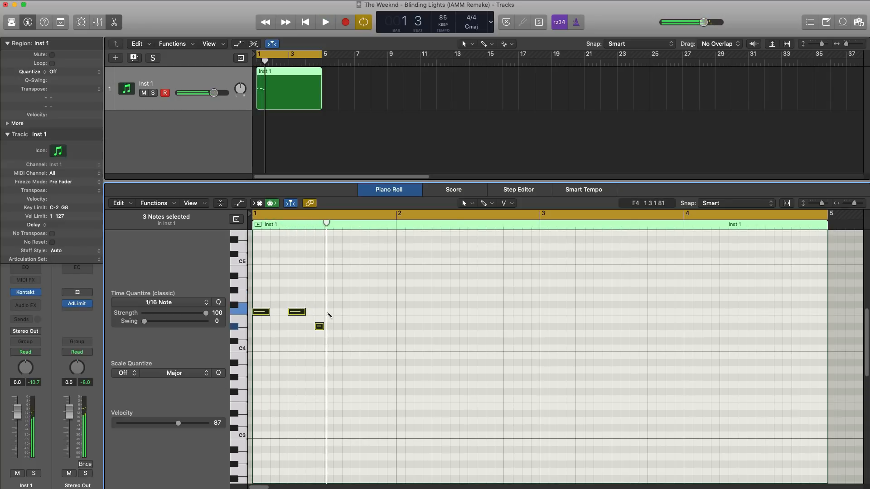
{"action": "left_click", "coordinate": [328, 312]}
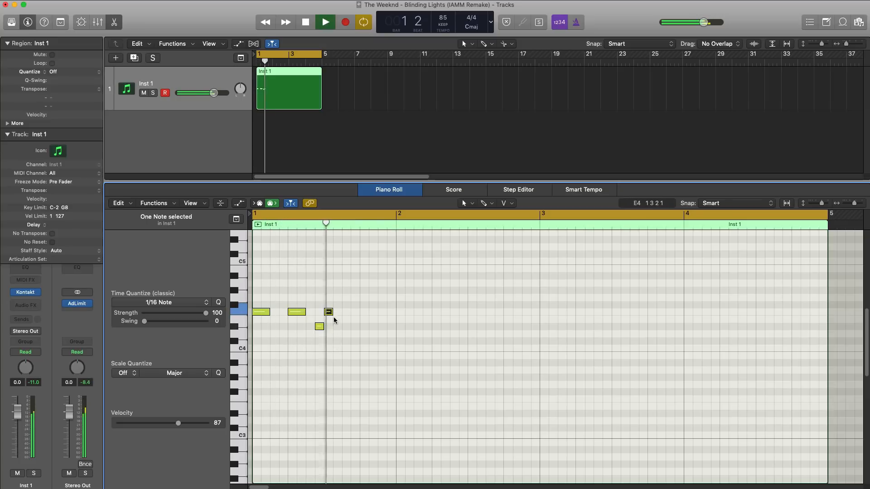
{"action": "left_click", "coordinate": [338, 297]}
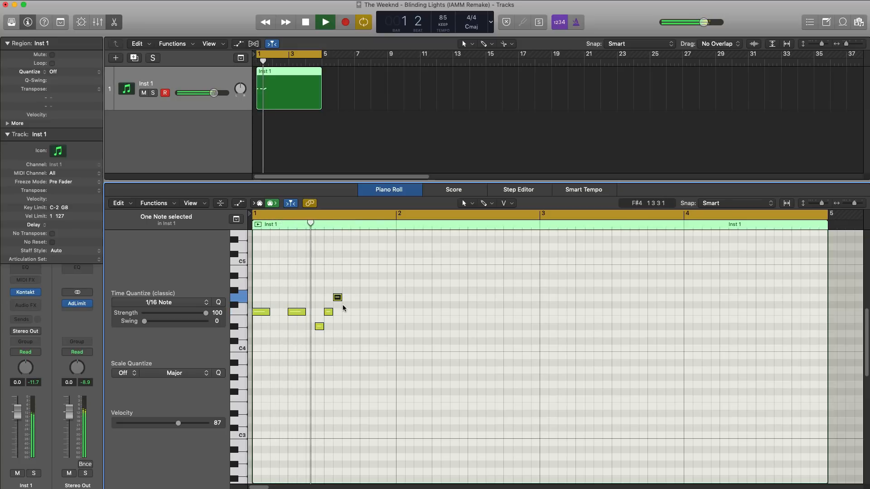
{"action": "key", "text": "space"}
{"action": "left_click_drag", "start_coordinate": [341, 300], "coordinate": [351, 299]}
{"action": "key", "text": "space"}
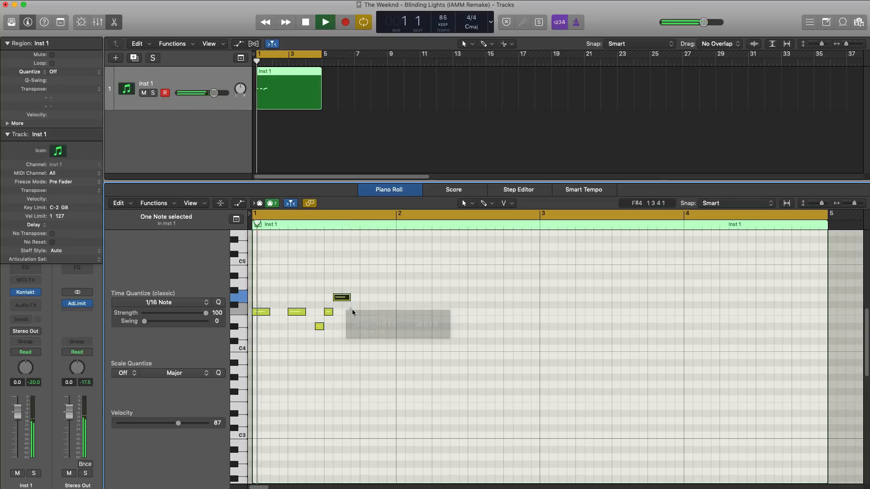
{"action": "left_click", "coordinate": [356, 348]}
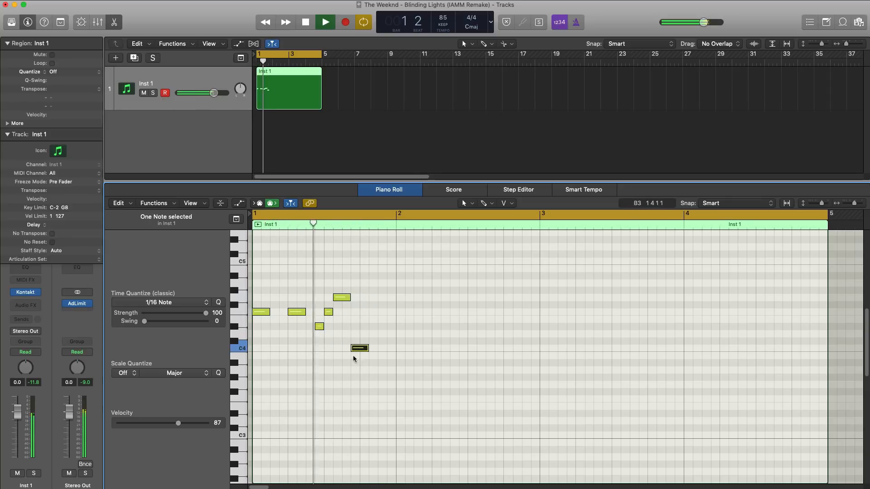
{"action": "left_click_drag", "start_coordinate": [358, 349], "coordinate": [373, 332]}
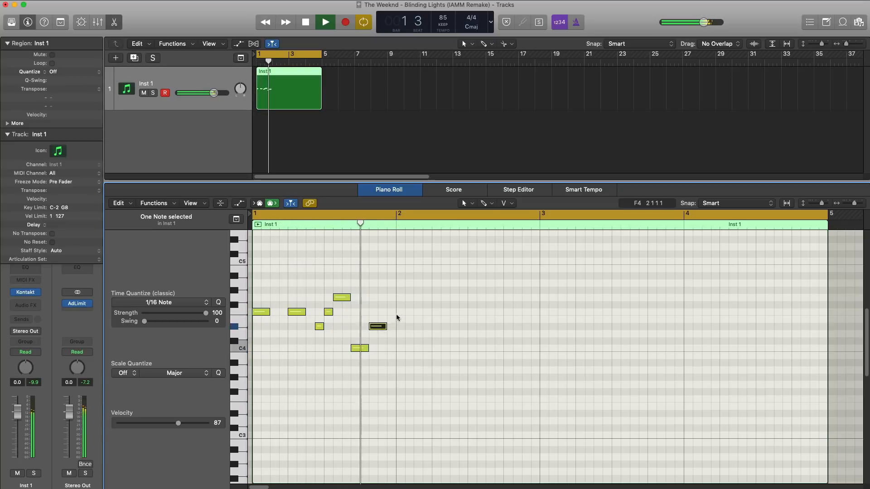
Add F4 eighth notes on beats 1 and 2 of bar 2, followed by sixteenth notes D#4 and F4 leading into beat 3.
{"action": "left_click", "coordinate": [399, 312]}
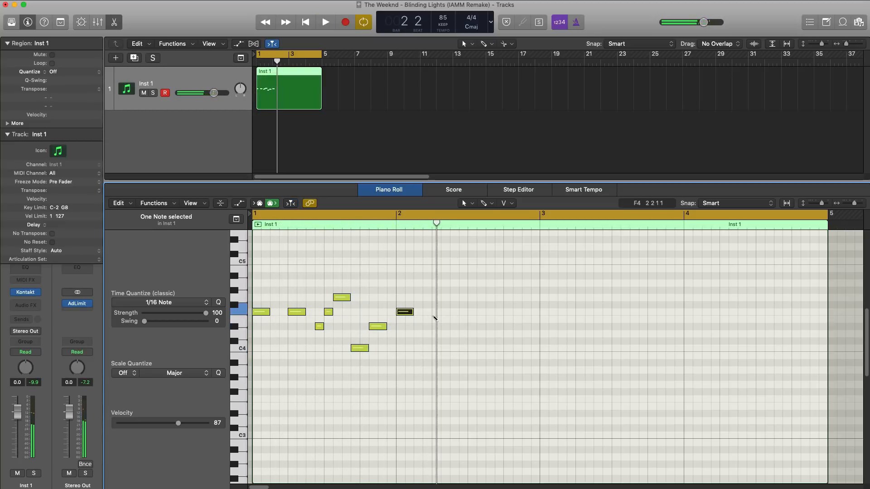
{"action": "left_click", "coordinate": [434, 313]}
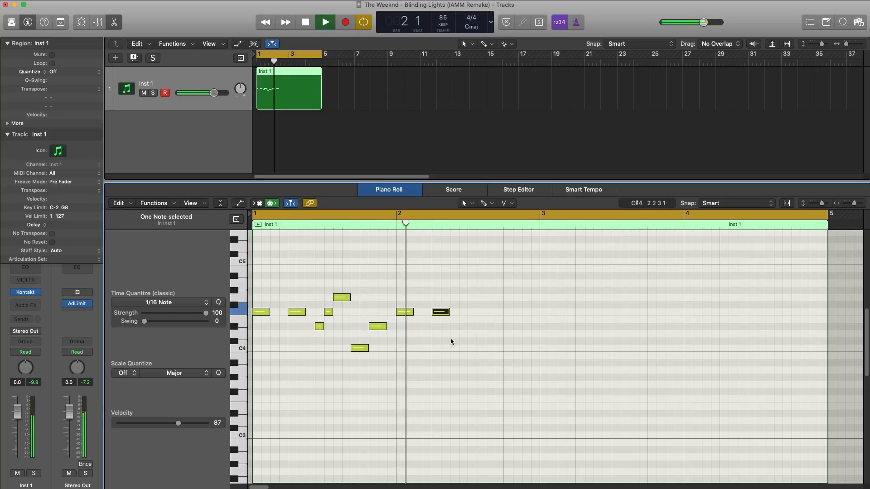
{"action": "left_click", "coordinate": [462, 327]}
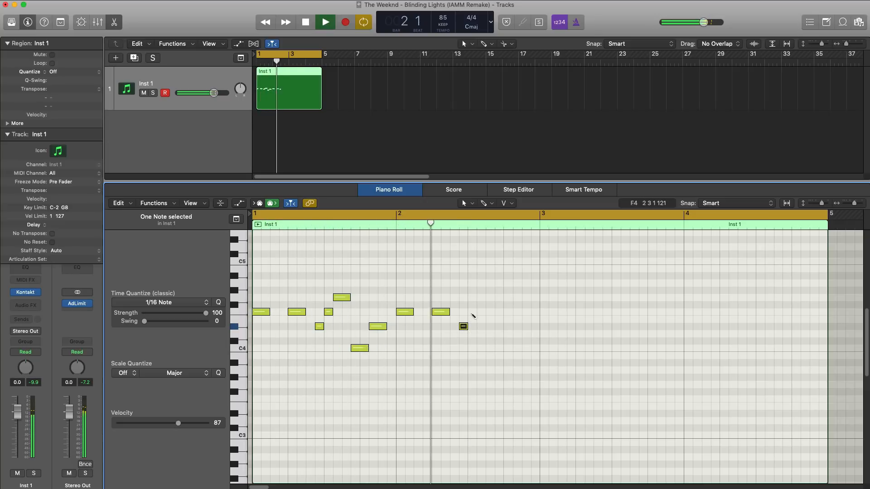
{"action": "left_click", "coordinate": [472, 312]}
{"action": "key", "text": "space"}
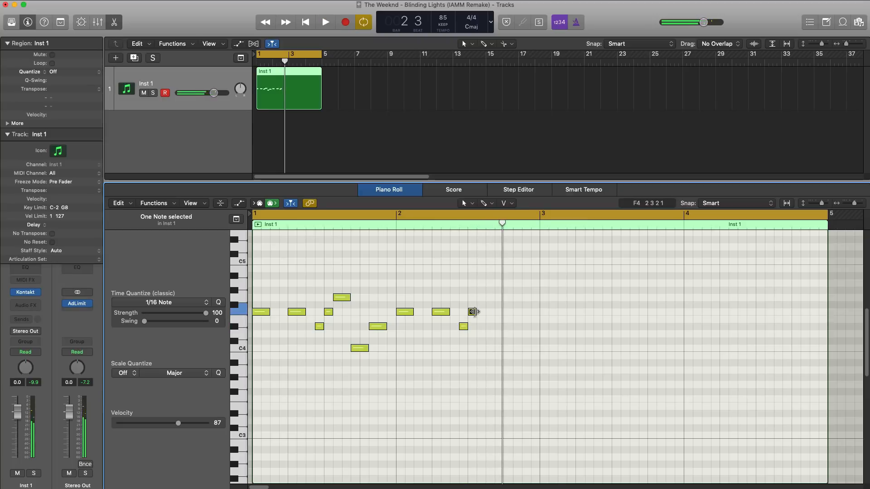
Complete the bar 2 melody with consecutive eighth notes G4, C4 and D#4 after the F4 on beat 3.
{"action": "left_click", "coordinate": [482, 298]}
{"action": "mouse_move", "coordinate": [483, 298]}
{"action": "left_mouse_down"}
{"action": "mouse_move", "coordinate": [501, 305]}
{"action": "mouse_move", "coordinate": [490, 305]}
{"action": "left_mouse_up"}
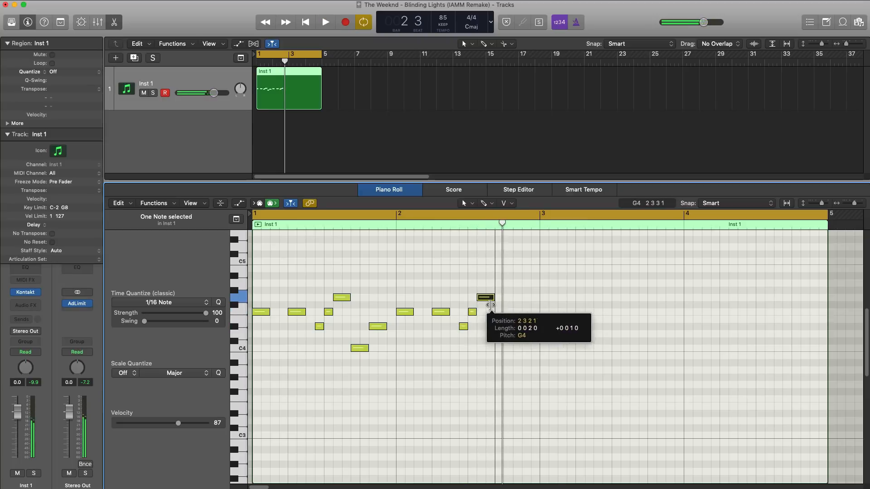
{"action": "key", "text": "space"}
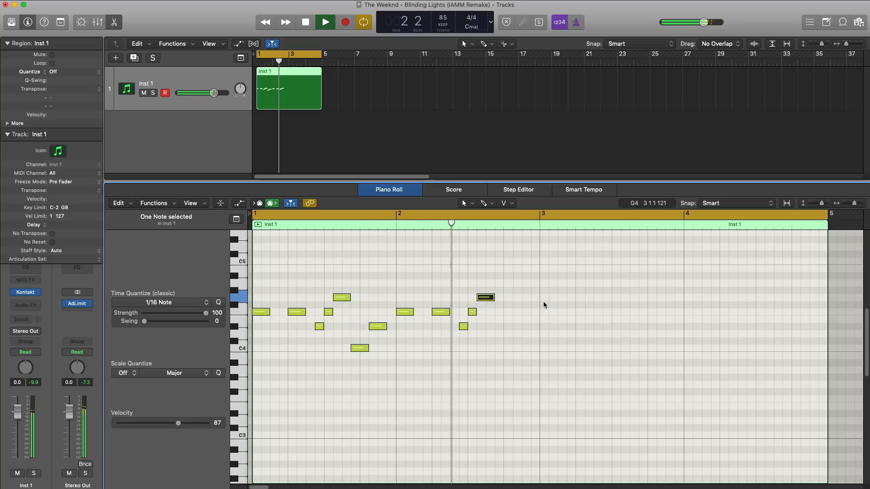
{"action": "left_click", "coordinate": [501, 348]}
{"action": "key", "text": "space"}
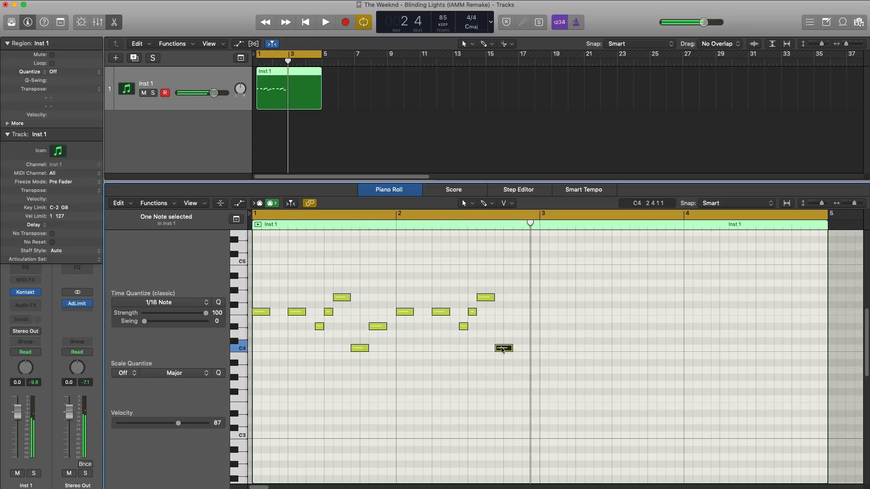
{"action": "left_click", "coordinate": [502, 349]}
{"action": "key", "text": "space"}
{"action": "left_click", "coordinate": [520, 327]}
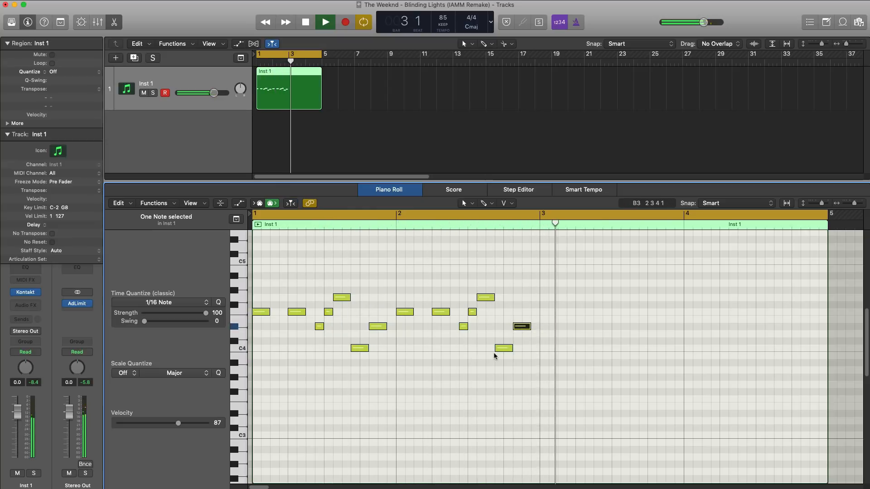
Add an A#4 sixteenth note at the start of bar 3 and set the cycle range to bars 3 to 5.
{"action": "key", "text": "space"}
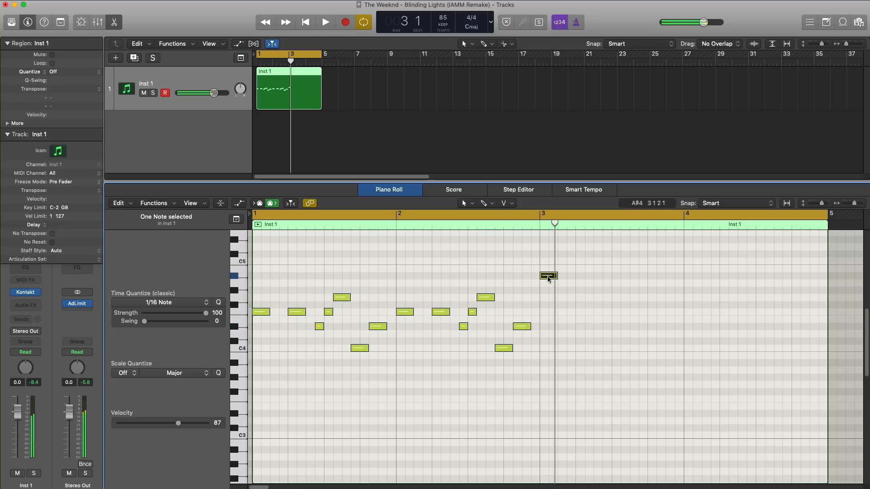
{"action": "left_click_drag", "start_coordinate": [548, 279], "coordinate": [546, 279]}
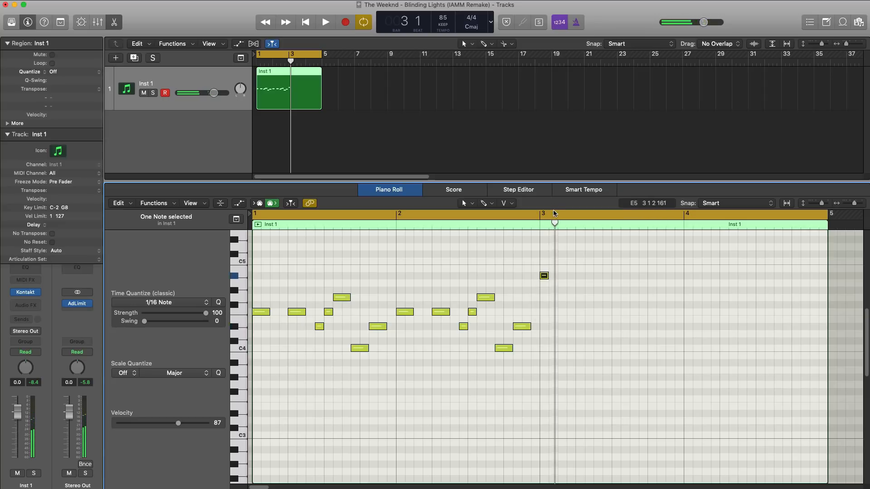
{"action": "left_click_drag", "start_coordinate": [555, 213], "coordinate": [766, 215]}
{"action": "key", "text": "space"}
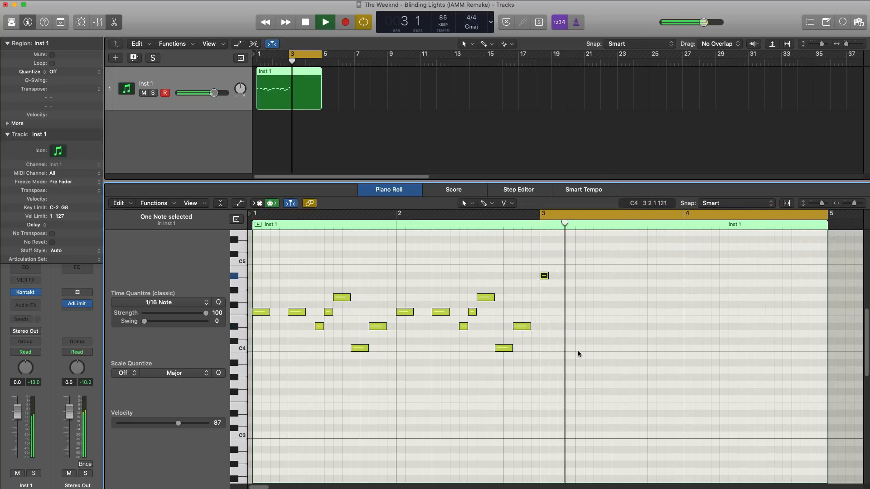
Continue bar 3 after the opening A#4 with consecutive eighth notes G4, F4 and D#4.
{"action": "key", "text": "space"}
{"action": "left_click", "coordinate": [552, 297], "text": "super"}
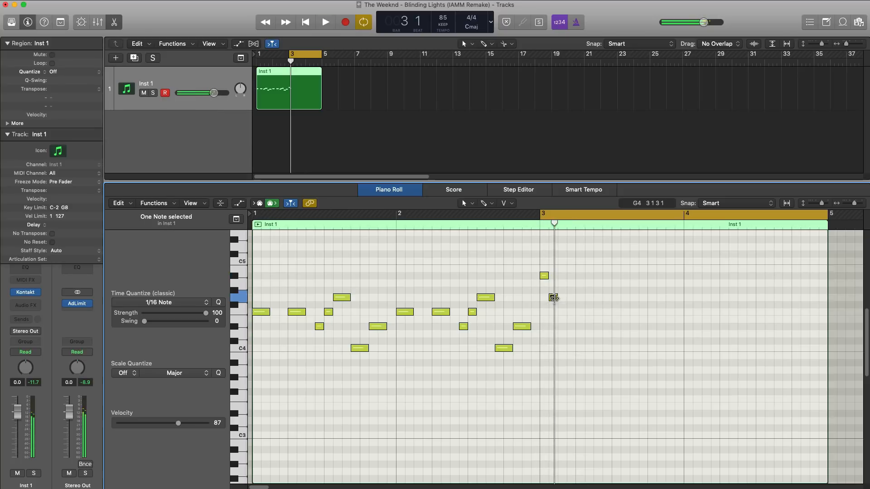
{"action": "left_click_drag", "start_coordinate": [554, 298], "coordinate": [566, 298]}
{"action": "key", "text": "space"}
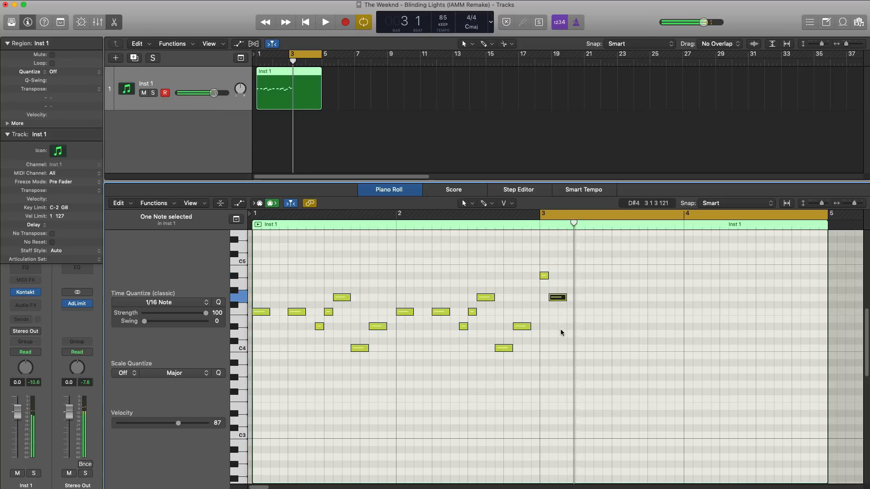
{"action": "left_click", "coordinate": [569, 312], "text": "super"}
{"action": "key", "text": "space"}
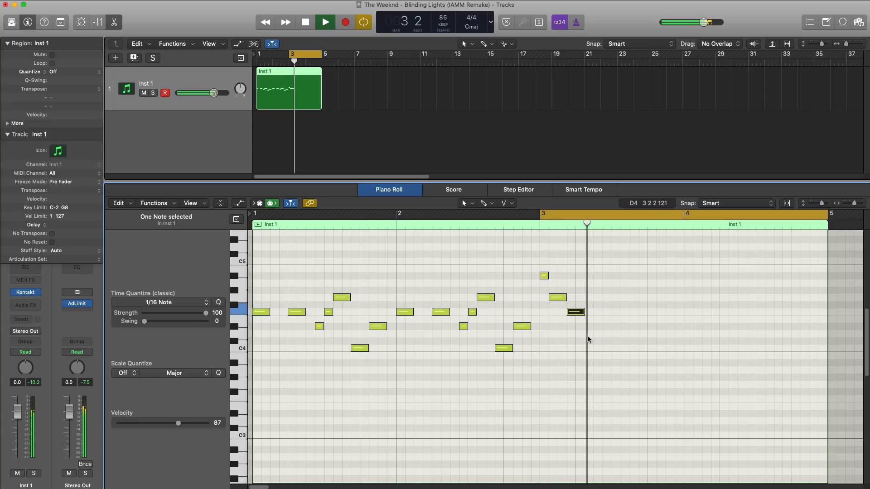
{"action": "key", "text": "space"}
{"action": "left_click", "coordinate": [596, 327], "text": "super"}
{"action": "key", "text": "space"}
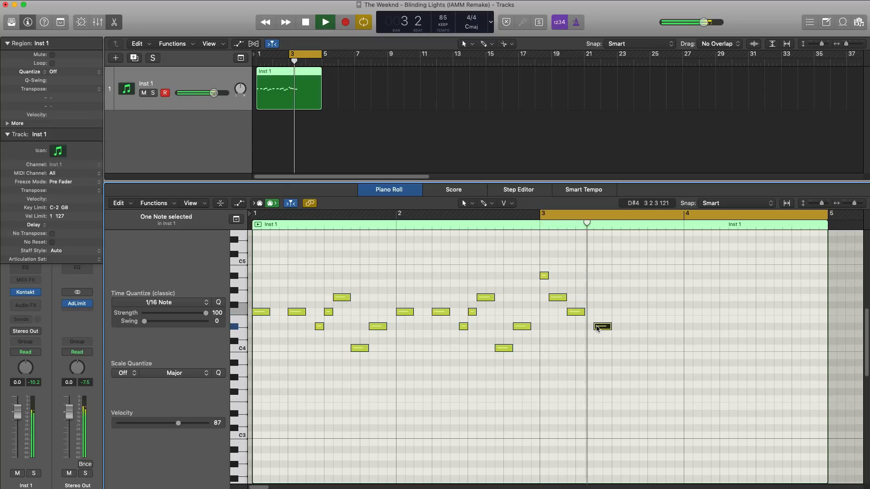
Place the D#4 directly after the F4 and copy the four-note phrase to beat 3 of bar 3.
{"action": "left_click_drag", "start_coordinate": [597, 329], "coordinate": [663, 385]}
{"action": "key", "text": "space"}
{"action": "left_click_drag", "start_coordinate": [576, 312], "coordinate": [646, 318]}
{"action": "key", "text": "space"}
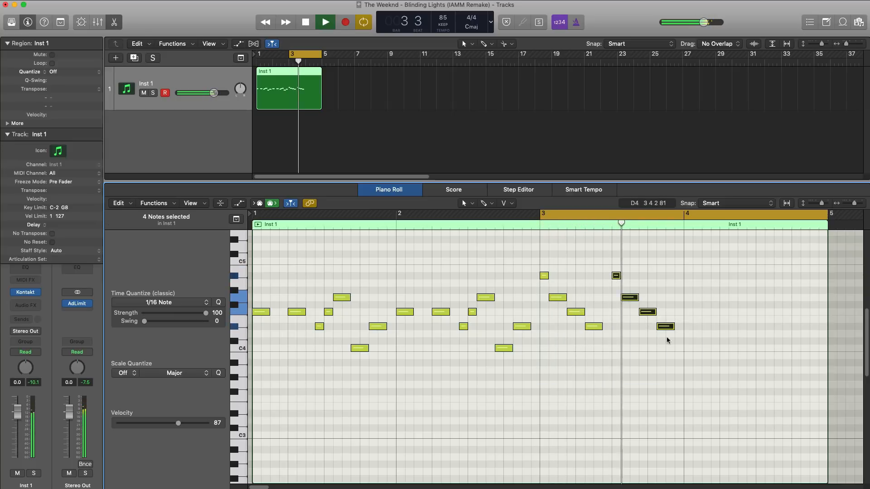
Add an F4 three sixteenths long from the last sixteenth of bar 3, and set the cycle range to bars 1 to 5.
{"action": "key", "text": "space"}
{"action": "left_click", "coordinate": [677, 312], "text": "super"}
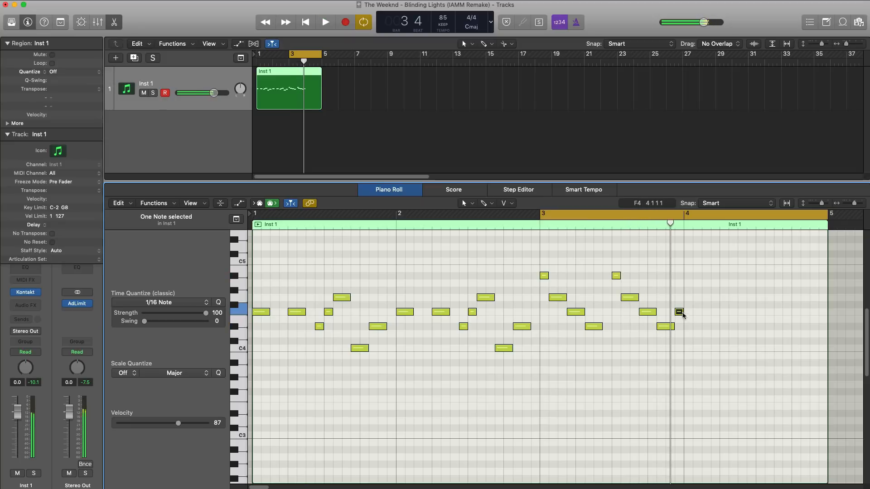
{"action": "mouse_move", "coordinate": [684, 315]}
{"action": "left_mouse_down"}
{"action": "mouse_move", "coordinate": [674, 312]}
{"action": "mouse_move", "coordinate": [700, 314]}
{"action": "left_mouse_up"}
{"action": "key", "text": "space"}
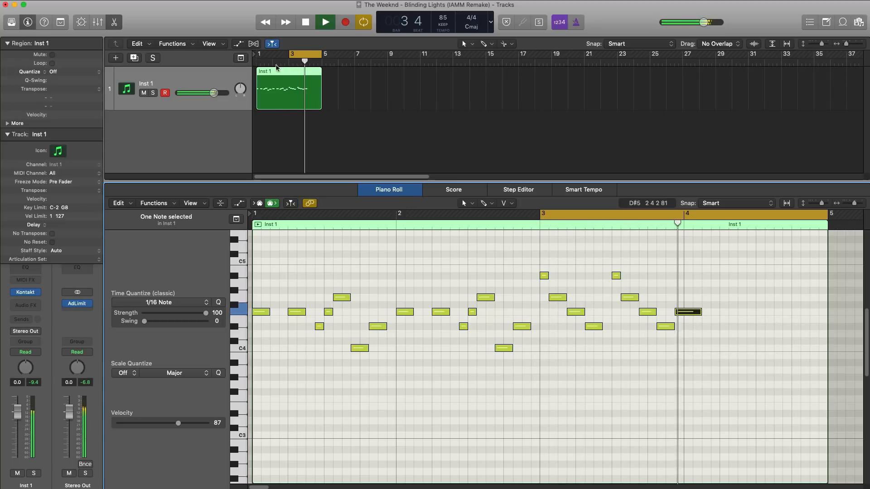
{"action": "left_click_drag", "start_coordinate": [258, 54], "coordinate": [320, 75]}
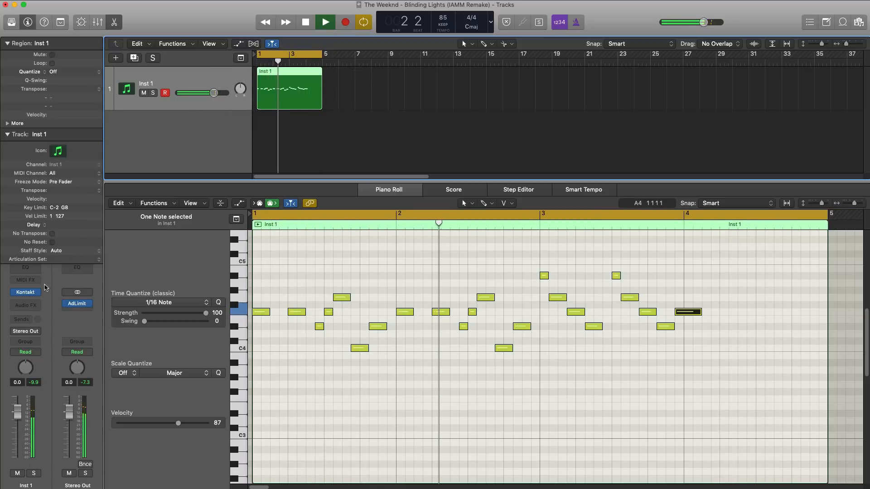
Open the Kontakt instrument and transpose all notes of the melody up one octave.
{"action": "left_click", "coordinate": [28, 293]}
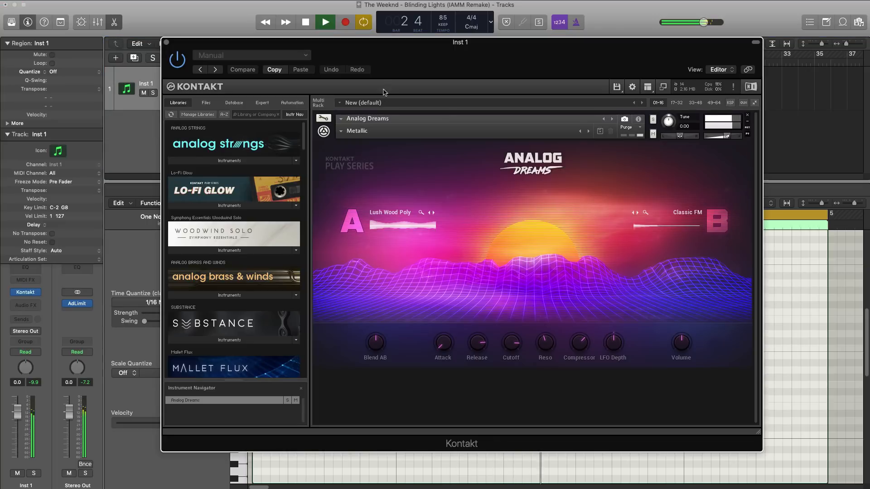
{"action": "left_click_drag", "start_coordinate": [385, 65], "coordinate": [563, 67]}
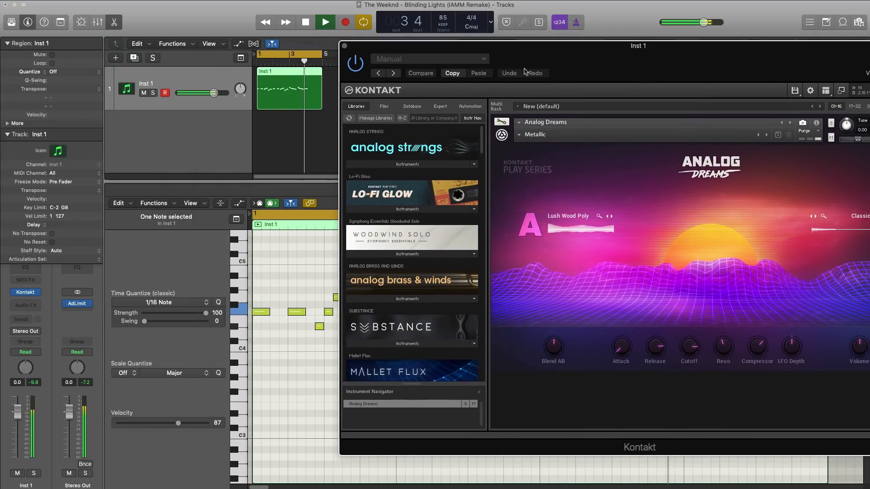
{"action": "left_click", "coordinate": [287, 259]}
{"action": "key", "text": "space"}
{"action": "key", "text": "super+a"}
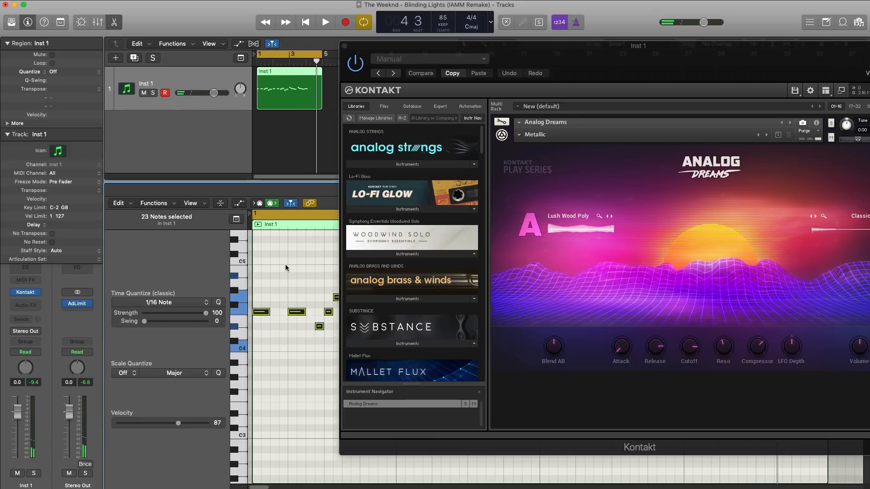
{"action": "key", "text": "alt+shift+Up"}
{"action": "key", "text": "space"}
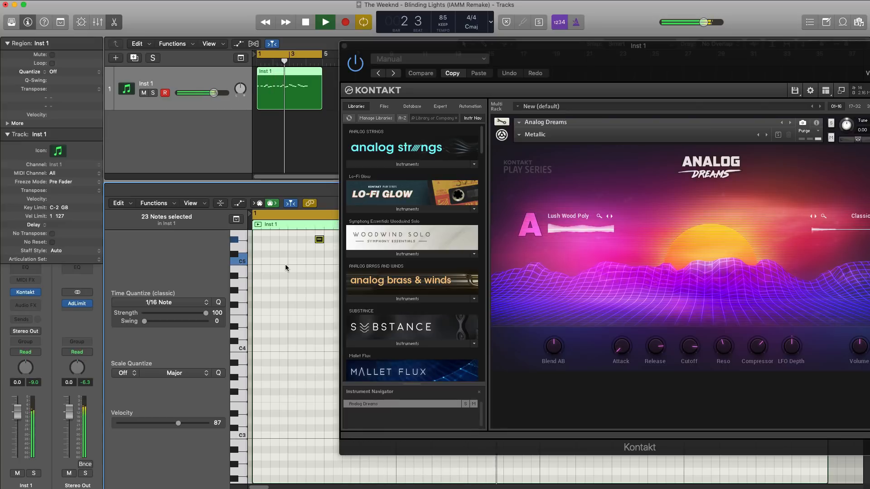
Adjust the Analog Dreams sound with a shorter Release, a slightly higher Volume and Blend AB at 83 % / 16 %.
{"action": "left_click_drag", "start_coordinate": [724, 58], "coordinate": [587, 52]}
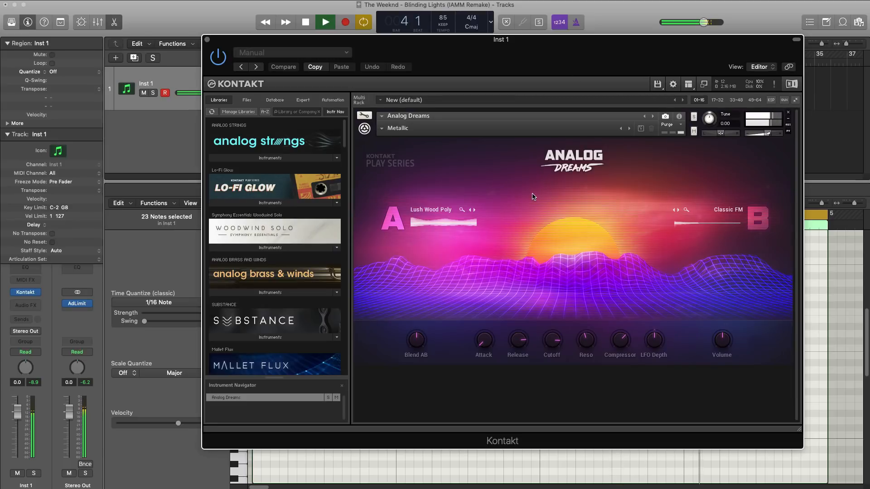
{"action": "key", "text": "space"}
{"action": "left_click_drag", "start_coordinate": [521, 341], "coordinate": [520, 348]}
{"action": "key", "text": "space"}
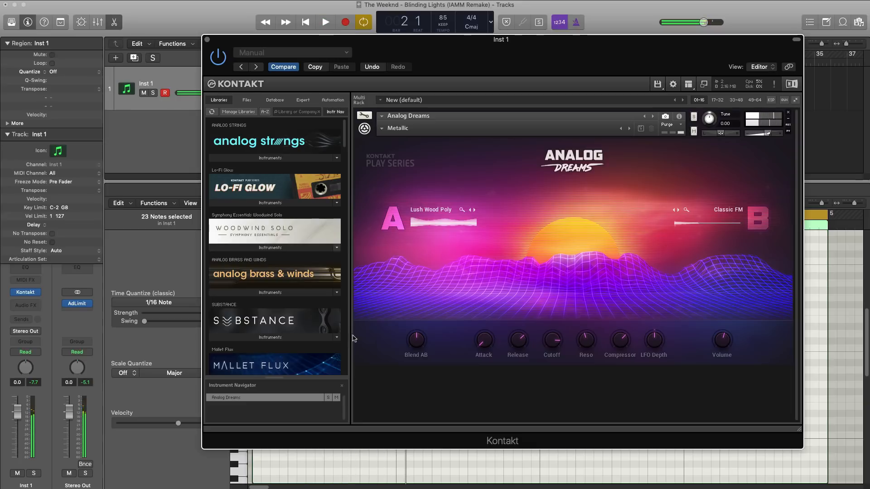
{"action": "key", "text": "space"}
{"action": "mouse_move", "coordinate": [415, 359]}
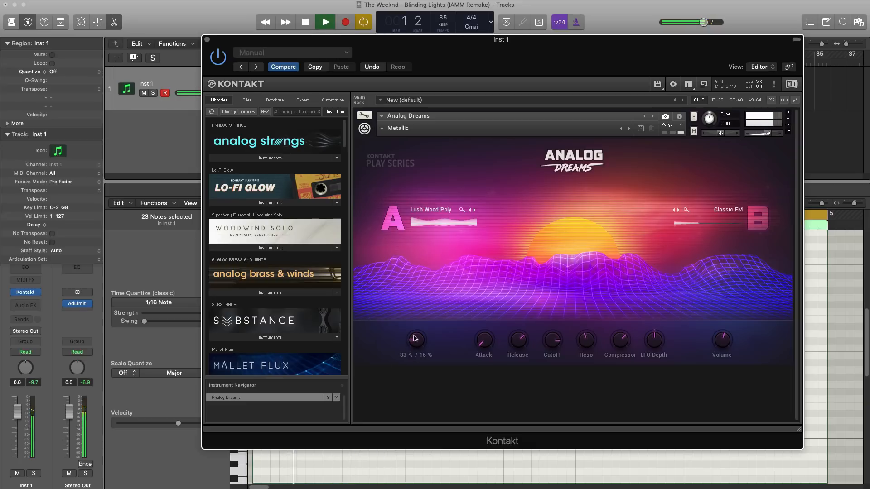
{"action": "left_click", "coordinate": [207, 40]}
{"action": "scroll", "coordinate": [355, 366], "scroll_direction": "up", "scroll_amount": 4}
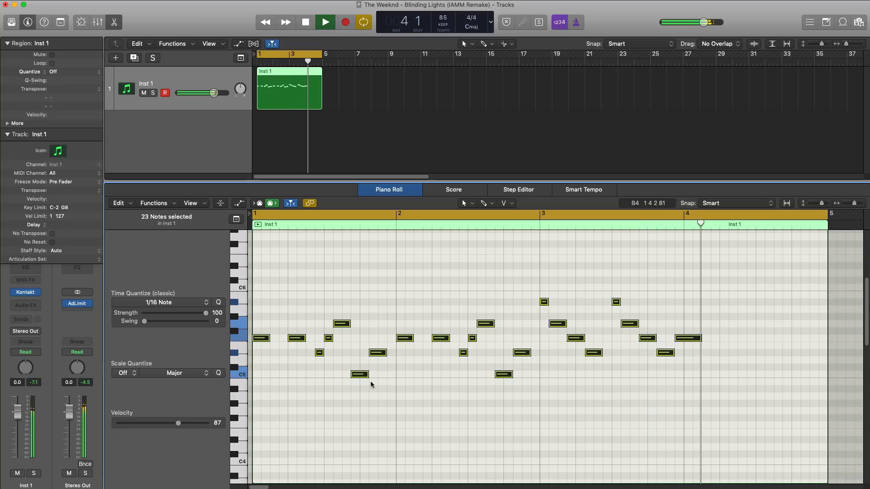
{"action": "key", "text": "space"}
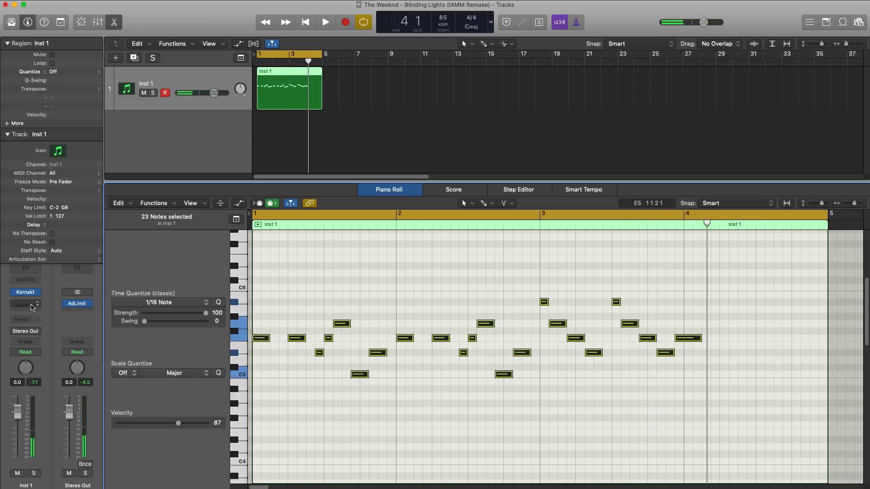
Insert the Echo delay as an audio effect on the Inst 1 channel strip.
{"action": "left_click", "coordinate": [32, 307]}
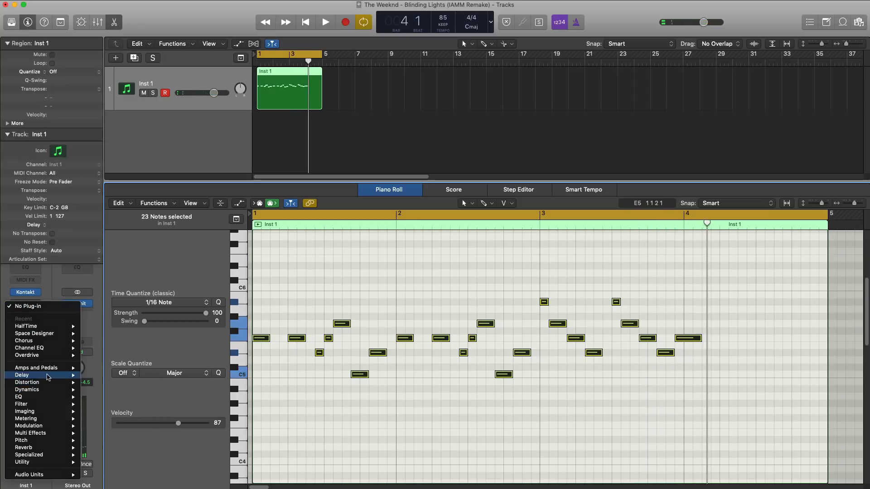
{"action": "key", "text": "Escape"}
{"action": "left_click", "coordinate": [37, 303]}
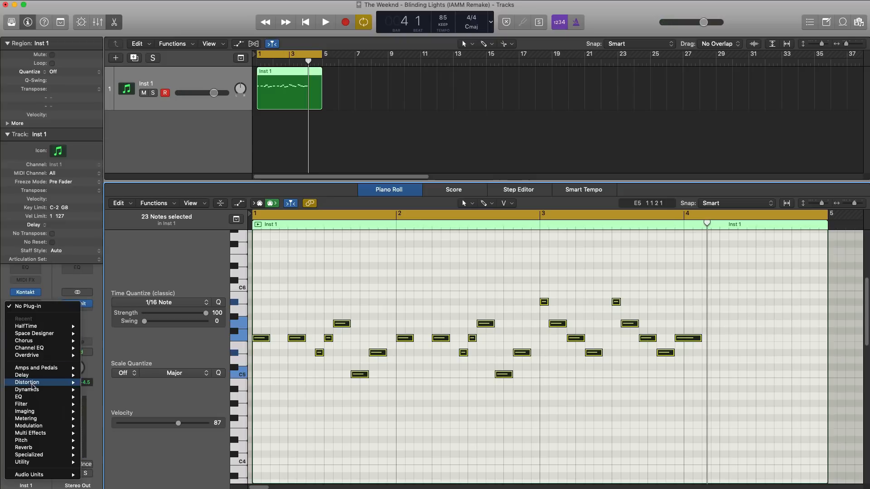
{"action": "mouse_move", "coordinate": [41, 376]}
{"action": "mouse_move", "coordinate": [118, 383]}
{"action": "left_click", "coordinate": [172, 381]}
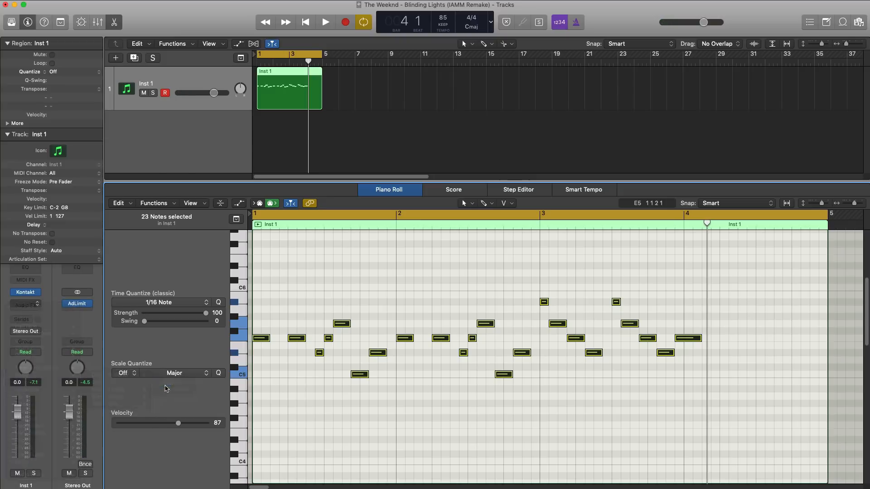
{"action": "left_click_drag", "start_coordinate": [131, 26], "coordinate": [336, 125]}
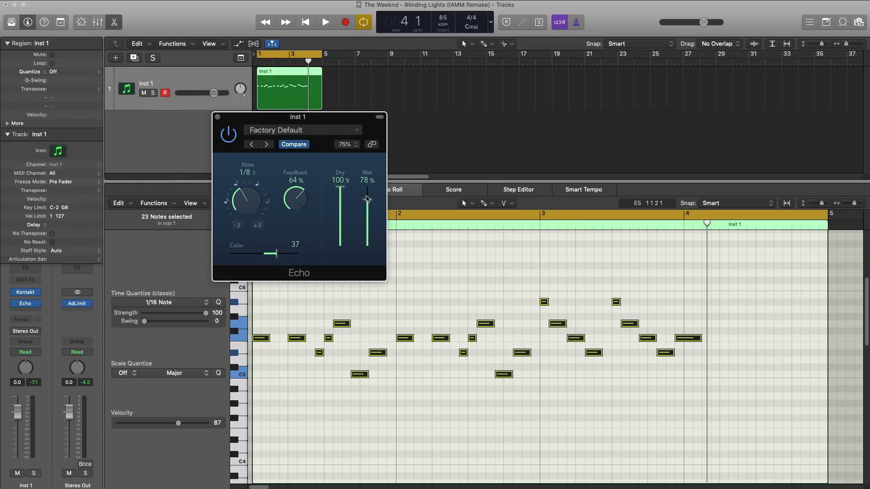
Set the Echo's Wet level to 27 % while playing the melody, and close its window.
{"action": "key", "text": "space"}
{"action": "left_click_drag", "start_coordinate": [367, 198], "coordinate": [366, 230]}
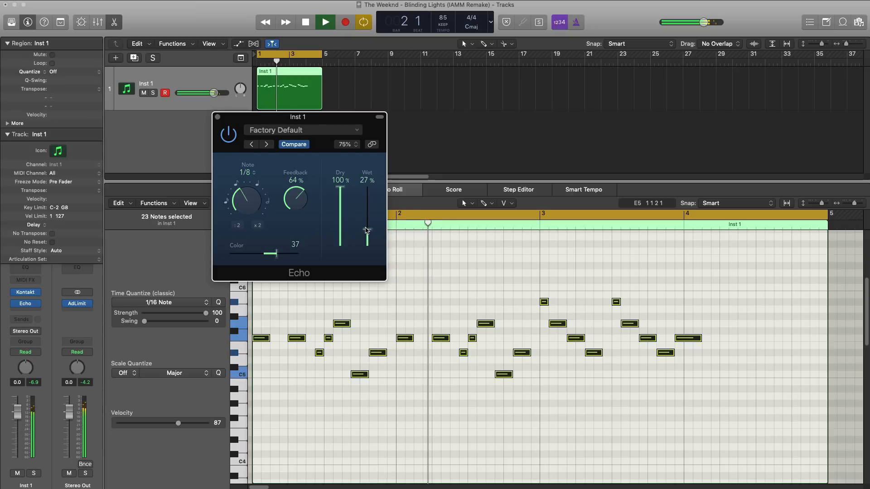
{"action": "left_click", "coordinate": [217, 117]}
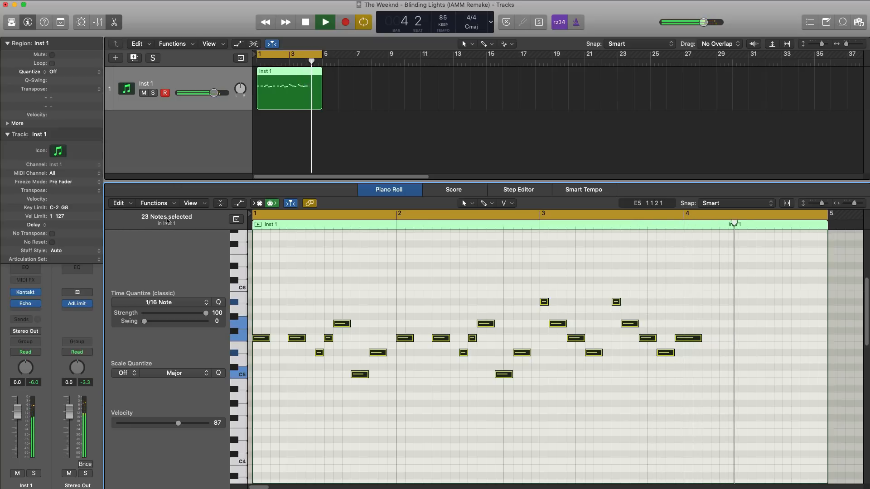
{"action": "key", "text": "space"}
Insert a stereo Space Designer reverb after the Echo on the Inst 1 channel strip.
{"action": "left_click", "coordinate": [33, 312]}
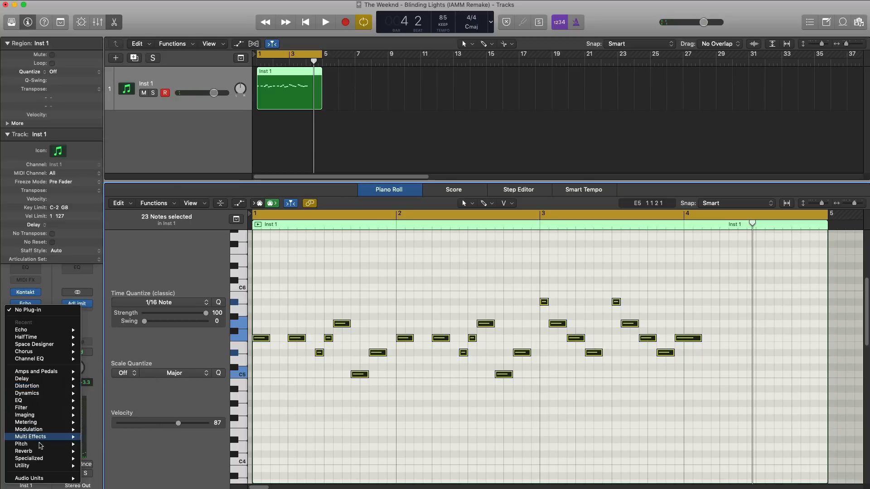
{"action": "mouse_move", "coordinate": [45, 452]}
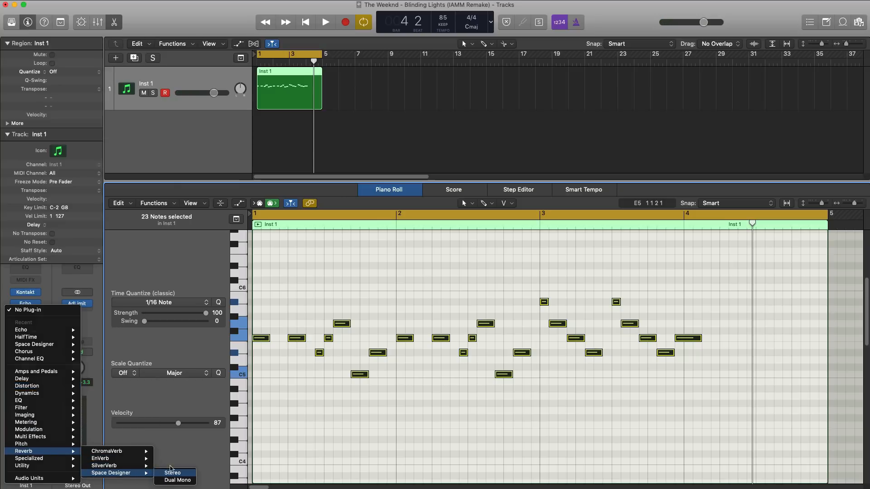
{"action": "left_click", "coordinate": [172, 472]}
{"action": "left_click_drag", "start_coordinate": [152, 35], "coordinate": [319, 49]}
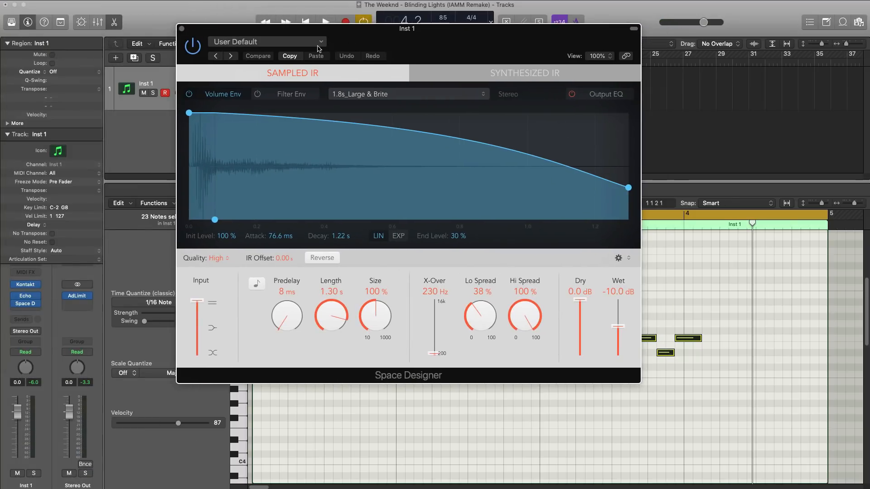
Load Space Designer's Large Spaces plate reverb preset 02.0s Sustain Plate and set Wet to -14.5 dB.
{"action": "left_click", "coordinate": [318, 45]}
{"action": "mouse_move", "coordinate": [309, 213]}
{"action": "mouse_move", "coordinate": [440, 232]}
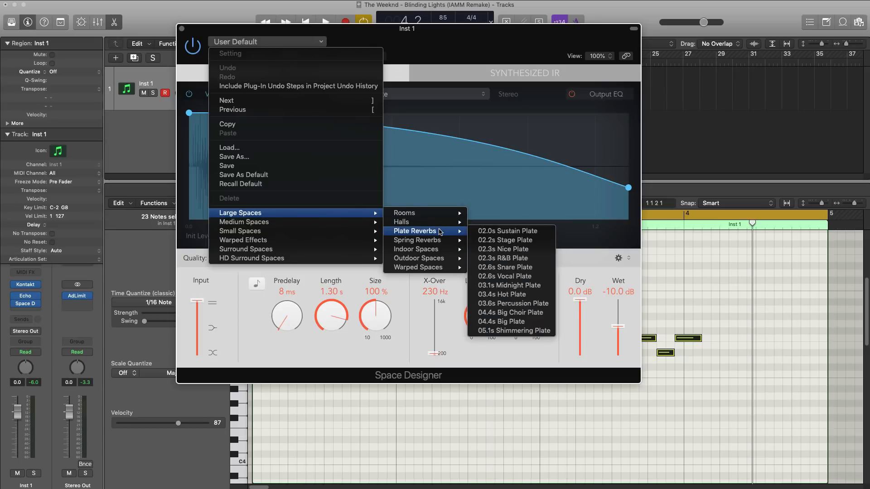
{"action": "left_click", "coordinate": [494, 232]}
{"action": "key", "text": "space"}
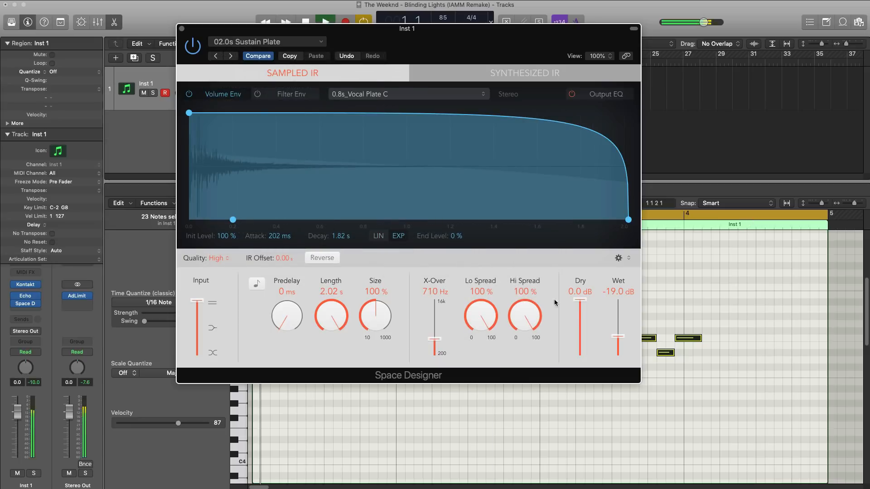
{"action": "left_click_drag", "start_coordinate": [623, 341], "coordinate": [622, 334]}
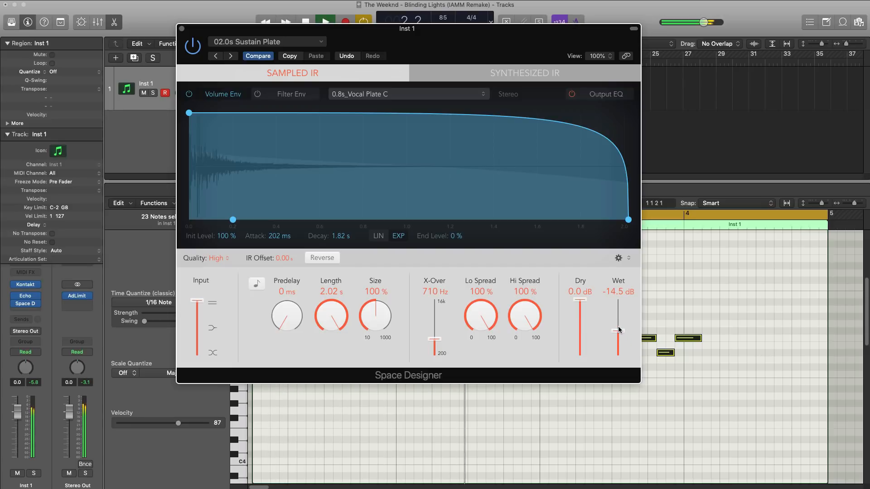
{"action": "left_click", "coordinate": [181, 29]}
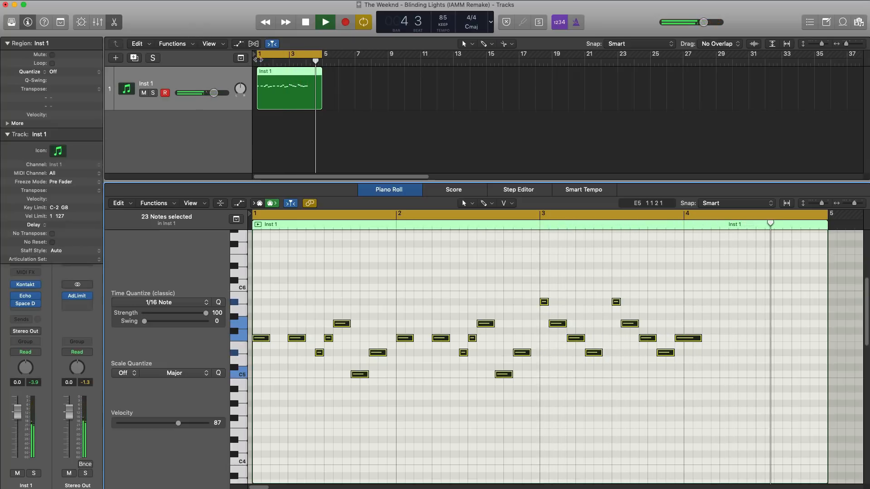
{"action": "key", "text": "space"}
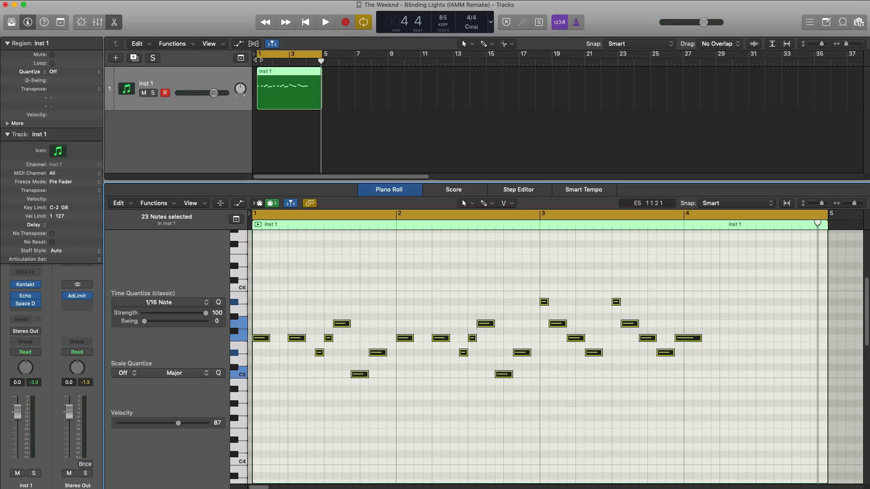
Create one new software instrument track and load Komplete Kontrol as its instrument.
{"action": "left_click", "coordinate": [117, 58]}
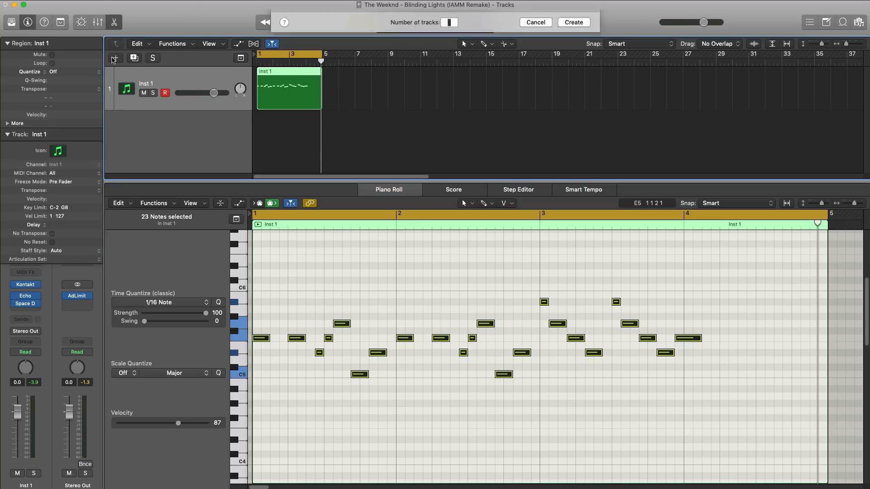
{"action": "key", "text": "Return"}
{"action": "left_click", "coordinate": [45, 291]}
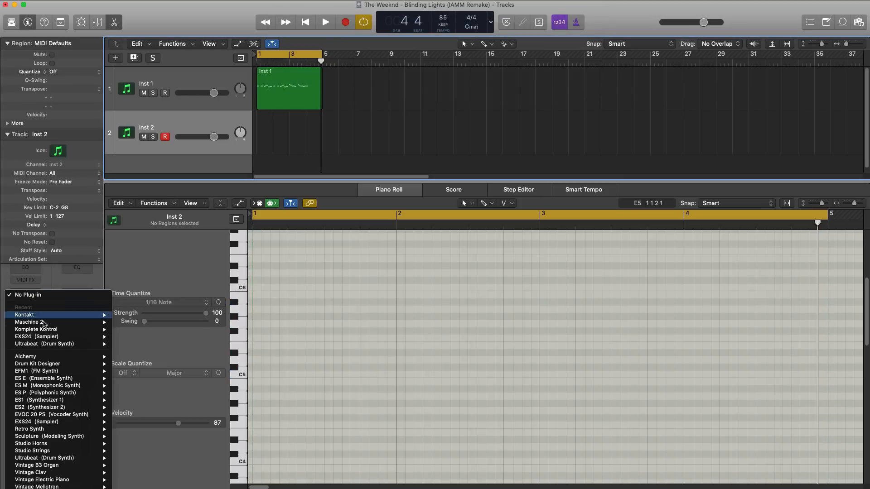
{"action": "left_click", "coordinate": [136, 329]}
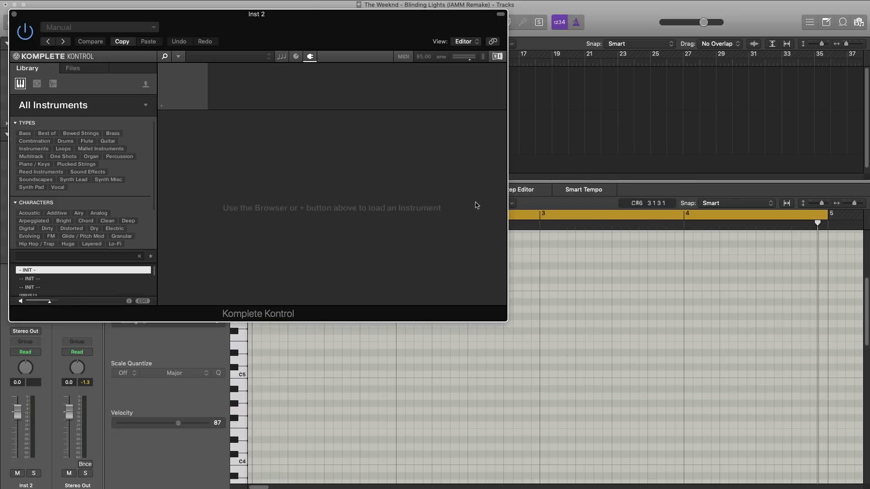
{"action": "left_click_drag", "start_coordinate": [282, 20], "coordinate": [386, 59]}
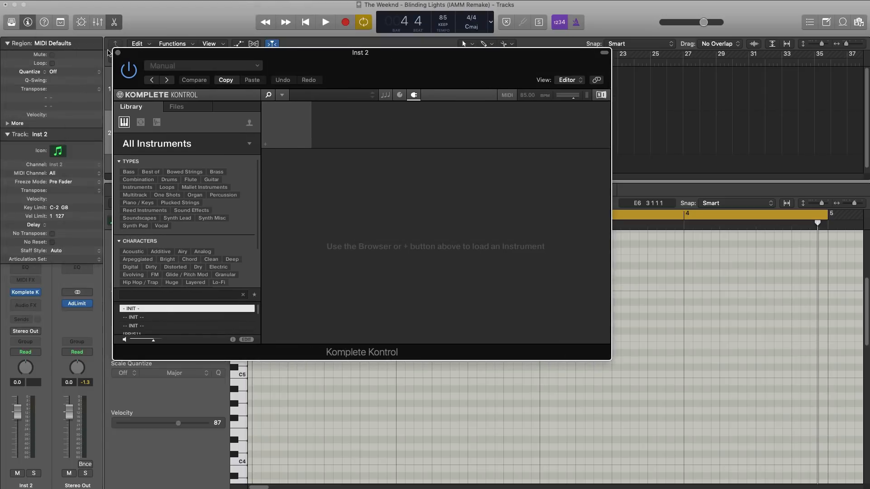
Replace Komplete Kontrol with Kontakt as the instrument on the Inst 2 track.
{"action": "left_click", "coordinate": [118, 53]}
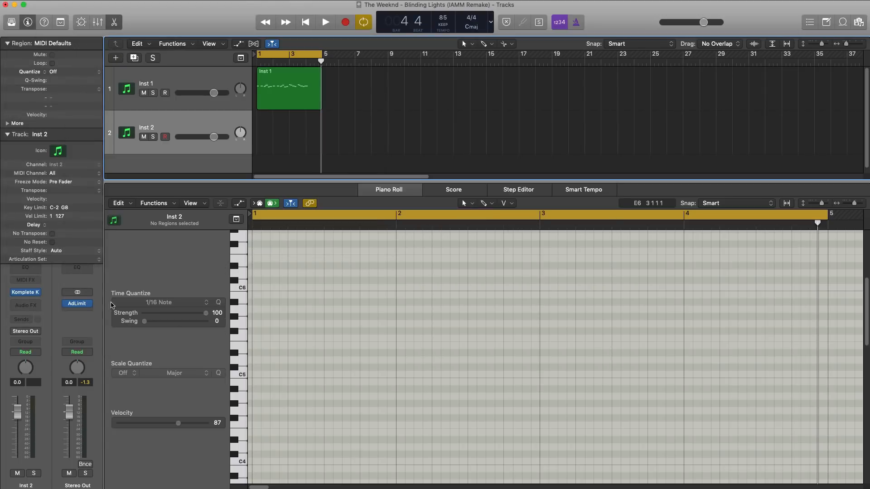
{"action": "left_click", "coordinate": [38, 293]}
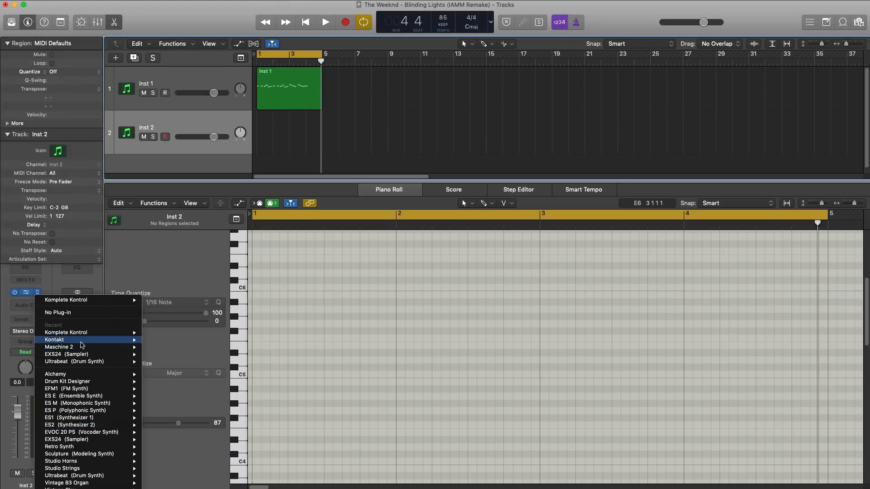
{"action": "left_click", "coordinate": [159, 341]}
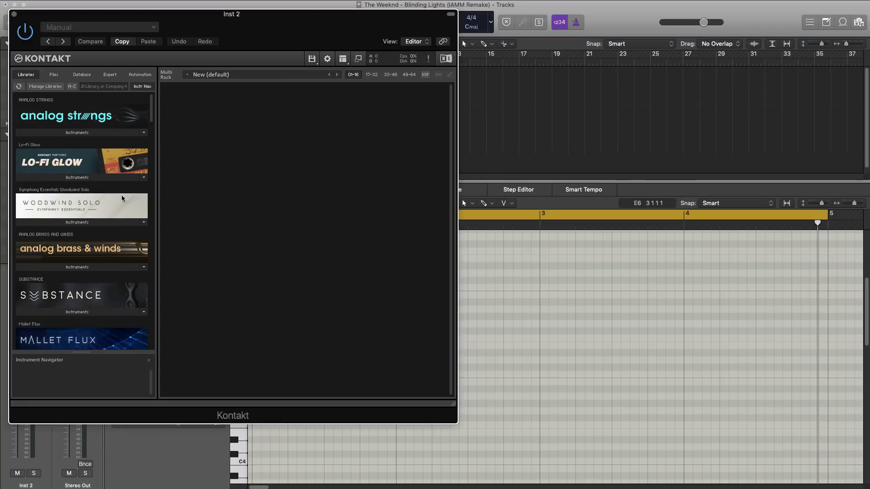
Load the Analog Dreams instrument in Kontakt with its Ampere Lead preset from the Leads category, and close the plug-in window.
{"action": "scroll", "coordinate": [122, 198], "scroll_direction": "down", "scroll_amount": 20}
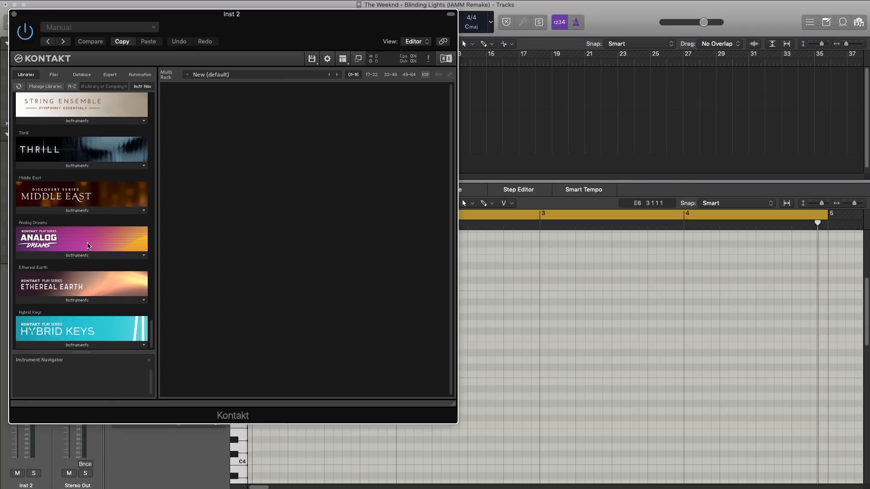
{"action": "left_click", "coordinate": [78, 255]}
{"action": "double_click", "coordinate": [66, 268]}
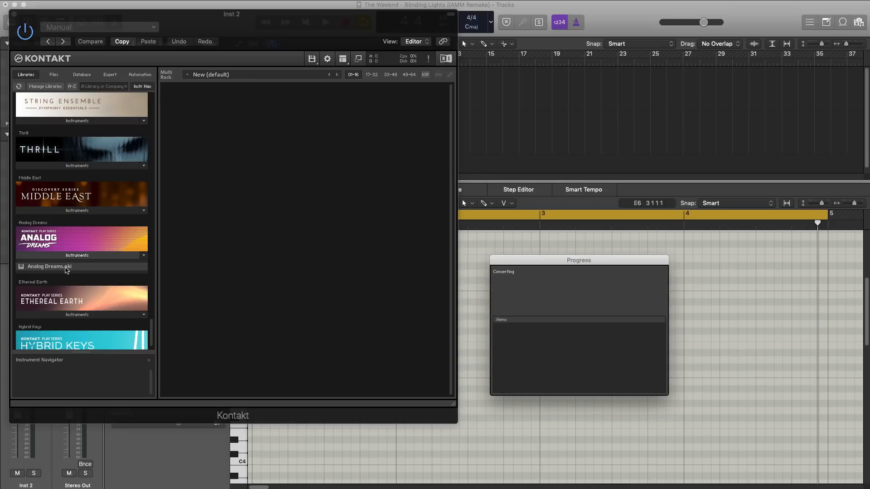
{"action": "left_click", "coordinate": [190, 103]}
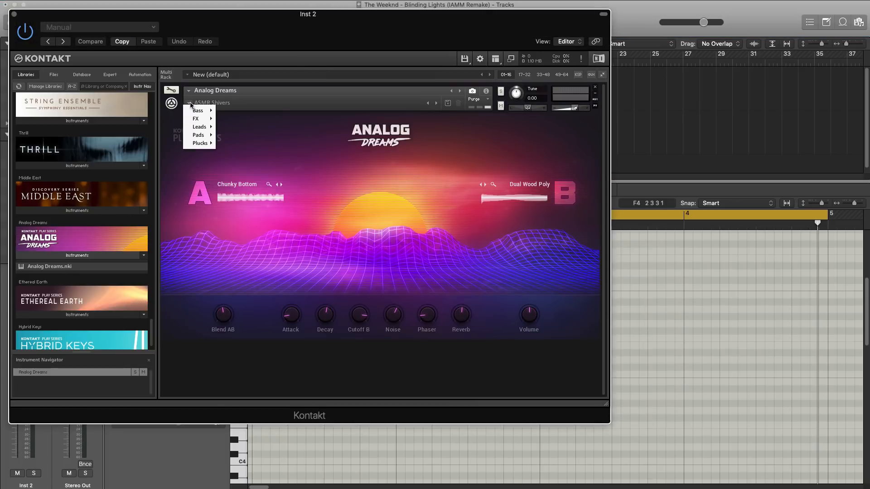
{"action": "mouse_move", "coordinate": [204, 130]}
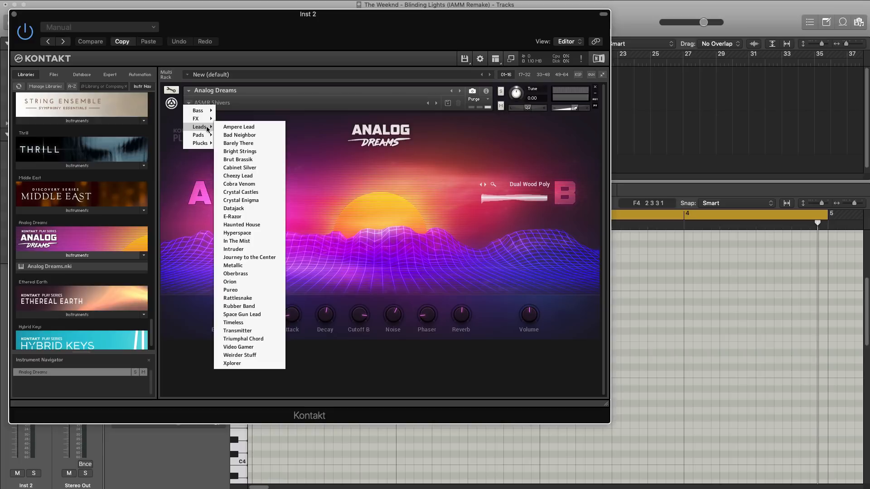
{"action": "left_click", "coordinate": [239, 128]}
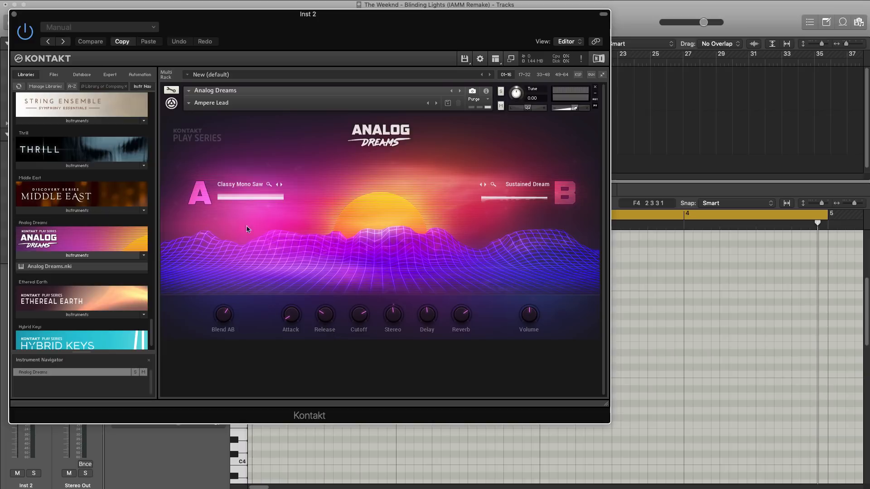
{"action": "left_click", "coordinate": [13, 14]}
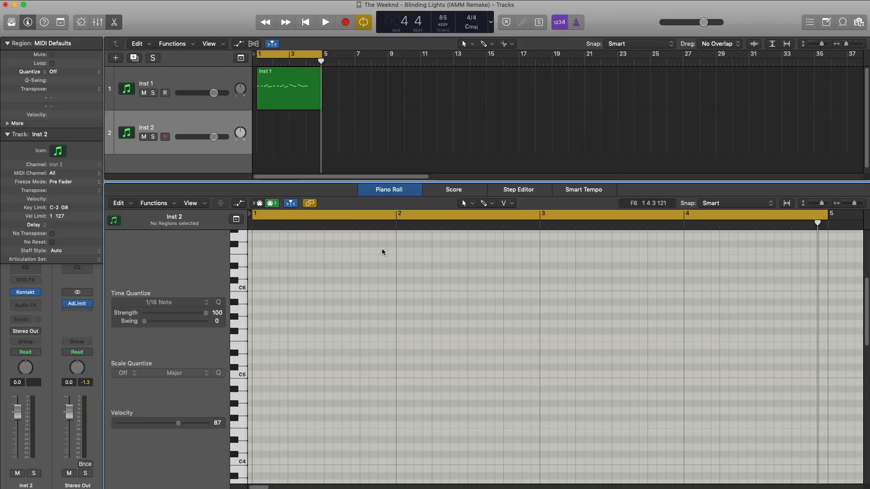
Draw a one-bar G#3 note in bar 1 of the Inst 2 track with the Pencil Tool and play it with the melody.
{"action": "left_click", "coordinate": [482, 204]}
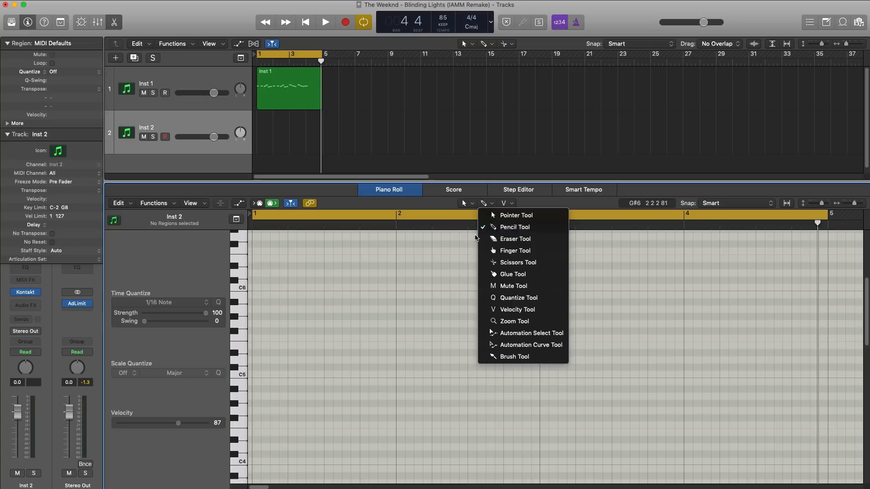
{"action": "left_click", "coordinate": [472, 239]}
{"action": "left_click", "coordinate": [324, 322], "text": "ctrl+alt"}
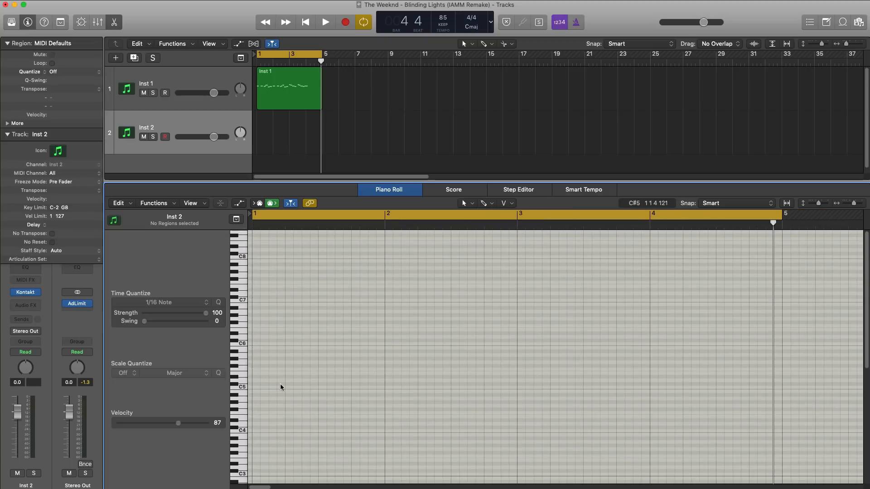
{"action": "left_click", "coordinate": [274, 402], "text": "super"}
{"action": "left_click_drag", "start_coordinate": [274, 402], "coordinate": [381, 413]}
{"action": "key", "text": "space"}
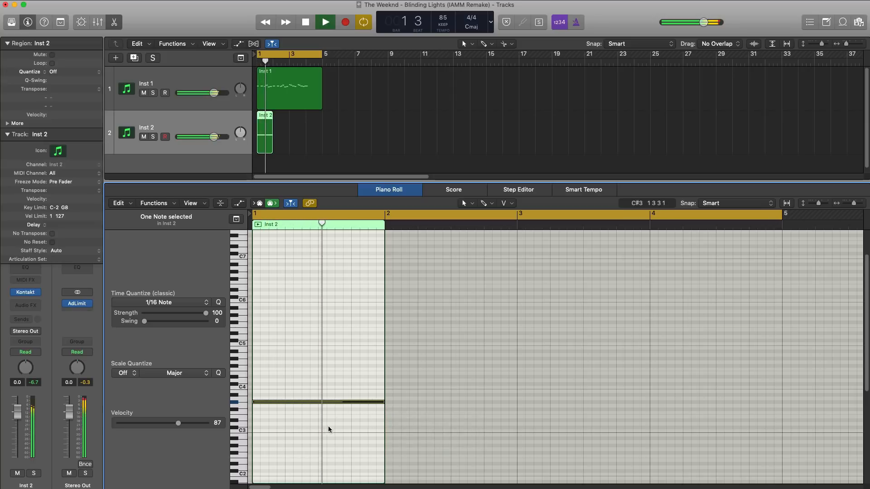
{"action": "key", "text": "space"}
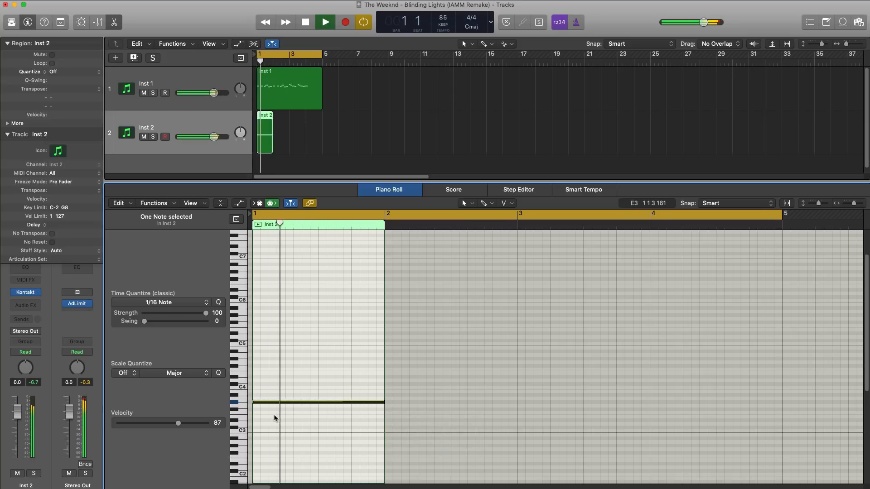
Copy the bar 1 note up to C4 and F4 to build a three-note chord, playing it back after each copy.
{"action": "left_click_drag", "start_coordinate": [269, 403], "coordinate": [269, 388]}
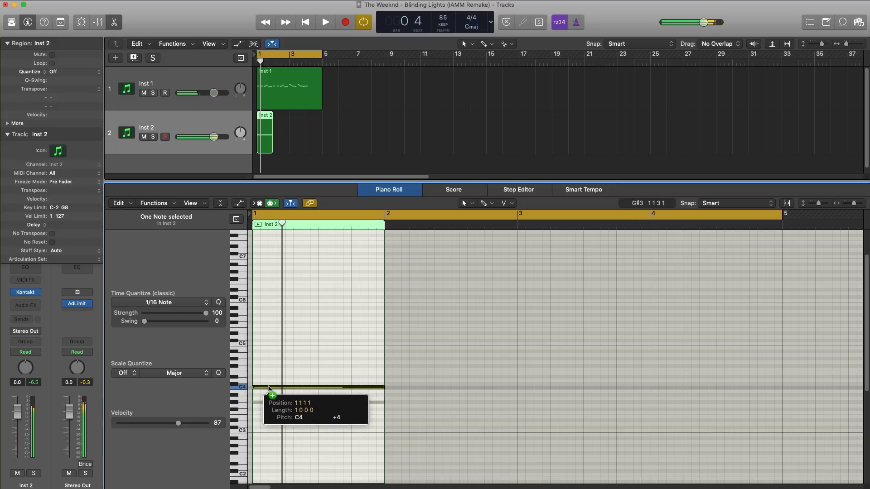
{"action": "key", "text": "space"}
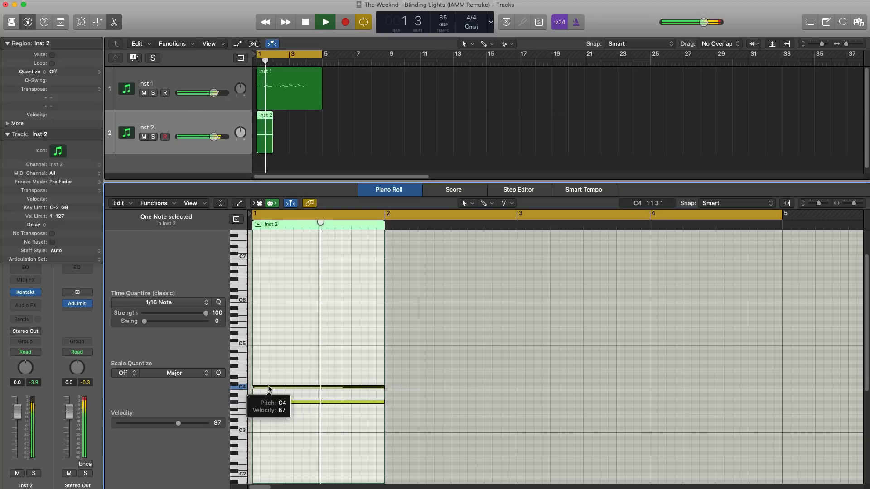
{"action": "key", "text": "space"}
{"action": "left_click_drag", "start_coordinate": [268, 388], "coordinate": [271, 371]}
{"action": "key", "text": "space"}
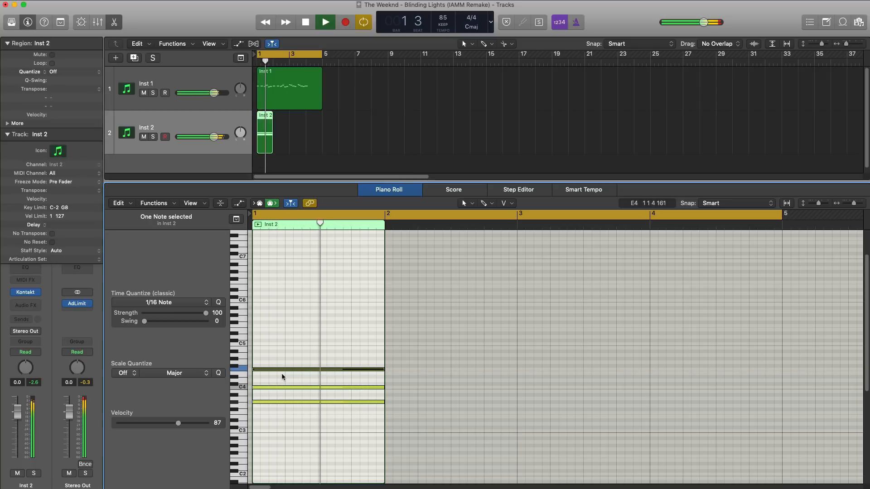
{"action": "key", "text": "space"}
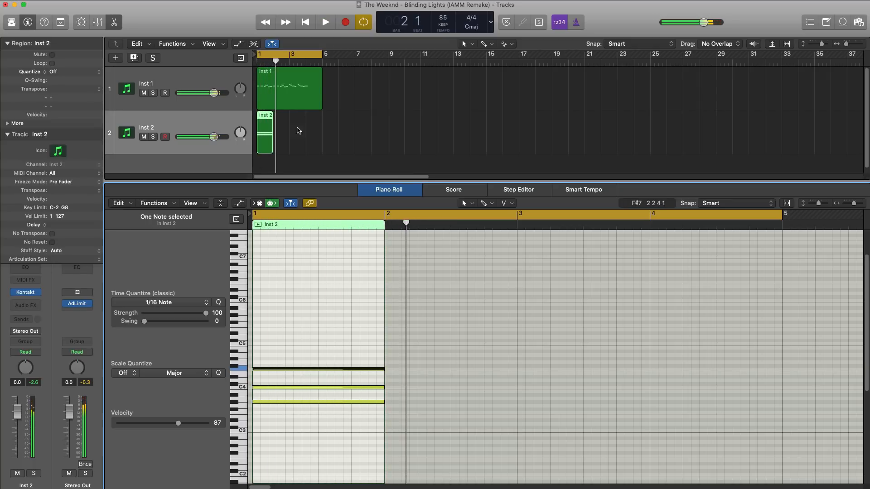
Extend the Inst 2 region to four bars and add one-bar G3, D#3 and C3 notes in bar 2.
{"action": "left_click_drag", "start_coordinate": [273, 140], "coordinate": [322, 138]}
{"action": "key", "text": "space"}
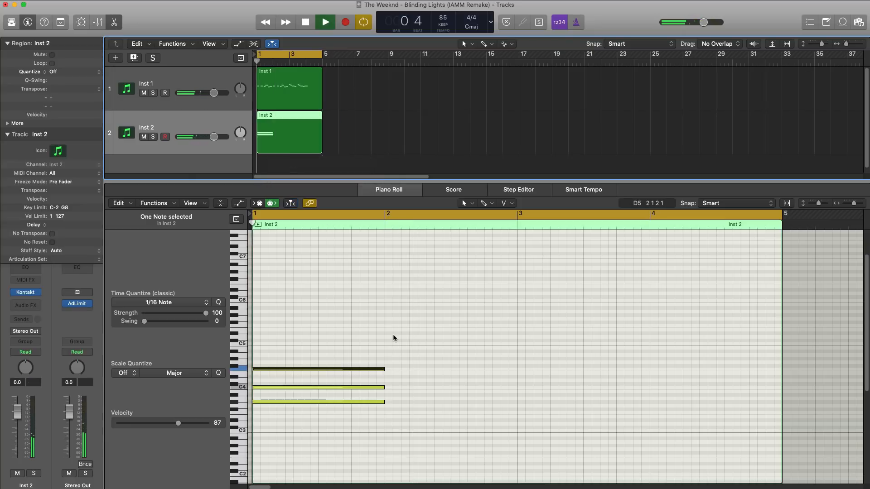
{"action": "left_click", "coordinate": [389, 406]}
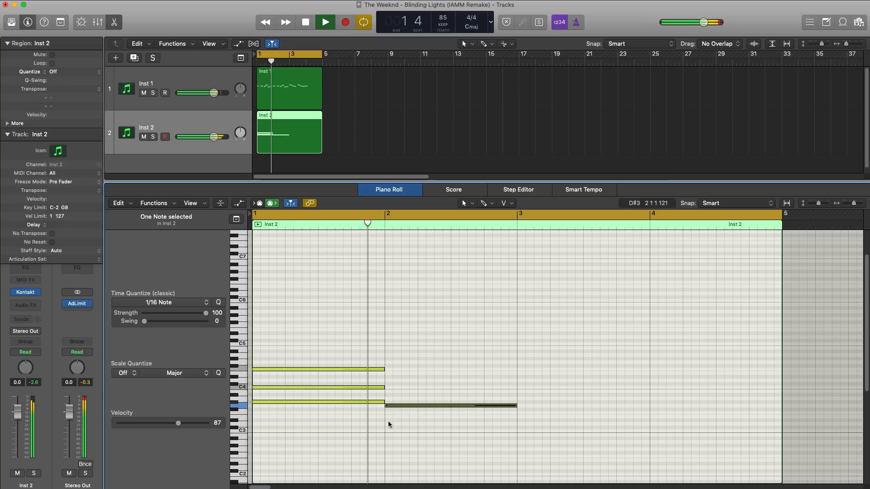
{"action": "left_click", "coordinate": [388, 421]}
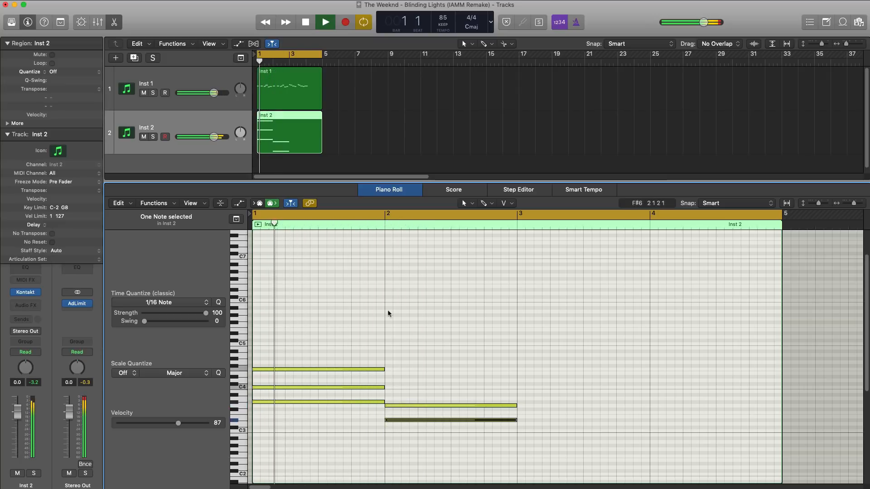
{"action": "left_click", "coordinate": [388, 430]}
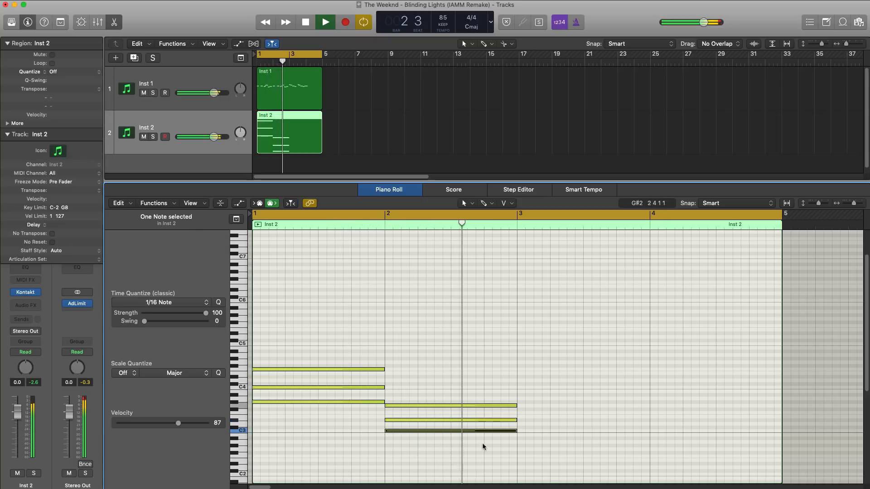
Add a one-bar chord of G3, D#3 and A#2 in bar 3 of the Inst 2 region.
{"action": "left_click", "coordinate": [521, 405]}
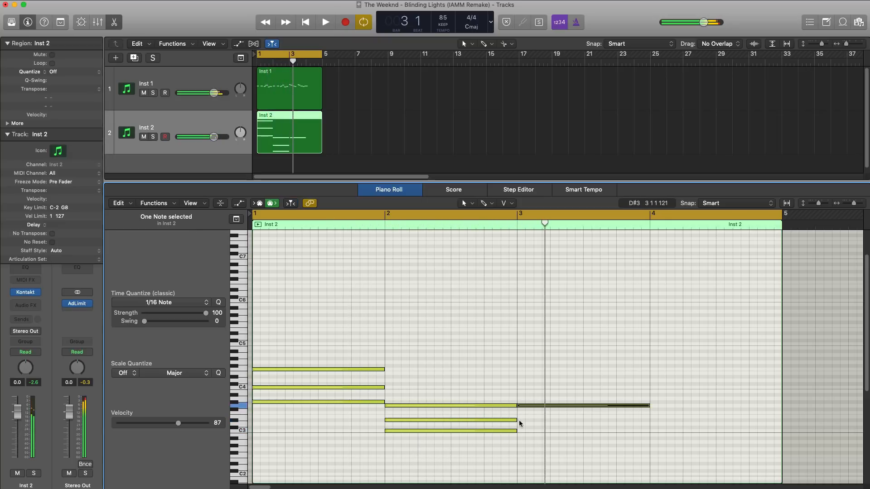
{"action": "left_click", "coordinate": [521, 419]}
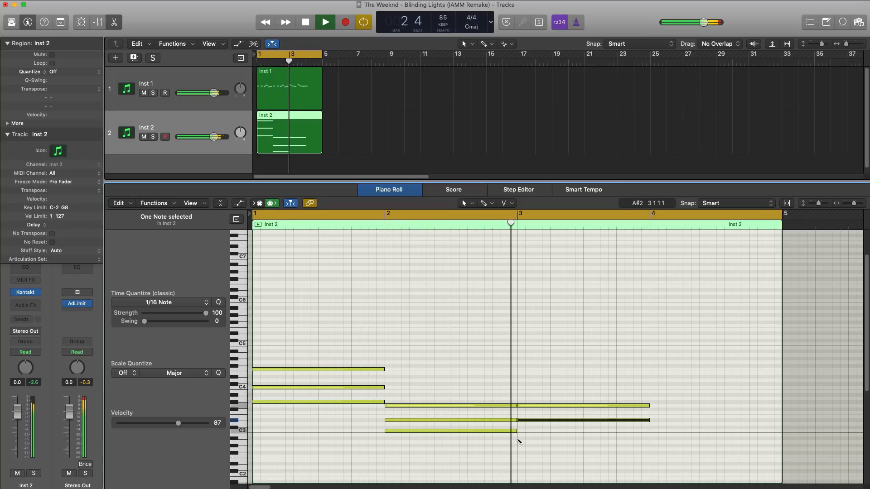
{"action": "left_click", "coordinate": [518, 438]}
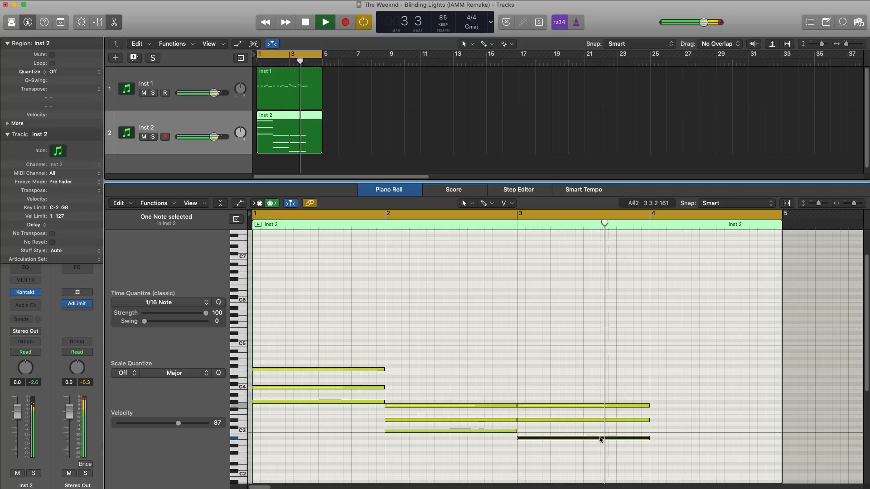
Add a one-bar chord of F3, D3 and A#2 in bar 4, listen to the progression, and stop playback.
{"action": "left_click", "coordinate": [652, 413]}
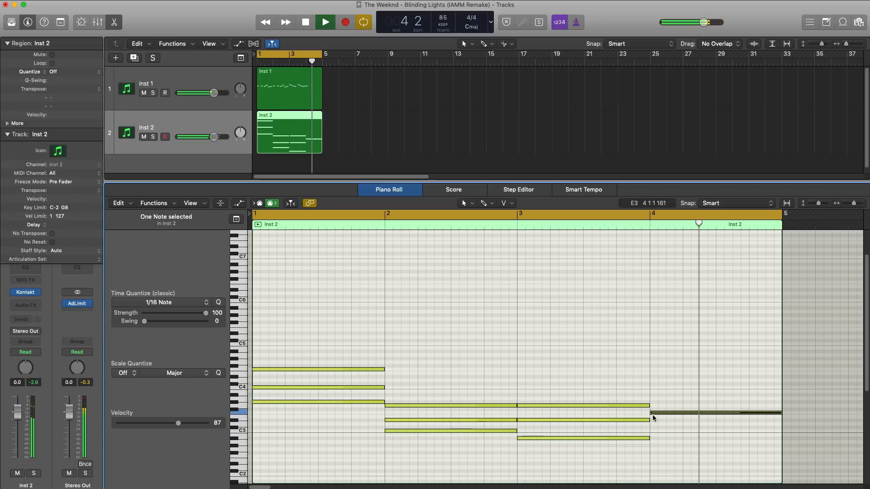
{"action": "left_click", "coordinate": [652, 424]}
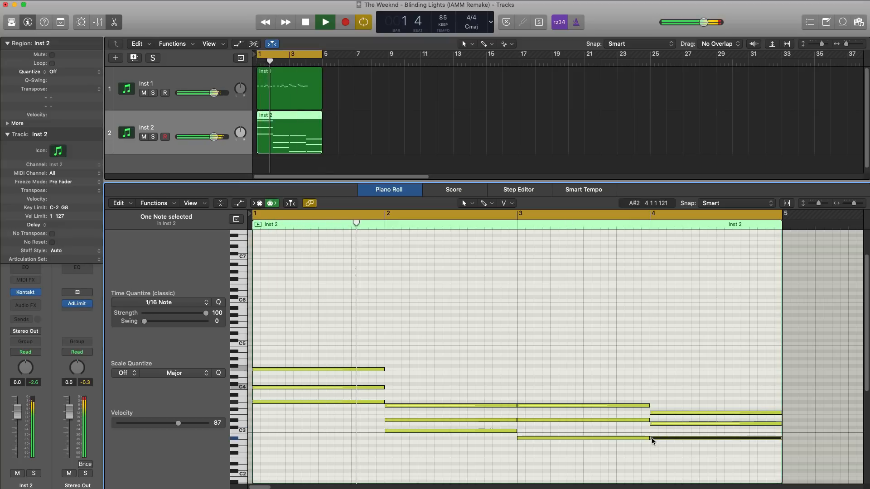
{"action": "left_click", "coordinate": [652, 438]}
{"action": "scroll", "coordinate": [651, 432], "scroll_direction": "down", "scroll_amount": 5}
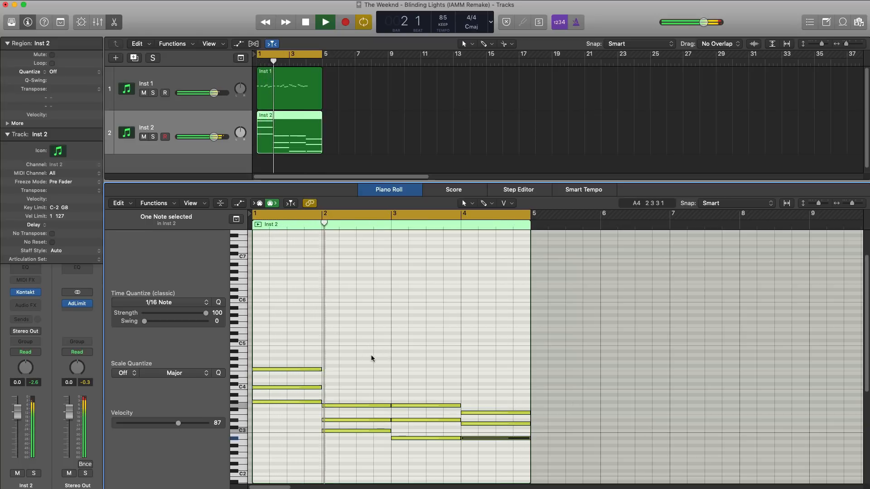
{"action": "key", "text": "space"}
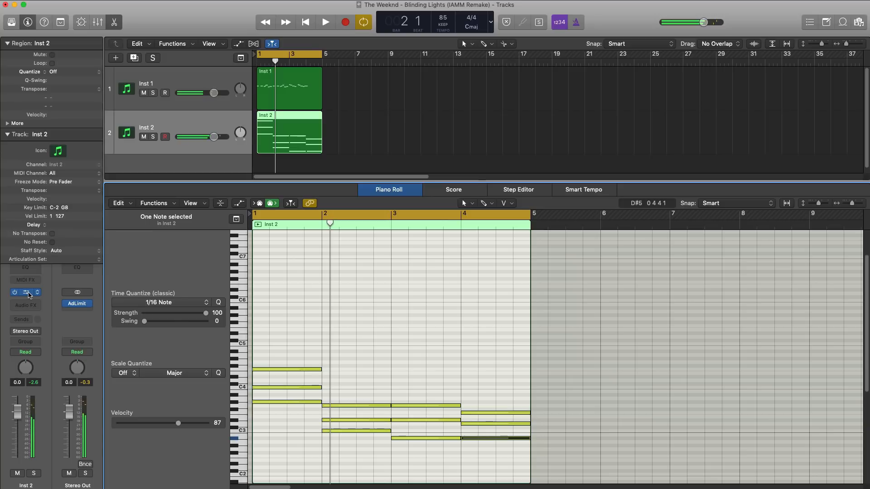
Reopen Kontakt on Inst 2 and, during playback, lower the Cutoff, raise Stereo and Volume, and set Reverb to 100 %.
{"action": "left_click", "coordinate": [27, 293]}
{"action": "left_click_drag", "start_coordinate": [393, 37], "coordinate": [481, 47]}
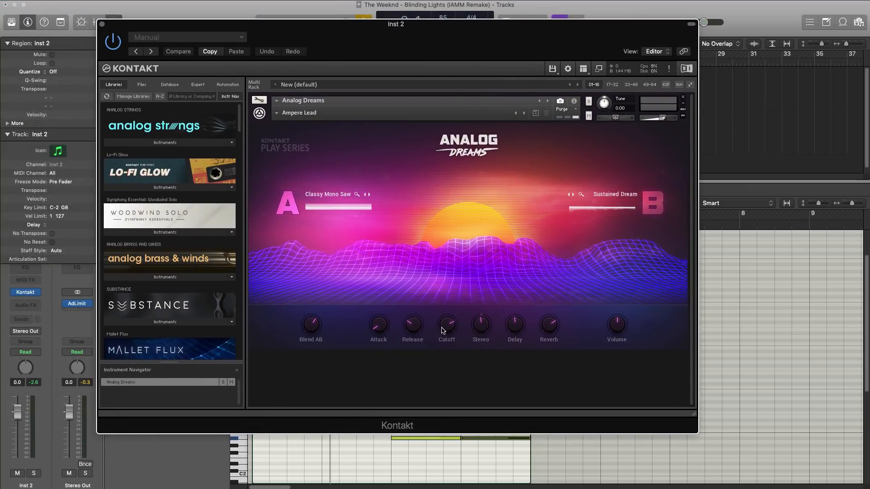
{"action": "key", "text": "space"}
{"action": "left_click_drag", "start_coordinate": [444, 327], "coordinate": [445, 329]}
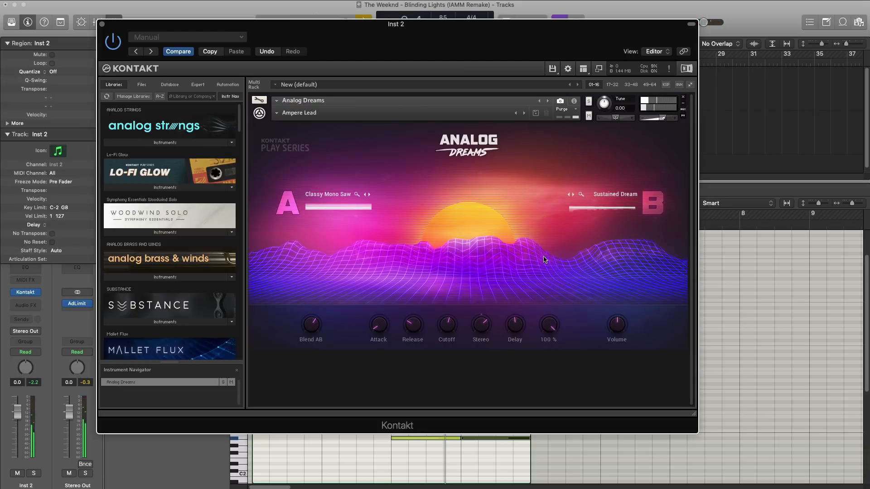
{"action": "key", "text": "space"}
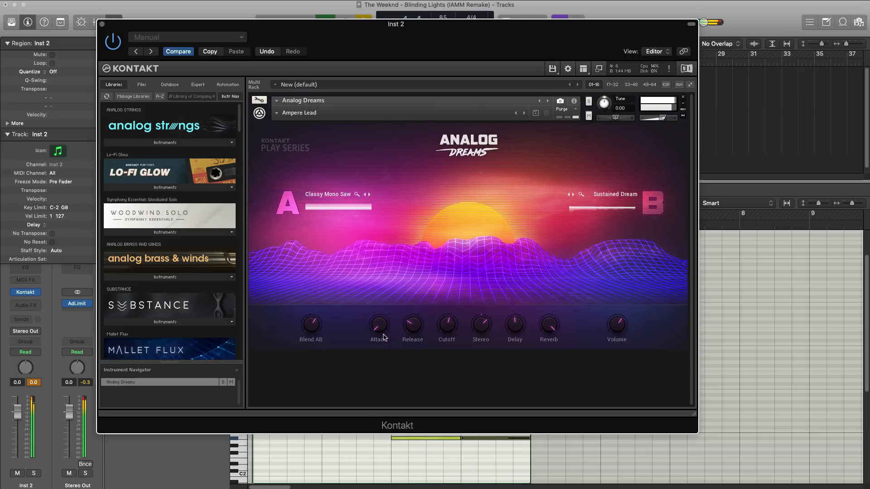
Close the Kontakt window, lower the Inst 2 track volume to -5.6 dB, and stop playback.
{"action": "left_click", "coordinate": [102, 24]}
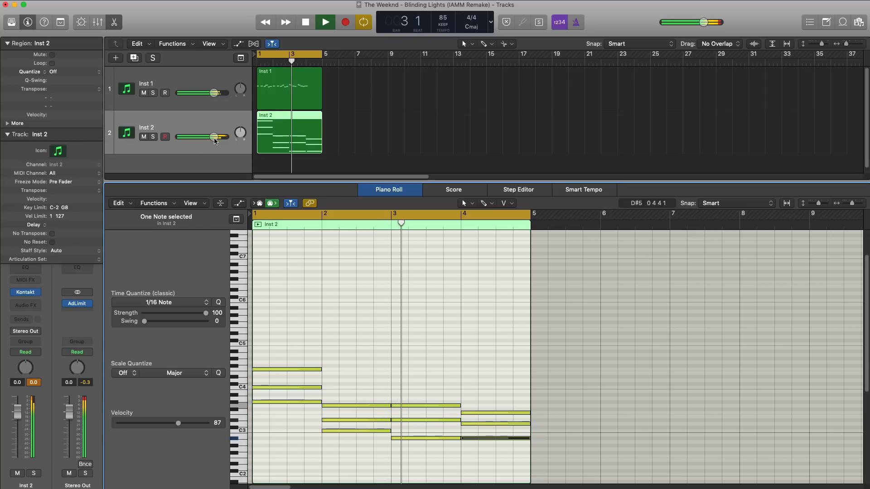
{"action": "mouse_move", "coordinate": [199, 137]}
{"action": "left_mouse_down"}
{"action": "mouse_move", "coordinate": [191, 137]}
{"action": "mouse_move", "coordinate": [202, 136]}
{"action": "left_mouse_up"}
{"action": "key", "text": "space"}
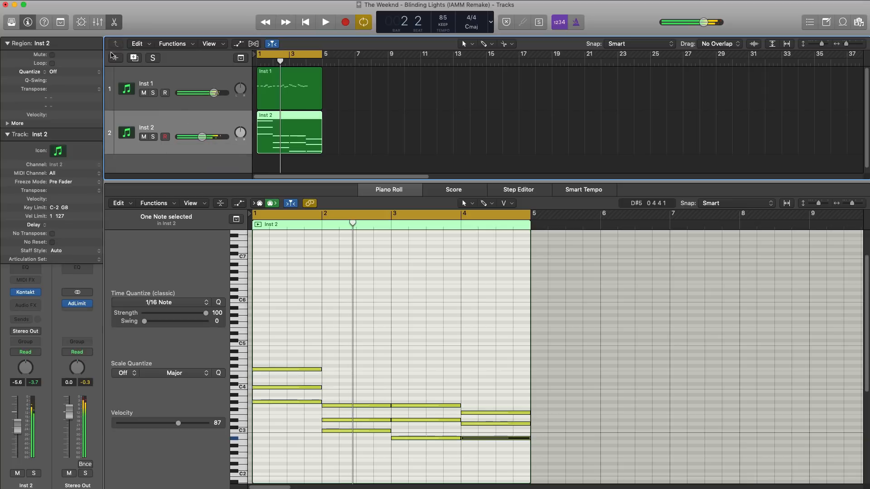
Duplicate the Inst 2 track with its settings and copy its four-bar chord region onto the new Inst 3 track.
{"action": "left_click", "coordinate": [142, 58]}
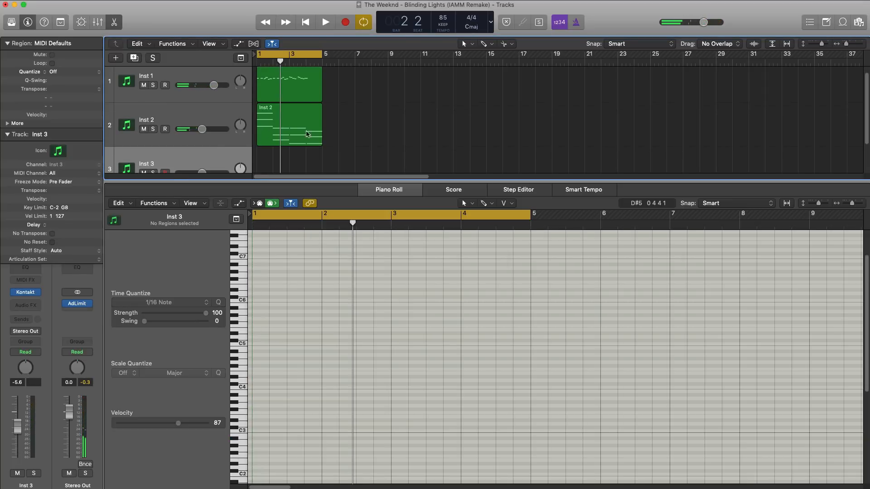
{"action": "left_click_drag", "start_coordinate": [311, 134], "coordinate": [301, 159]}
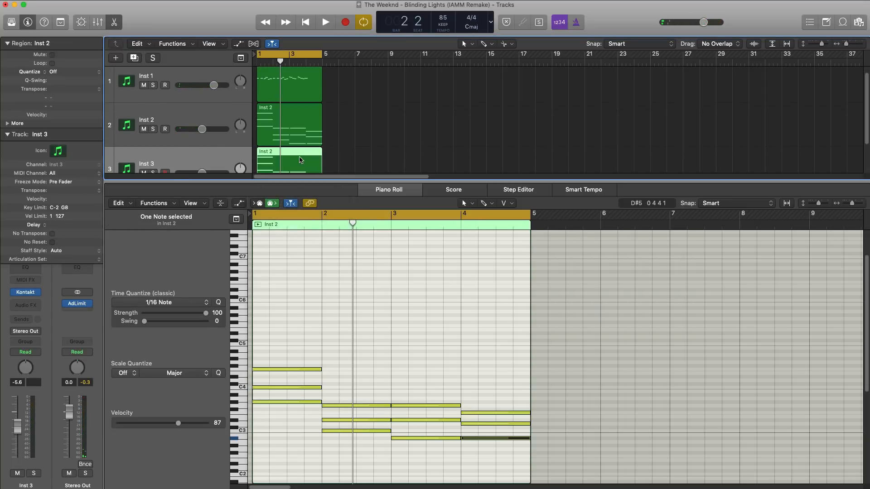
Load the Crystal Enigma lead preset in Kontakt on Inst 3 and close the plug-in window.
{"action": "left_click", "coordinate": [26, 292]}
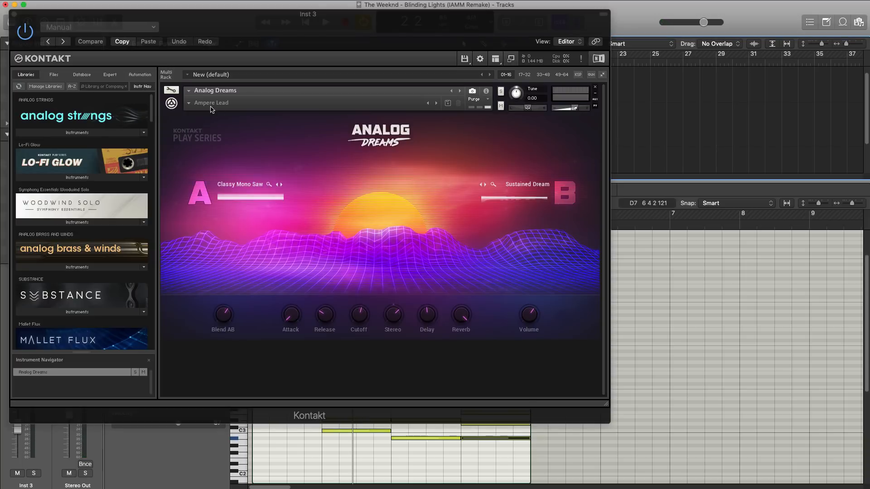
{"action": "left_click", "coordinate": [190, 104]}
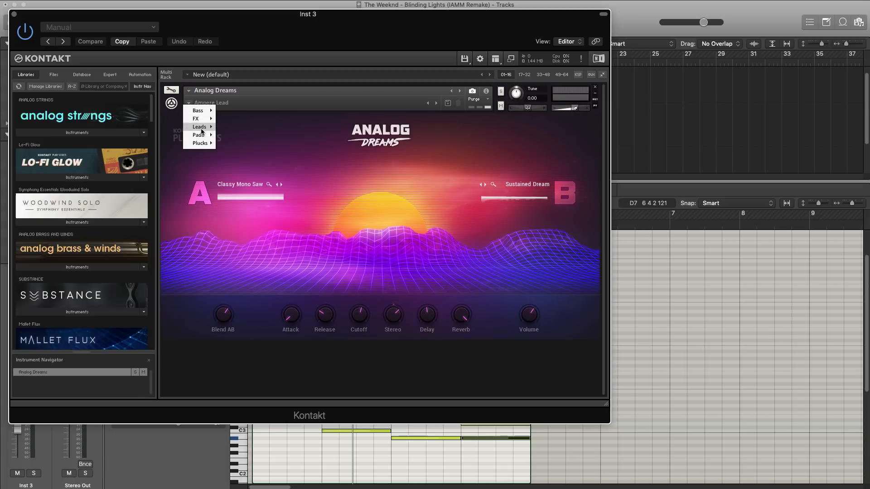
{"action": "mouse_move", "coordinate": [202, 130]}
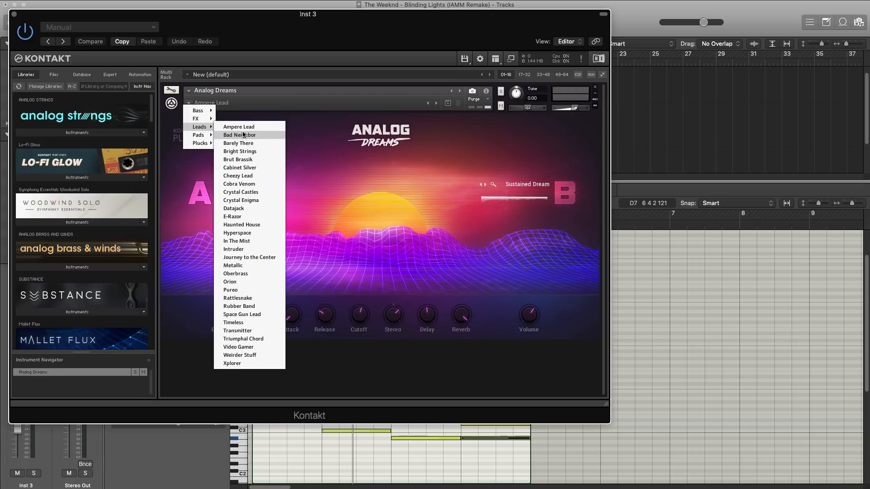
{"action": "left_click", "coordinate": [247, 201]}
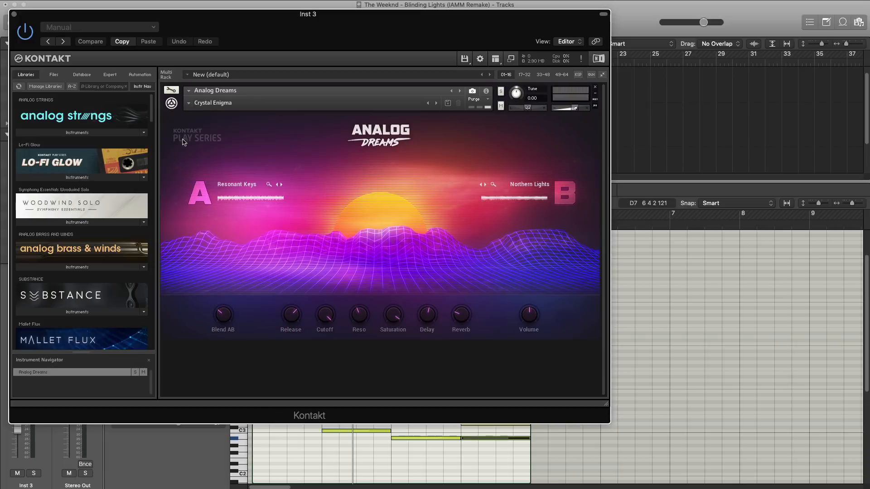
{"action": "left_click", "coordinate": [13, 17]}
Solo Inst 3 during playback, set its track volume to 0.0 dB, and listen to it again from the start.
{"action": "key", "text": "space"}
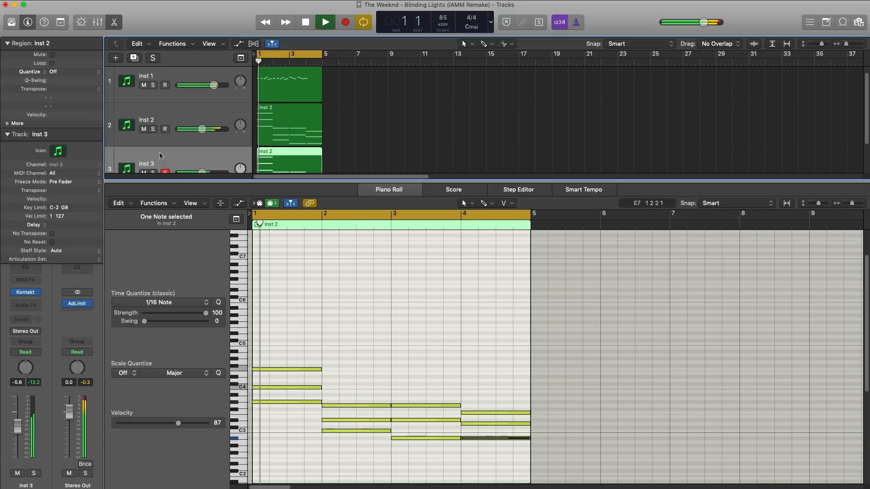
{"action": "left_click", "coordinate": [154, 173]}
{"action": "left_click", "coordinate": [202, 173], "text": "alt"}
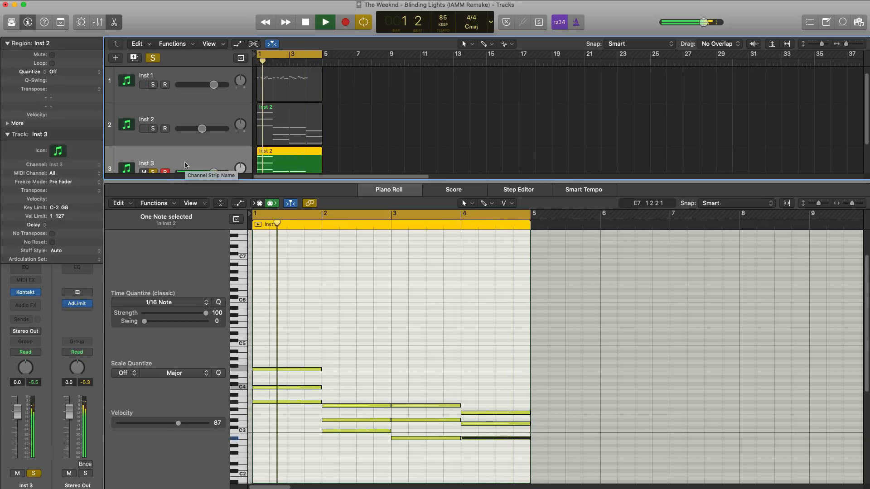
{"action": "key", "text": "space"}
{"action": "key", "text": "space"}
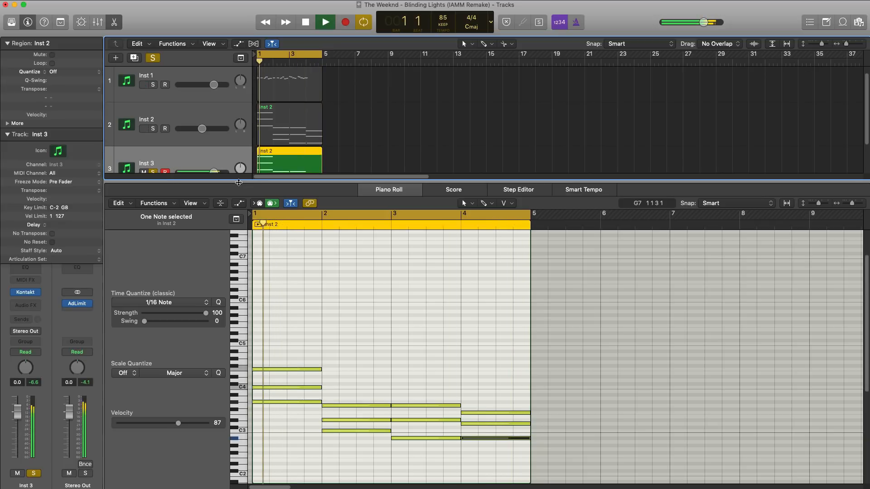
With the piano roll hidden, lower the Inst 3 volume to -3.6 dB and solo Inst 2 and Inst 1 alongside it.
{"action": "key", "text": "e"}
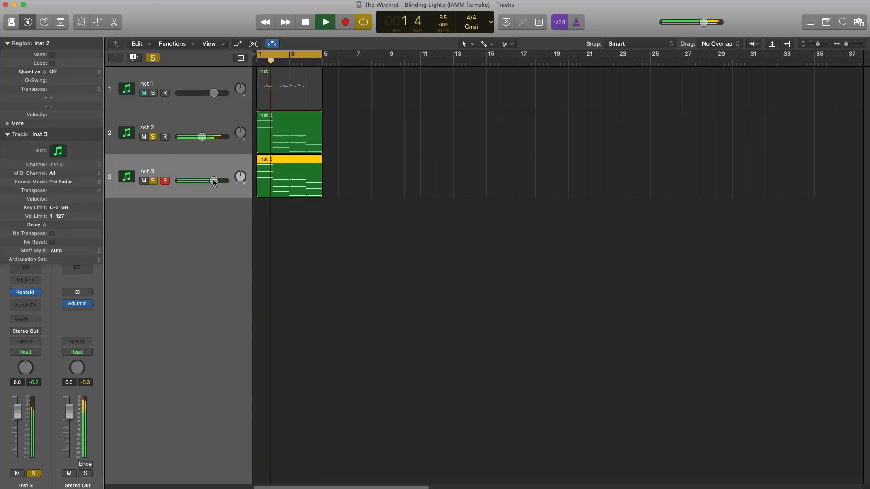
{"action": "left_click_drag", "start_coordinate": [213, 180], "coordinate": [206, 180]}
{"action": "left_click", "coordinate": [153, 93]}
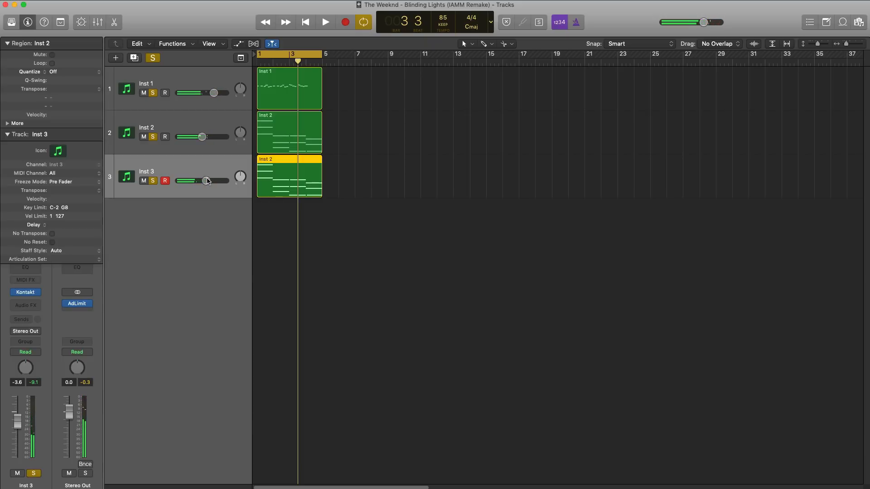
Duplicate the Inst 3 track as Inst 4, create an empty four-bar region on it, and open that region for editing.
{"action": "left_click", "coordinate": [134, 58]}
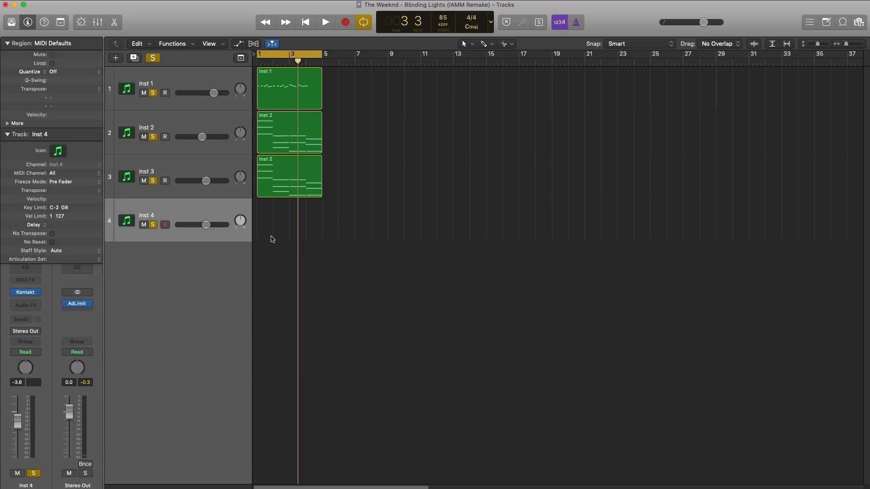
{"action": "left_click_drag", "start_coordinate": [273, 231], "coordinate": [320, 233]}
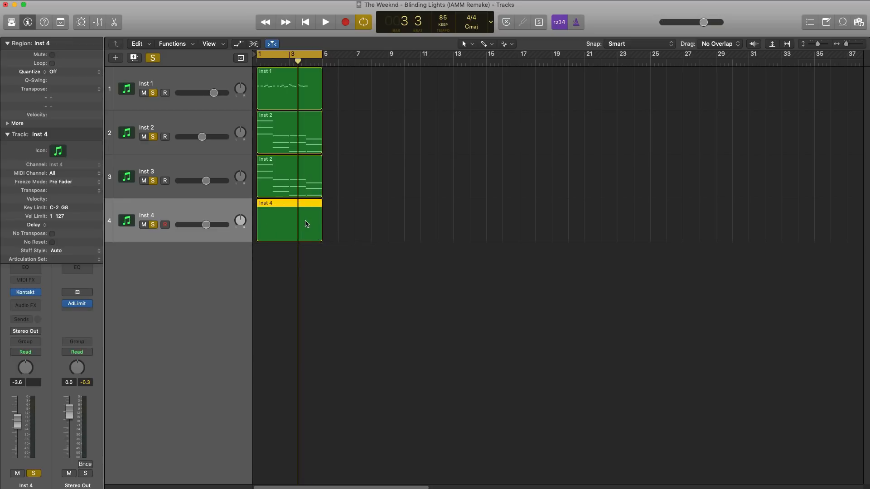
{"action": "double_click", "coordinate": [307, 223]}
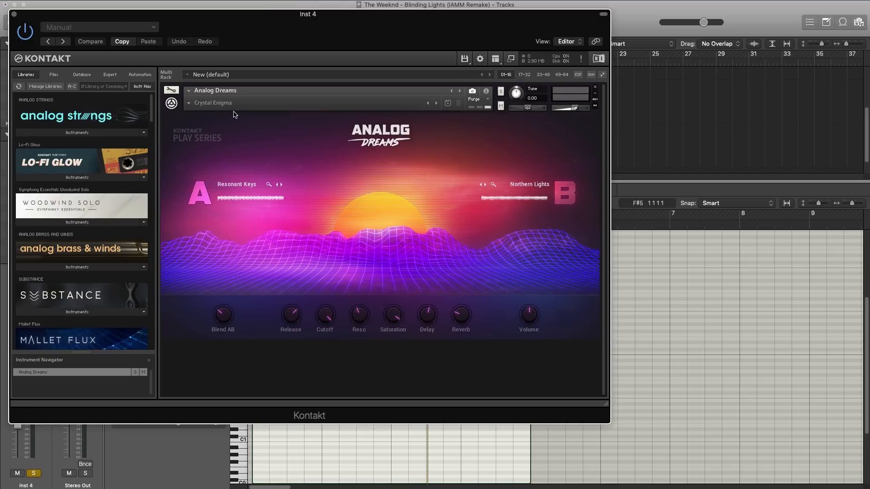
Load the Lethal Weapon pad preset in Kontakt on Inst 4 and close the plug-in window.
{"action": "left_click", "coordinate": [188, 103]}
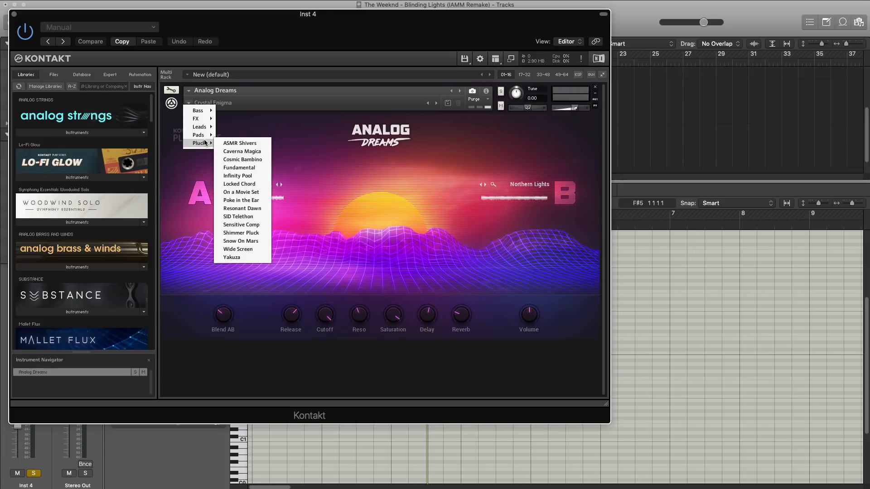
{"action": "mouse_move", "coordinate": [205, 114]}
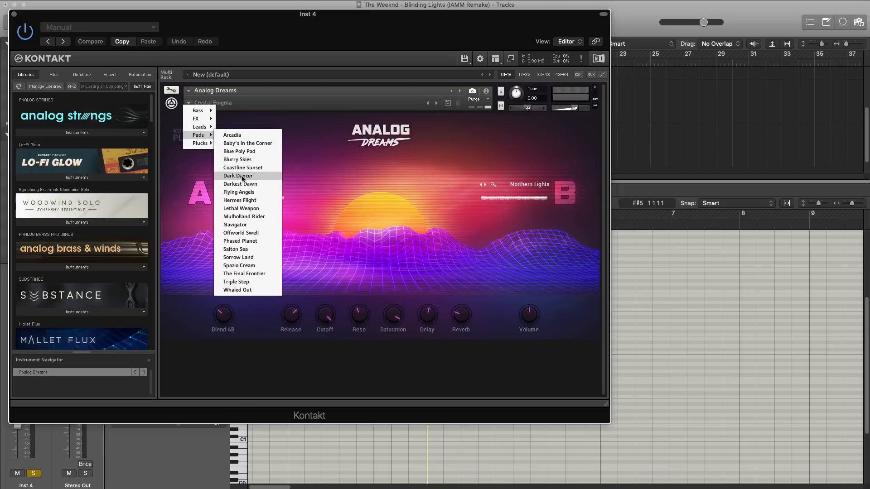
{"action": "left_click", "coordinate": [247, 209]}
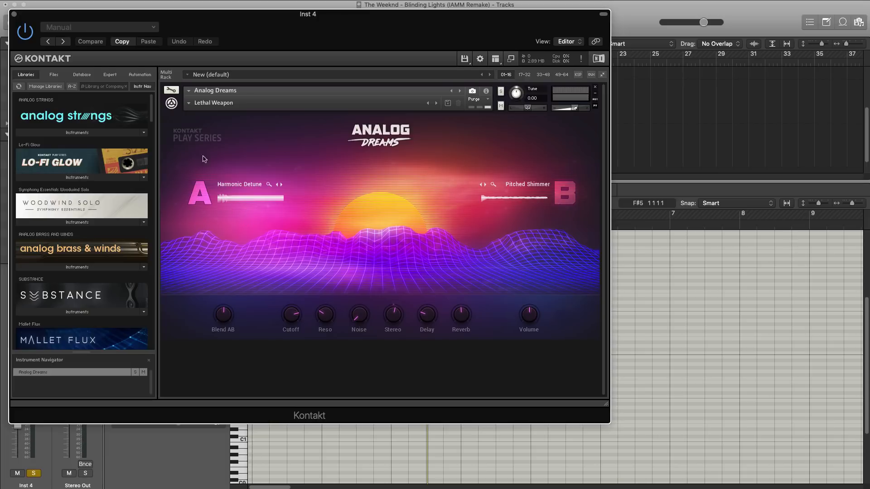
{"action": "left_click", "coordinate": [14, 15]}
Place a one-bar F2 note at the start of bar 1 in the Inst 4 region and set the track volume to 0.0 dB.
{"action": "left_click", "coordinate": [286, 154]}
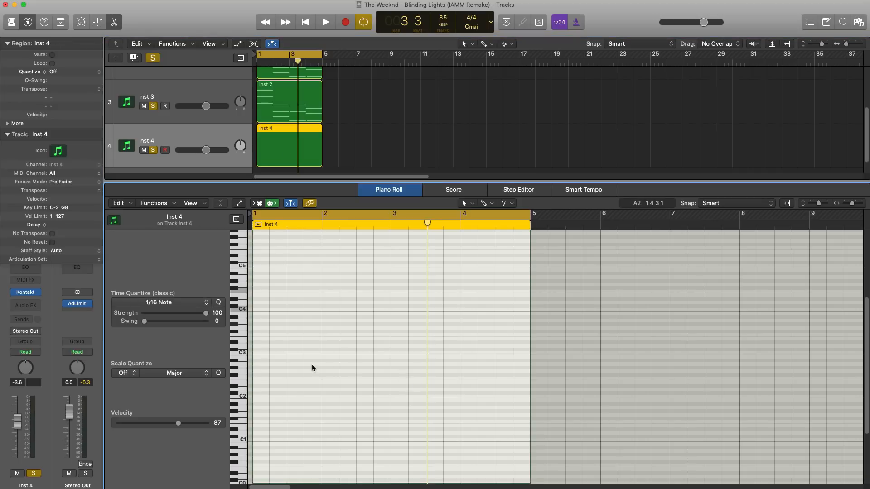
{"action": "scroll", "coordinate": [310, 367], "scroll_direction": "down", "scroll_amount": 1}
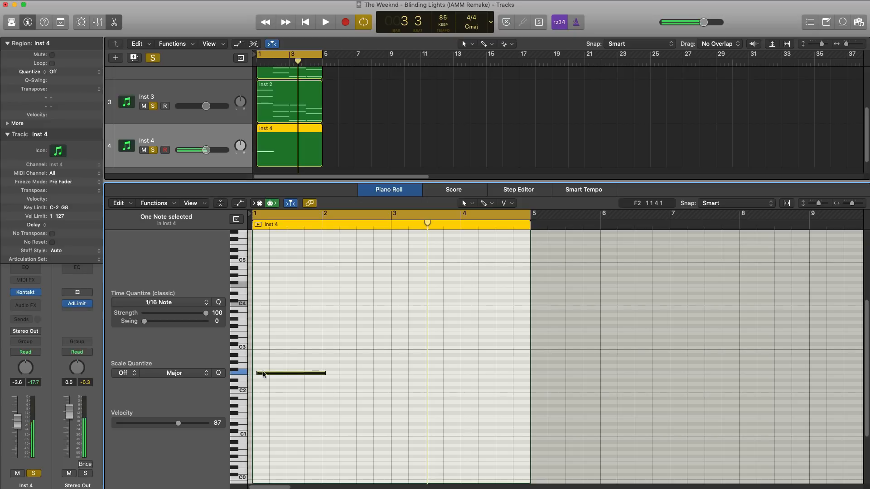
{"action": "left_click_drag", "start_coordinate": [263, 373], "coordinate": [263, 376]}
{"action": "left_click", "coordinate": [206, 153], "text": "alt"}
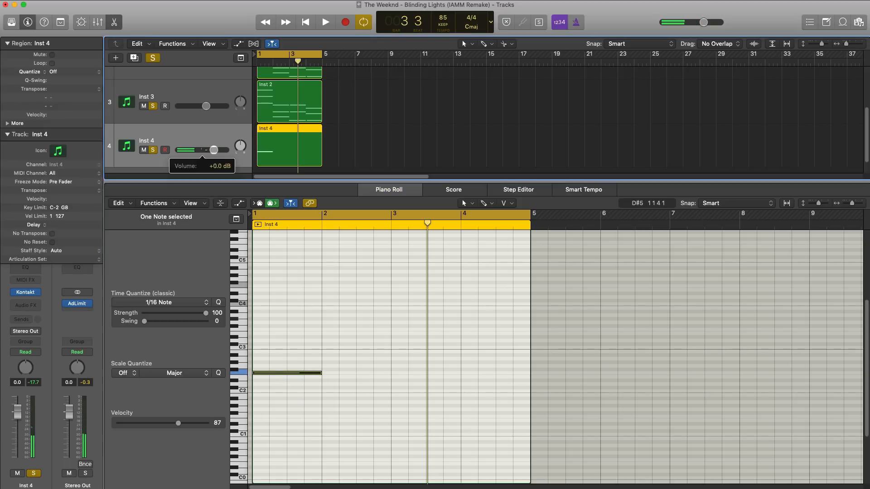
Shorten the F2 note in bar 1 to a length of 0 3 2 0 and raise its velocity to 103, checking by playback.
{"action": "key", "text": "space"}
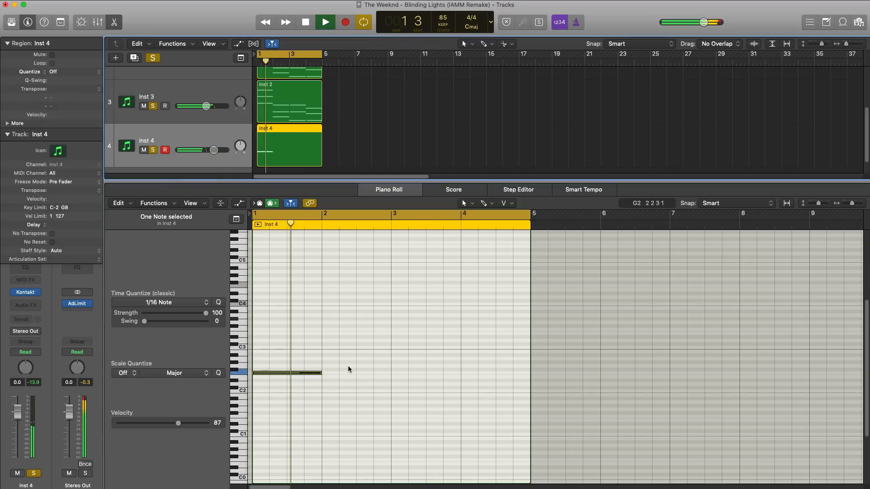
{"action": "scroll", "coordinate": [350, 368], "scroll_direction": "up", "scroll_amount": 4}
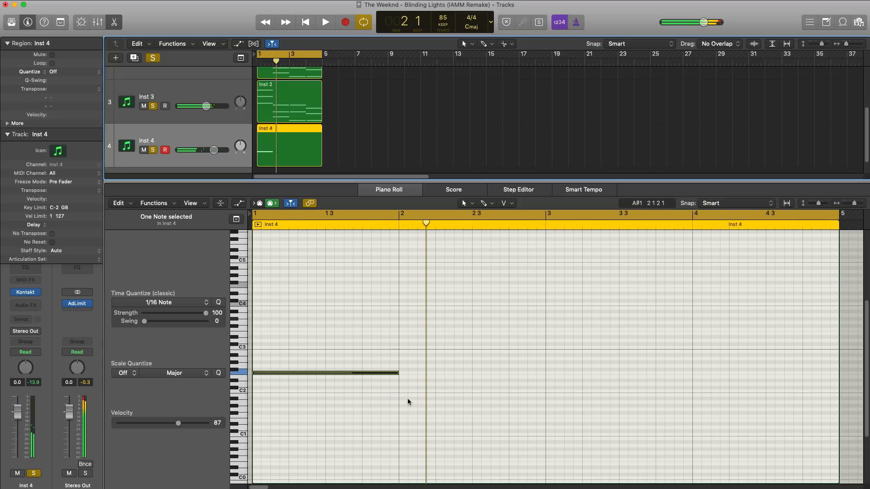
{"action": "left_click_drag", "start_coordinate": [398, 373], "coordinate": [380, 374]}
{"action": "key", "text": "space"}
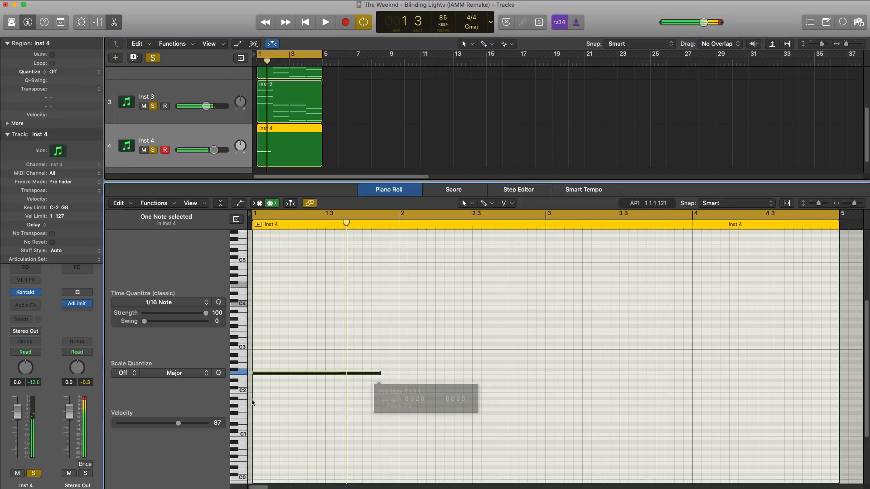
{"action": "left_click_drag", "start_coordinate": [186, 426], "coordinate": [190, 426]}
{"action": "key", "text": "space"}
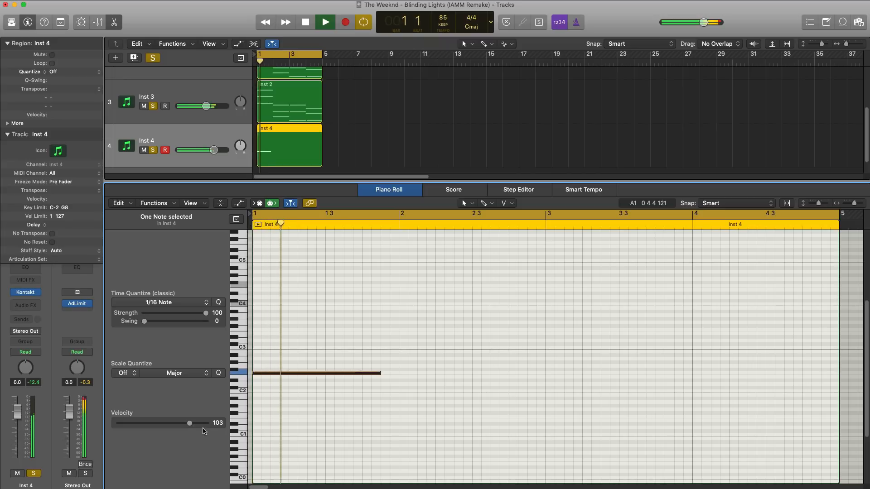
{"action": "key", "text": "space"}
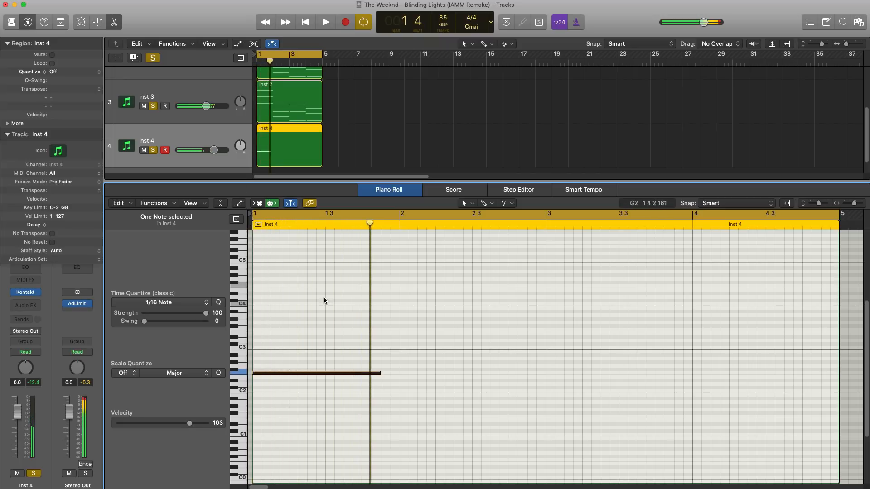
Solo only the Inst 4 track and play its bass note.
{"action": "left_click", "coordinate": [153, 150], "text": "alt"}
{"action": "left_click", "coordinate": [152, 150], "text": "alt"}
{"action": "key", "text": "space"}
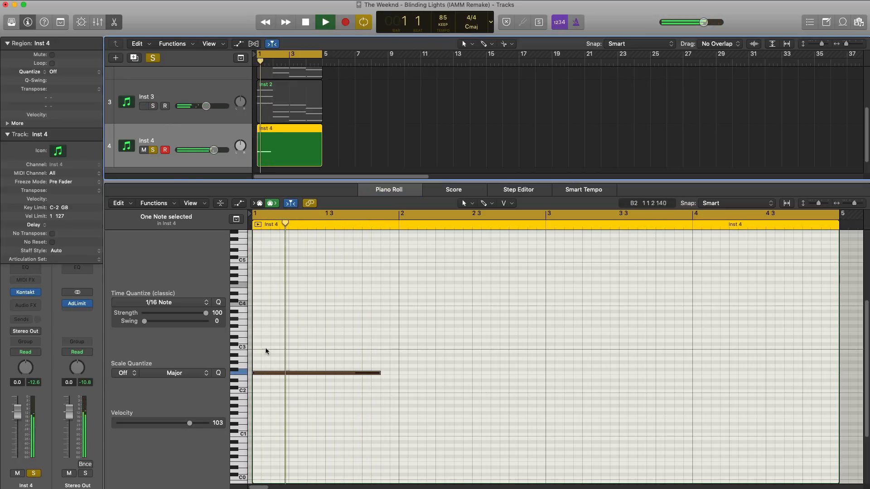
Add a sixteenth-note D#2 followed by a sixteenth-note F2 at the end of bar 1 and listen to the bass line.
{"action": "left_click", "coordinate": [382, 380], "text": "super"}
{"action": "key", "text": "space"}
{"action": "left_click_drag", "start_coordinate": [503, 381], "coordinate": [387, 387]}
{"action": "key", "text": "space"}
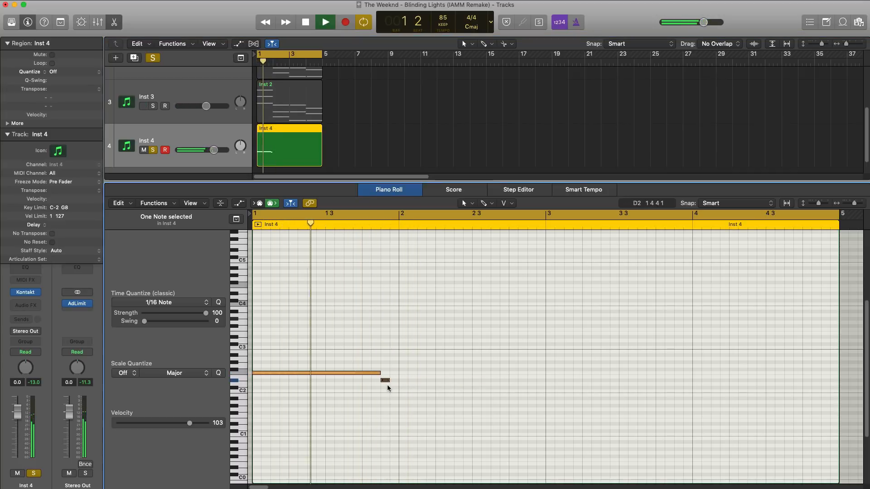
{"action": "left_click", "coordinate": [393, 373], "text": "super"}
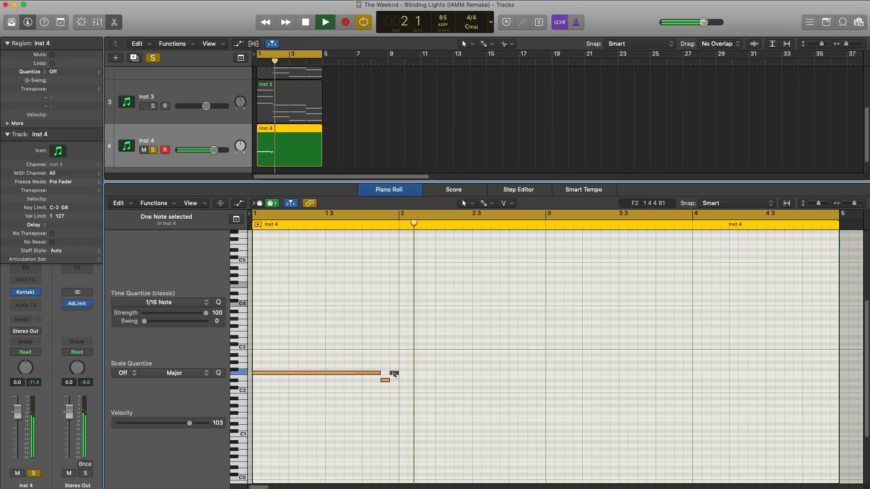
{"action": "key", "text": "space"}
{"action": "key", "text": "space"}
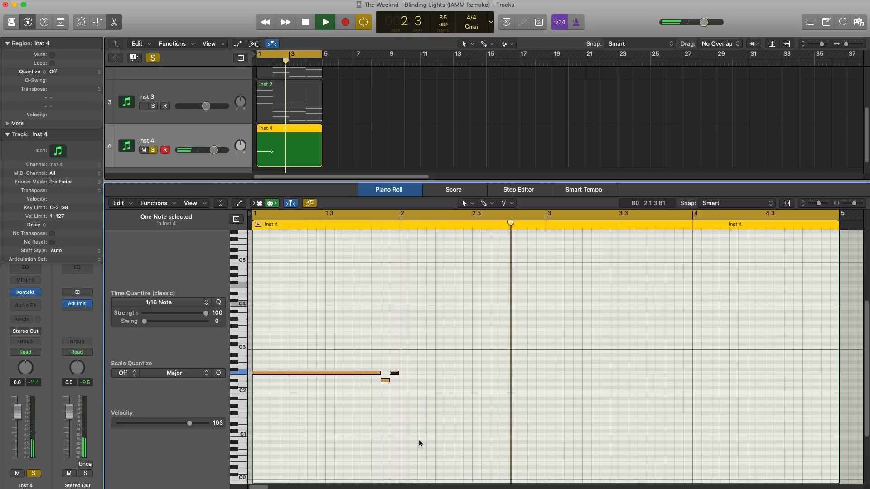
Add a C2 note filling bar 2 of the Inst 4 bass line and play it back.
{"action": "key", "text": "space"}
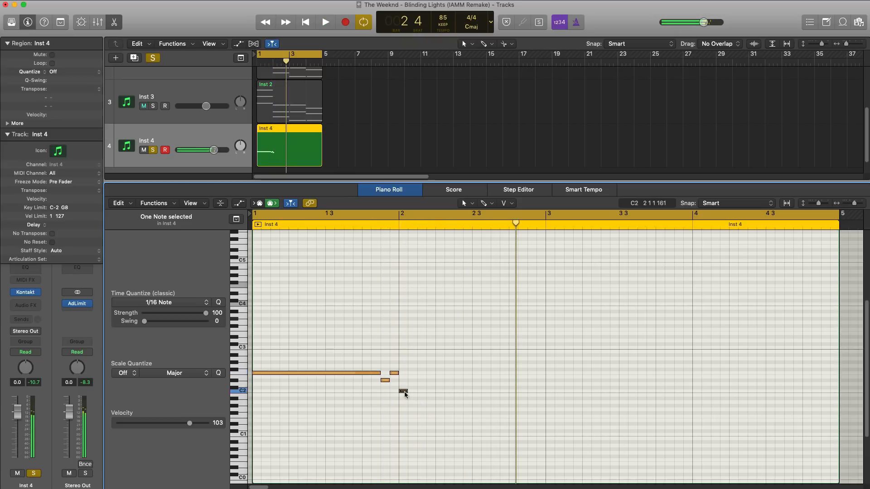
{"action": "left_click_drag", "start_coordinate": [405, 393], "coordinate": [541, 403]}
{"action": "key", "text": "space"}
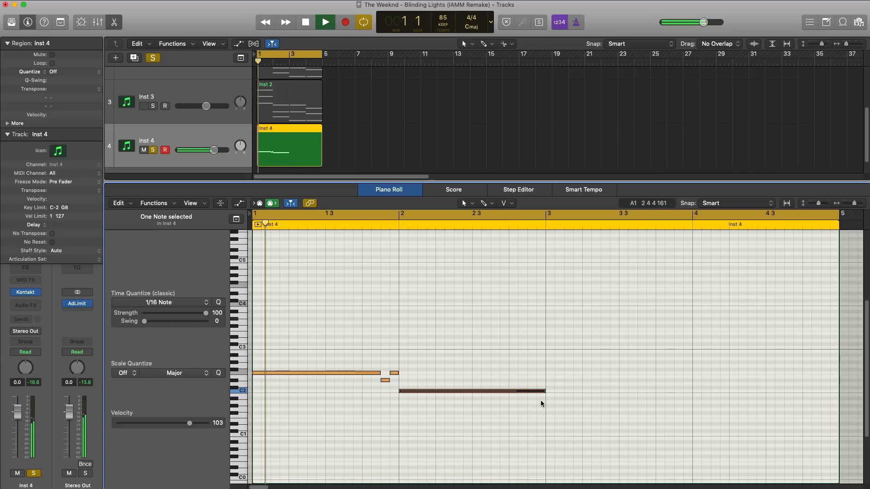
{"action": "left_click", "coordinate": [541, 401], "text": "ctrl+alt"}
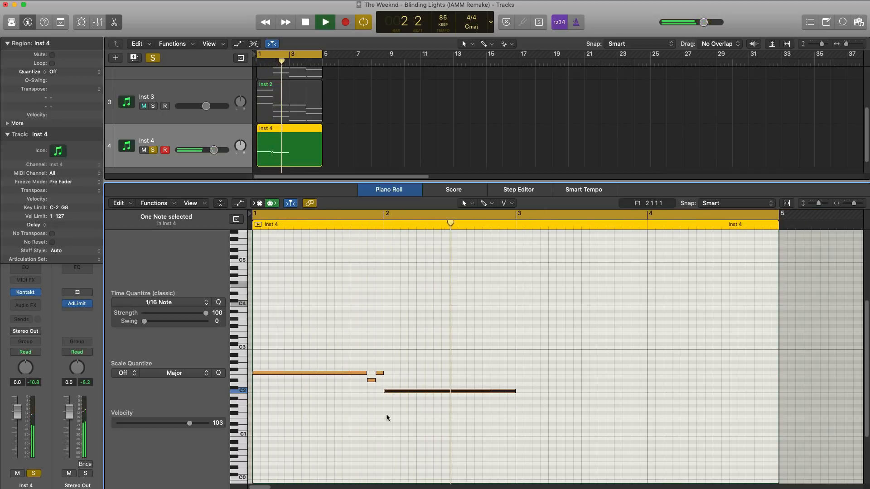
Copy the one-bar C2 note to bar 3, raise the copy to D#2, and play the bass line from the start.
{"action": "left_click_drag", "start_coordinate": [386, 392], "coordinate": [517, 381]}
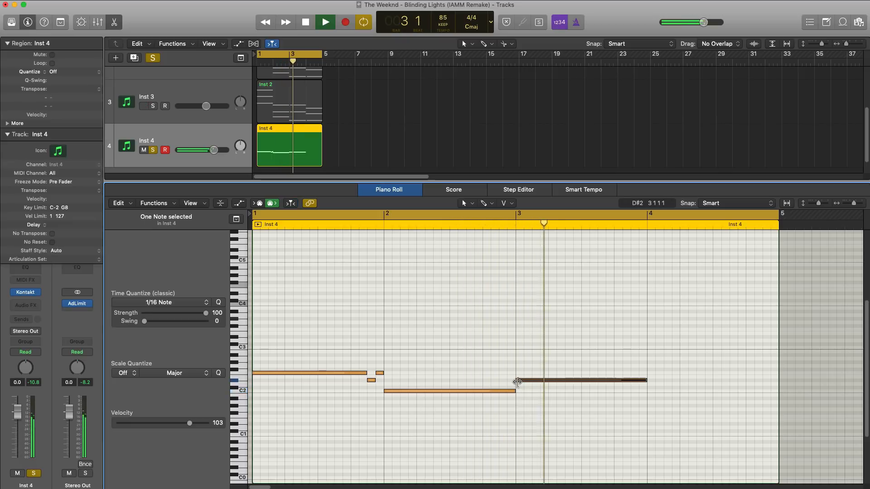
{"action": "key", "text": "space"}
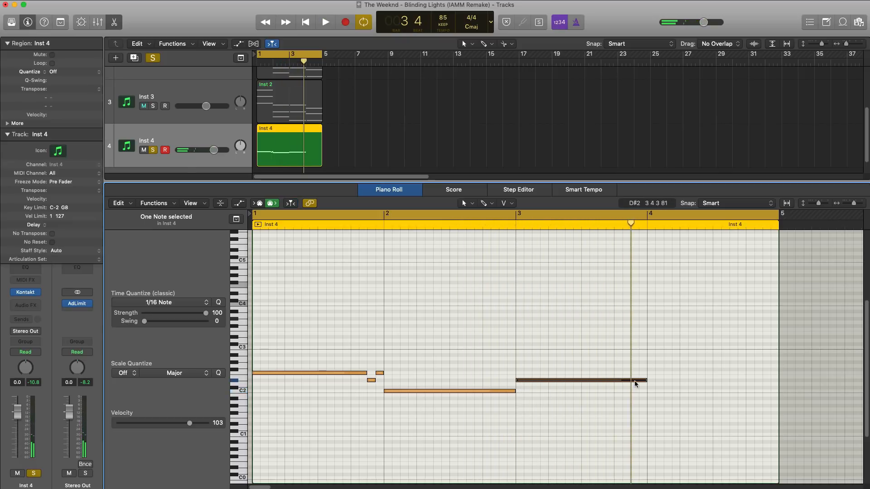
{"action": "key", "text": "space"}
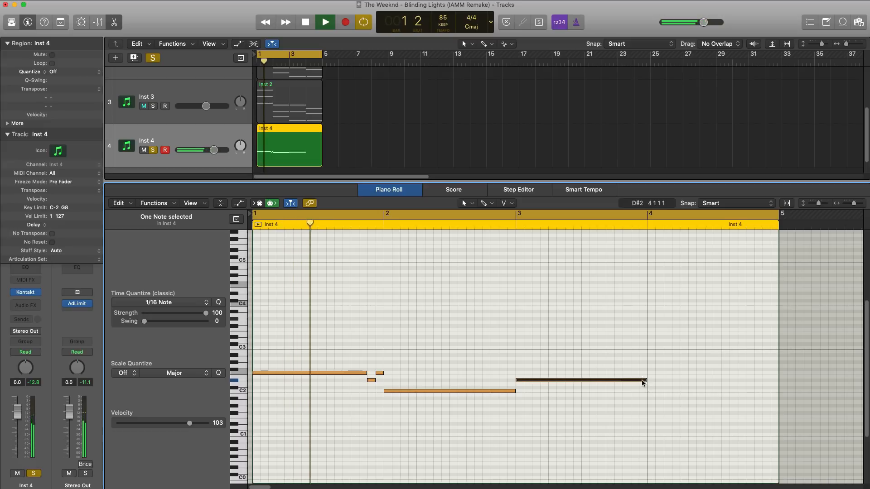
Shorten the D#2 note in bar 3 to three and a half beats and add a sixteenth-note D#2 directly after it.
{"action": "left_click_drag", "start_coordinate": [646, 384], "coordinate": [628, 383]}
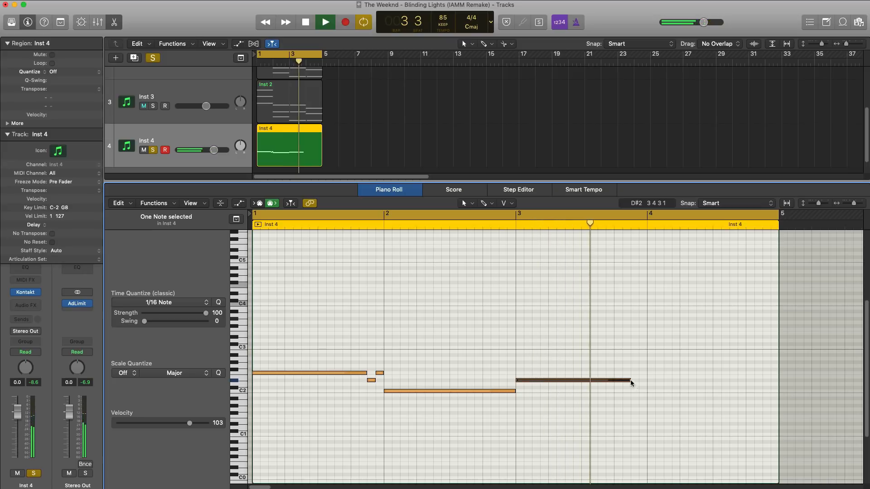
{"action": "left_click", "coordinate": [633, 381]}
{"action": "key", "text": "space"}
{"action": "mouse_move", "coordinate": [744, 381]}
{"action": "left_mouse_down"}
{"action": "mouse_move", "coordinate": [623, 393]}
{"action": "mouse_move", "coordinate": [640, 381]}
{"action": "left_mouse_up"}
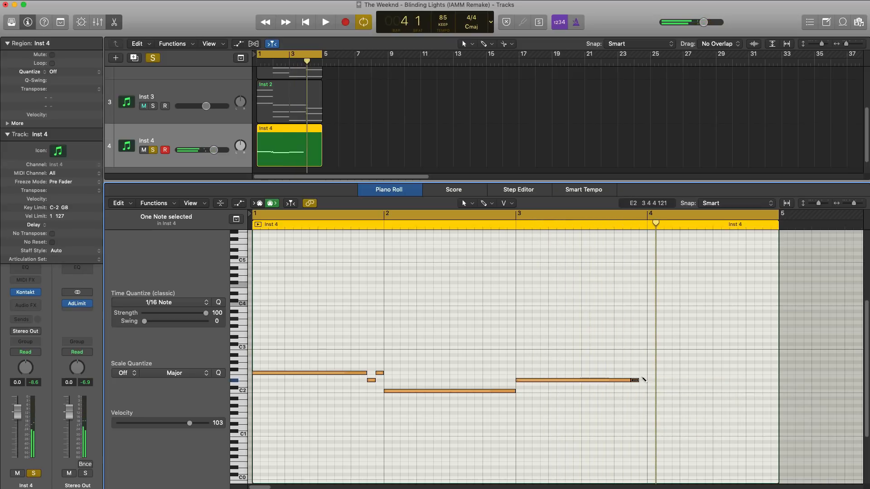
Add a sixteenth-note F2 at the end of bar 3 and a half-bar A#1 at the start of bar 4, auditioning the bass line.
{"action": "key", "text": "space"}
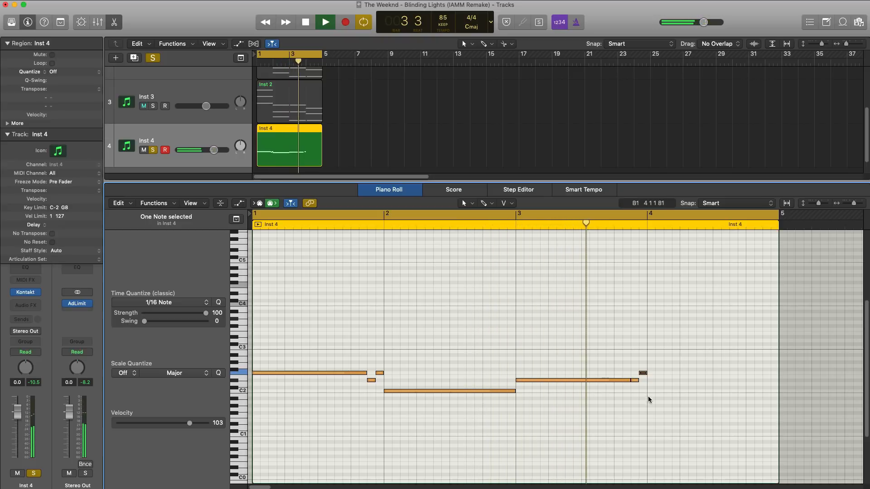
{"action": "key", "text": "space"}
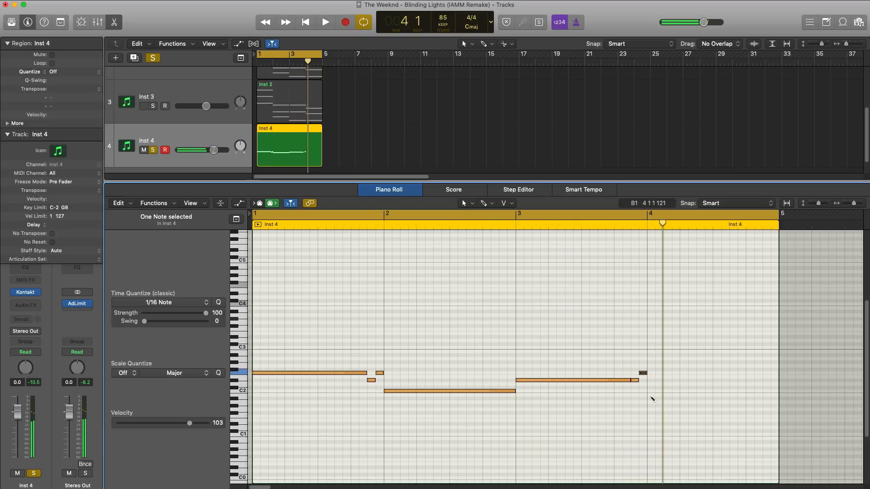
{"action": "left_click_drag", "start_coordinate": [651, 398], "coordinate": [710, 399]}
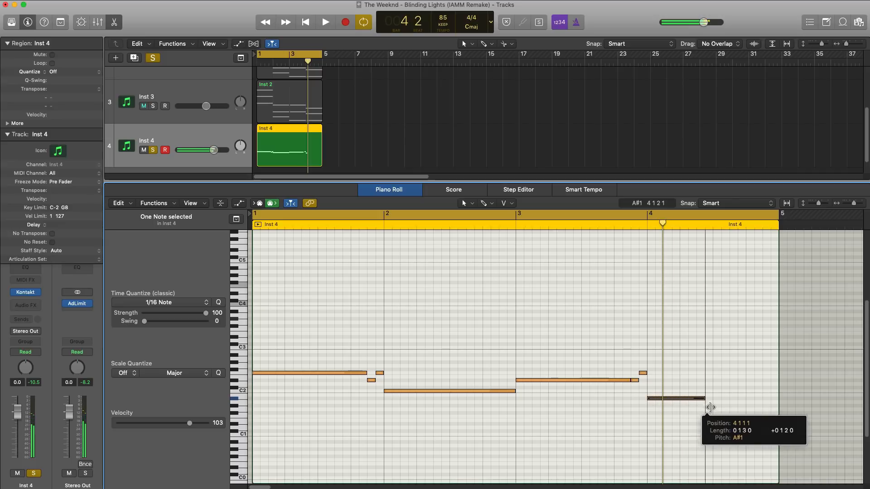
{"action": "key", "text": "space"}
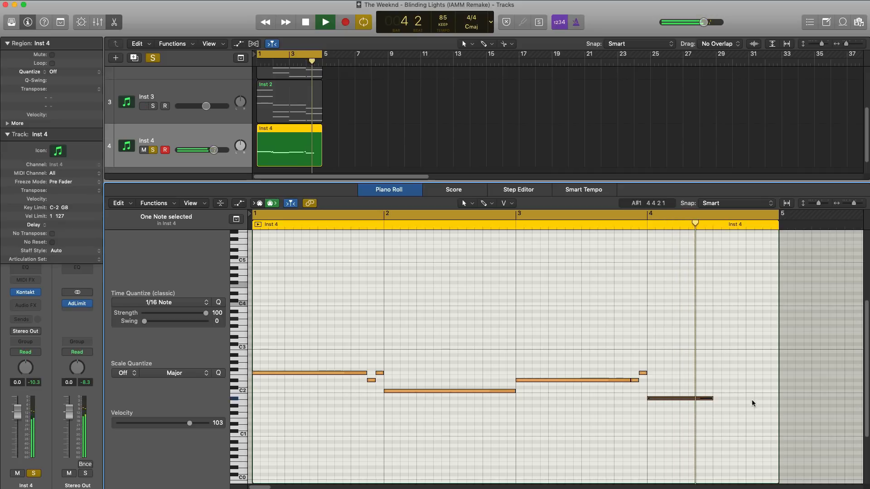
Fill the second half of bar 4 with three-sixteenth A#2 and G#2 notes and an eighth-note G2, and play the bass line.
{"action": "left_click", "coordinate": [712, 355]}
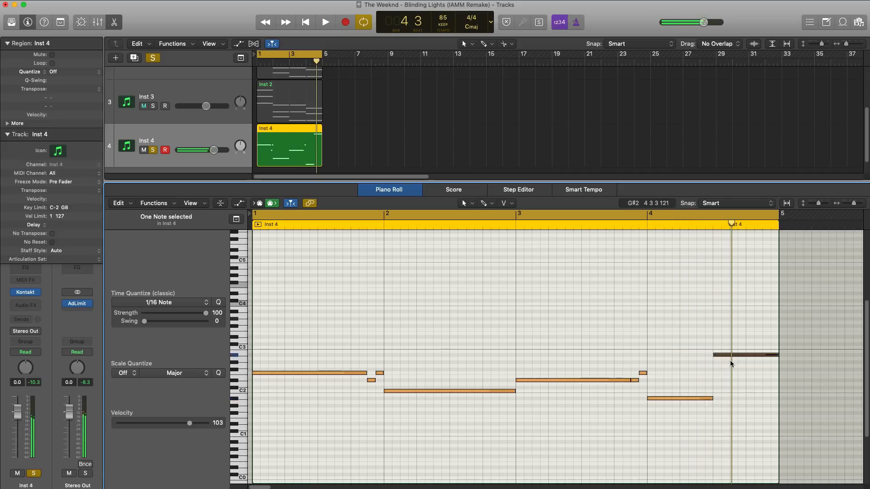
{"action": "left_click_drag", "start_coordinate": [773, 354], "coordinate": [733, 364]}
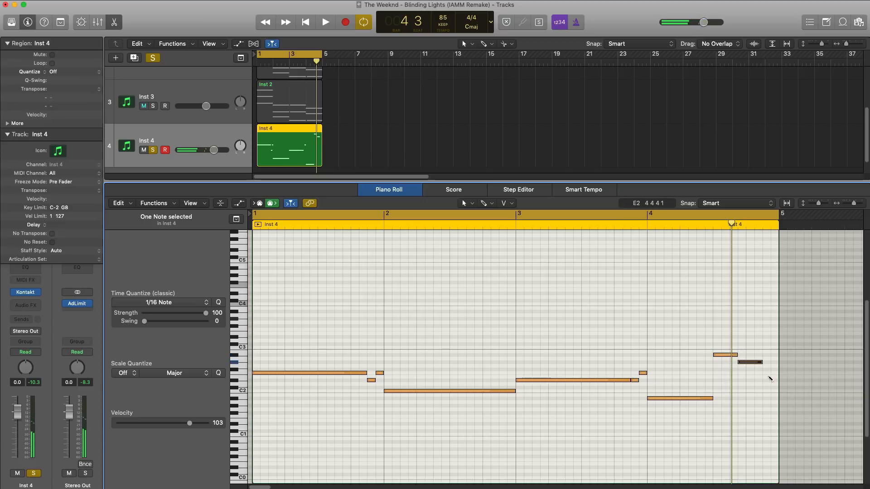
{"action": "left_click", "coordinate": [765, 366]}
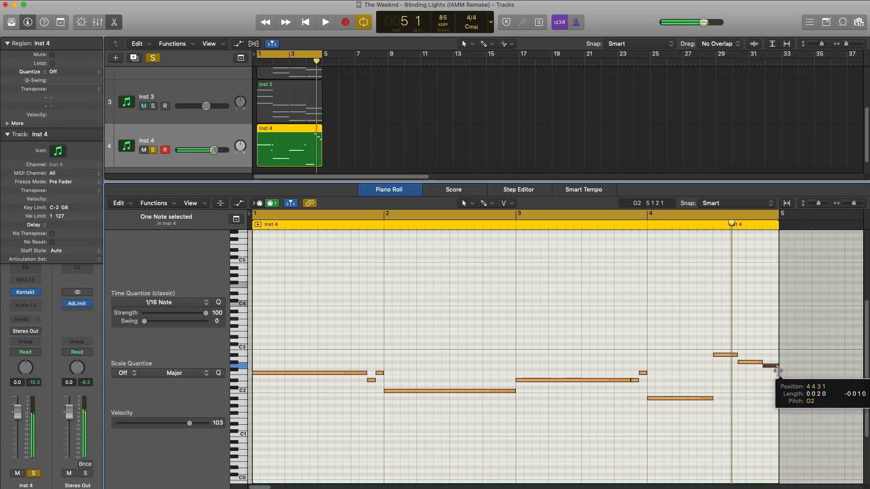
{"action": "key", "text": "space"}
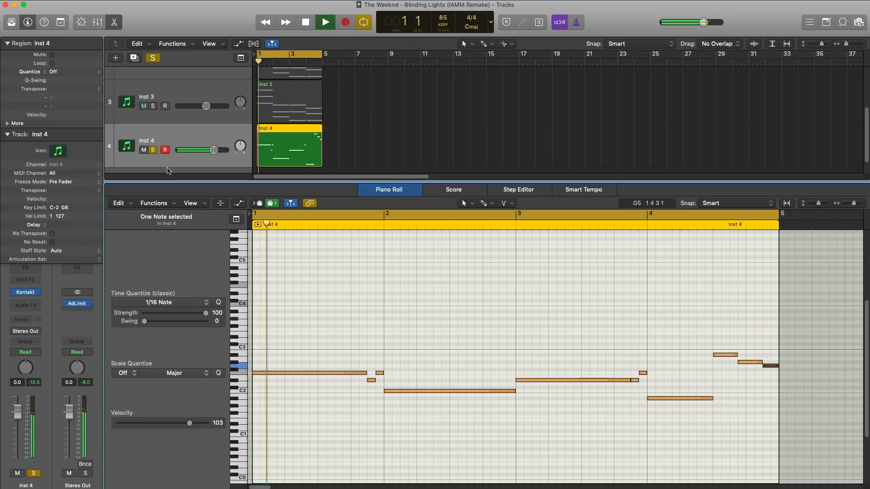
Raise the Inst 4 volume to 4.0 dB while listening to the full mix, and solo the track again.
{"action": "left_click", "coordinate": [155, 150]}
{"action": "left_click_drag", "start_coordinate": [213, 149], "coordinate": [227, 151]}
{"action": "left_click", "coordinate": [222, 150]}
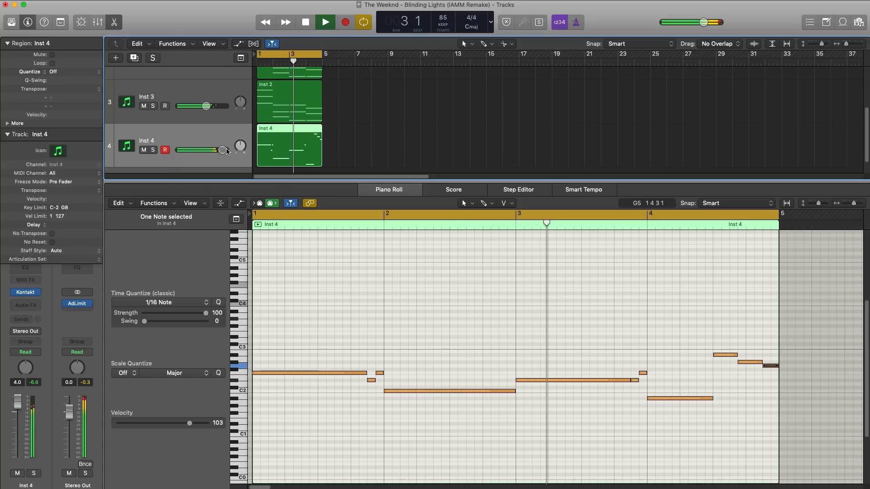
{"action": "left_click", "coordinate": [153, 150]}
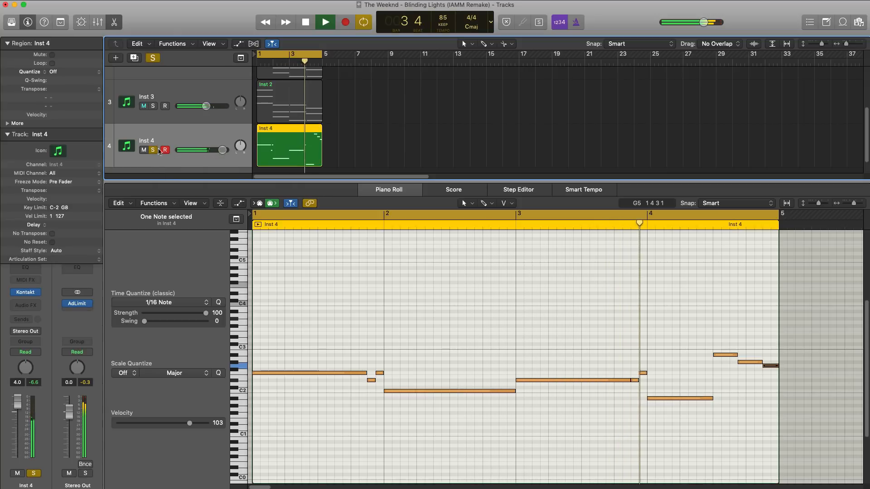
{"action": "key", "text": "space"}
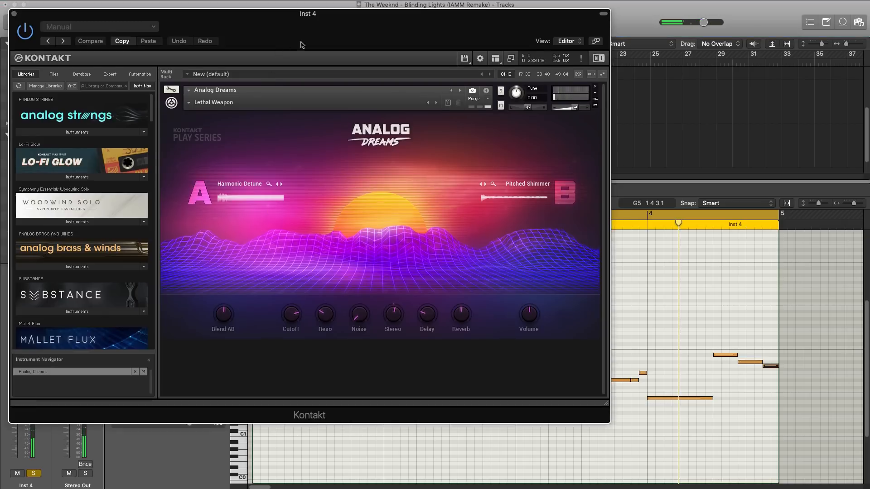
In Inst 4's Lethal Weapon patch, blend fully to source A, raise Cutoff and Noise, and set Volume to 8.8 dB during playback.
{"action": "left_click_drag", "start_coordinate": [291, 43], "coordinate": [396, 59]}
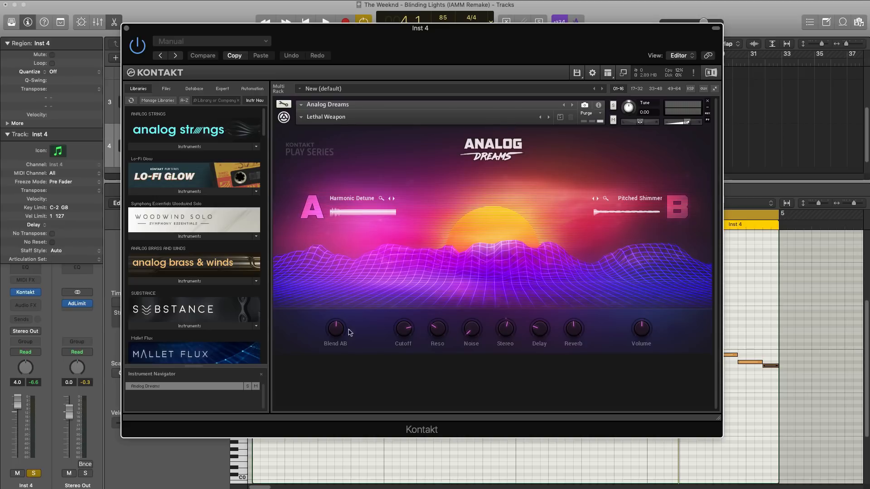
{"action": "key", "text": "space"}
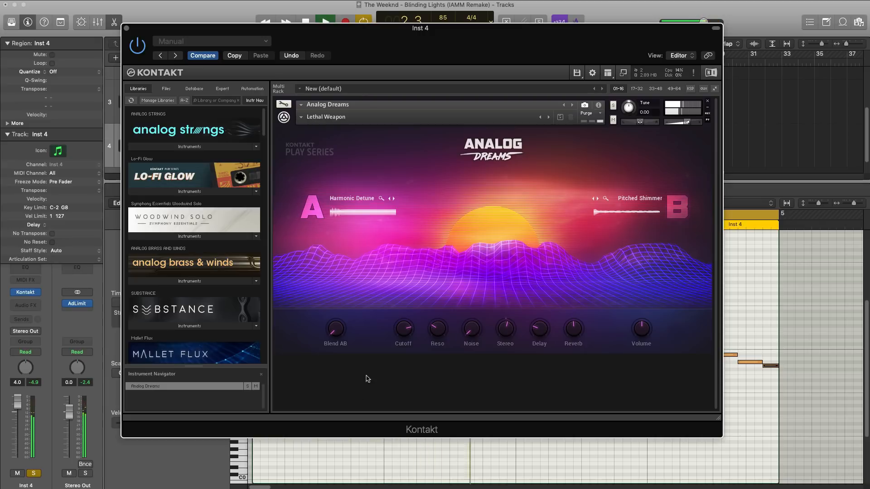
{"action": "mouse_move", "coordinate": [400, 327]}
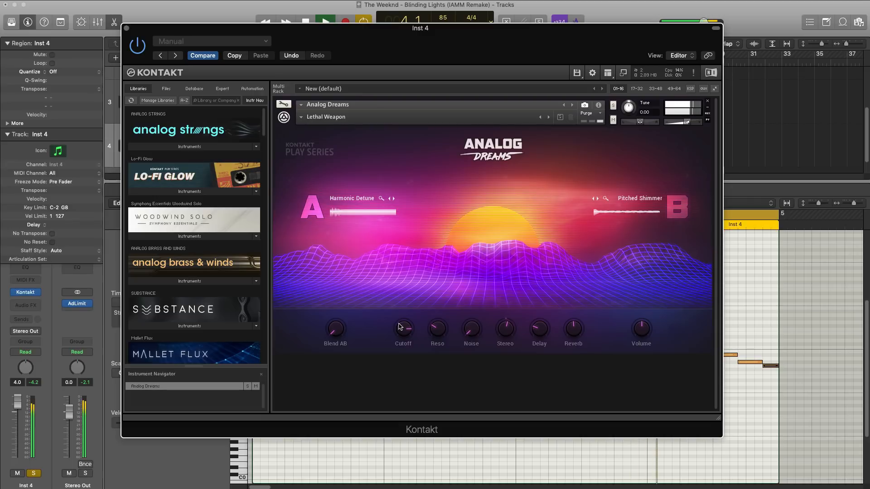
{"action": "mouse_move", "coordinate": [474, 326]}
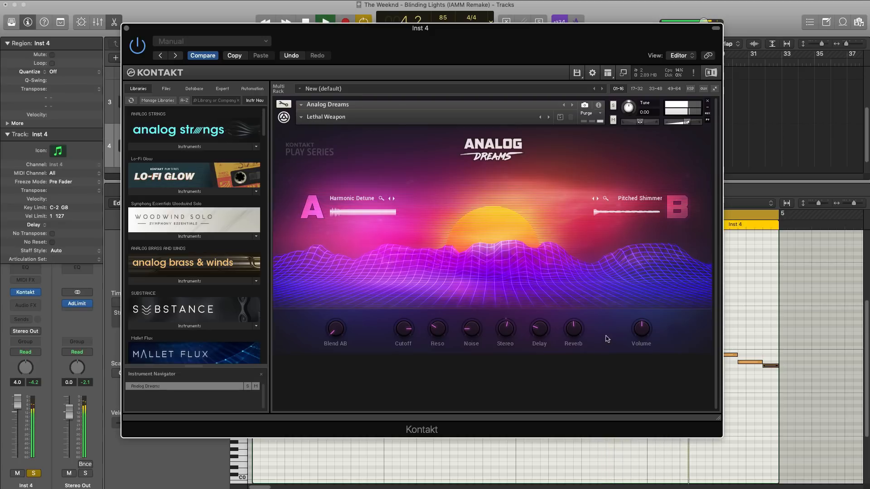
{"action": "left_click_drag", "start_coordinate": [644, 329], "coordinate": [644, 314]}
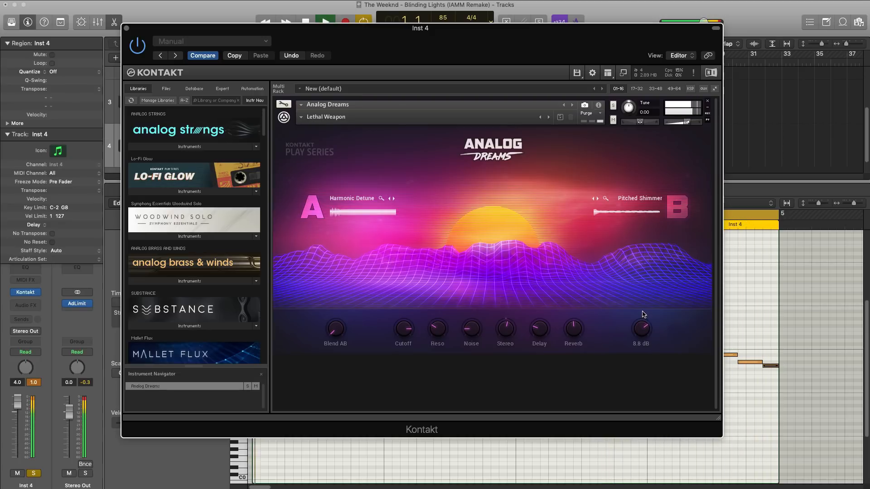
Close the Inst 4 instrument, unsolo the track and set its volume to -0.2 dB while listening to the full mix.
{"action": "left_click", "coordinate": [11, 402], "text": "alt"}
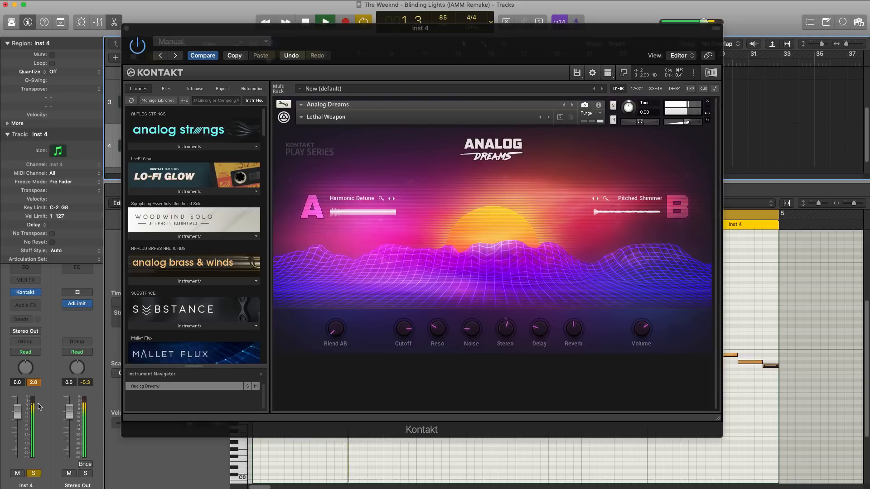
{"action": "left_click", "coordinate": [126, 28]}
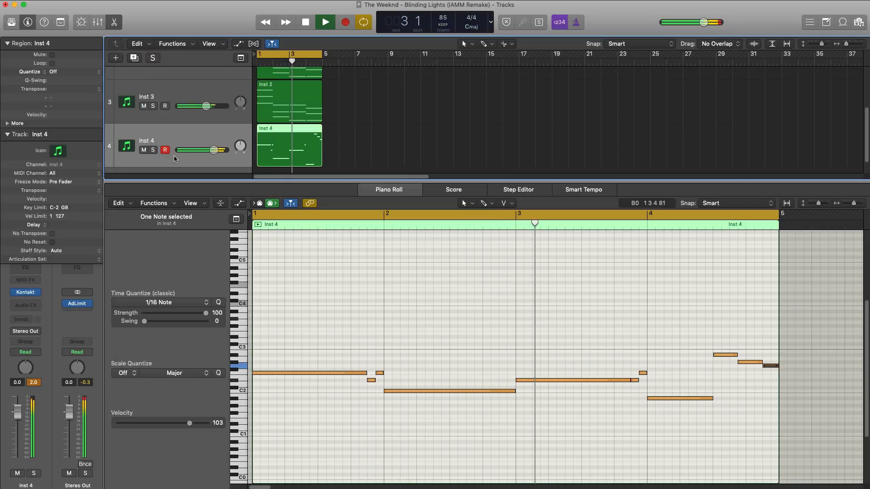
{"action": "left_click_drag", "start_coordinate": [213, 150], "coordinate": [214, 152]}
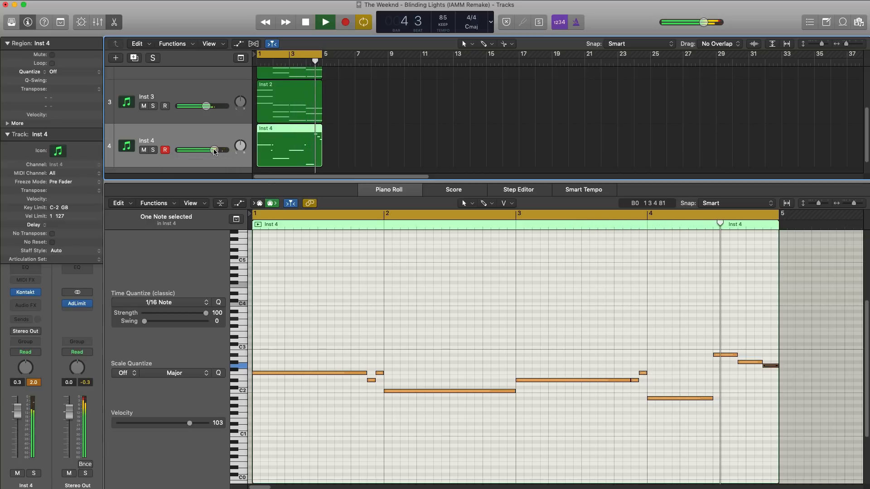
{"action": "left_click_drag", "start_coordinate": [215, 151], "coordinate": [214, 152]}
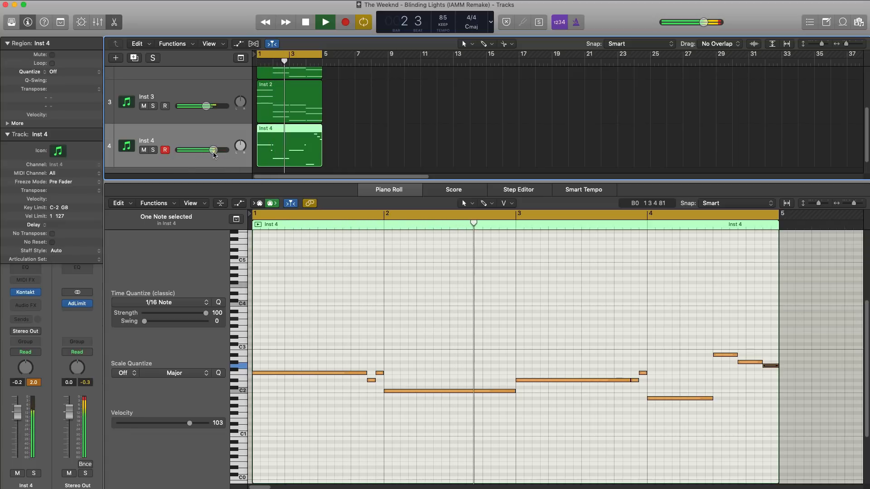
{"action": "key", "text": "space"}
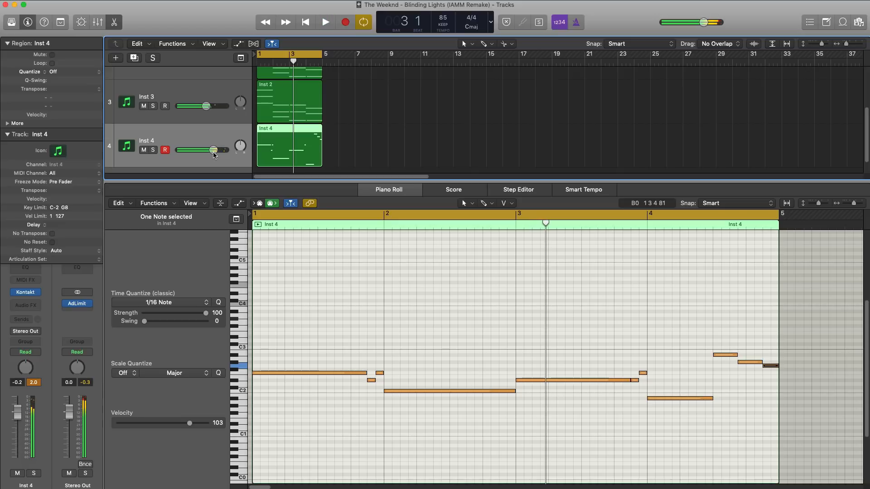
Duplicate the Inst 4 track with its settings and copy the bass region onto the new Inst 5 track.
{"action": "key", "text": "x"}
{"action": "key", "text": "x"}
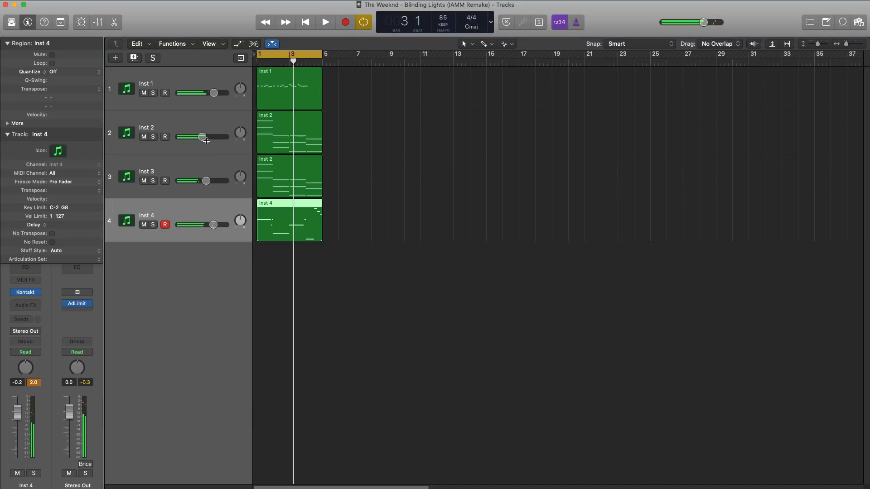
{"action": "left_click", "coordinate": [134, 58]}
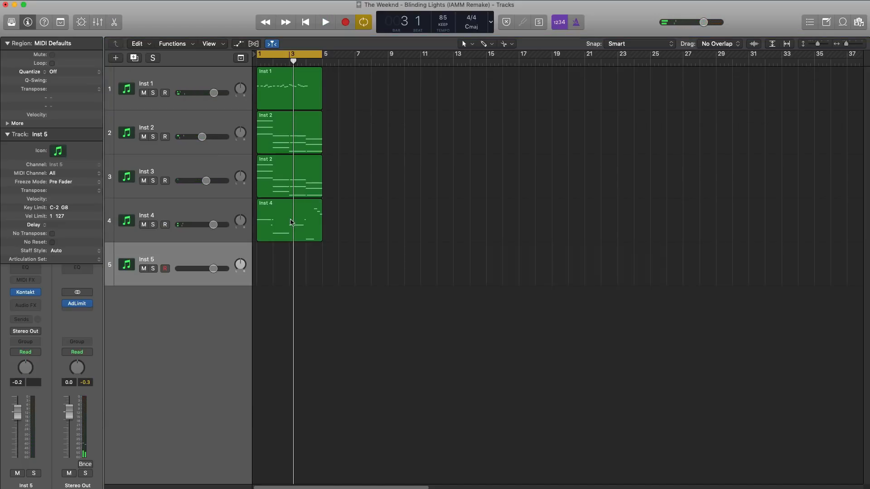
{"action": "left_click_drag", "start_coordinate": [291, 222], "coordinate": [282, 247]}
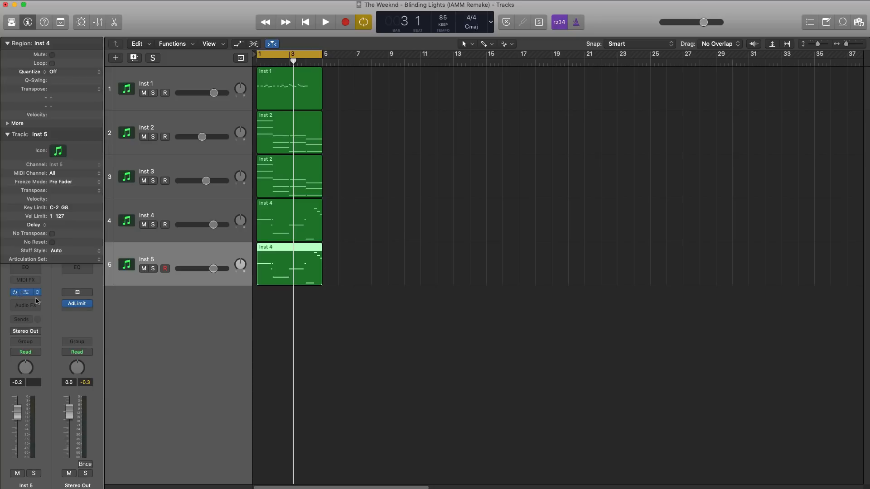
Load the Gold Standard bass preset in Inst 5's Analog Dreams instrument and listen to the track soloed.
{"action": "left_click", "coordinate": [26, 292]}
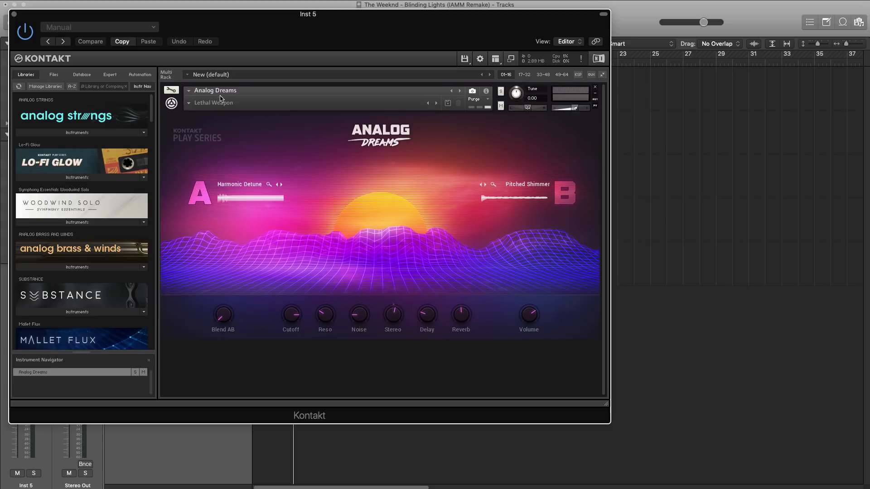
{"action": "mouse_move", "coordinate": [203, 111]}
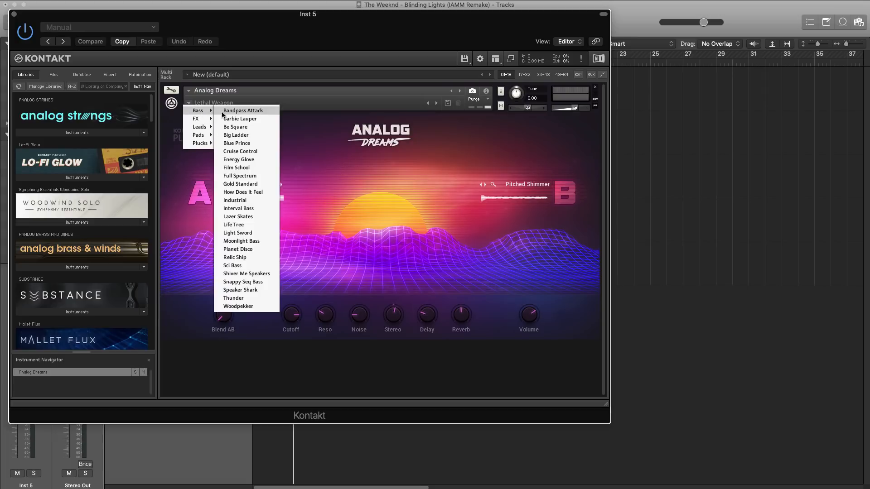
{"action": "left_click", "coordinate": [248, 185]}
{"action": "left_click_drag", "start_coordinate": [254, 22], "coordinate": [642, 280]}
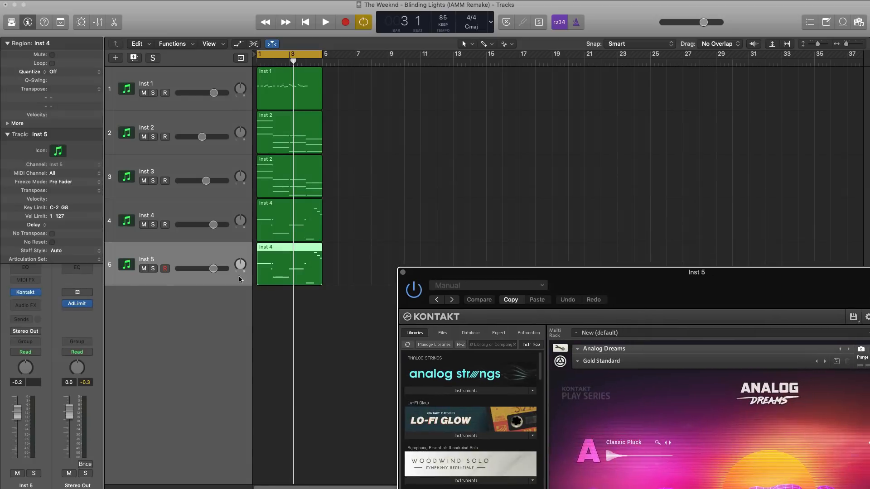
{"action": "left_click", "coordinate": [152, 268]}
{"action": "key", "text": "space"}
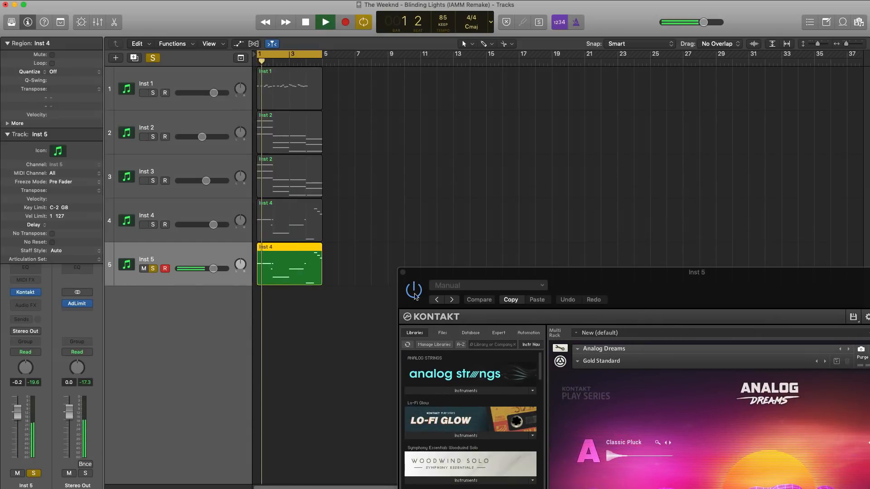
{"action": "left_click_drag", "start_coordinate": [469, 280], "coordinate": [171, 56]}
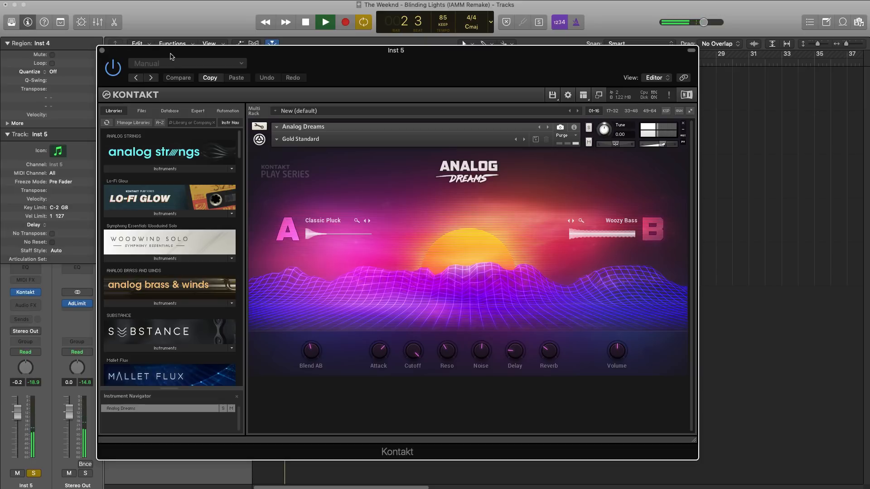
{"action": "key", "text": "space"}
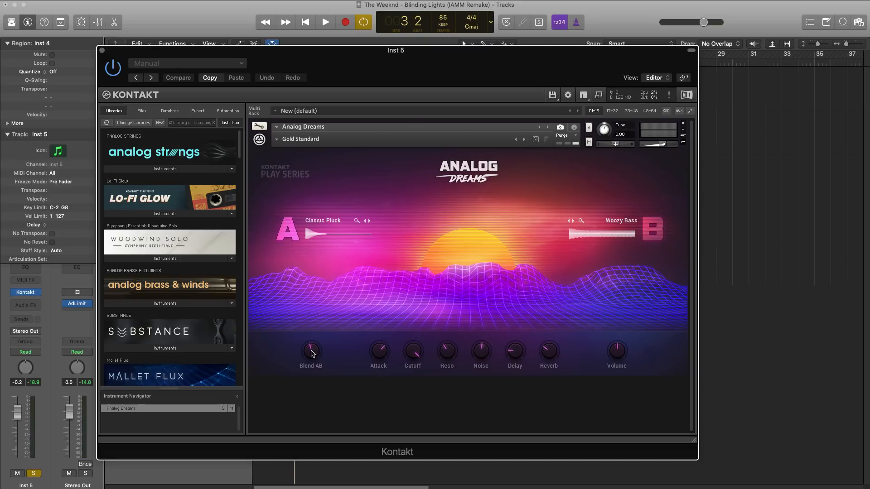
Blend Gold Standard fully to source B, lower Attack and Cutoff, raise Noise, and set Volume to 13.3 dB during playback.
{"action": "left_click_drag", "start_coordinate": [312, 354], "coordinate": [285, 201]}
{"action": "key", "text": "space"}
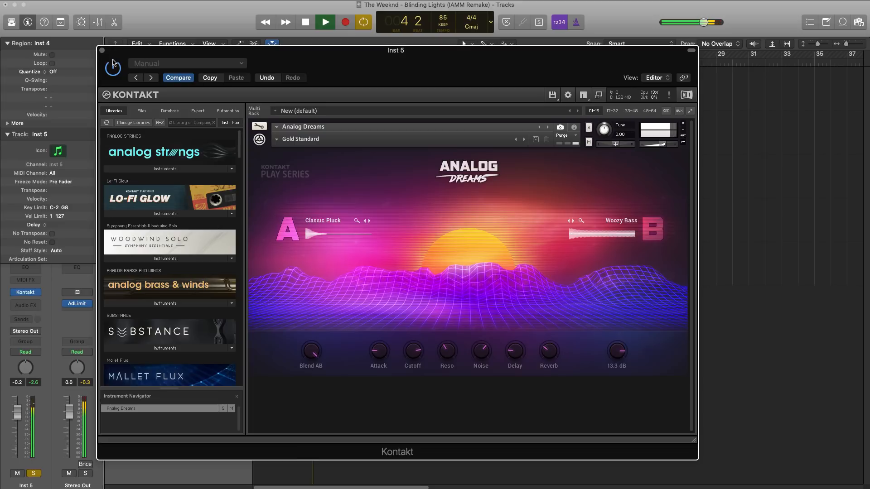
{"action": "left_click", "coordinate": [102, 50]}
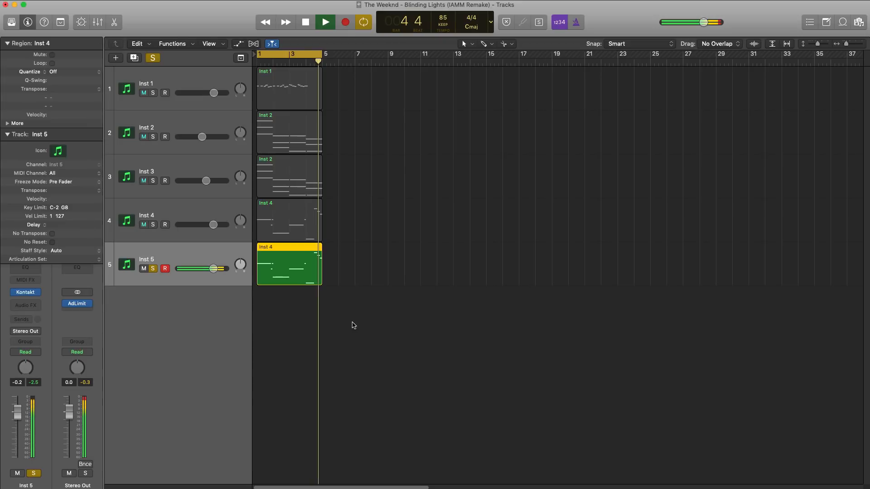
Add a Channel EQ to Inst 5 and enable its high cut at 83 Hz with a Q of 0.64.
{"action": "key", "text": "space"}
{"action": "left_click", "coordinate": [30, 269]}
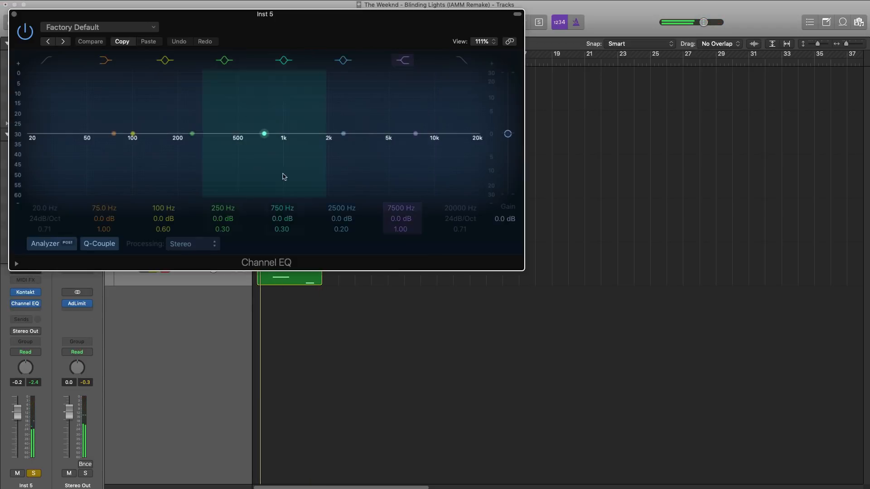
{"action": "left_click_drag", "start_coordinate": [340, 33], "coordinate": [503, 104]}
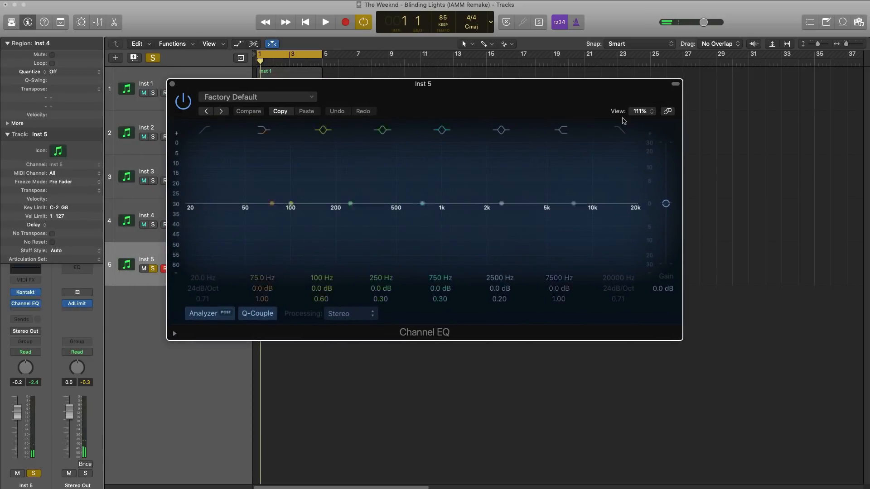
{"action": "left_click", "coordinate": [619, 130]}
{"action": "key", "text": "space"}
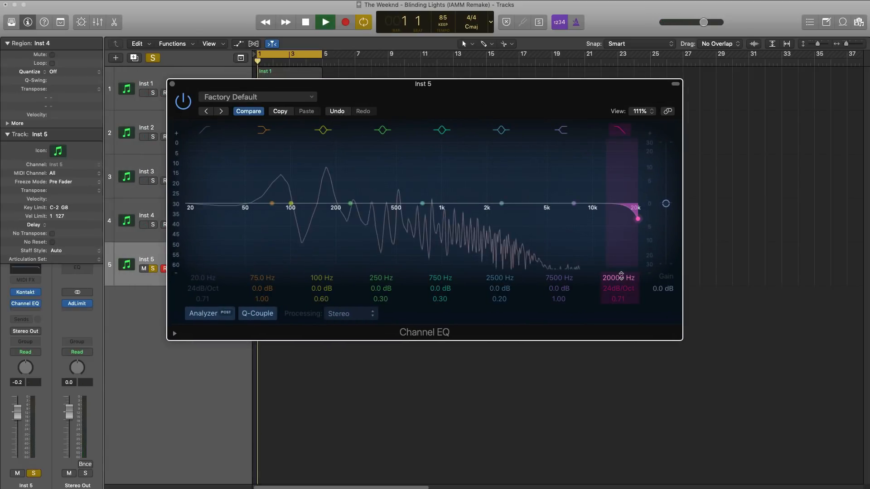
{"action": "left_click_drag", "start_coordinate": [621, 277], "coordinate": [620, 337]}
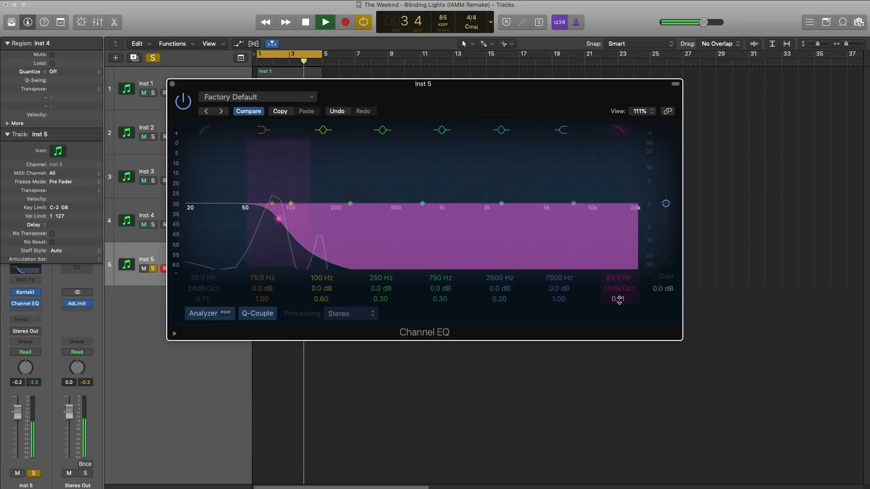
{"action": "left_click_drag", "start_coordinate": [621, 307], "coordinate": [621, 310]}
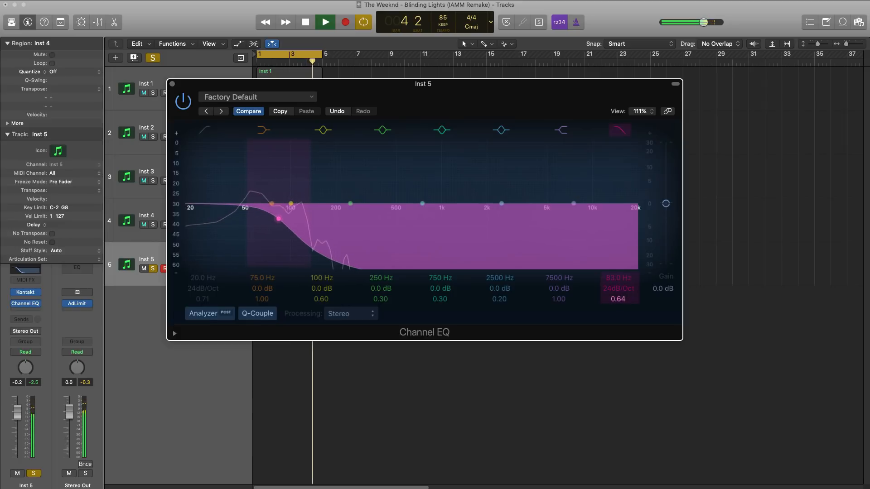
Enable the EQ's low cut at 31 Hz with a 48 dB/Oct slope and close the Channel EQ.
{"action": "left_click", "coordinate": [200, 130]}
{"action": "mouse_move", "coordinate": [205, 278]}
{"action": "left_mouse_down"}
{"action": "mouse_move", "coordinate": [206, 267]}
{"action": "mouse_move", "coordinate": [203, 283]}
{"action": "left_mouse_up"}
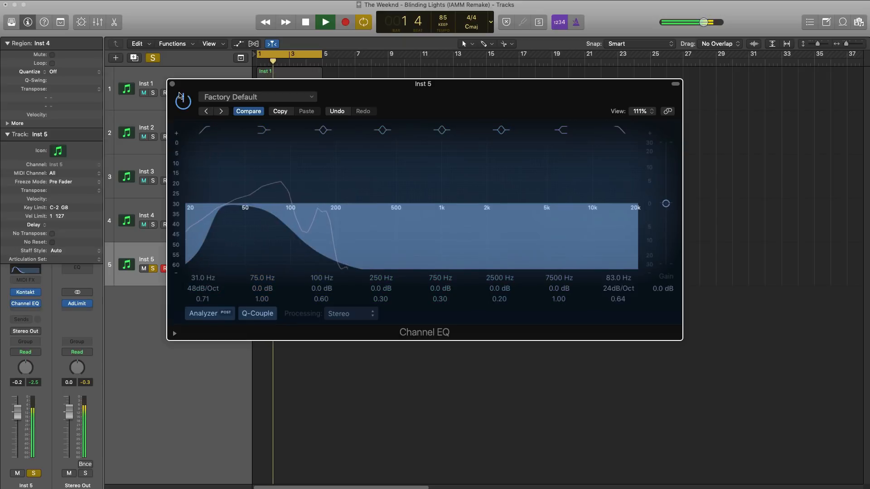
{"action": "left_click", "coordinate": [172, 84]}
Listen to Inst 4 and Inst 5 soloed together, unsolo them, and raise Inst 4's volume to 1.7 dB.
{"action": "left_click", "coordinate": [153, 224]}
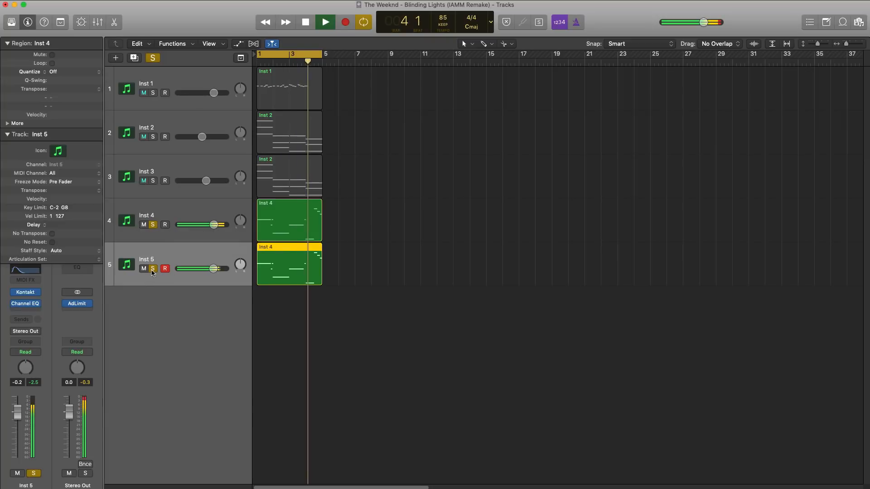
{"action": "key", "text": "space"}
{"action": "key", "text": "space"}
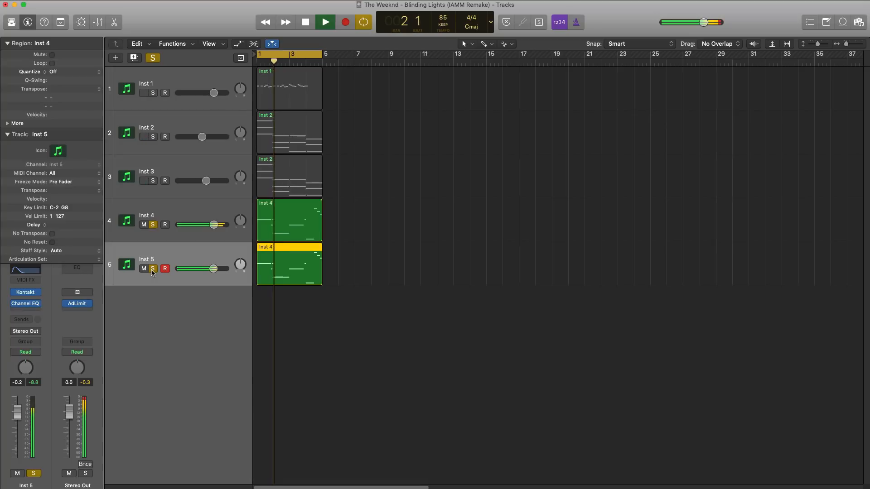
{"action": "left_click", "coordinate": [152, 270]}
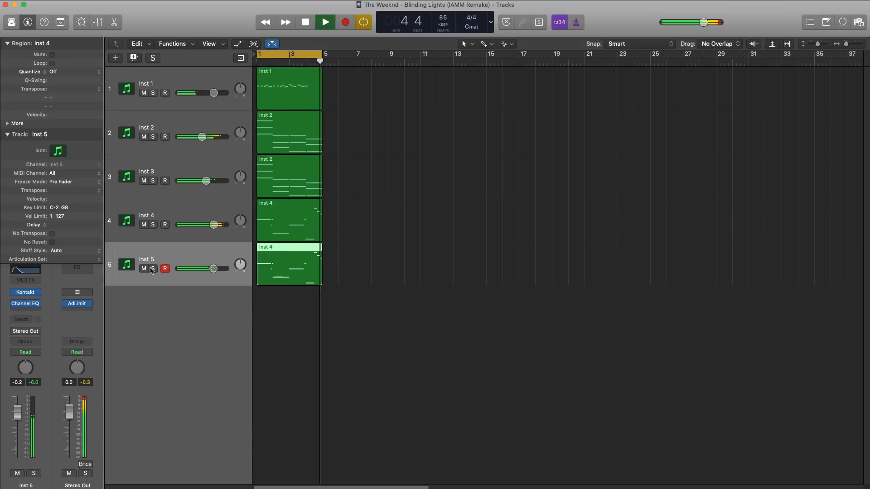
{"action": "left_click_drag", "start_coordinate": [214, 225], "coordinate": [223, 226]}
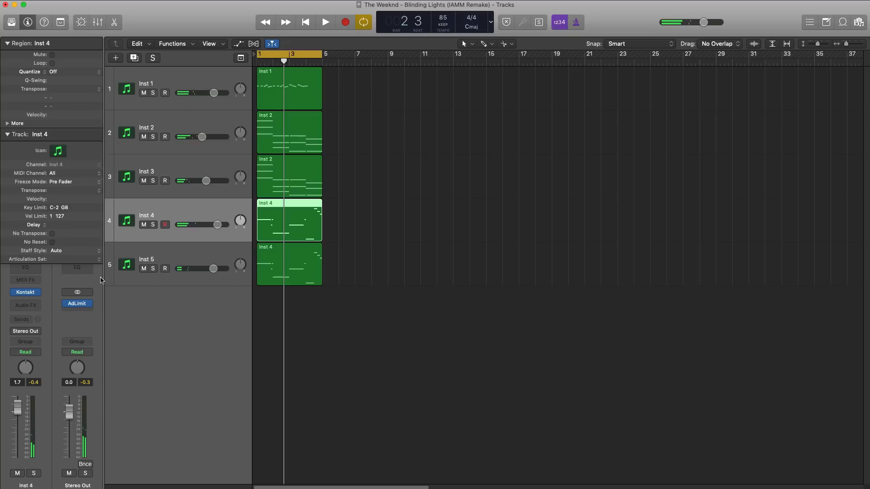
Create one new software instrument track and move it below Inst 5.
{"action": "left_click", "coordinate": [117, 58]}
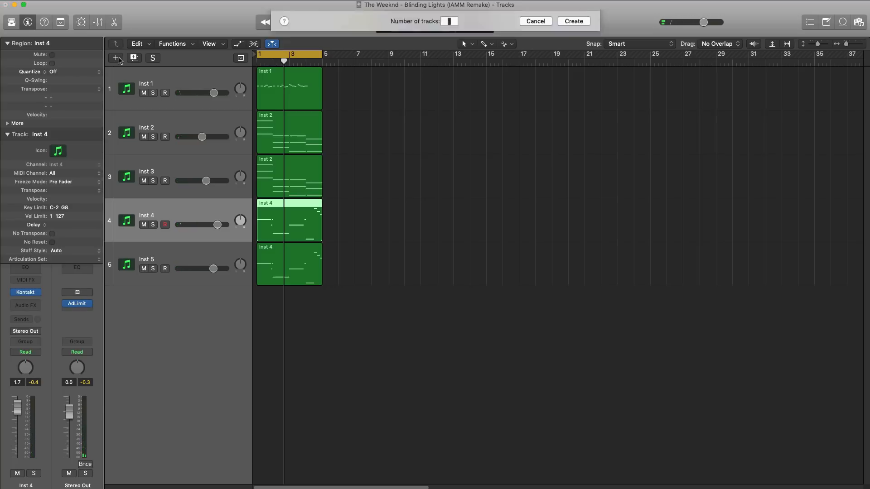
{"action": "key", "text": "Return"}
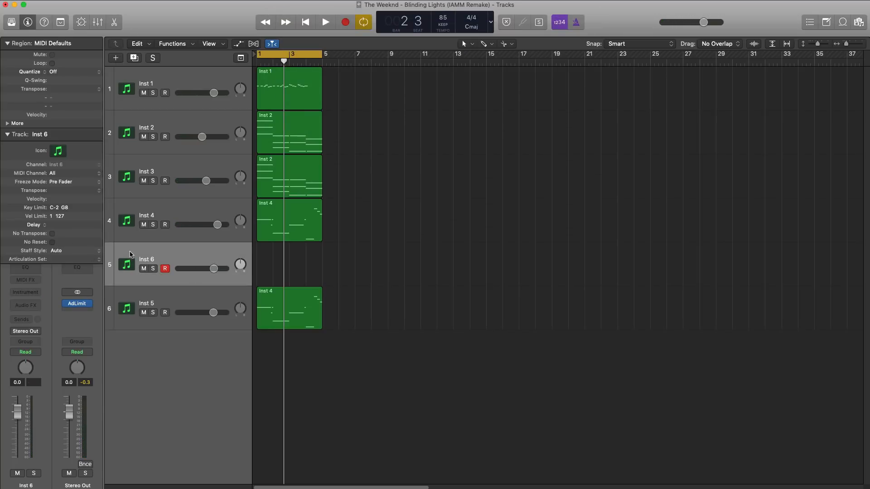
{"action": "left_click_drag", "start_coordinate": [130, 254], "coordinate": [130, 308]}
Insert the EXS24 sampler on the new track, load the blinding lights drum kit, and close the sampler window.
{"action": "left_click", "coordinate": [25, 292]}
{"action": "mouse_move", "coordinate": [39, 343]}
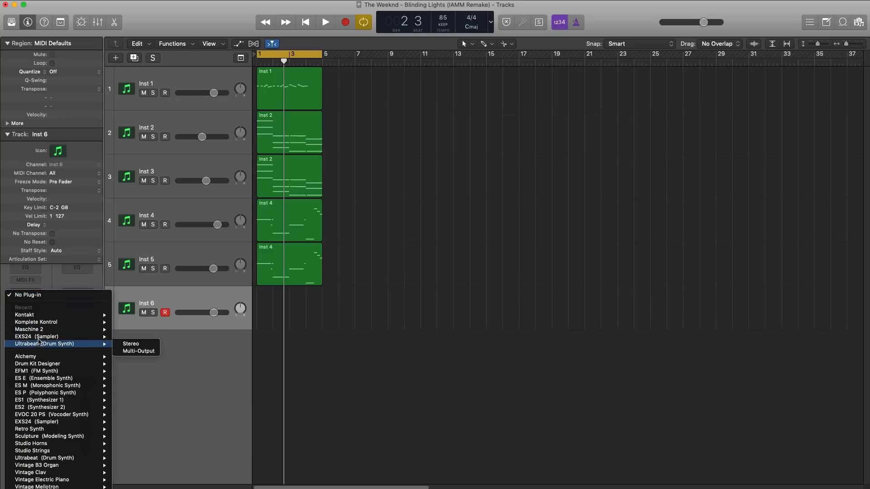
{"action": "left_click", "coordinate": [149, 361]}
{"action": "left_click", "coordinate": [217, 57]}
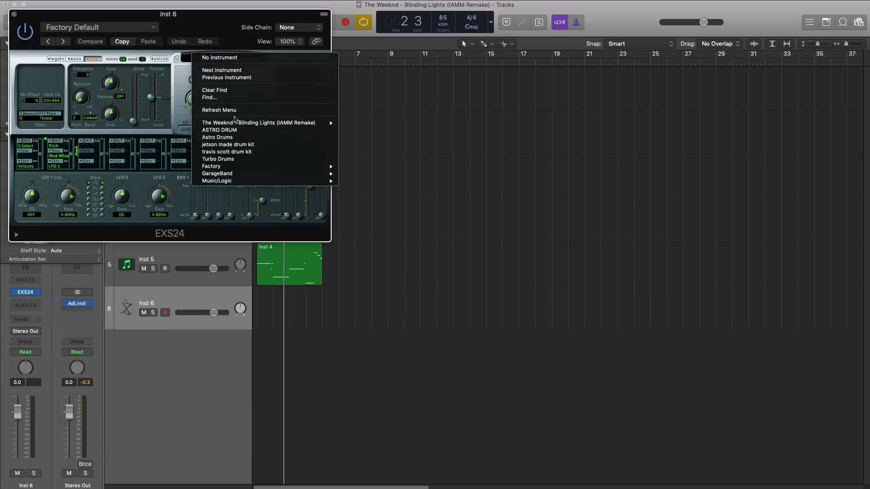
{"action": "mouse_move", "coordinate": [250, 123]}
{"action": "left_click", "coordinate": [358, 124]}
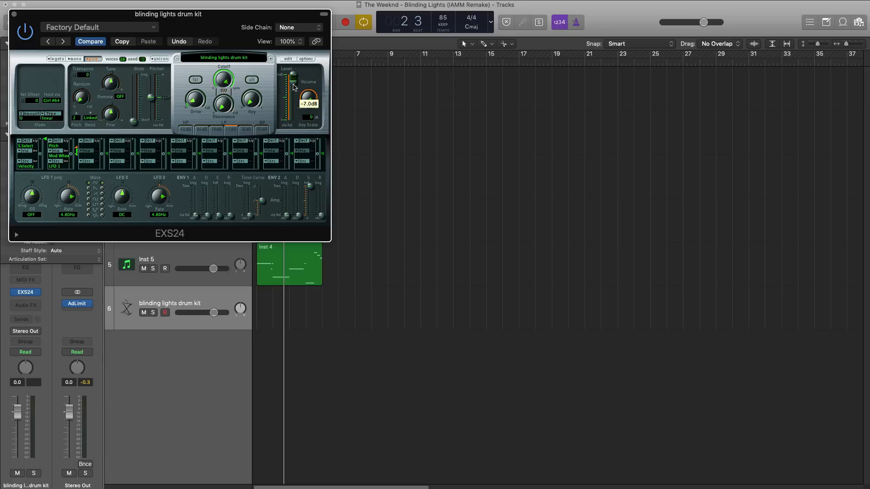
{"action": "left_click", "coordinate": [14, 14]}
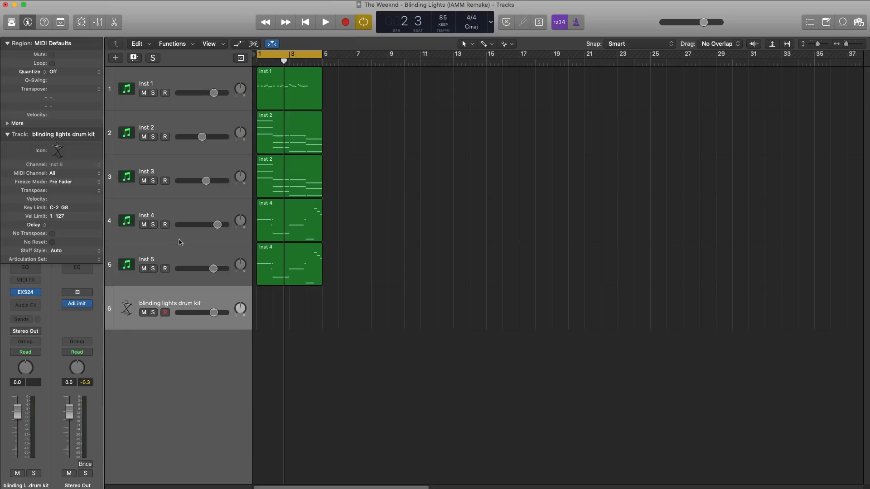
Create a four-bar MIDI region from bar 1 on the drum kit track and open it in the Piano Roll.
{"action": "left_click", "coordinate": [264, 303]}
{"action": "mouse_move", "coordinate": [272, 315]}
{"action": "left_mouse_down"}
{"action": "mouse_move", "coordinate": [340, 320]}
{"action": "mouse_move", "coordinate": [321, 320]}
{"action": "left_mouse_up"}
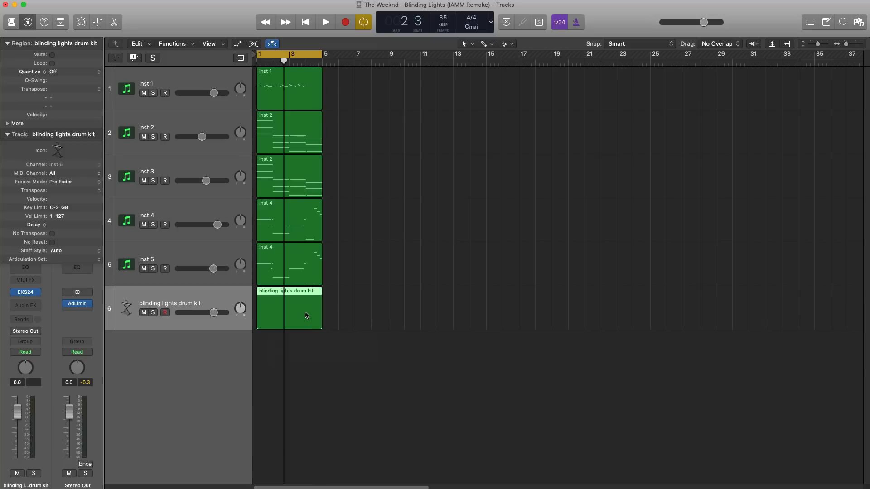
{"action": "double_click", "coordinate": [307, 316]}
Draw C#2 eighth notes on every off-beat of bar 1, repeat them through all four bars, and play the loop.
{"action": "left_click", "coordinate": [272, 393], "text": "super"}
{"action": "left_click", "coordinate": [303, 393], "text": "super"}
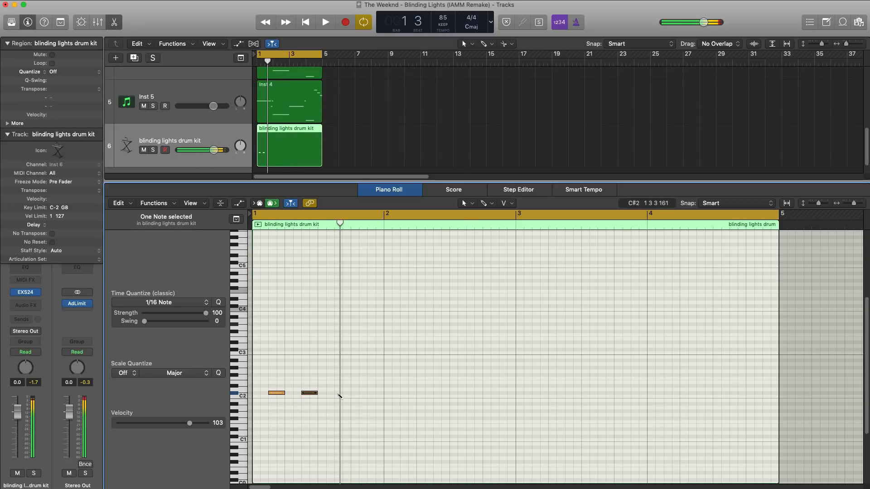
{"action": "left_click", "coordinate": [372, 392], "text": "super"}
{"action": "left_click_drag", "start_coordinate": [405, 409], "coordinate": [245, 369]}
{"action": "key", "text": "super+r"}
{"action": "key", "text": "super+r"}
{"action": "key", "text": "super+r"}
{"action": "key", "text": "space"}
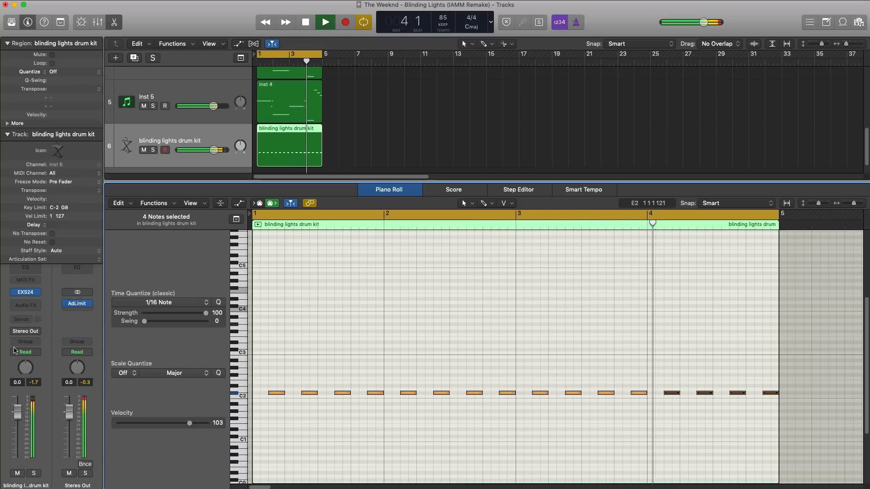
Add Space Designer to the drum kit track, lower its Wet level to -25.0 dB, and close it.
{"action": "key", "text": "space"}
{"action": "left_click", "coordinate": [31, 307]}
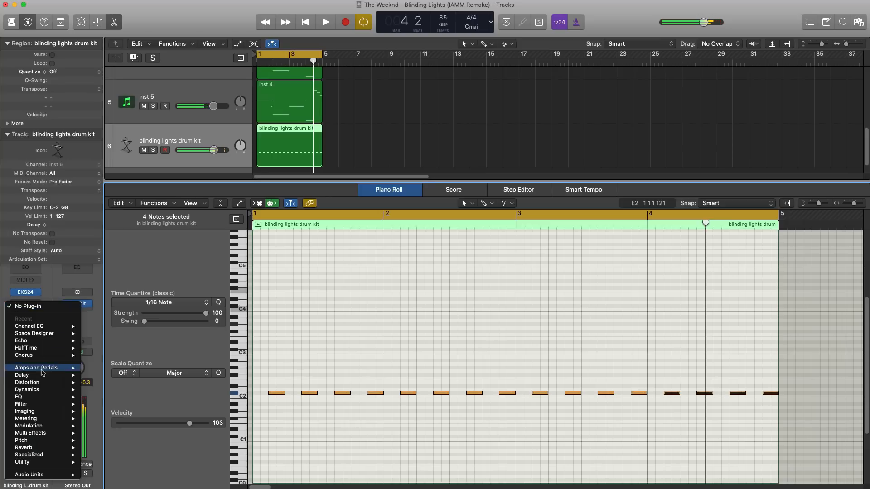
{"action": "mouse_move", "coordinate": [49, 335]}
{"action": "left_click", "coordinate": [99, 333]}
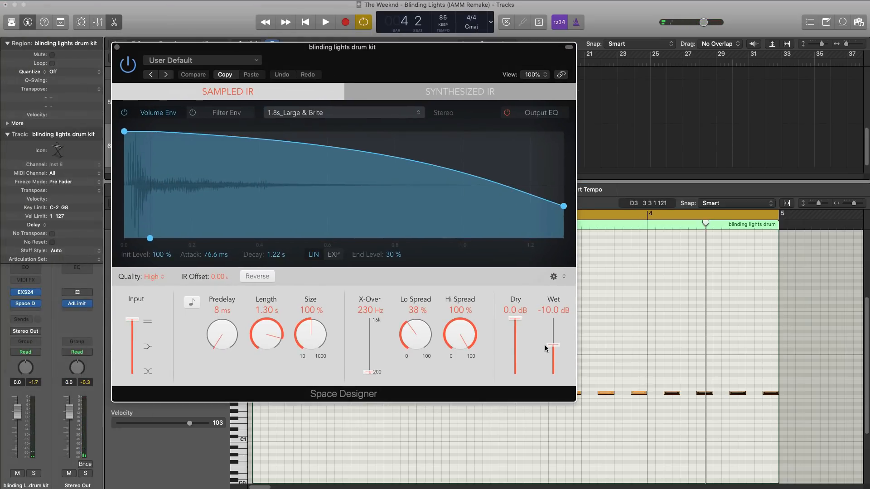
{"action": "key", "text": "space"}
{"action": "left_click_drag", "start_coordinate": [553, 346], "coordinate": [553, 364]}
{"action": "key", "text": "space"}
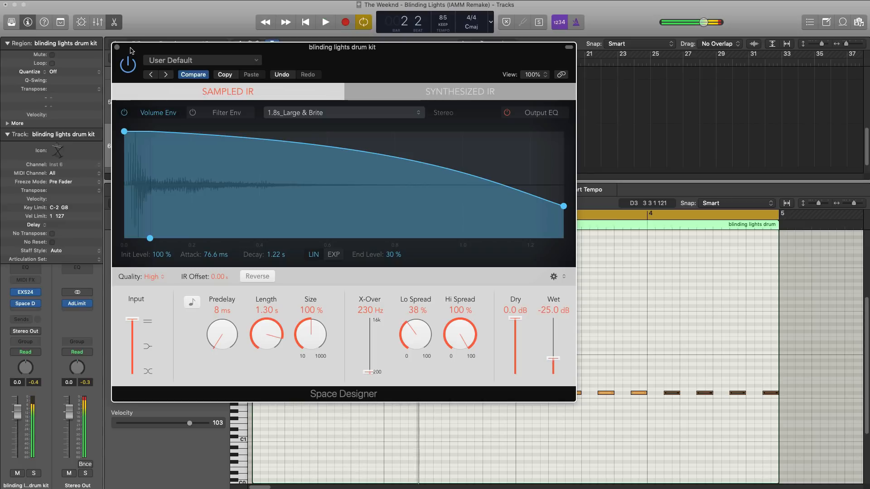
{"action": "left_click", "coordinate": [117, 47]}
Set the drum kit track's volume to 1.8 dB during playback and close the Piano Roll.
{"action": "key", "text": "space"}
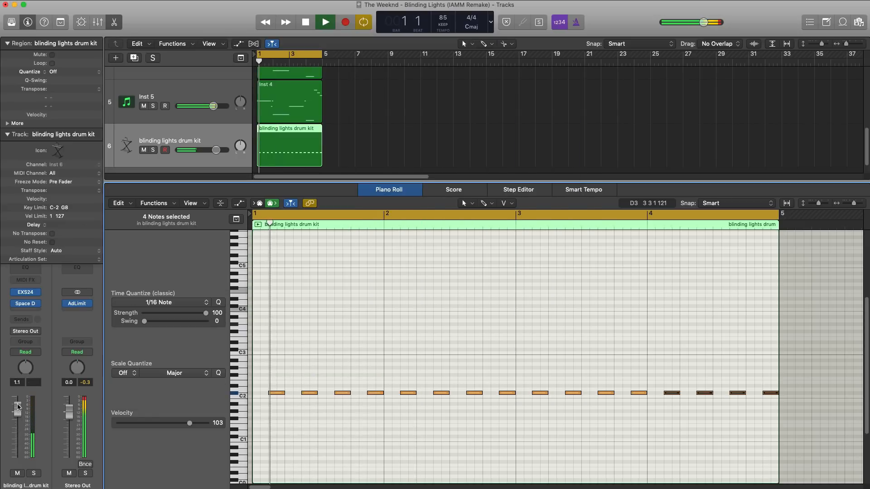
{"action": "left_click_drag", "start_coordinate": [17, 407], "coordinate": [18, 407]}
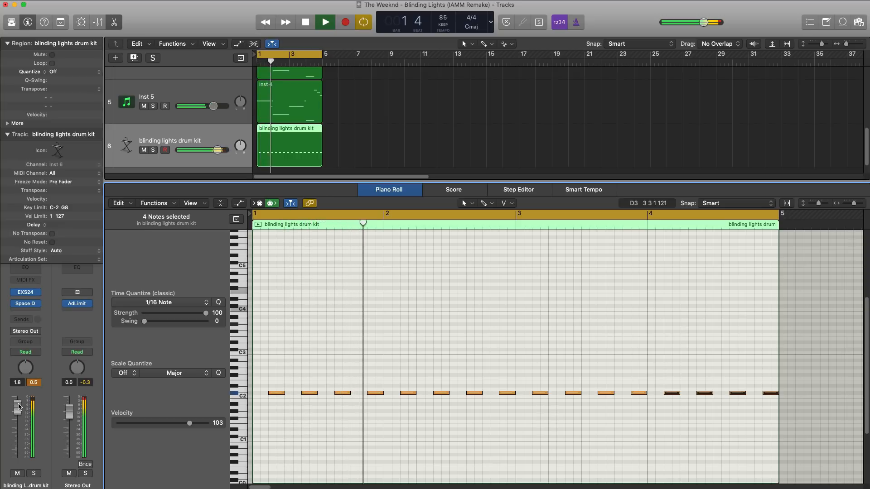
{"action": "key", "text": "x"}
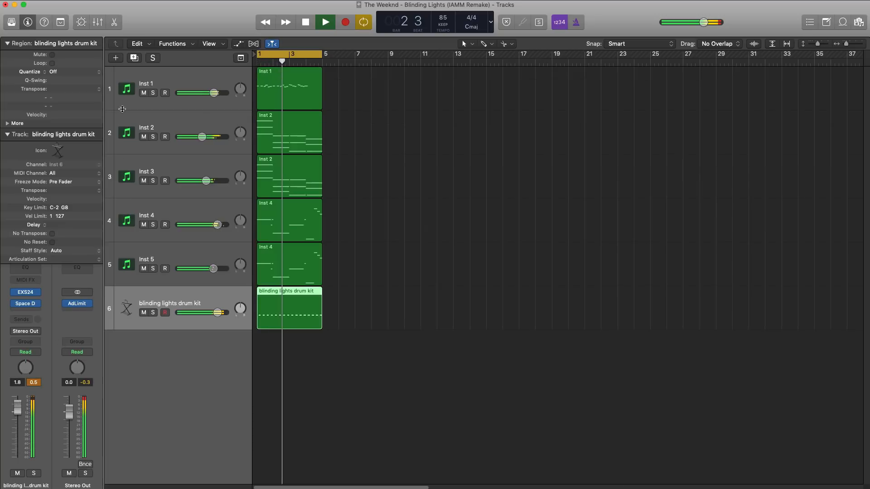
Duplicate the drum kit track, create a four-bar MIDI region on the copy, and open it in the Piano Roll.
{"action": "key", "text": "super+d"}
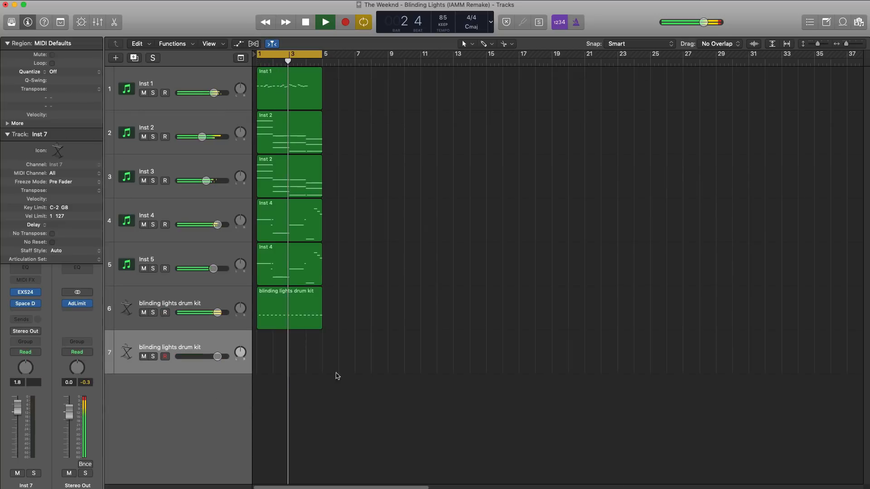
{"action": "left_click", "coordinate": [272, 350], "text": "super"}
{"action": "left_click_drag", "start_coordinate": [273, 358], "coordinate": [317, 357]}
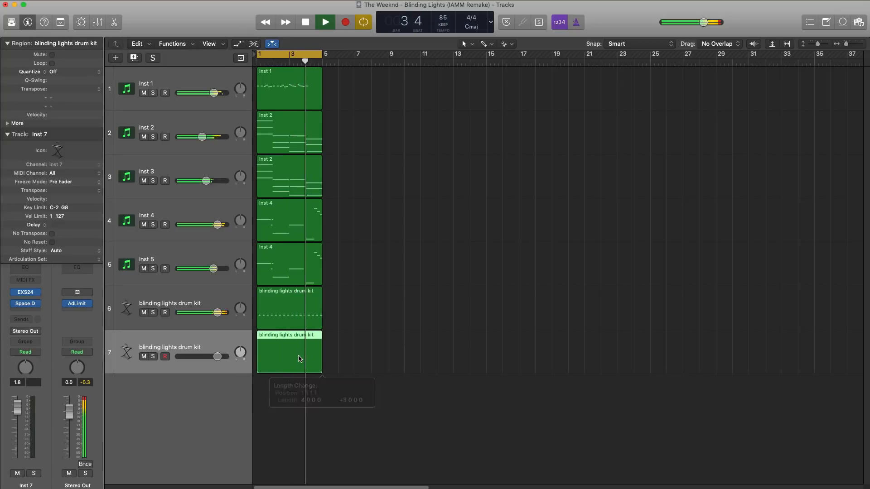
{"action": "double_click", "coordinate": [298, 355]}
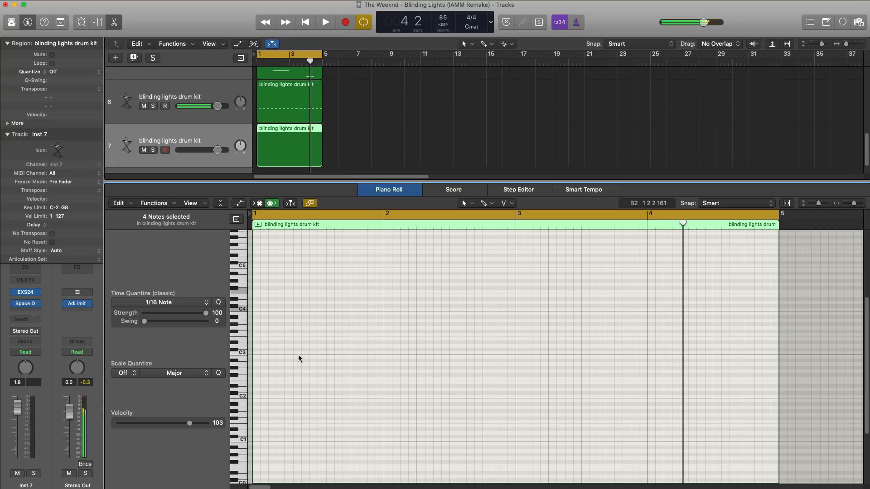
Draw C2 notes on each beat of bar 1, doubling the fourth beat with two short notes, and repeat through four bars.
{"action": "left_click", "coordinate": [260, 396], "text": "super"}
{"action": "key", "text": "space"}
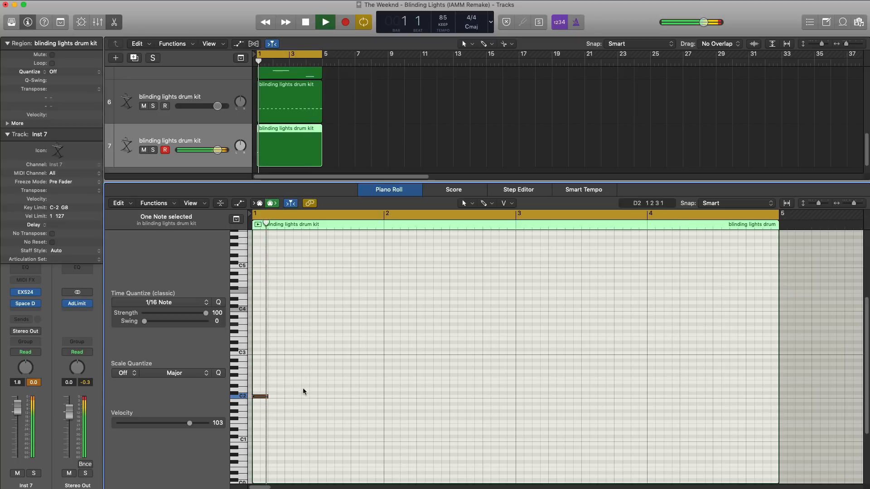
{"action": "left_click", "coordinate": [287, 397], "text": "super"}
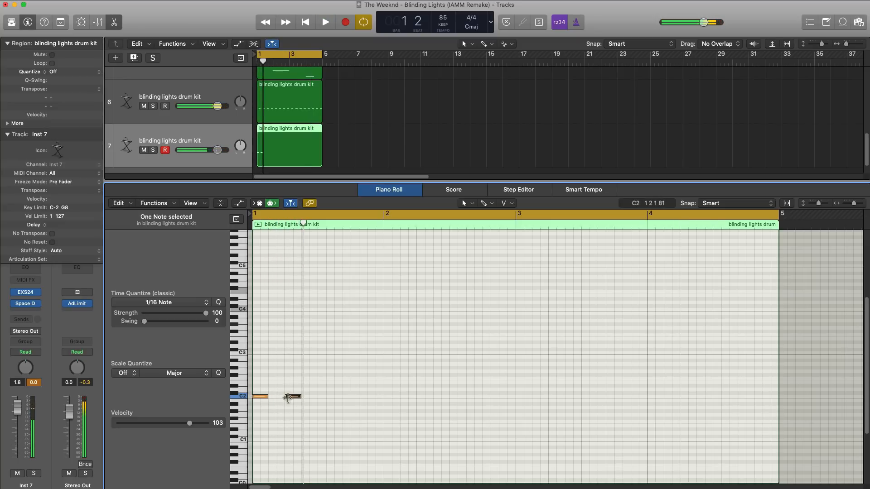
{"action": "left_click", "coordinate": [320, 397], "text": "super"}
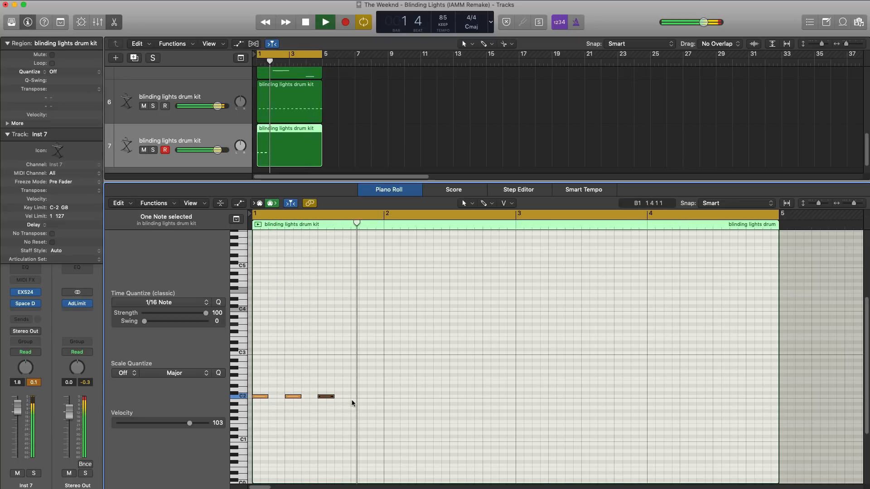
{"action": "key", "text": "space"}
{"action": "left_click_drag", "start_coordinate": [363, 400], "coordinate": [243, 375]}
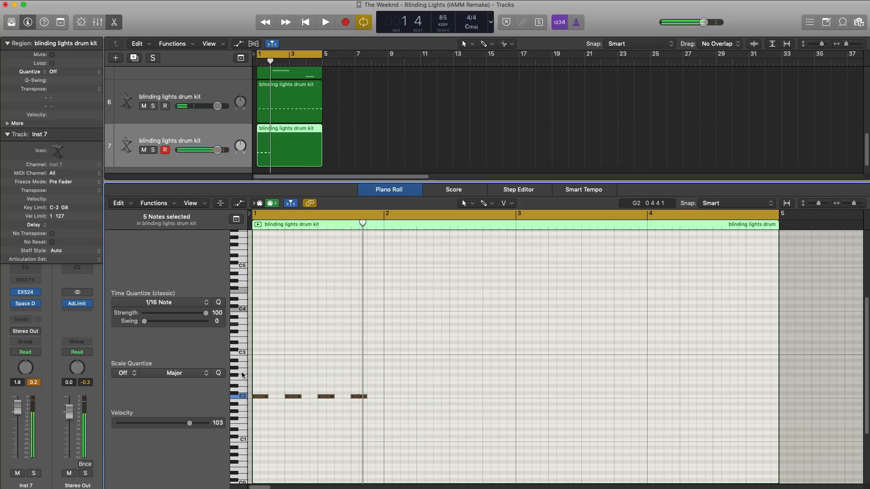
Bypass Space Designer on the duplicated drum kit track and set its volume to 2.3 dB during playback.
{"action": "key", "text": "space"}
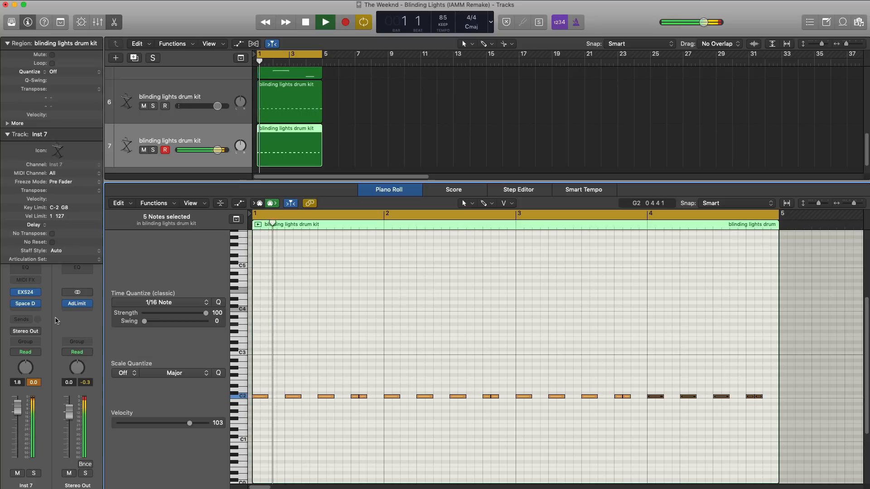
{"action": "mouse_move", "coordinate": [20, 308]}
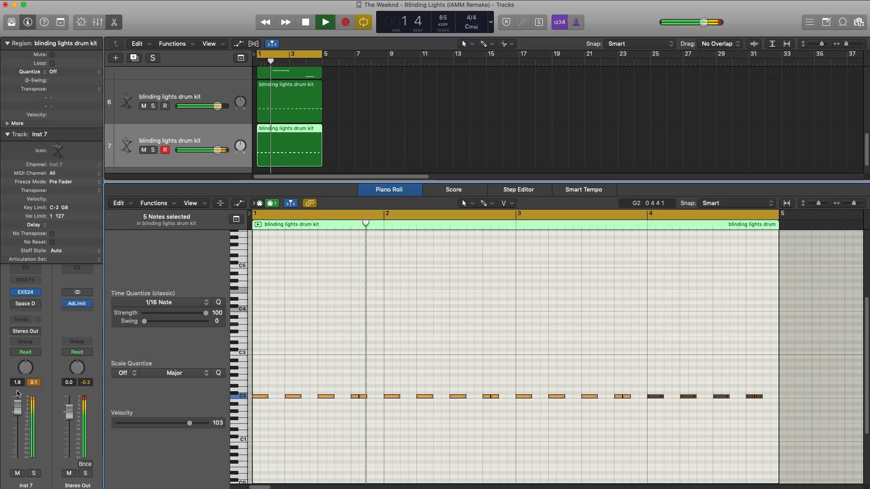
{"action": "left_click_drag", "start_coordinate": [21, 409], "coordinate": [20, 408]}
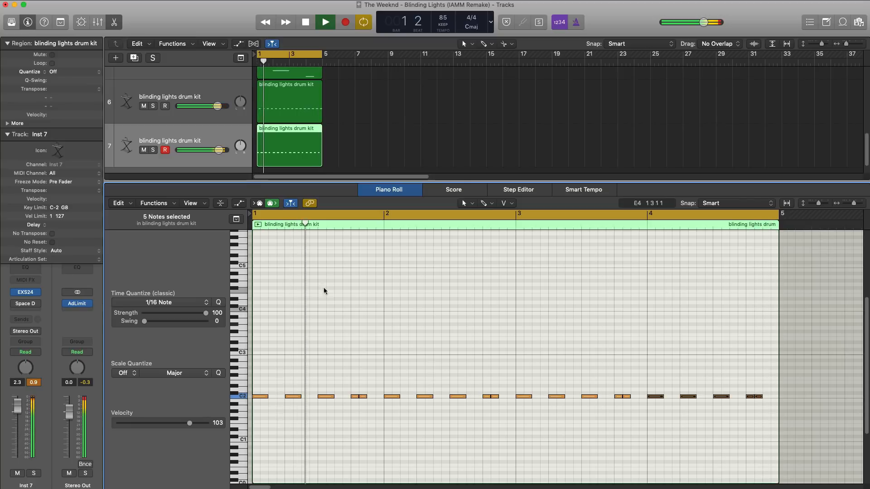
Stop playback, duplicate the drum kit track, create a four-bar MIDI region on the copy, and open it in the Piano Roll.
{"action": "key", "text": "e"}
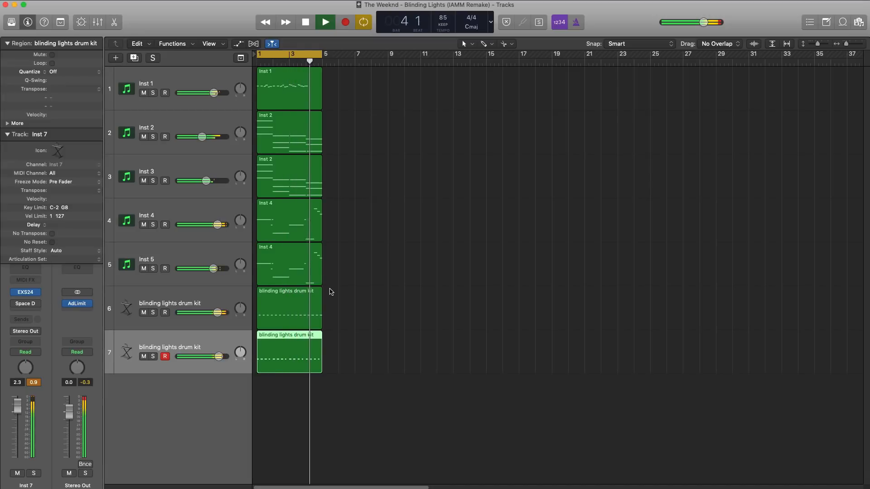
{"action": "key", "text": "space"}
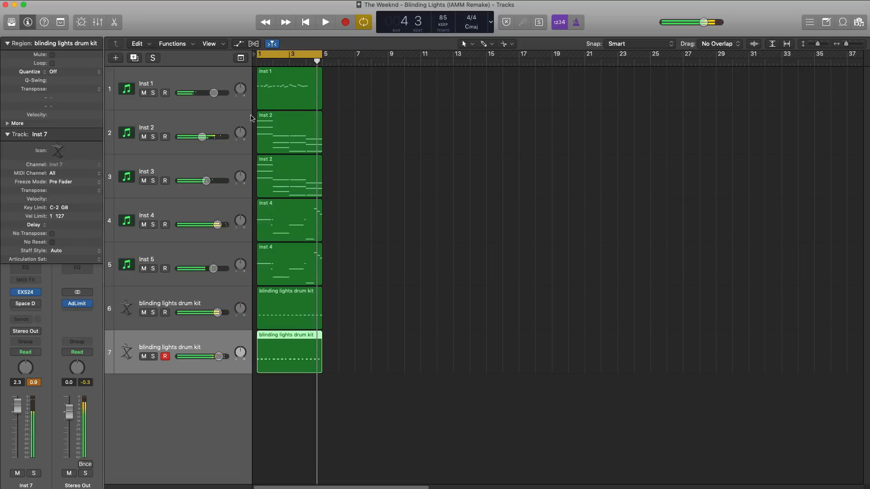
{"action": "left_click", "coordinate": [136, 60]}
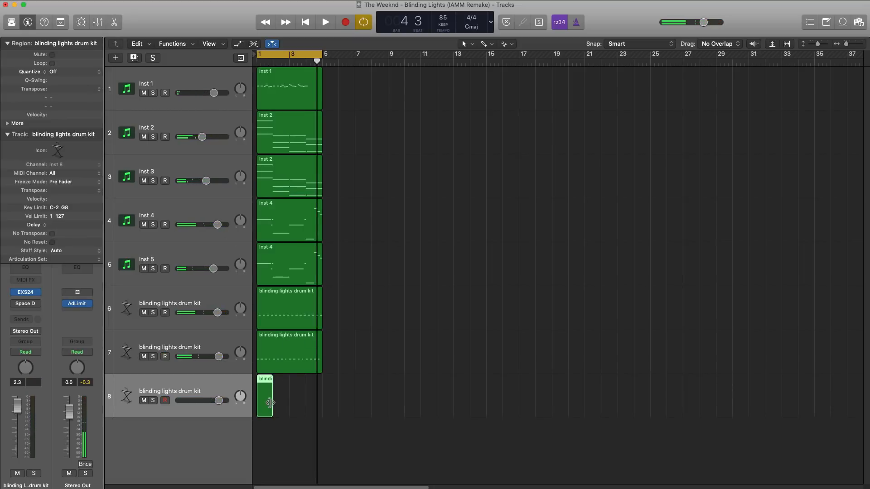
{"action": "left_click_drag", "start_coordinate": [270, 403], "coordinate": [322, 405]}
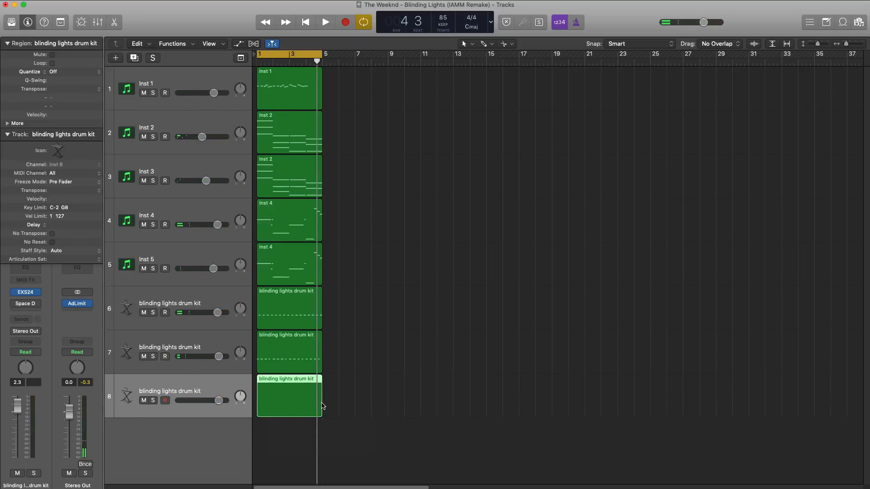
{"action": "double_click", "coordinate": [297, 403]}
{"action": "key", "text": "Return"}
Loop the end of bar 4, place two F#2 sixteenth notes on the second and fourth sixteenths of its last beat, and audition them.
{"action": "left_click_drag", "start_coordinate": [723, 218], "coordinate": [778, 218]}
{"action": "key", "text": "space"}
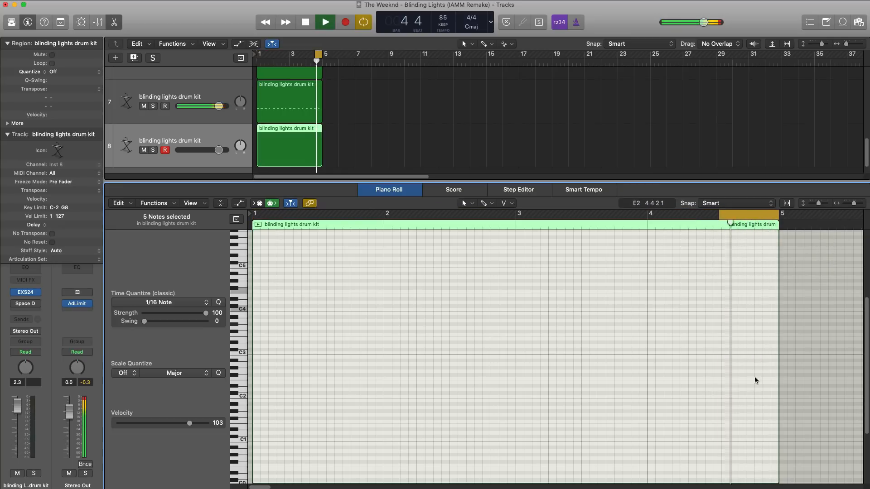
{"action": "key", "text": "space"}
{"action": "left_click", "coordinate": [758, 331]}
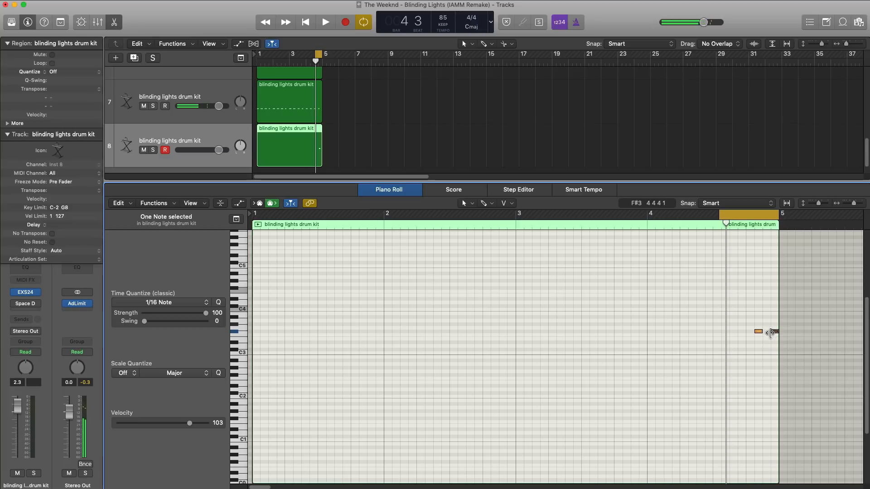
{"action": "key", "text": "super+z"}
{"action": "key", "text": "super+shift+z"}
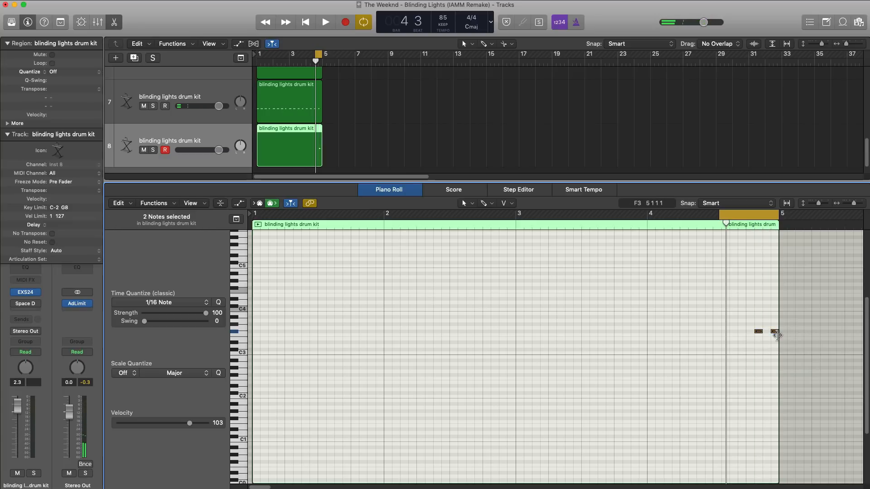
{"action": "key", "text": "alt+shift+Down"}
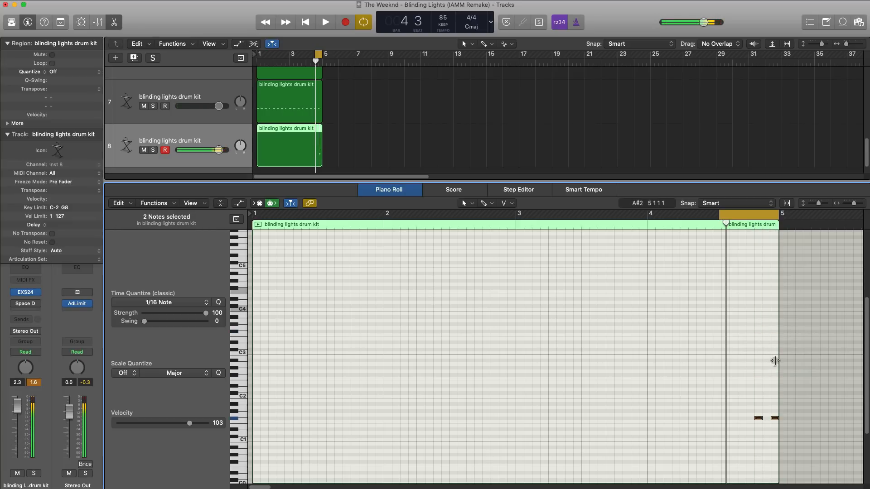
{"action": "key", "text": "space"}
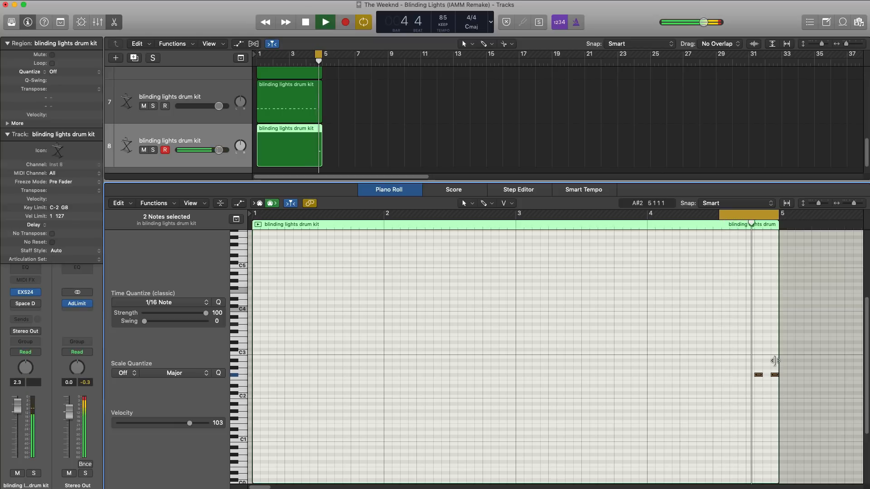
{"action": "key", "text": "space"}
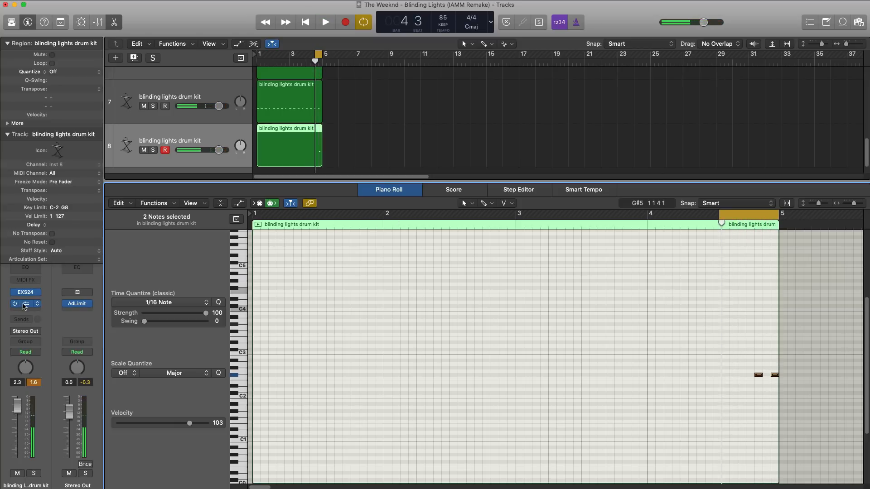
Enable Space Designer on the new drum kit track with the wet level at -8.4 dB, and close the plug-in and Piano Roll.
{"action": "left_click", "coordinate": [26, 304]}
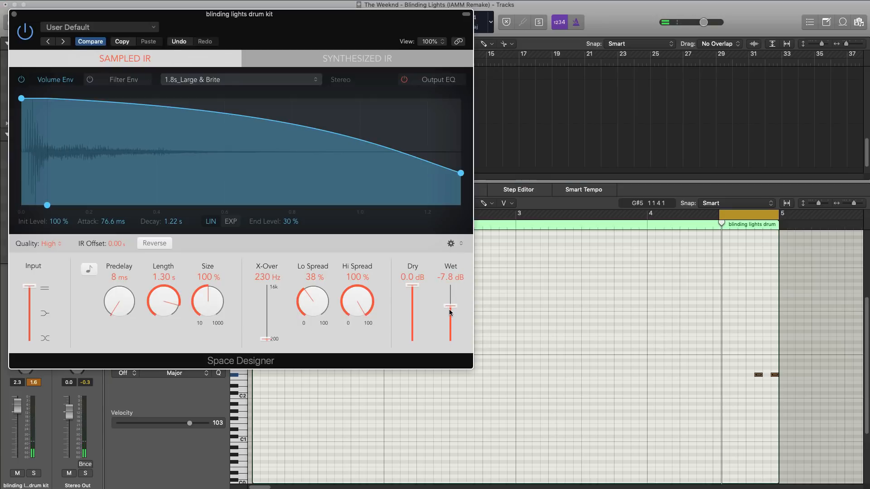
{"action": "key", "text": "space"}
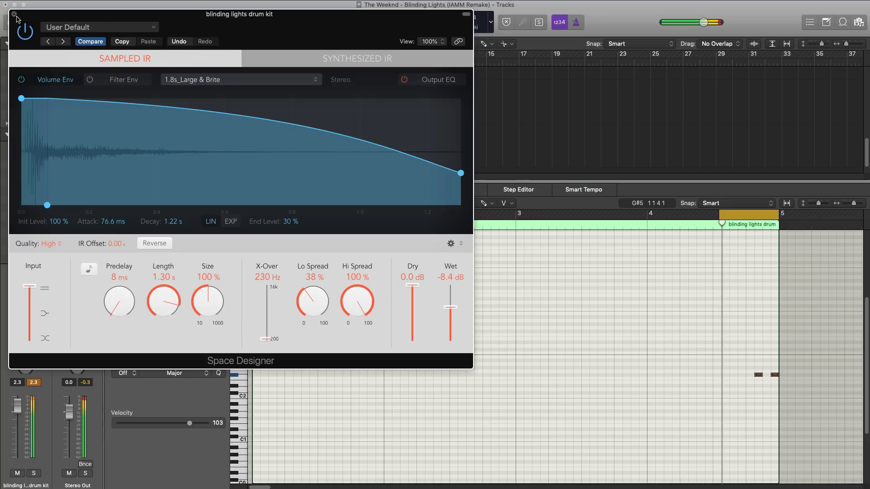
{"action": "left_click", "coordinate": [14, 14]}
{"action": "key", "text": "e"}
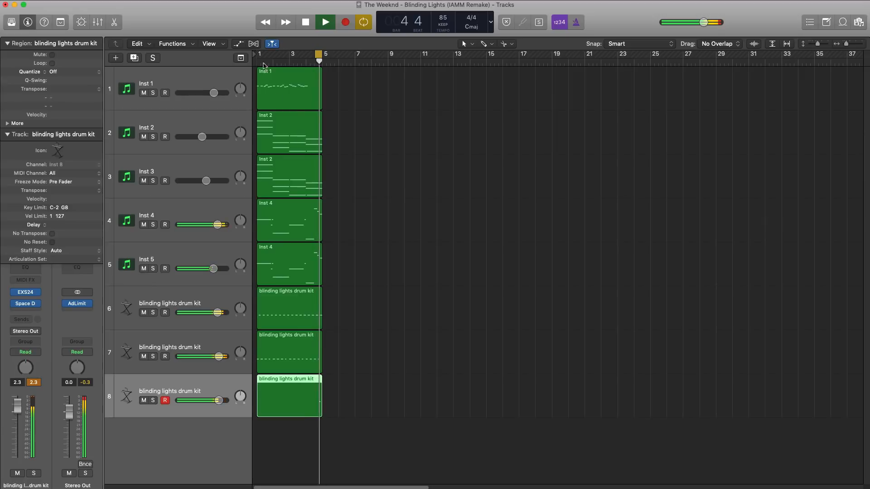
Set the new drum kit track's volume to 3.7 dB while looping bars 3 and 4, and extend the cycle back over all four bars.
{"action": "left_click_drag", "start_coordinate": [290, 55], "coordinate": [321, 56]}
{"action": "key", "text": "space"}
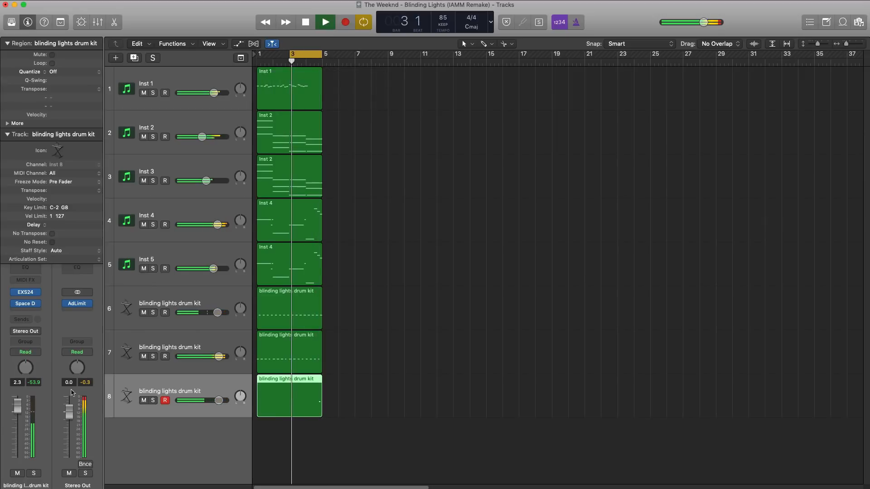
{"action": "left_click_drag", "start_coordinate": [219, 401], "coordinate": [221, 401]}
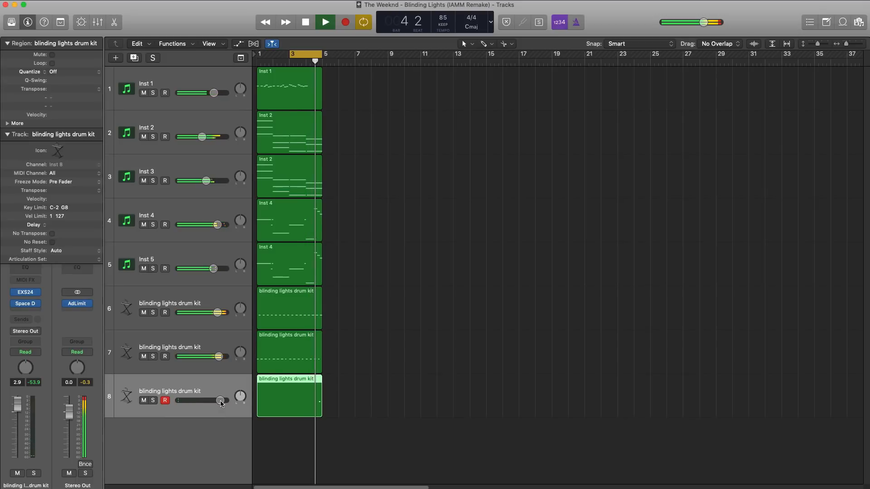
{"action": "left_click_drag", "start_coordinate": [219, 406], "coordinate": [220, 406]}
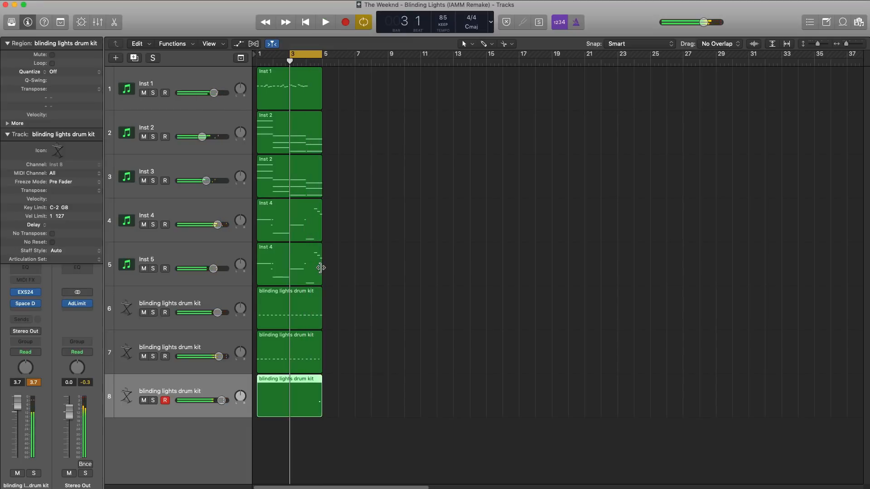
{"action": "key", "text": "space"}
{"action": "left_click_drag", "start_coordinate": [262, 56], "coordinate": [315, 64]}
Add a software instrument track below the drum kit tracks and load the Ultrabeat drum synth on it.
{"action": "scroll", "coordinate": [346, 204], "scroll_direction": "down", "scroll_amount": 2}
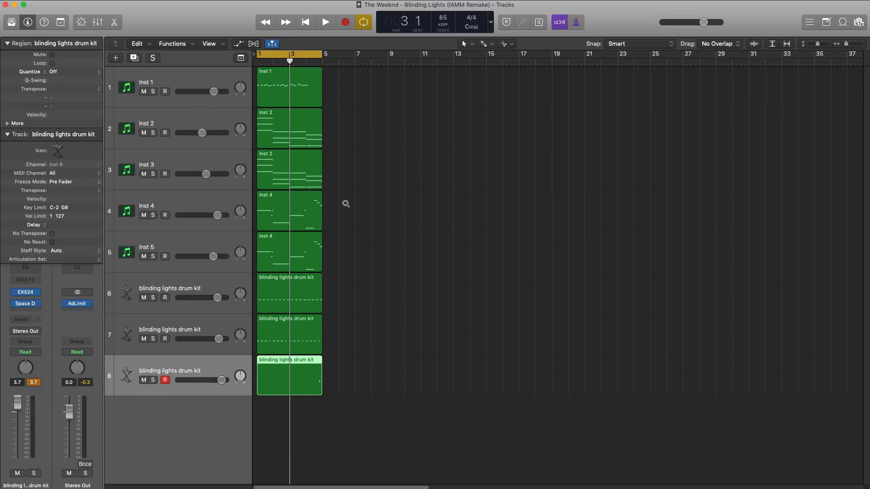
{"action": "scroll", "coordinate": [346, 204], "scroll_direction": "down", "scroll_amount": 3}
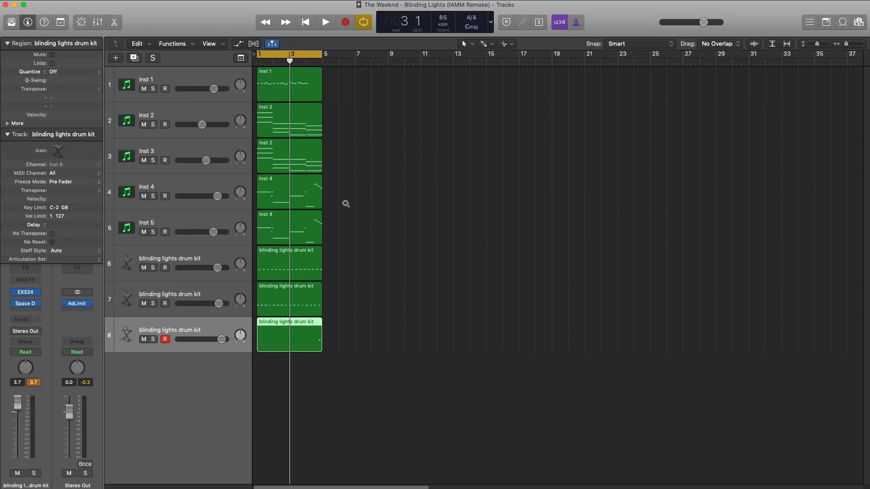
{"action": "left_click", "coordinate": [116, 58]}
{"action": "key", "text": "Return"}
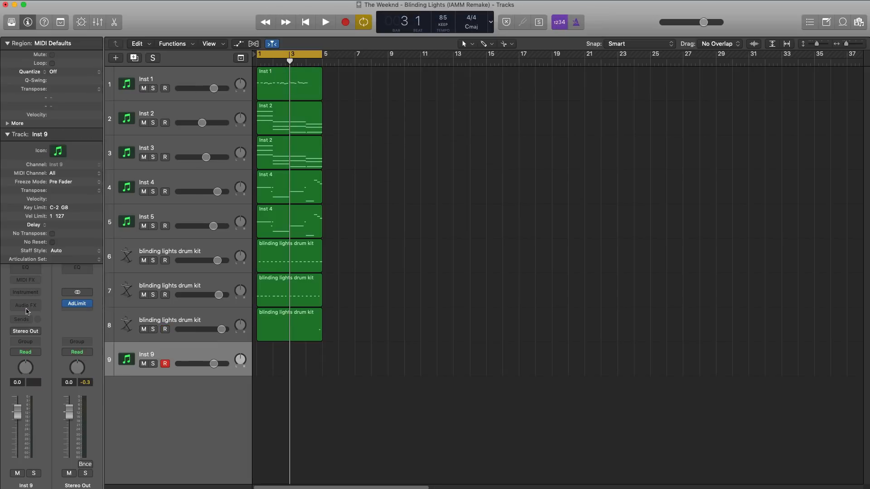
{"action": "left_click", "coordinate": [28, 294]}
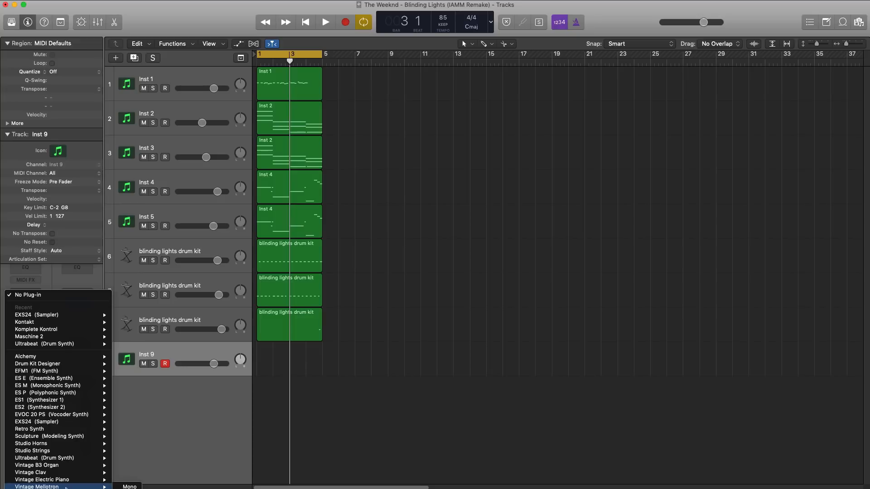
{"action": "left_click", "coordinate": [47, 458]}
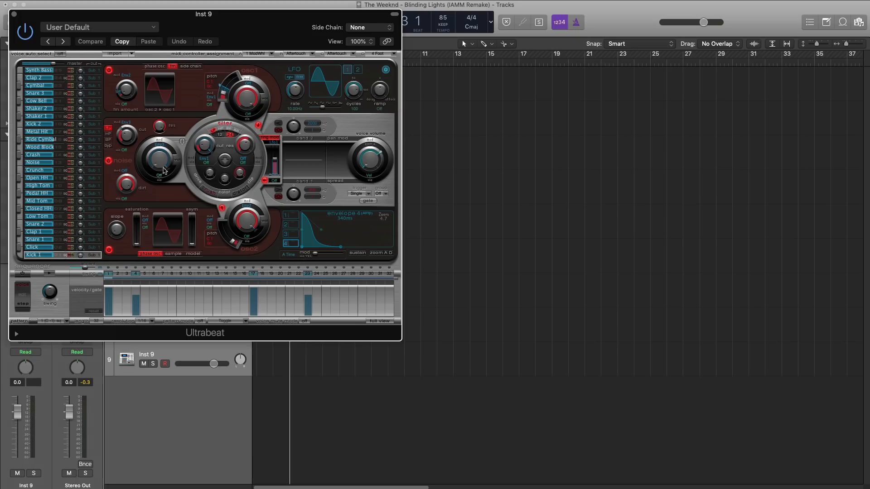
Load the Boutique 909 drum kit in Ultrabeat and close the plug-in window.
{"action": "left_click_drag", "start_coordinate": [213, 17], "coordinate": [253, 33]}
{"action": "left_click", "coordinate": [190, 43]}
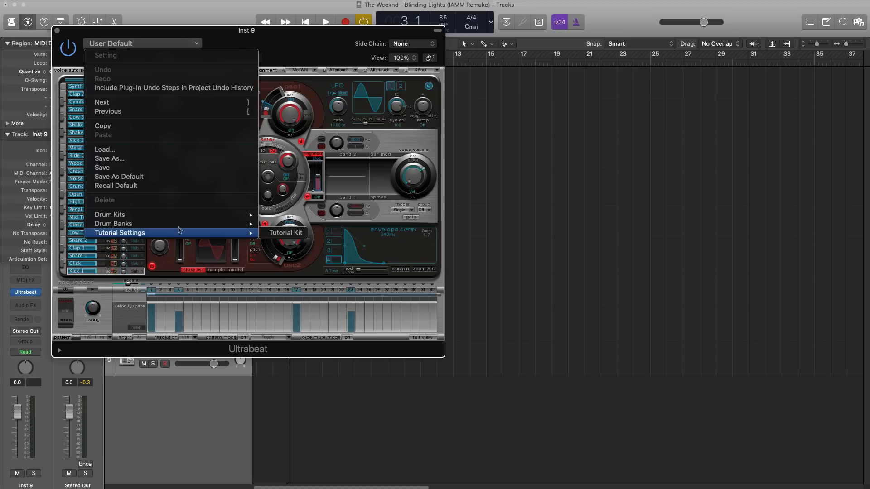
{"action": "mouse_move", "coordinate": [233, 218]}
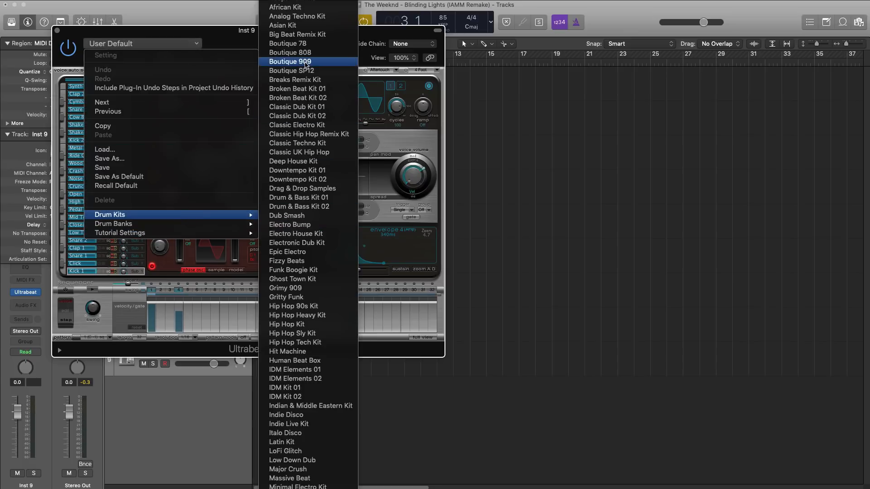
{"action": "left_click", "coordinate": [306, 62]}
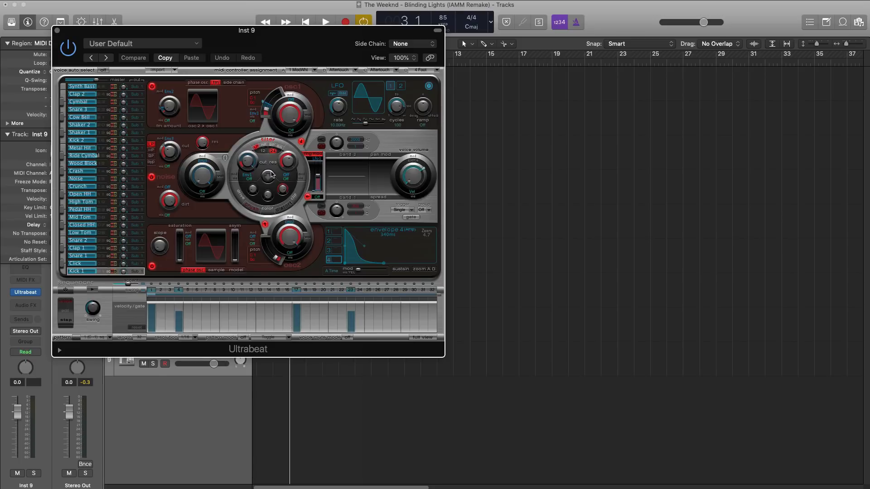
{"action": "key", "text": "super+w"}
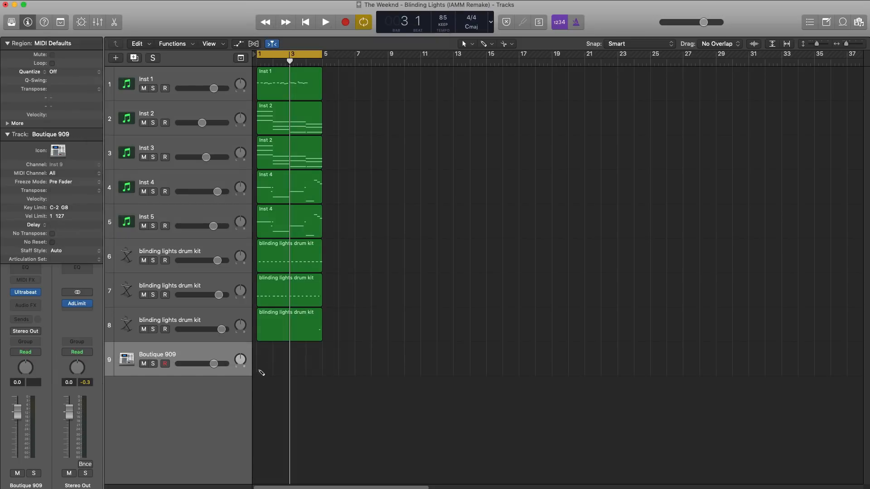
Create a four-bar MIDI region on the Boutique 909 track, open it in the Piano Roll, and cycle all four bars.
{"action": "left_click_drag", "start_coordinate": [271, 369], "coordinate": [322, 369]}
{"action": "double_click", "coordinate": [308, 360]}
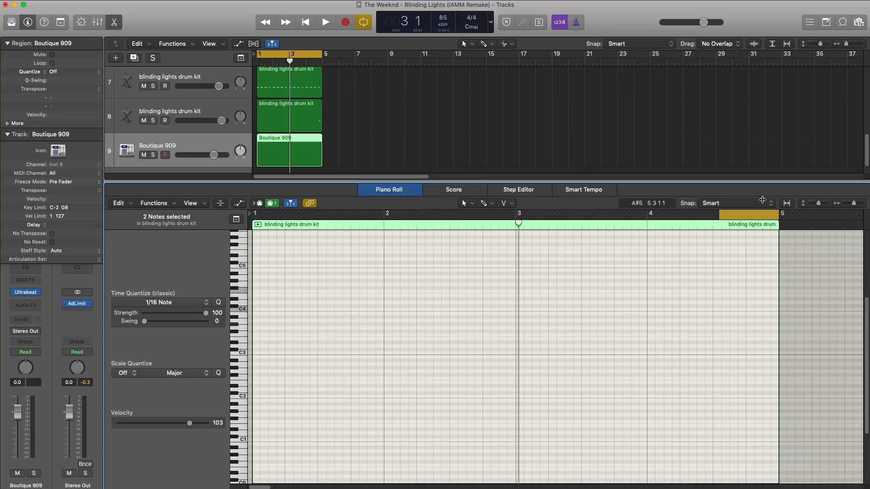
{"action": "left_click", "coordinate": [722, 213]}
{"action": "left_click", "coordinate": [723, 214]}
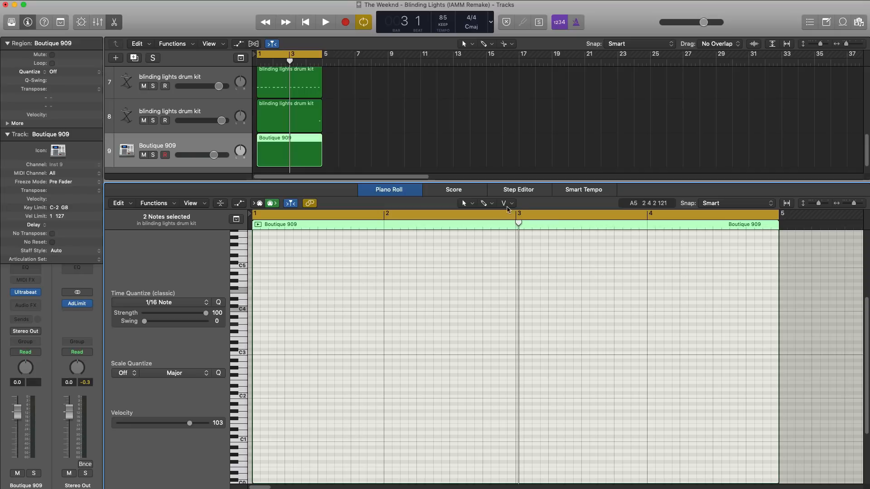
Fill the Boutique 909 region with continuous F#1 sixteenth notes through all four bars.
{"action": "left_click", "coordinate": [482, 203]}
{"action": "left_click", "coordinate": [521, 344]}
{"action": "left_click", "coordinate": [256, 412]}
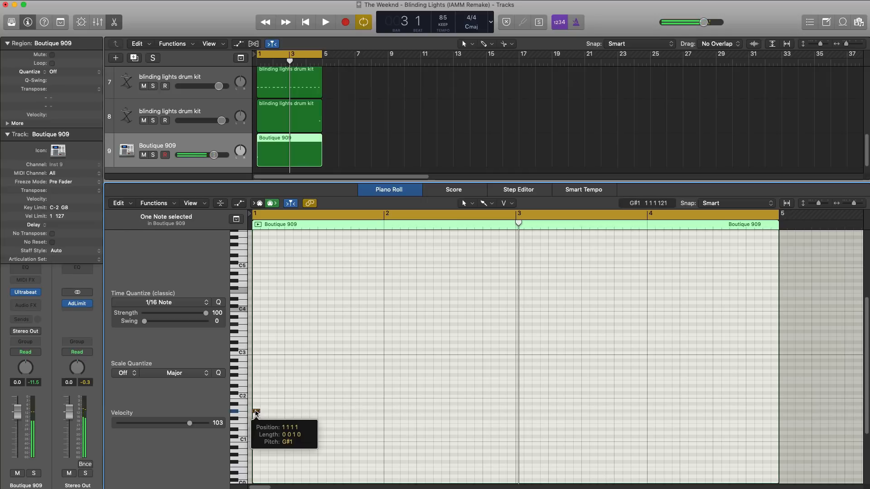
{"action": "left_click_drag", "start_coordinate": [256, 412], "coordinate": [293, 419]}
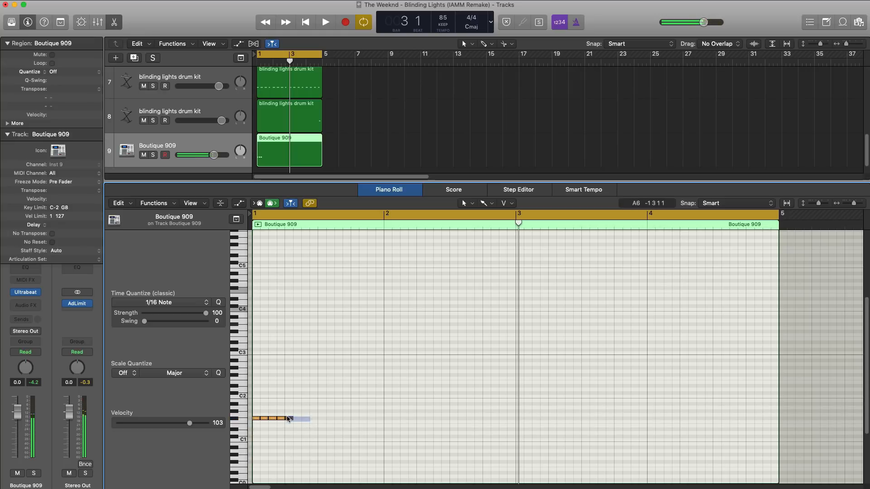
{"action": "left_click", "coordinate": [296, 421]}
{"action": "left_click_drag", "start_coordinate": [296, 421], "coordinate": [253, 412]}
{"action": "key", "text": "Delete"}
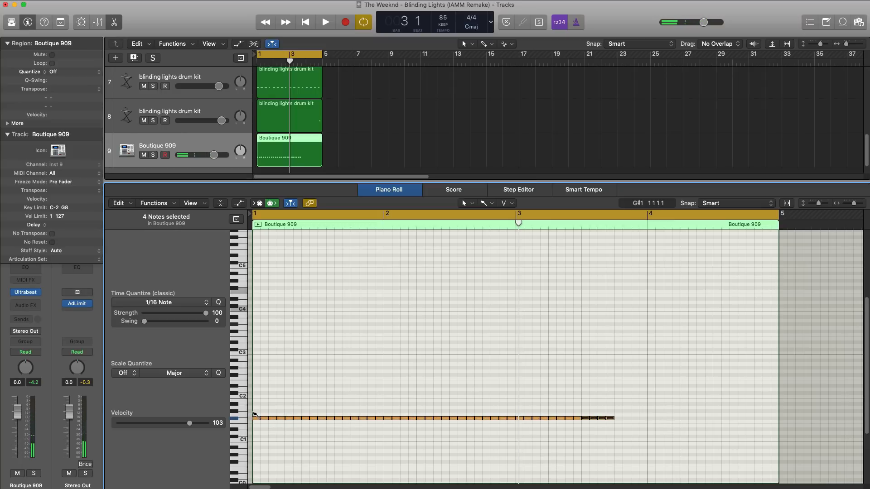
Set the Boutique 909 track's volume to 2.2 dB during playback.
{"action": "key", "text": "space"}
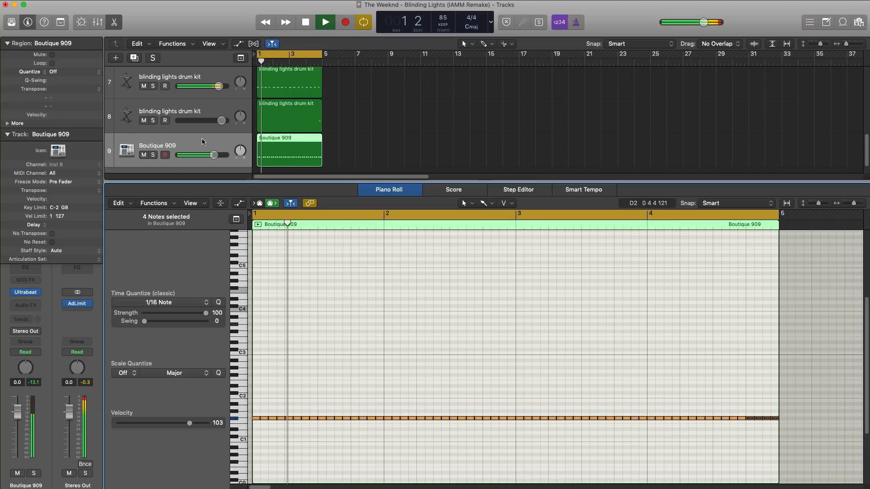
{"action": "left_click_drag", "start_coordinate": [213, 155], "coordinate": [219, 155]}
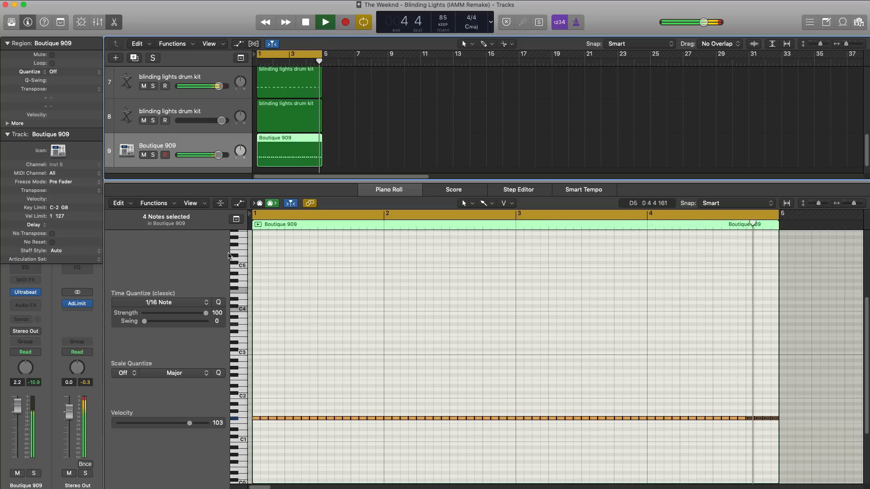
{"action": "key", "text": "space"}
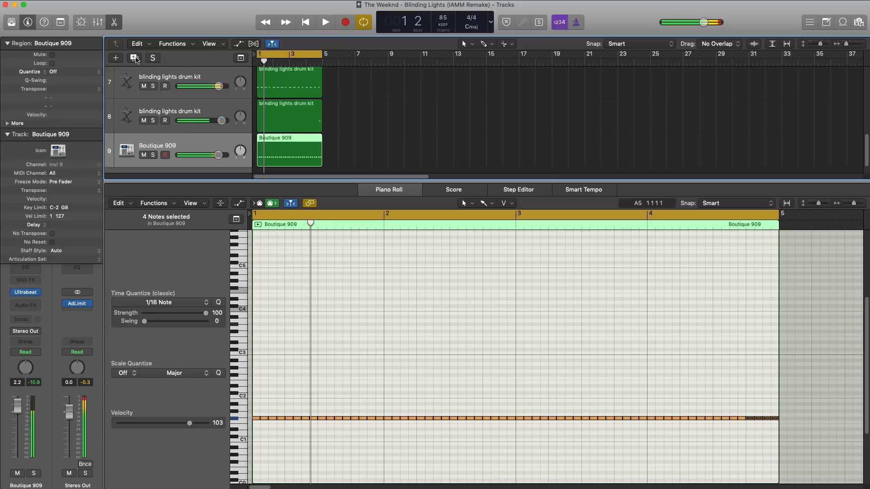
Duplicate the Boutique 909 track, copy its four-bar region onto the new track, and clear all notes from the copied region.
{"action": "left_click", "coordinate": [135, 58]}
{"action": "scroll", "coordinate": [266, 153], "scroll_direction": "down", "scroll_amount": 2}
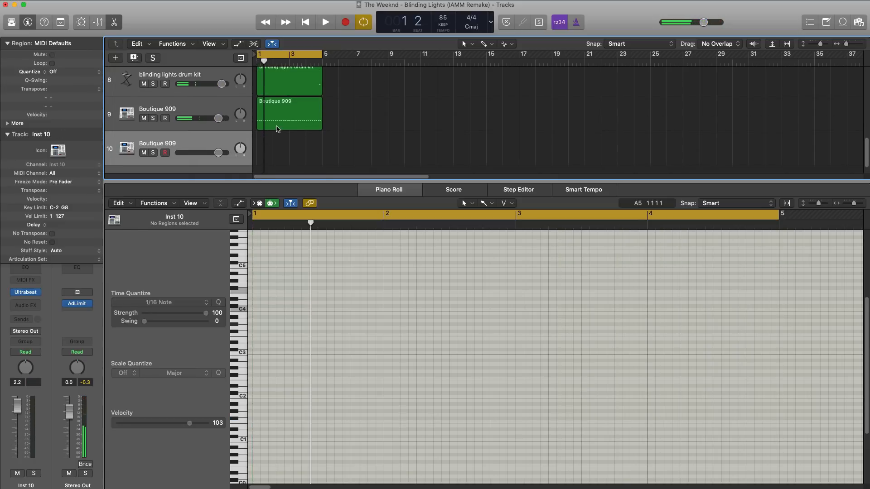
{"action": "left_click_drag", "start_coordinate": [277, 128], "coordinate": [277, 149]}
{"action": "left_click_drag", "start_coordinate": [778, 428], "coordinate": [254, 376]}
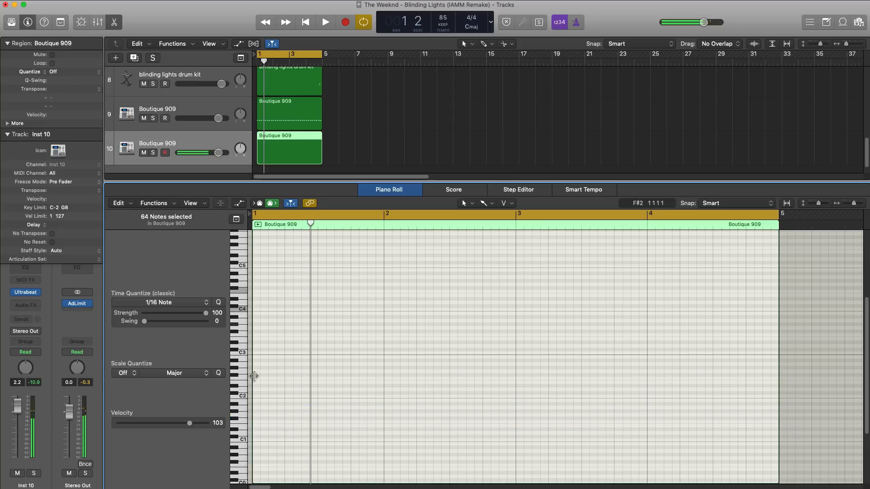
Show drum names beside the empty Boutique 909 region's note grid in the Piano Roll.
{"action": "left_click", "coordinate": [236, 219]}
{"action": "left_click", "coordinate": [236, 218]}
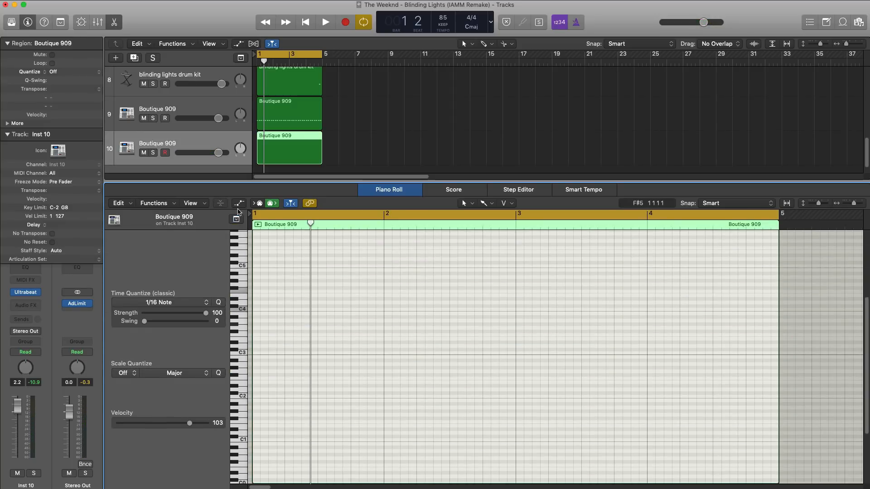
{"action": "left_click", "coordinate": [192, 203]}
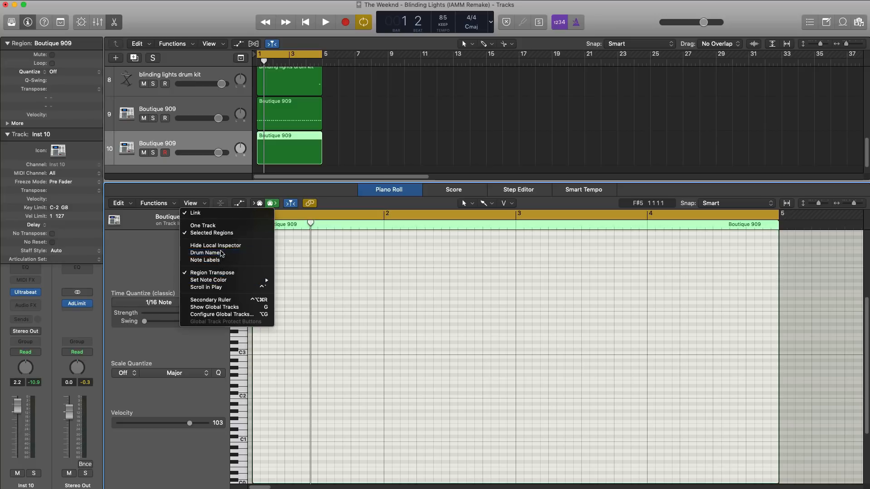
{"action": "left_click", "coordinate": [217, 253]}
{"action": "scroll", "coordinate": [263, 377], "scroll_direction": "down", "scroll_amount": 5}
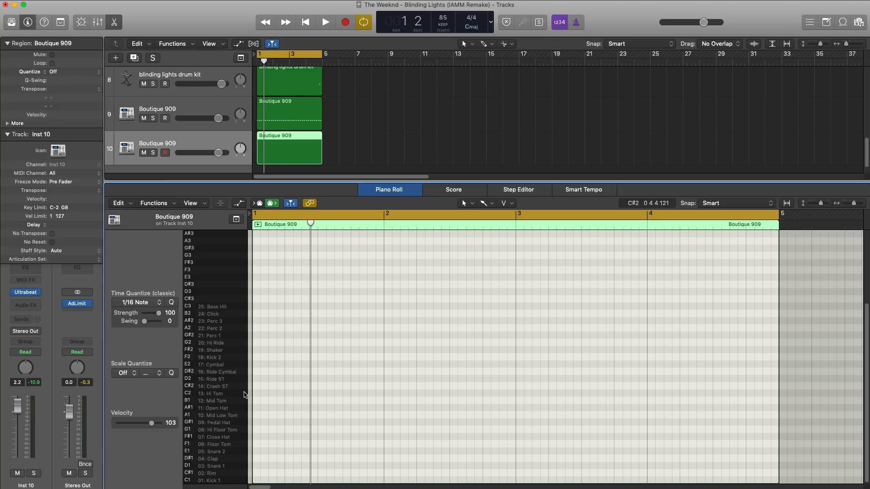
Add a one-bar Crash ST note (C#2) at bar 1 and layer a matching Ride ST note (D2) directly above it.
{"action": "left_click", "coordinate": [256, 389], "text": "super"}
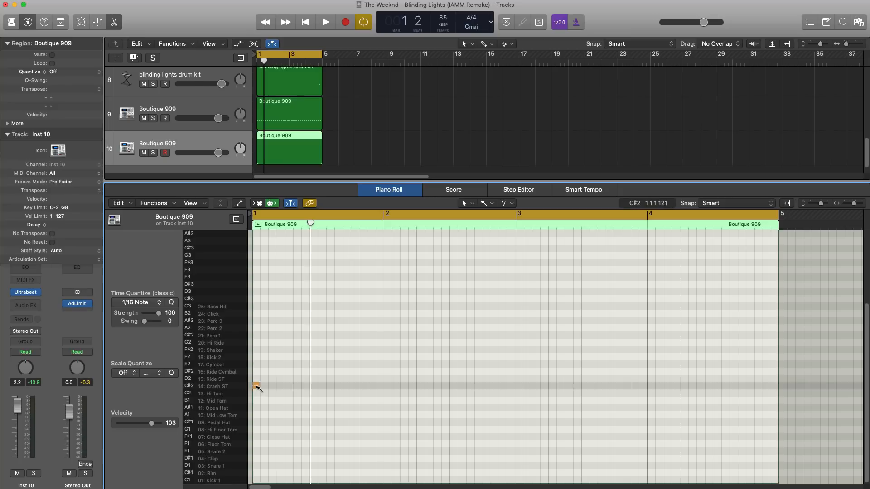
{"action": "left_click_drag", "start_coordinate": [260, 389], "coordinate": [383, 389]}
{"action": "key", "text": "space"}
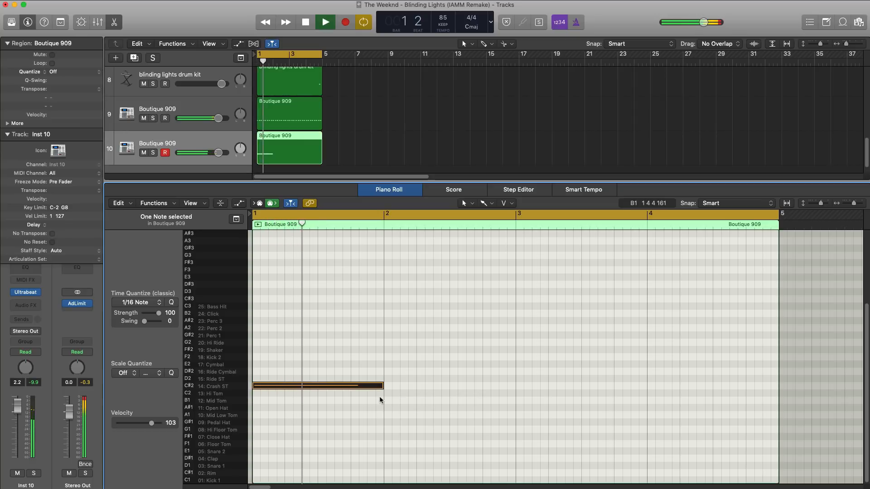
{"action": "key", "text": "space"}
{"action": "left_click_drag", "start_coordinate": [298, 387], "coordinate": [299, 380]}
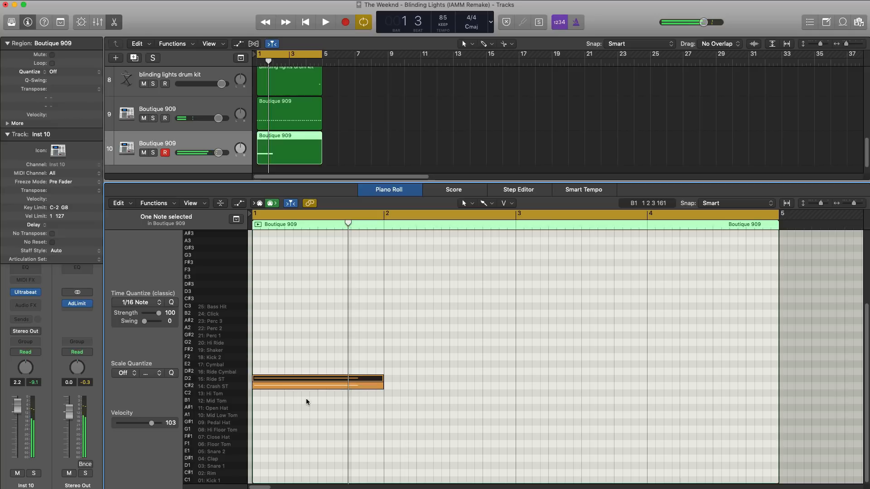
Set the crash Boutique 909 track's volume to -2.3 dB during playback.
{"action": "key", "text": "space"}
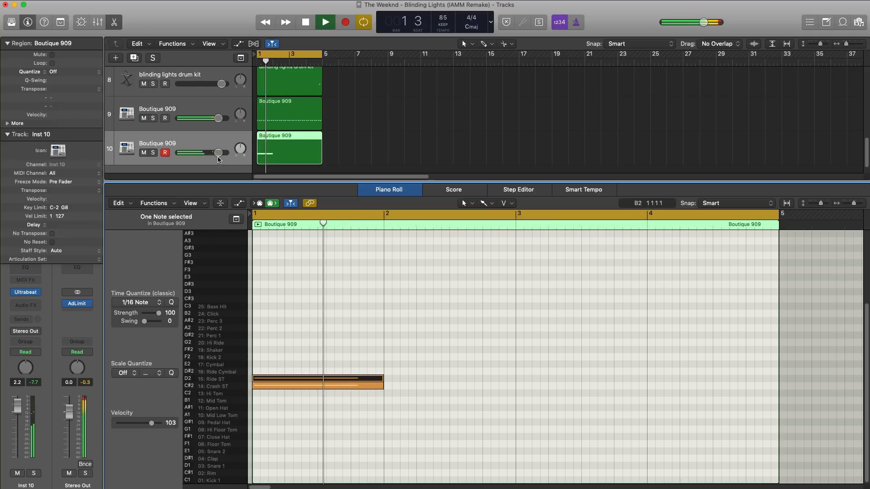
{"action": "left_click_drag", "start_coordinate": [218, 152], "coordinate": [210, 153]}
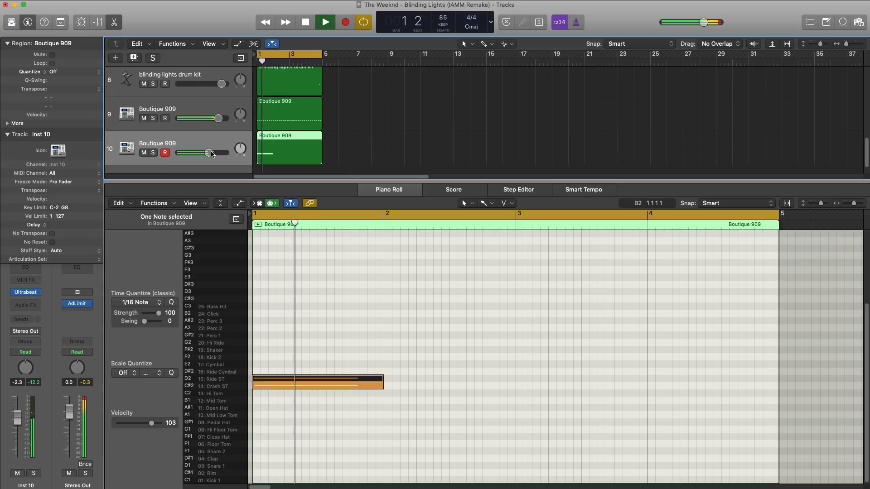
{"action": "key", "text": "space"}
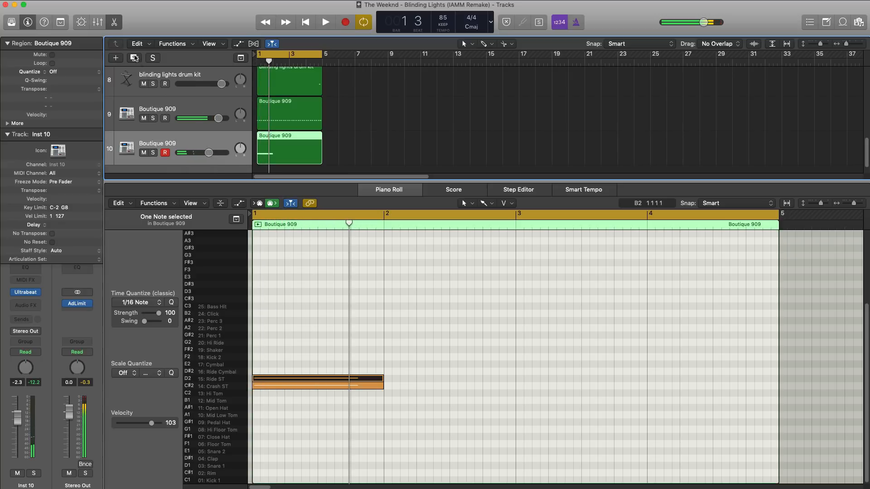
Duplicate the Boutique 909 track with a copy of the closed-hat region, and move all its notes to Ride ST (D2).
{"action": "left_click", "coordinate": [134, 58]}
{"action": "left_click_drag", "start_coordinate": [299, 113], "coordinate": [290, 172]}
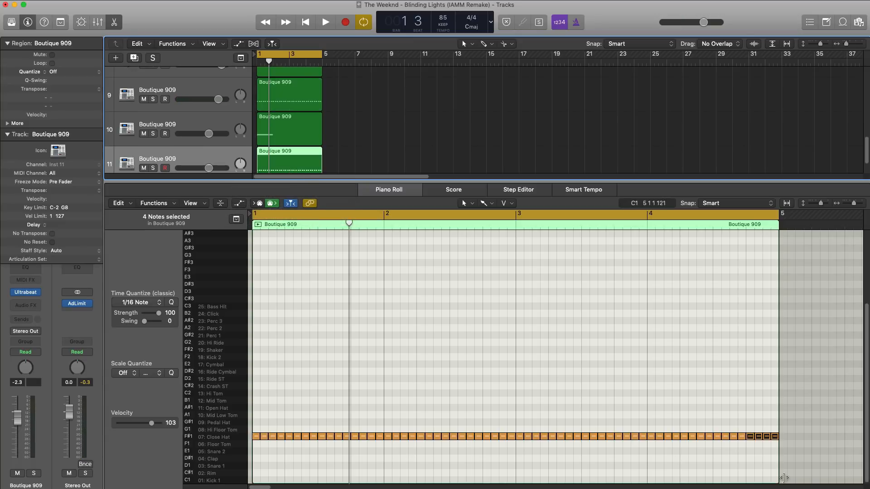
{"action": "left_click_drag", "start_coordinate": [802, 448], "coordinate": [261, 425]}
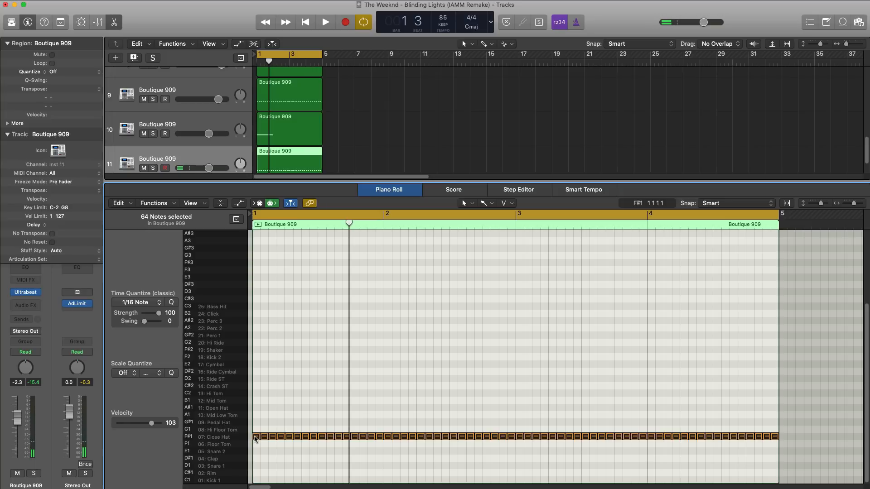
{"action": "left_click_drag", "start_coordinate": [255, 439], "coordinate": [255, 381]}
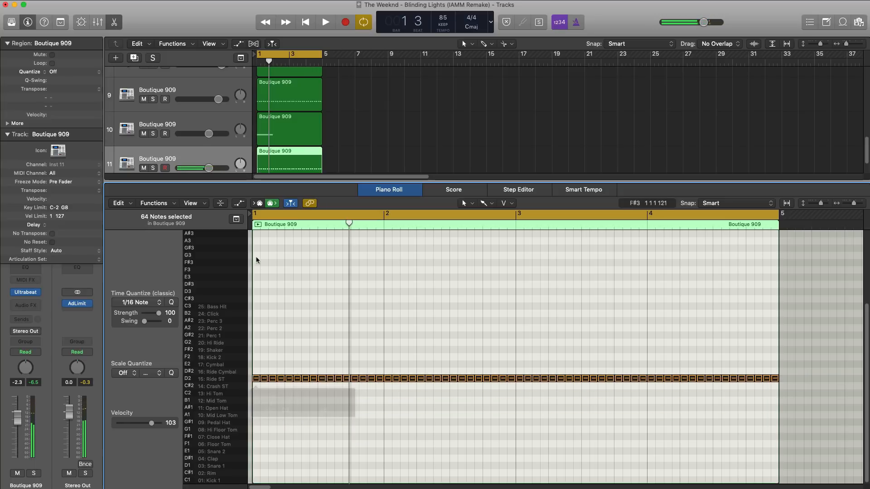
Place the ride track directly below the hi-hat track and, with both soloed during playback, set the ride's volume to -15.2 dB.
{"action": "left_click_drag", "start_coordinate": [216, 152], "coordinate": [207, 102]}
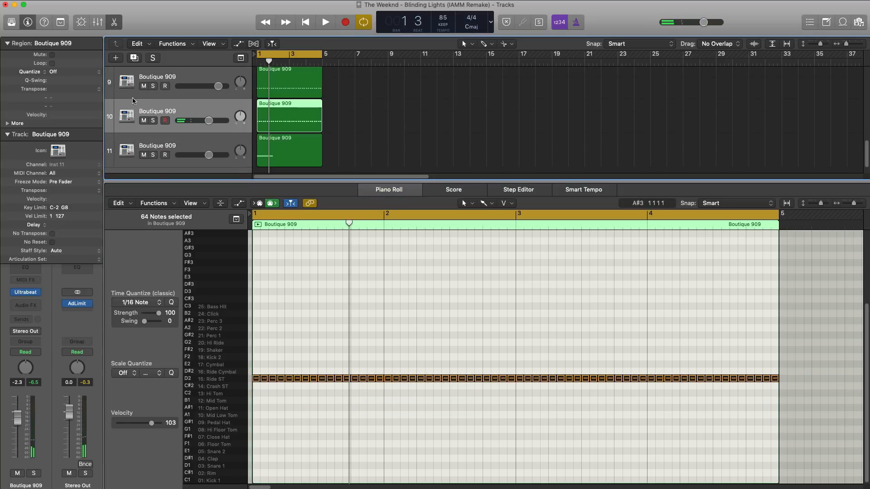
{"action": "left_click", "coordinate": [153, 86]}
{"action": "key", "text": "space"}
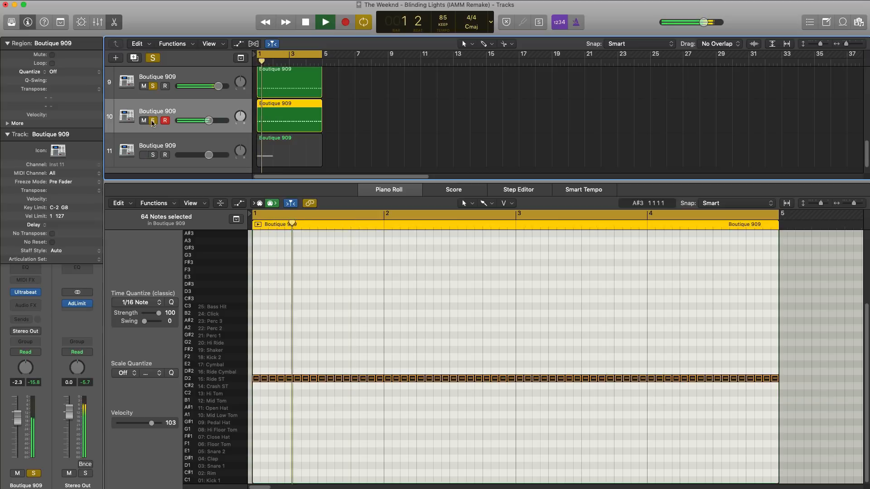
{"action": "left_click", "coordinate": [153, 121]}
{"action": "left_click_drag", "start_coordinate": [208, 121], "coordinate": [172, 125]}
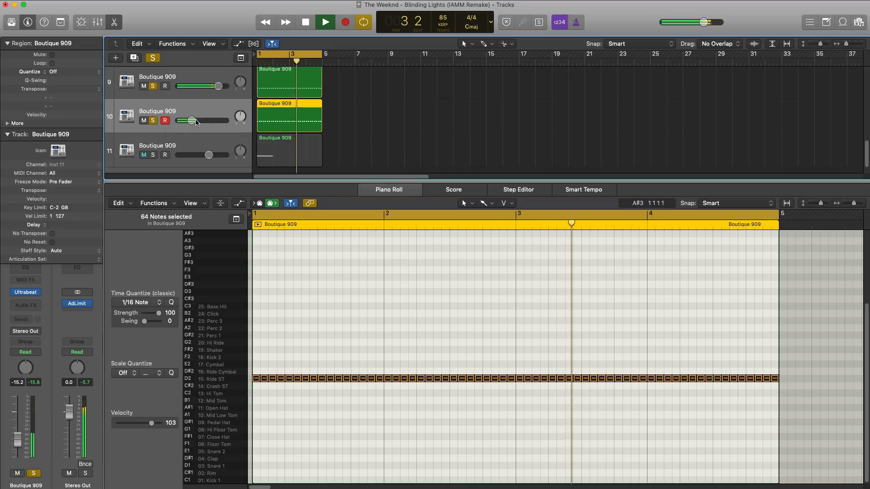
Duplicate the ride track with a copy of its region, and move all the copied notes to Shaker (F#2).
{"action": "left_click", "coordinate": [134, 57]}
{"action": "left_click_drag", "start_coordinate": [284, 129], "coordinate": [286, 152]}
{"action": "left_click_drag", "start_coordinate": [813, 416], "coordinate": [254, 351]}
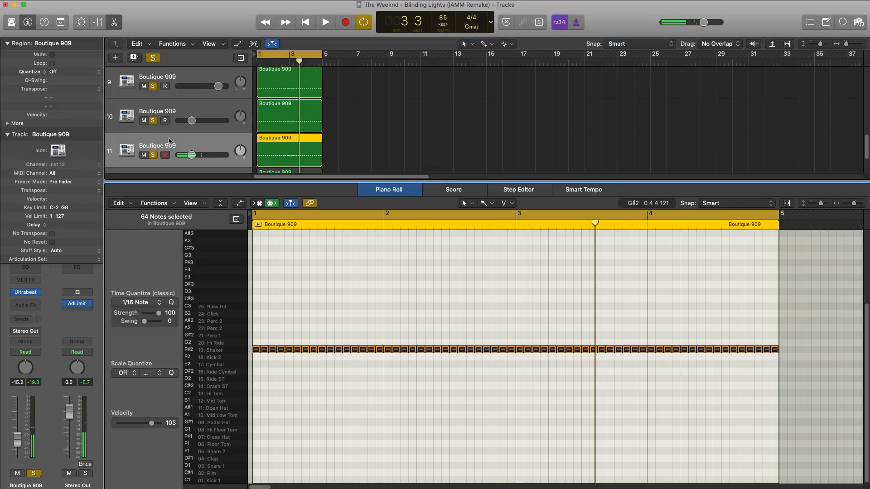
Set the shaker track's volume to -10.0 dB during playback and close the Piano Roll.
{"action": "key", "text": "space"}
{"action": "left_click_drag", "start_coordinate": [195, 156], "coordinate": [197, 156]}
{"action": "key", "text": "e"}
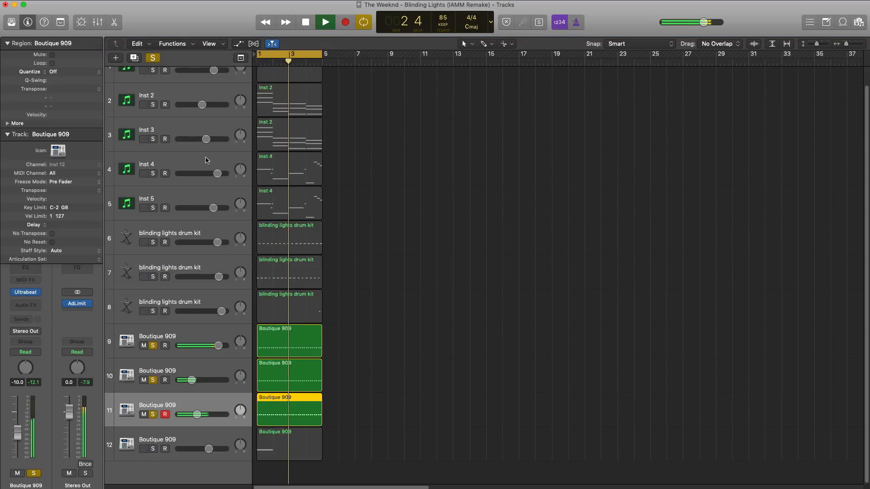
Solo all four Boutique 909 tracks and play them together.
{"action": "key", "text": "space"}
{"action": "left_click", "coordinate": [152, 345]}
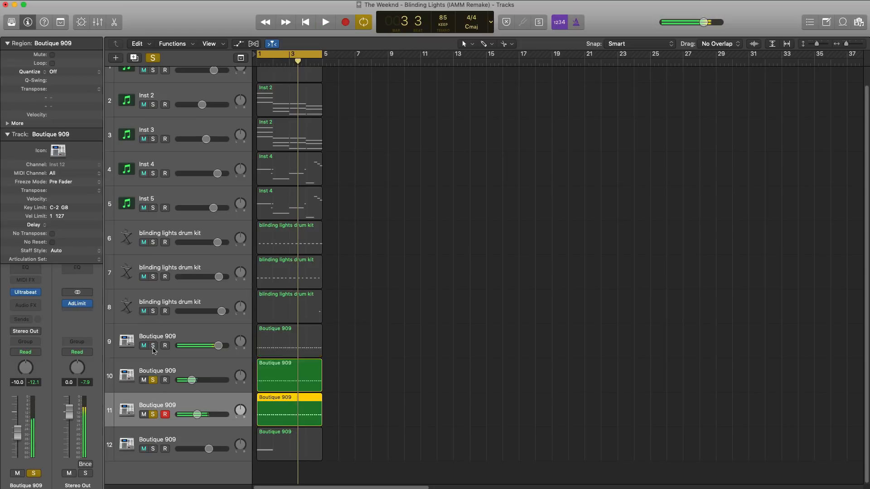
{"action": "left_click", "coordinate": [153, 380]}
{"action": "left_click", "coordinate": [153, 414]}
{"action": "left_click_drag", "start_coordinate": [155, 450], "coordinate": [154, 346]}
{"action": "key", "text": "space"}
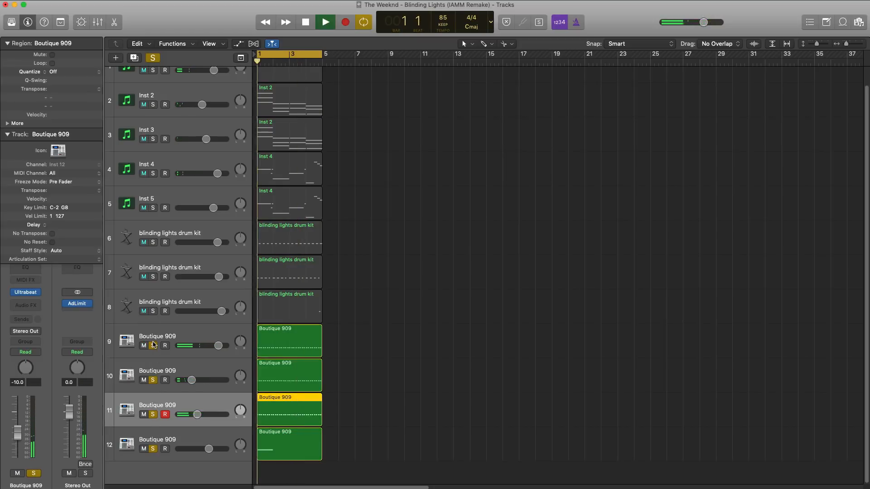
Group the four Boutique 909 tracks into a summing track stack.
{"action": "left_click_drag", "start_coordinate": [179, 444], "coordinate": [179, 338]}
{"action": "key", "text": "space"}
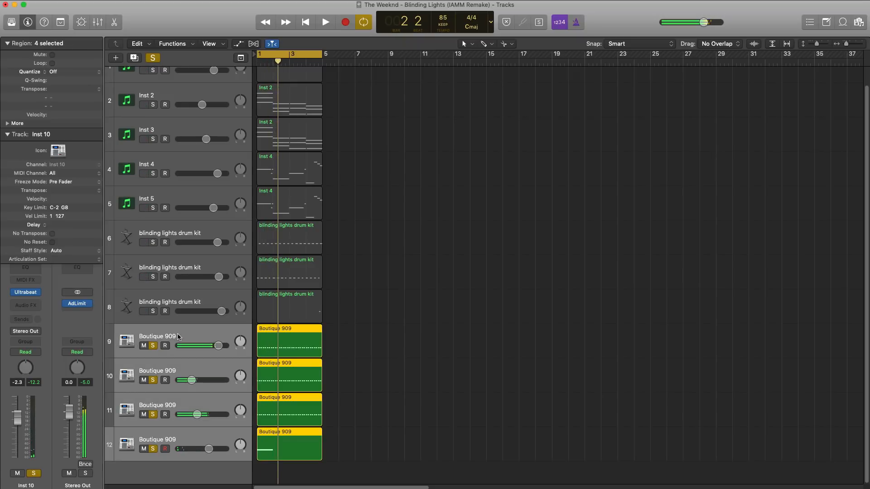
{"action": "right_click", "coordinate": [179, 336]}
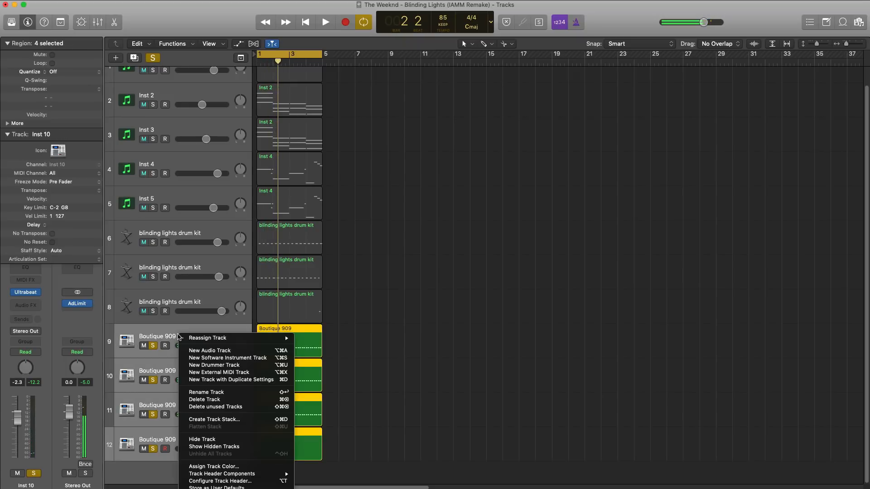
{"action": "left_click", "coordinate": [235, 422]}
{"action": "key", "text": "Return"}
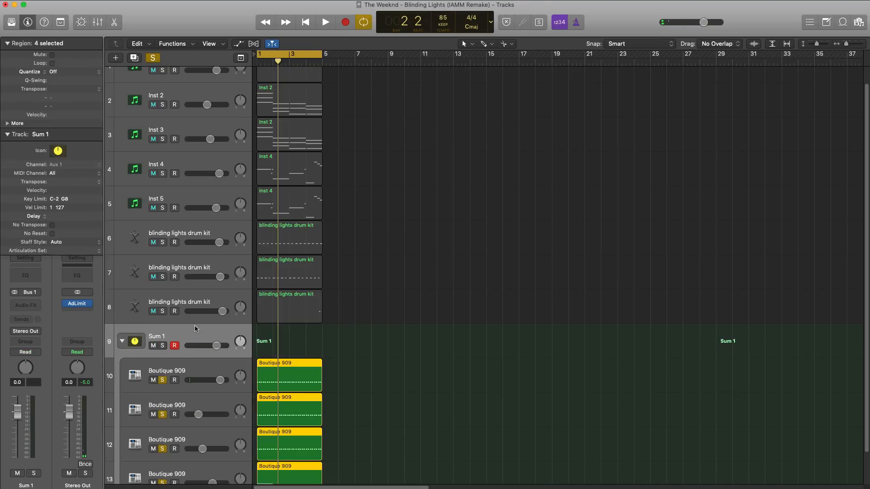
Add Space Designer reverb to the Sum 1 stack with Dry at 0.0 dB and Wet at -16.0 dB.
{"action": "left_click", "coordinate": [26, 305]}
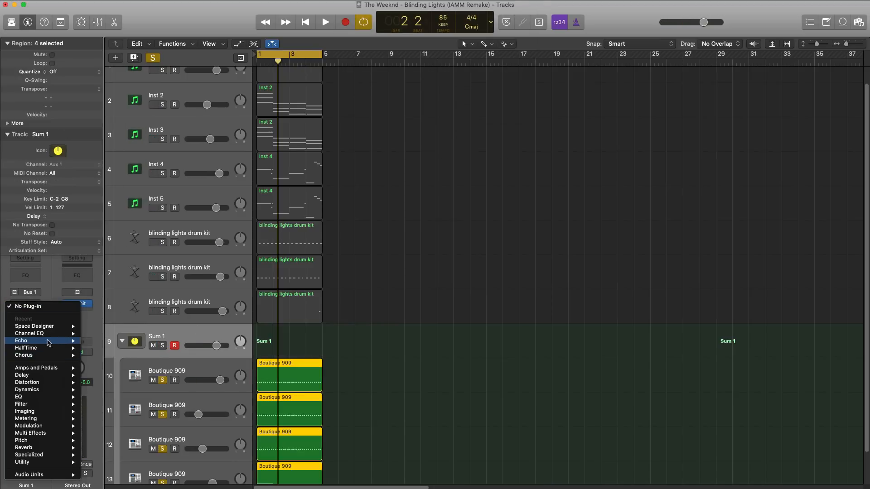
{"action": "left_click", "coordinate": [100, 326]}
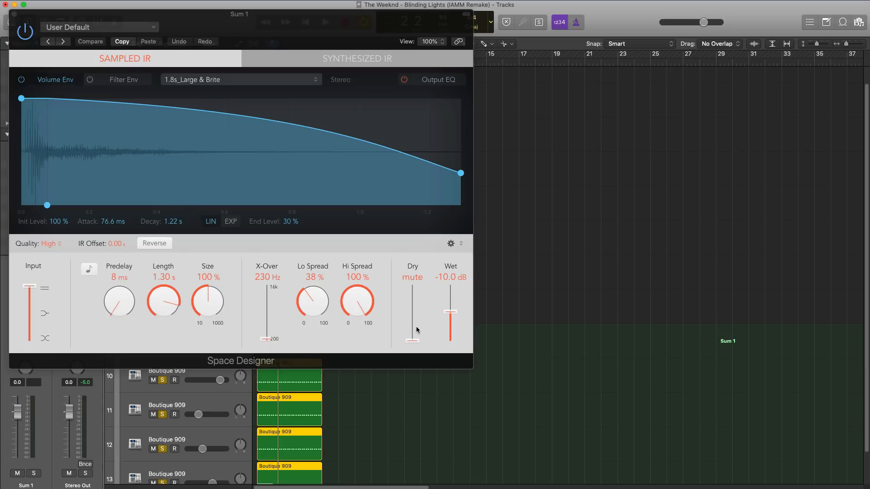
{"action": "left_click_drag", "start_coordinate": [408, 343], "coordinate": [434, 286]}
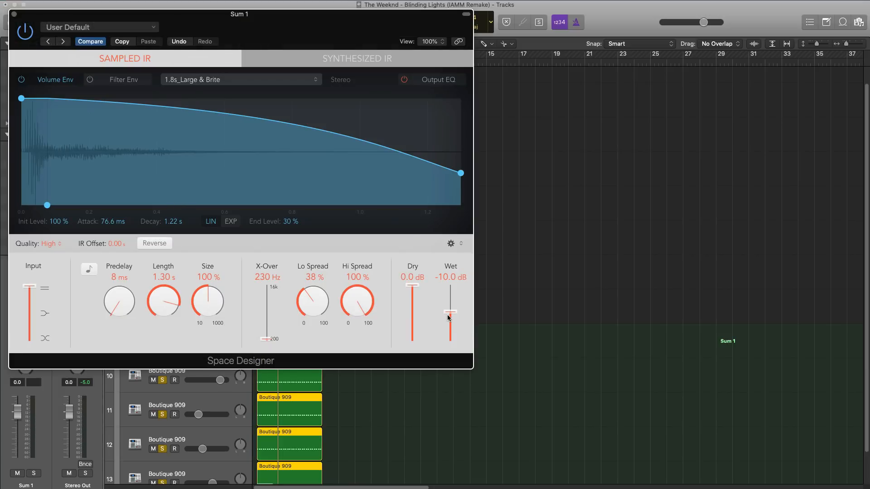
{"action": "key", "text": "space"}
{"action": "left_click_drag", "start_coordinate": [447, 317], "coordinate": [448, 320]}
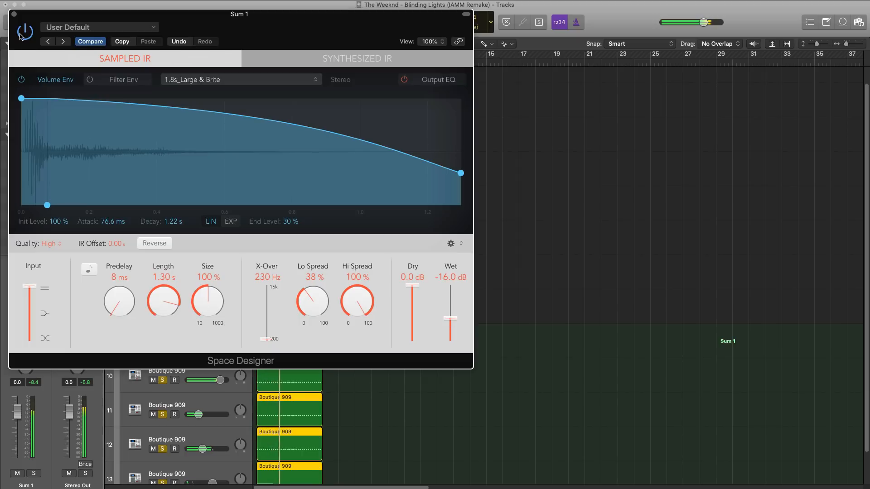
{"action": "left_click", "coordinate": [15, 15]}
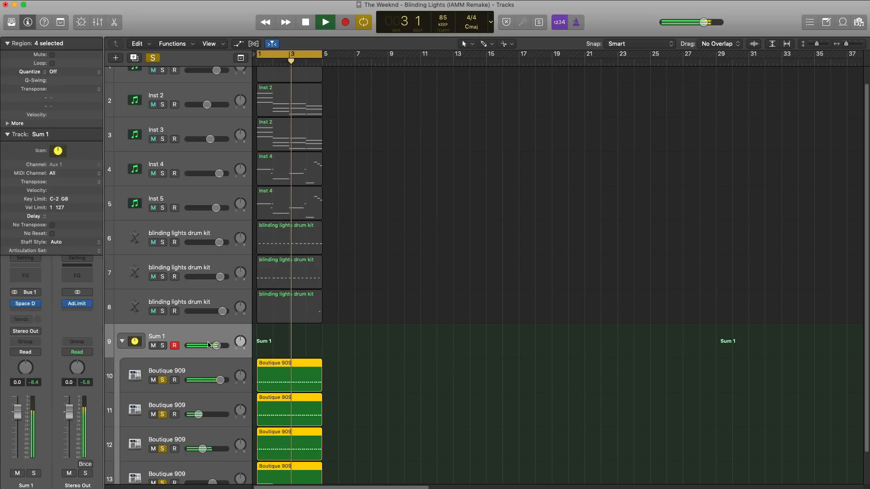
Unsolo the Boutique 909 tracks and set the Sum 1 stack's volume to -3.7 dB while the full mix plays.
{"action": "left_click_drag", "start_coordinate": [216, 345], "coordinate": [216, 345]}
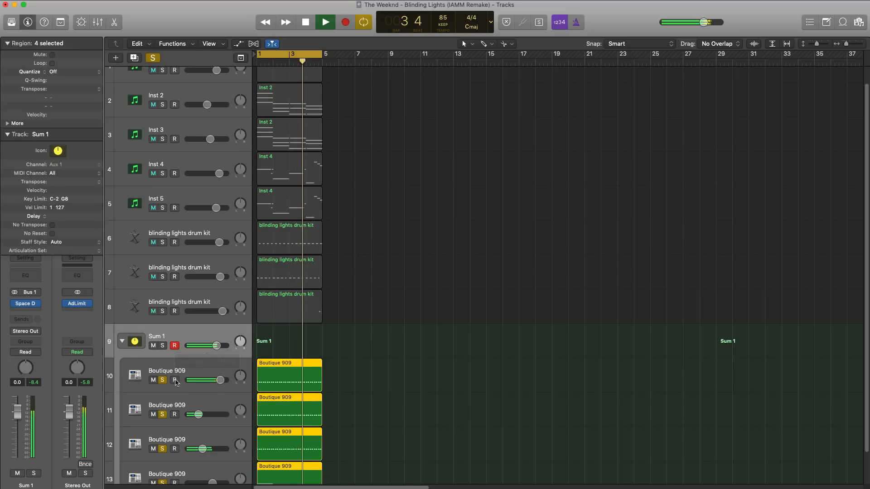
{"action": "left_click", "coordinate": [155, 380]}
{"action": "left_click", "coordinate": [162, 380]}
{"action": "left_click", "coordinate": [153, 380]}
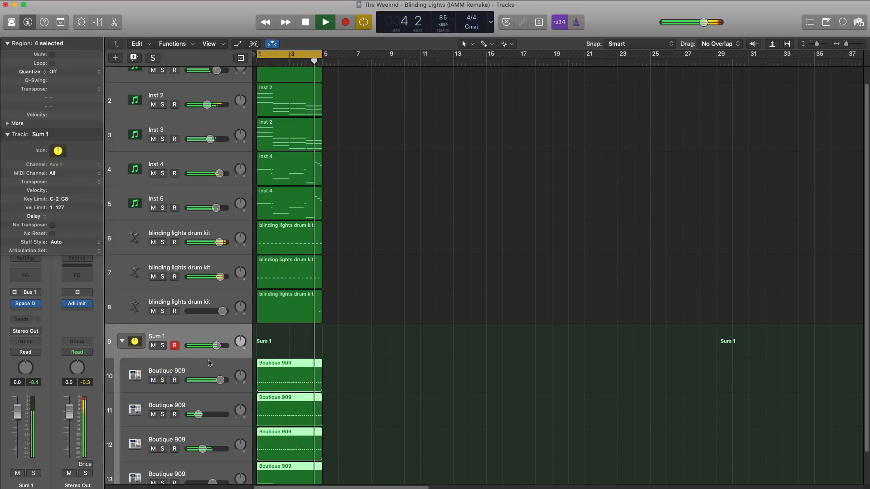
{"action": "left_click_drag", "start_coordinate": [216, 345], "coordinate": [208, 345]}
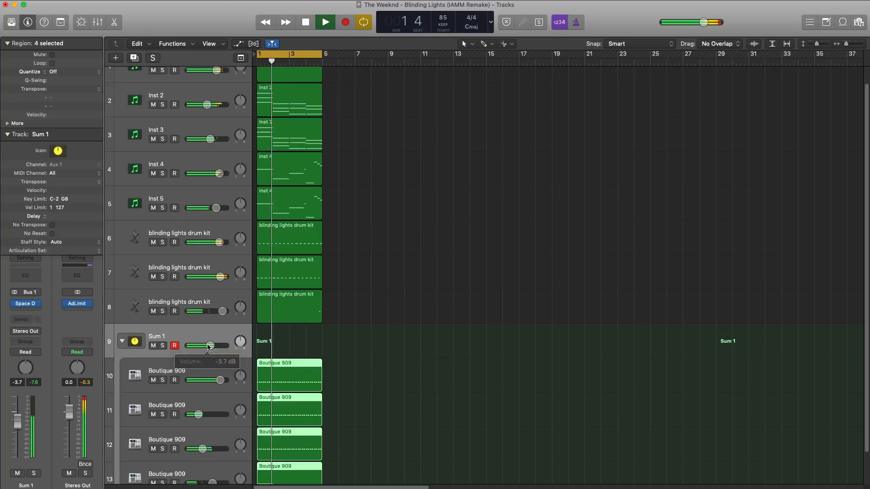
{"action": "scroll", "coordinate": [308, 331], "scroll_direction": "down", "scroll_amount": 4}
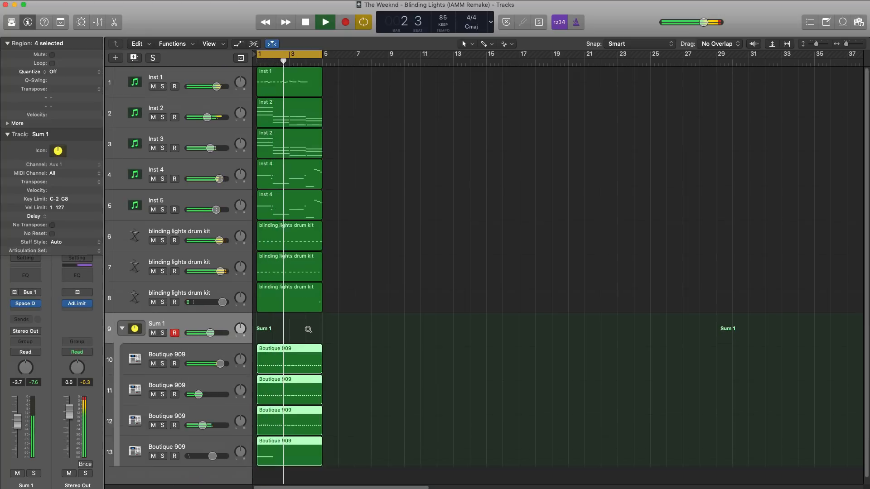
{"action": "scroll", "coordinate": [307, 331], "scroll_direction": "down", "scroll_amount": 1}
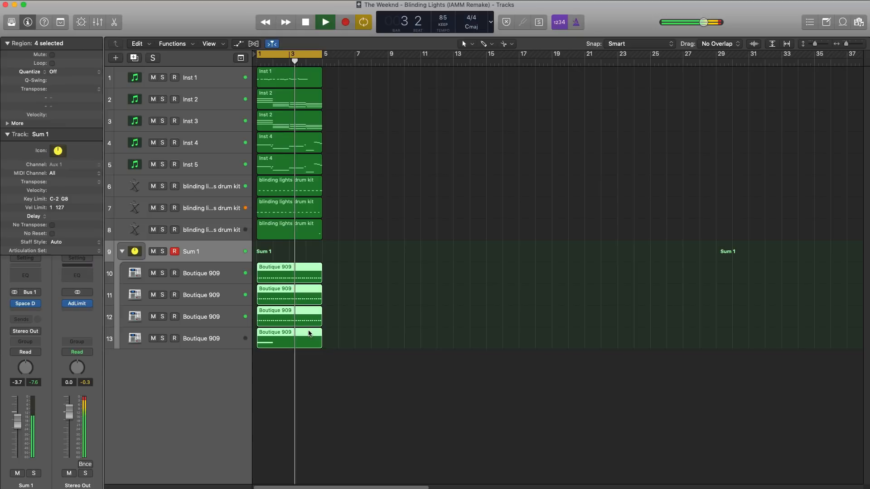
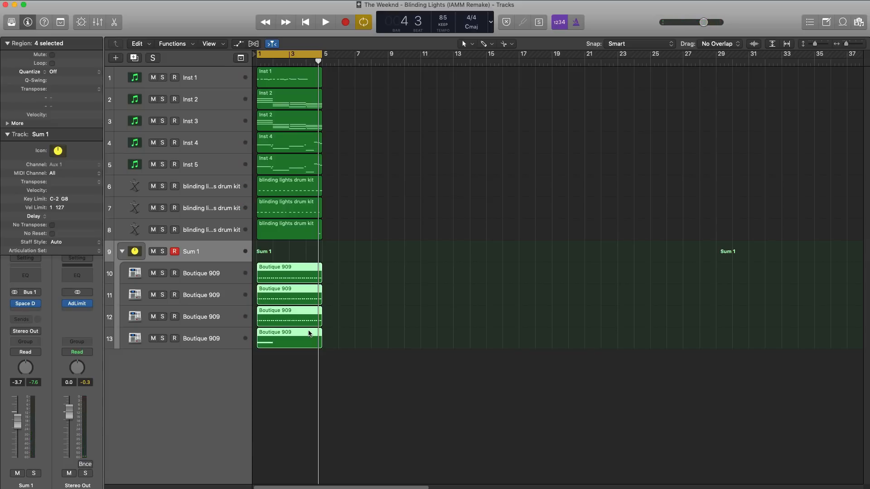
Add the white noise crash-24b sample on a new audio track at bar 1 and trim its region to end at bar 5.
{"action": "left_click_drag", "start_coordinate": [537, 487], "coordinate": [254, 381]}
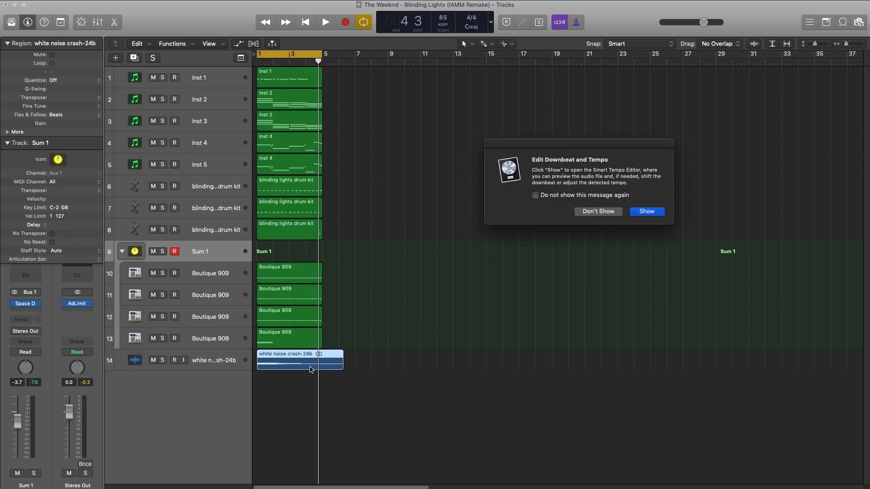
{"action": "left_click", "coordinate": [615, 212]}
{"action": "scroll", "coordinate": [478, 345], "scroll_direction": "up", "scroll_amount": 6}
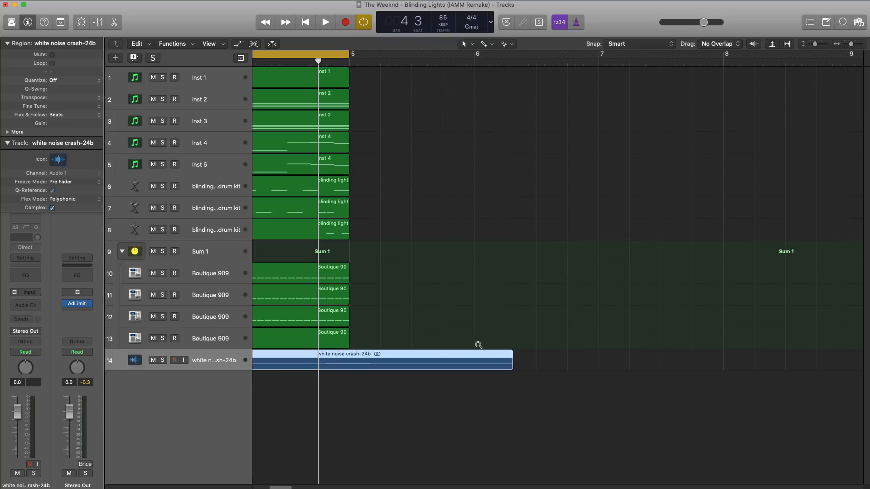
{"action": "scroll", "coordinate": [485, 366], "scroll_direction": "left", "scroll_amount": 5}
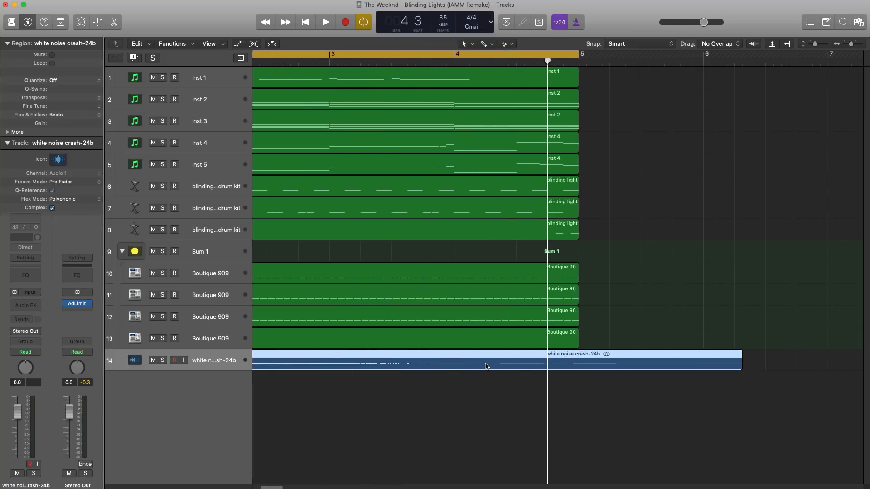
{"action": "right_click", "coordinate": [577, 357]}
{"action": "key", "text": "Delete"}
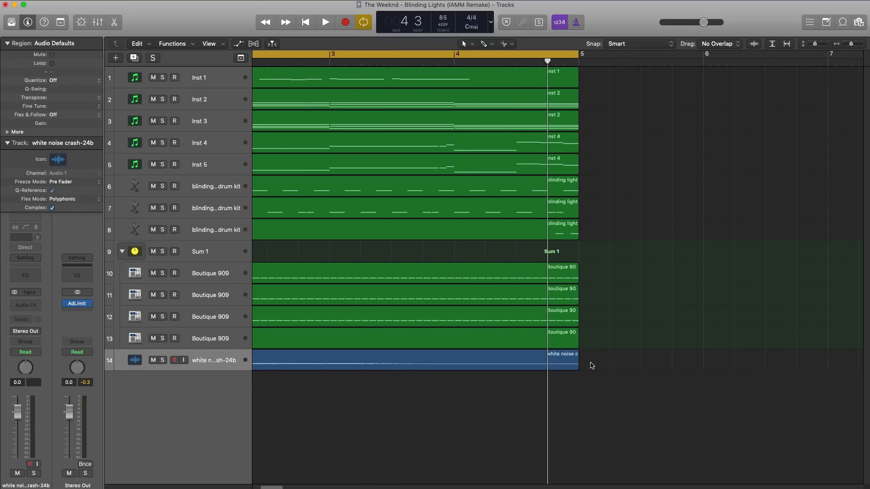
Play the loop from bar 1 to check the white noise crash against the full mix.
{"action": "scroll", "coordinate": [591, 365], "scroll_direction": "down", "scroll_amount": 6}
{"action": "key", "text": "space"}
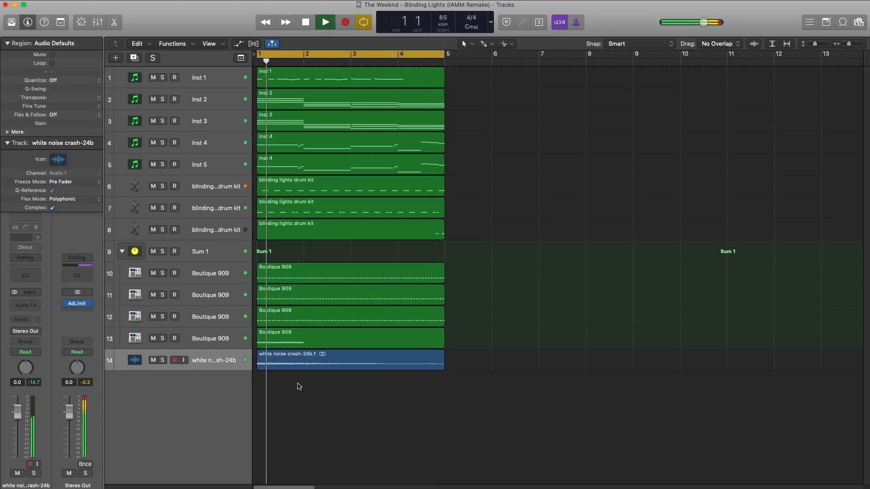
{"action": "scroll", "coordinate": [320, 380], "scroll_direction": "up", "scroll_amount": 5}
{"action": "scroll", "coordinate": [320, 379], "scroll_direction": "up", "scroll_amount": 5}
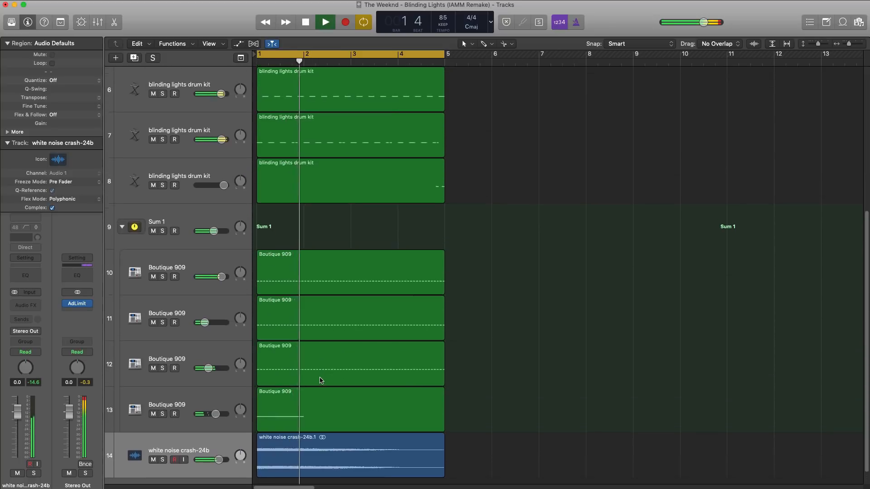
{"action": "key", "text": "space"}
Bounce the crash region in place to a new track named "rever white noise" with the source muted, and move the original track below it.
{"action": "left_click", "coordinate": [366, 418]}
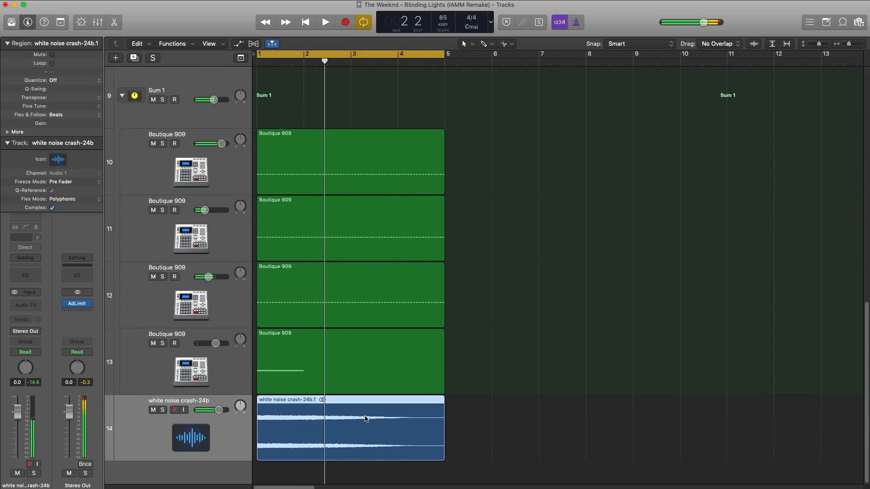
{"action": "right_click", "coordinate": [366, 418]}
{"action": "left_click", "coordinate": [389, 420]}
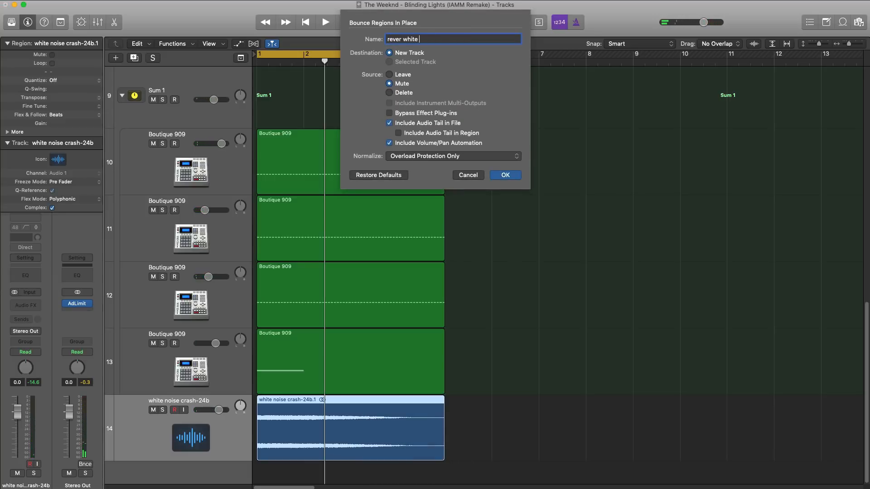
{"action": "key", "text": "Return"}
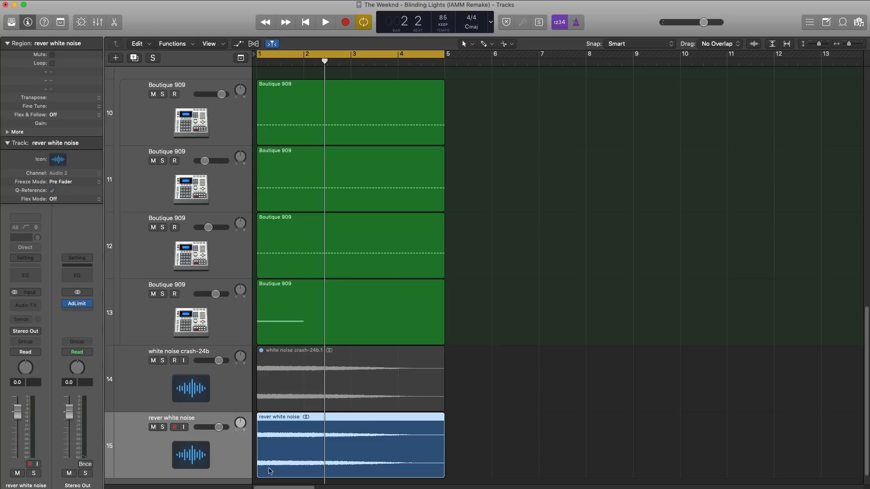
{"action": "left_click", "coordinate": [204, 385]}
{"action": "left_click_drag", "start_coordinate": [158, 373], "coordinate": [173, 453]}
Reverse the whole audio file of the rever white noise region.
{"action": "left_click", "coordinate": [292, 385]}
{"action": "double_click", "coordinate": [303, 384]}
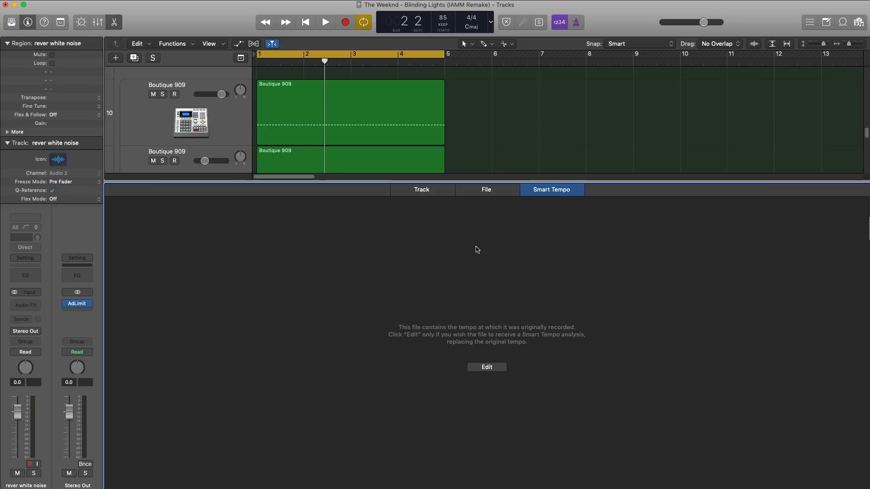
{"action": "left_click", "coordinate": [480, 192]}
{"action": "left_click", "coordinate": [189, 203]}
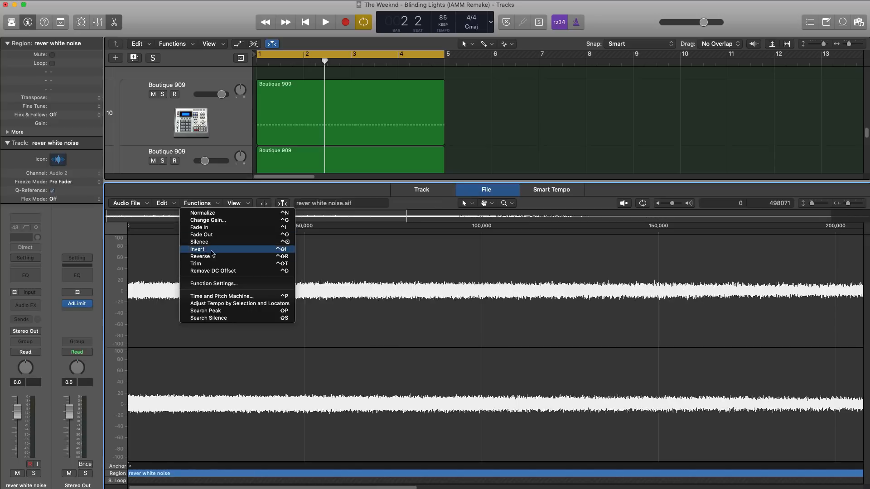
{"action": "left_click", "coordinate": [219, 261]}
{"action": "key", "text": "x"}
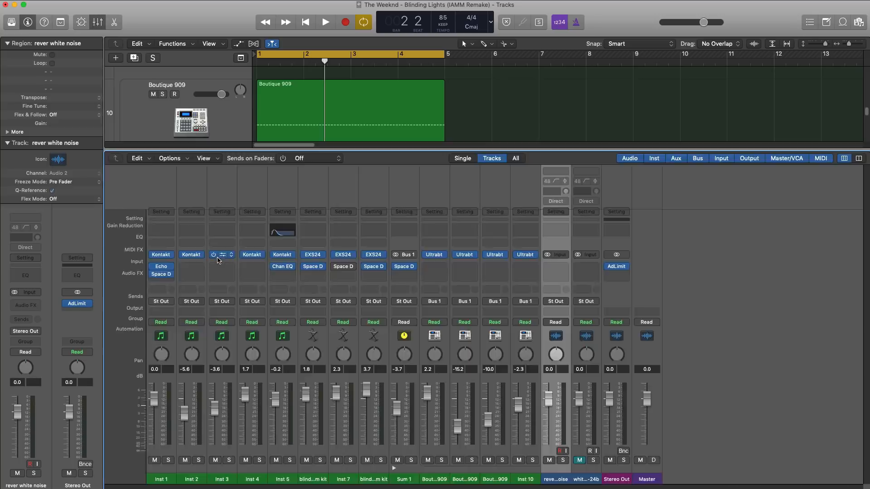
{"action": "key", "text": "x"}
Play the full mix and lower the rever white noise track's volume to -4.1 dB.
{"action": "key", "text": "space"}
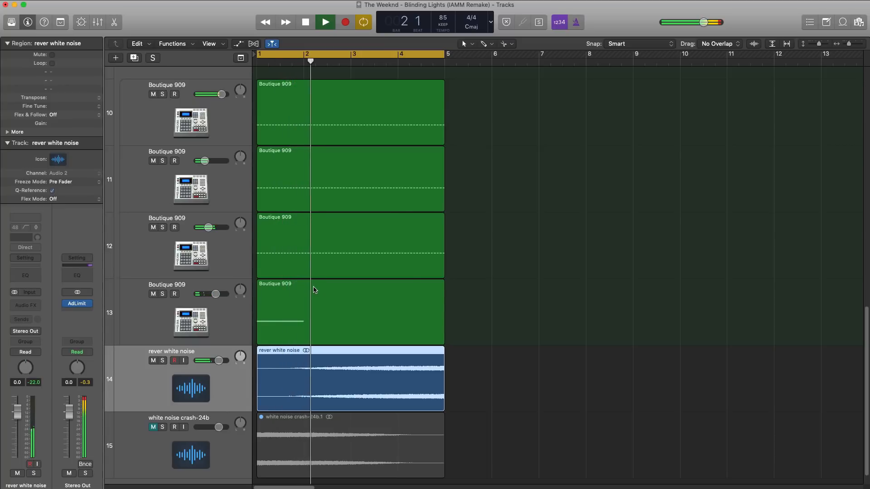
{"action": "scroll", "coordinate": [305, 364], "scroll_direction": "down", "scroll_amount": 8}
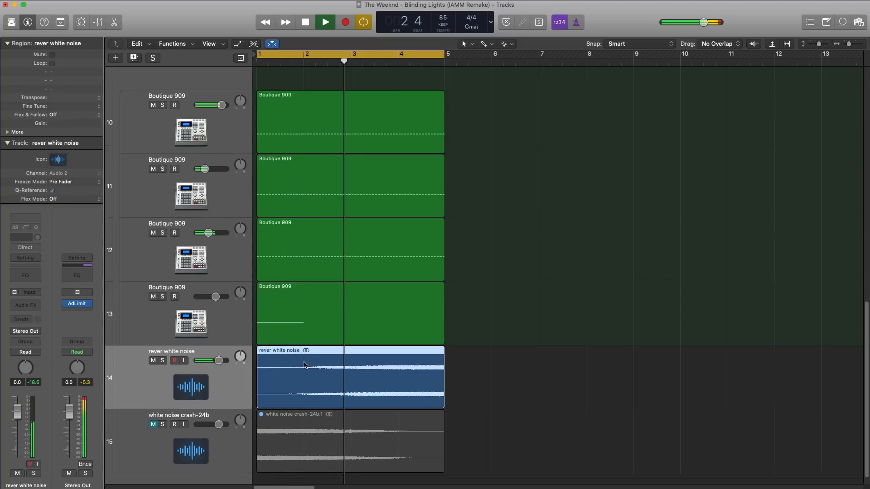
{"action": "scroll", "coordinate": [305, 364], "scroll_direction": "down", "scroll_amount": 3}
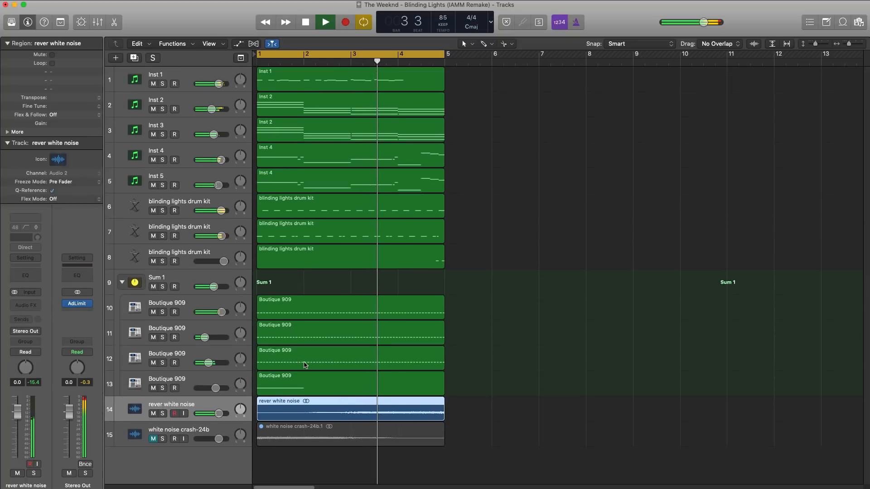
{"action": "left_click", "coordinate": [163, 413]}
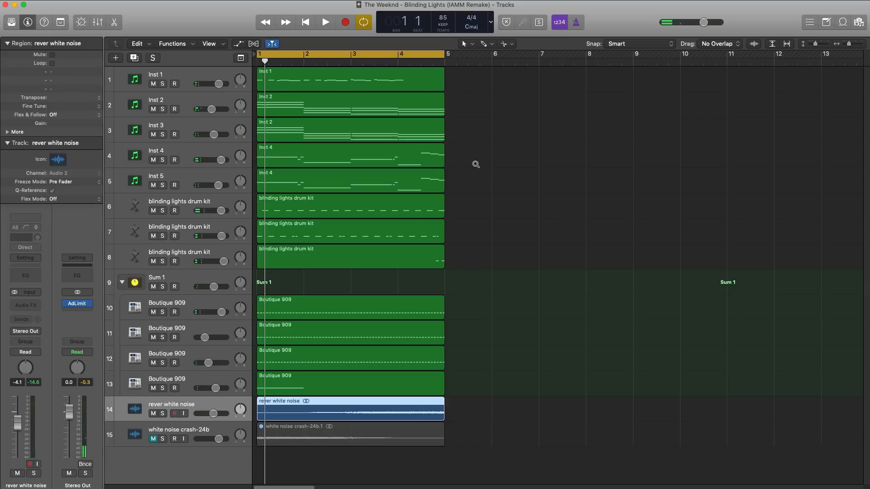
Duplicate the Inst 4 track with its settings and copy the Inst 4 region to bar 5 on the new track.
{"action": "scroll", "coordinate": [475, 164], "scroll_direction": "down", "scroll_amount": 5}
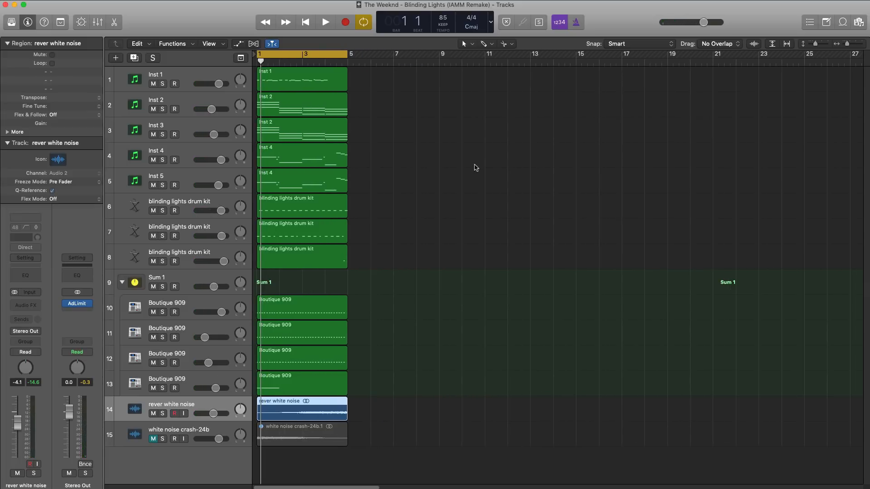
{"action": "left_click", "coordinate": [193, 156]}
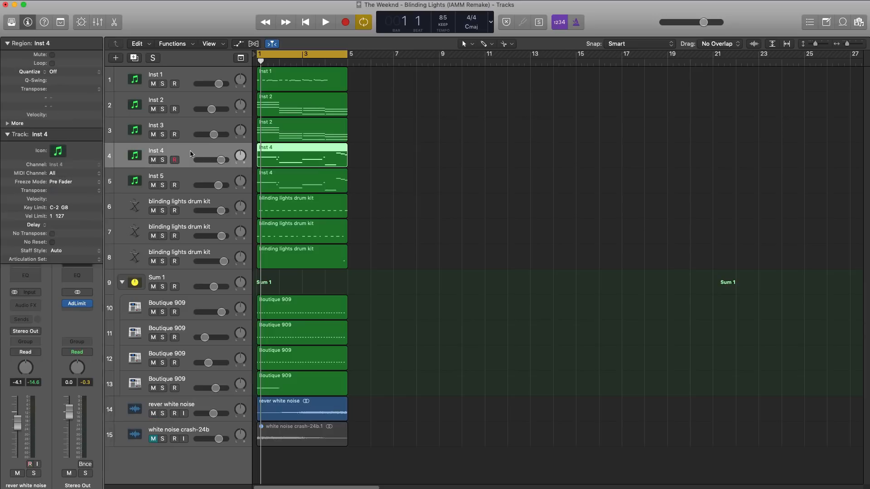
{"action": "left_click", "coordinate": [133, 58]}
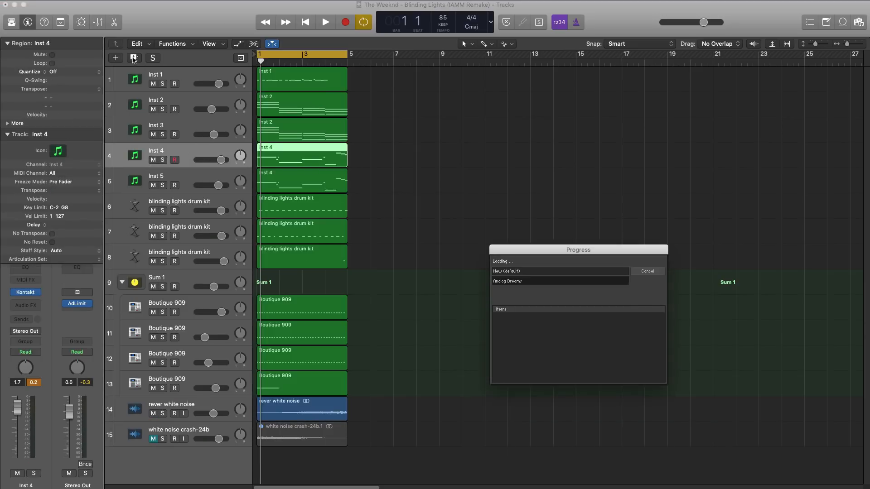
{"action": "left_click_drag", "start_coordinate": [309, 164], "coordinate": [393, 185]}
Shift the cycle range to bars 5–9, copy the first two drum kit regions to bar 5, and play the section.
{"action": "left_click_drag", "start_coordinate": [326, 63], "coordinate": [428, 65]}
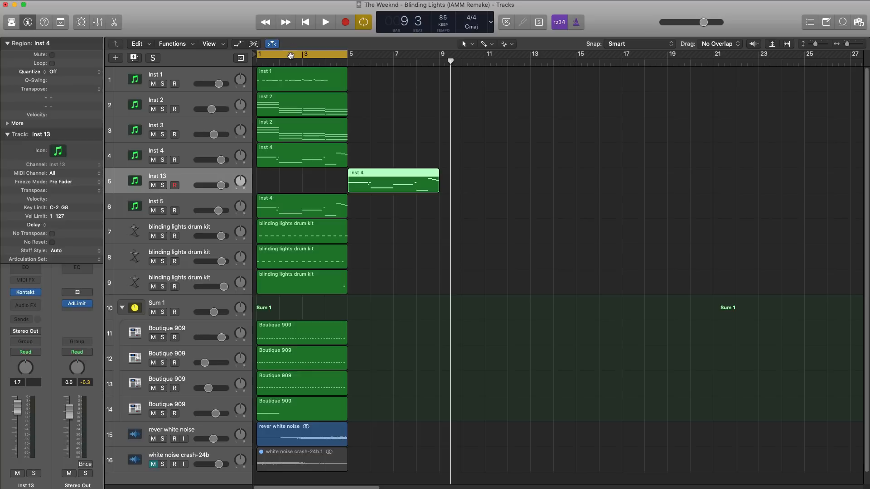
{"action": "left_click_drag", "start_coordinate": [290, 56], "coordinate": [381, 56]}
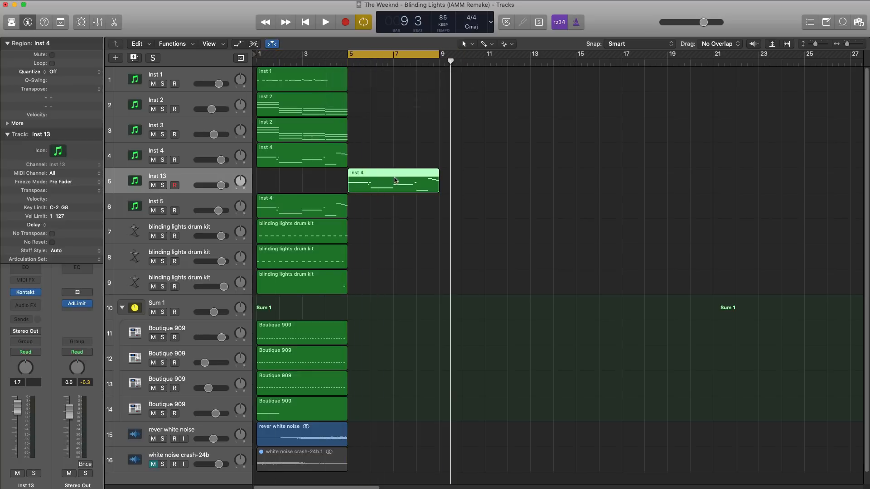
{"action": "left_click_drag", "start_coordinate": [330, 237], "coordinate": [419, 237]}
{"action": "left_click_drag", "start_coordinate": [310, 257], "coordinate": [401, 264]}
{"action": "key", "text": "space"}
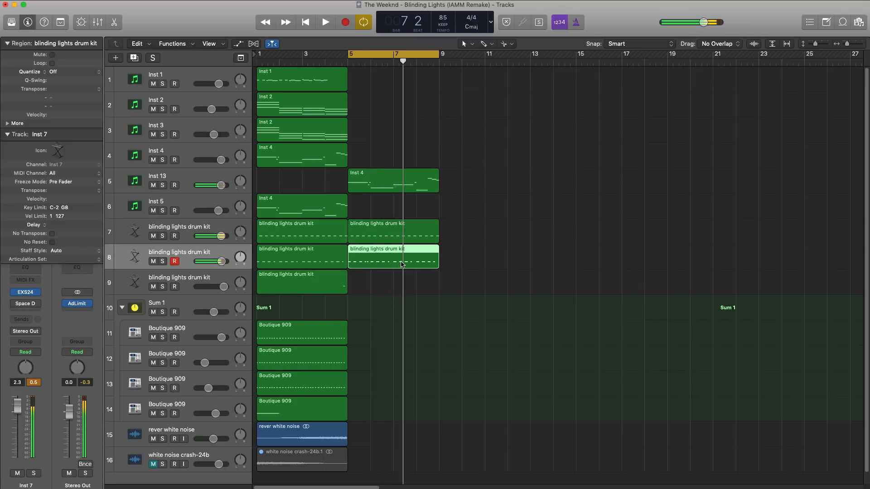
Add a Channel EQ to Inst 13 and enable its high-cut filter at 310 Hz while the section plays.
{"action": "left_click", "coordinate": [402, 187]}
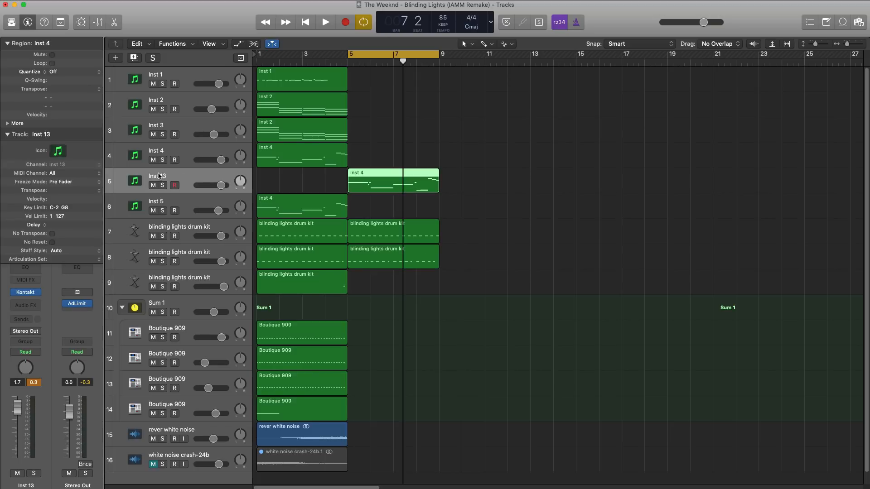
{"action": "left_click", "coordinate": [29, 271]}
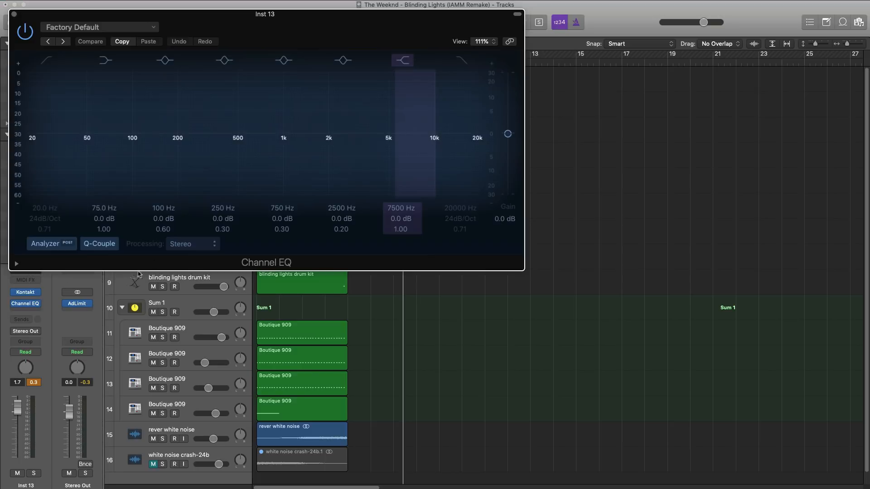
{"action": "left_click", "coordinate": [461, 60]}
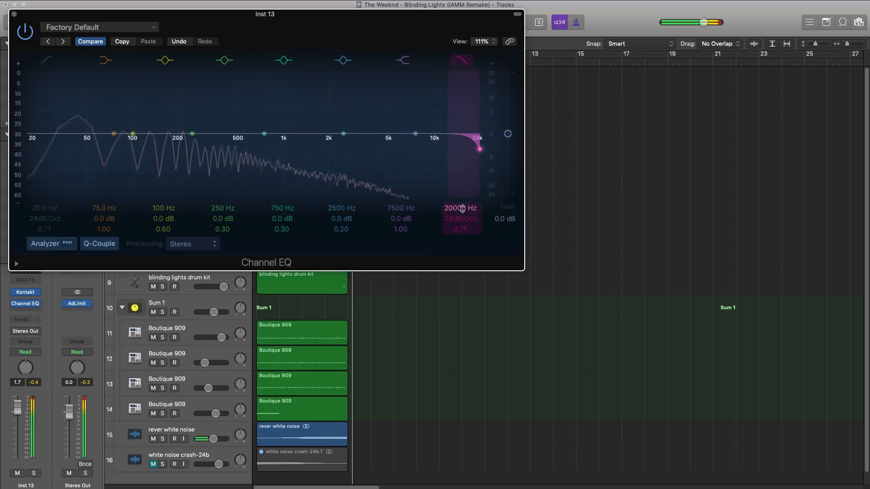
{"action": "left_click_drag", "start_coordinate": [462, 209], "coordinate": [462, 274]}
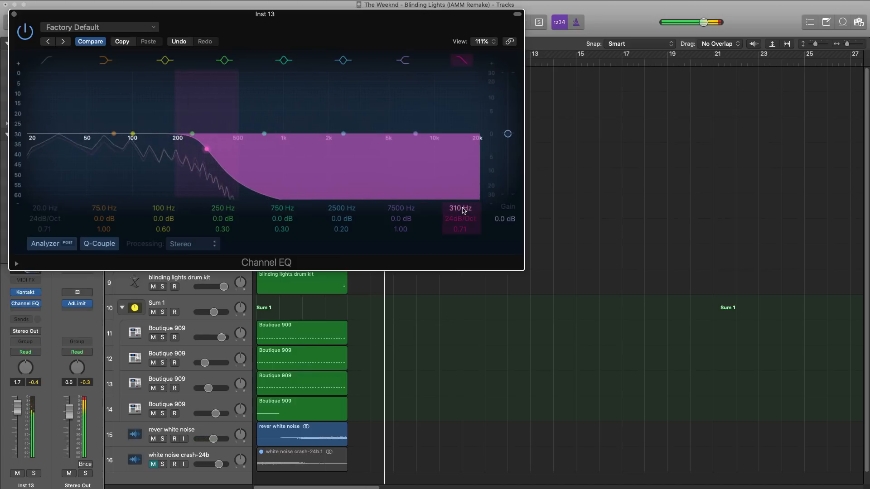
{"action": "left_click", "coordinate": [14, 15]}
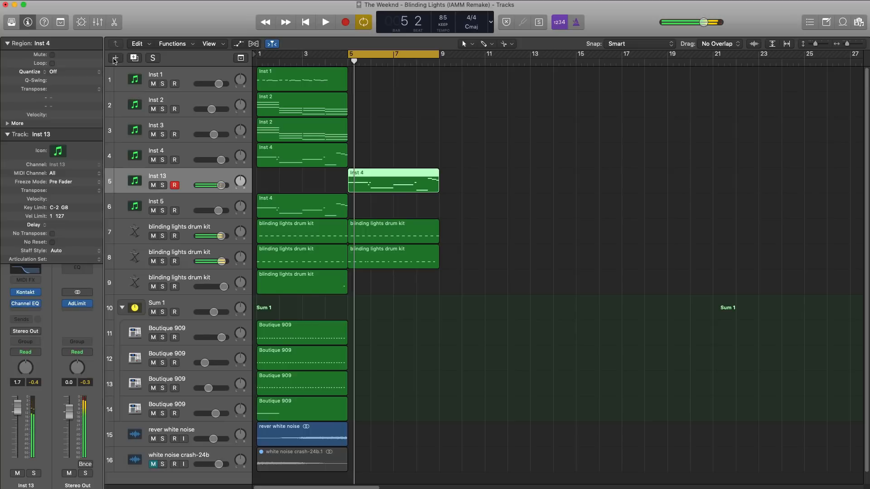
Duplicate the Inst 13 track with its settings and remove the Channel EQ from the new track.
{"action": "left_click", "coordinate": [135, 59]}
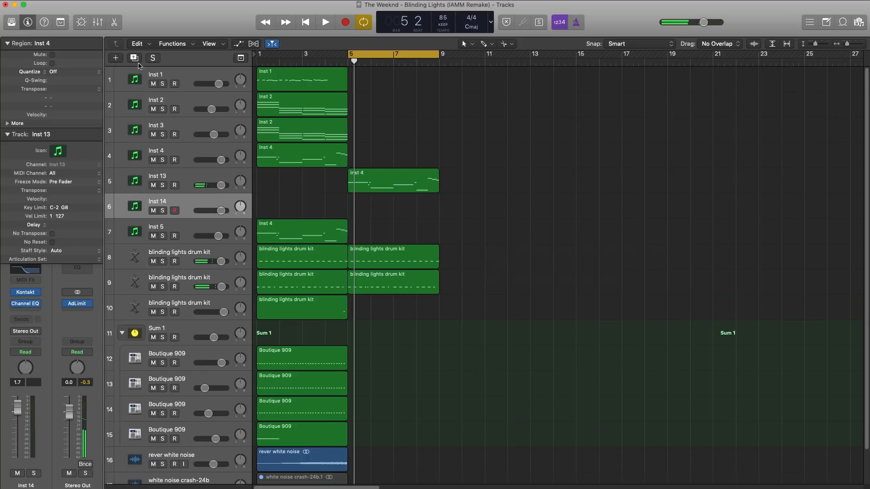
{"action": "left_click", "coordinate": [38, 304]}
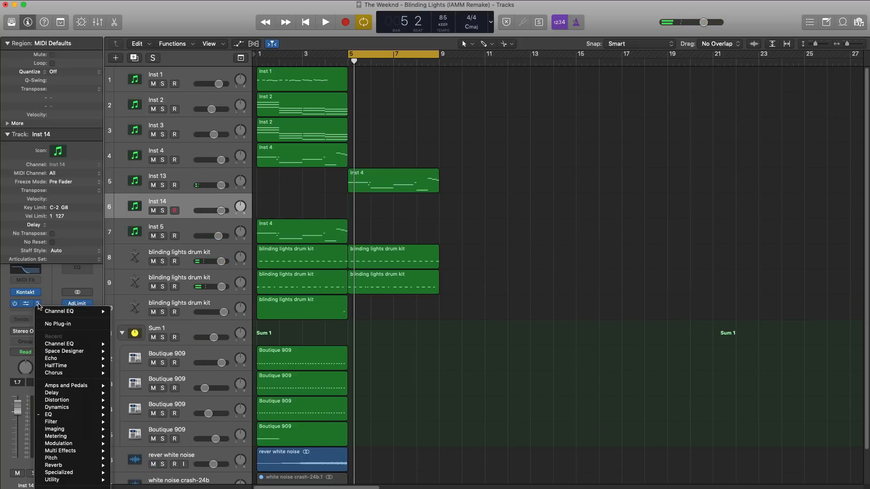
{"action": "left_click", "coordinate": [49, 324]}
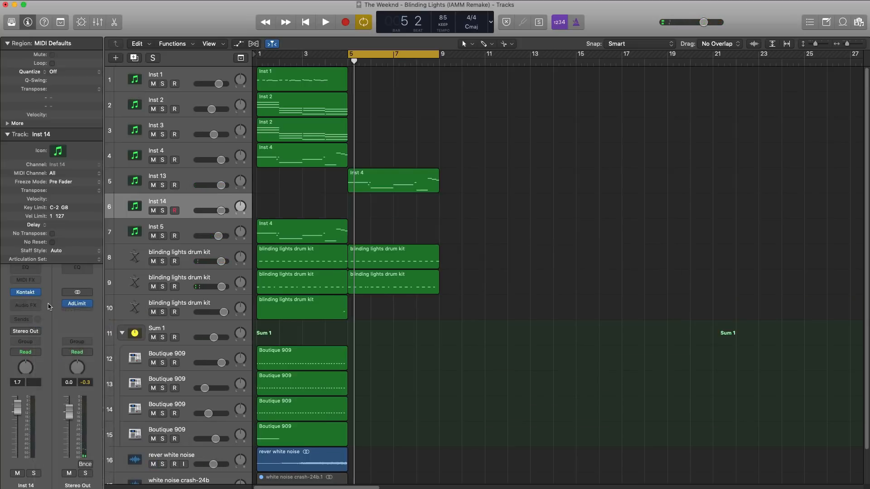
Load the Crystal Enigma lead preset in Analog Dreams in Inst 14's Kontakt instrument.
{"action": "left_click", "coordinate": [25, 294]}
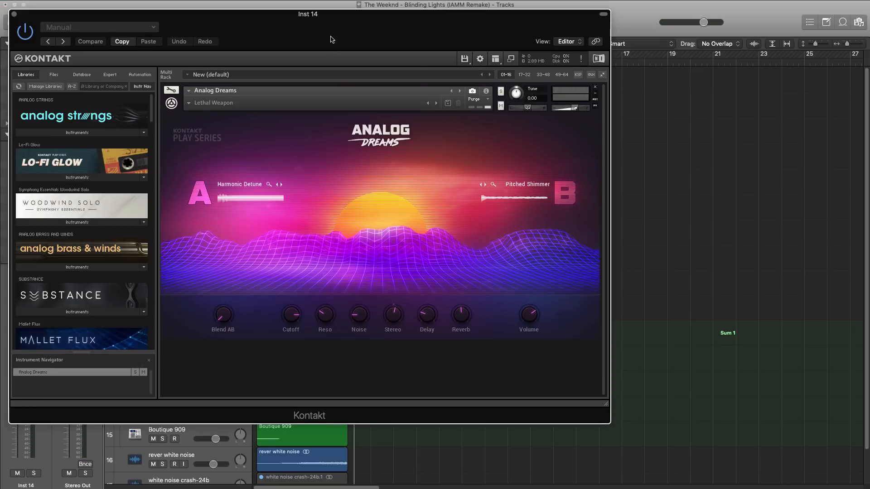
{"action": "left_click_drag", "start_coordinate": [332, 40], "coordinate": [453, 61]}
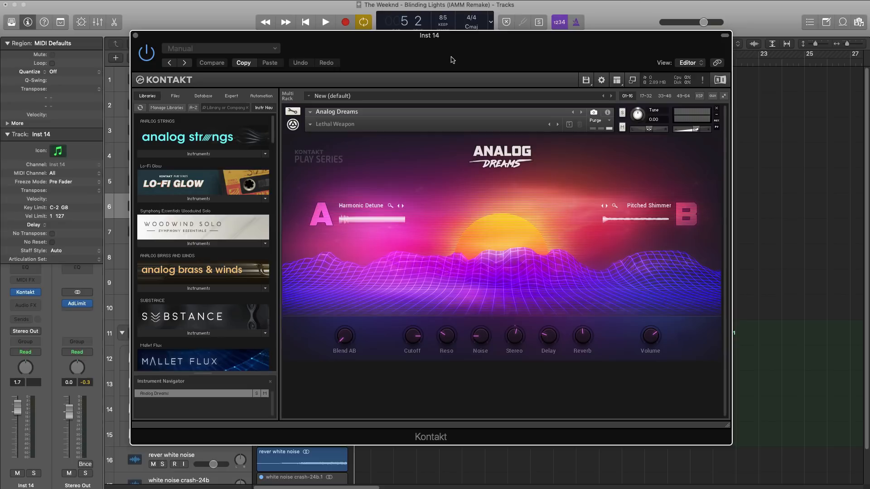
{"action": "left_click", "coordinate": [312, 125]}
{"action": "mouse_move", "coordinate": [325, 151]}
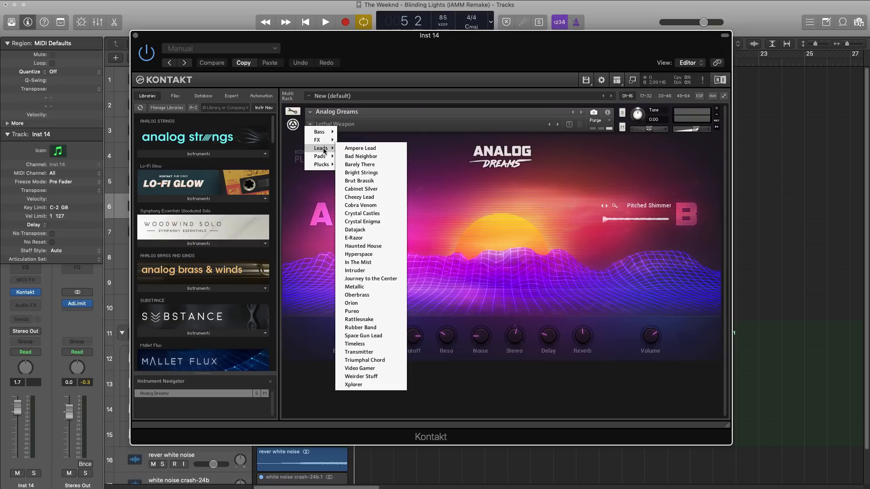
{"action": "left_click", "coordinate": [375, 223]}
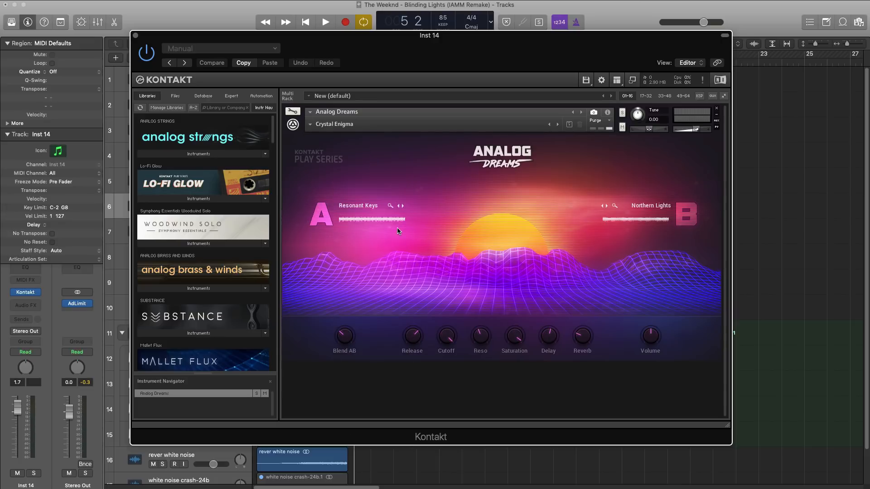
{"action": "left_click", "coordinate": [135, 36]}
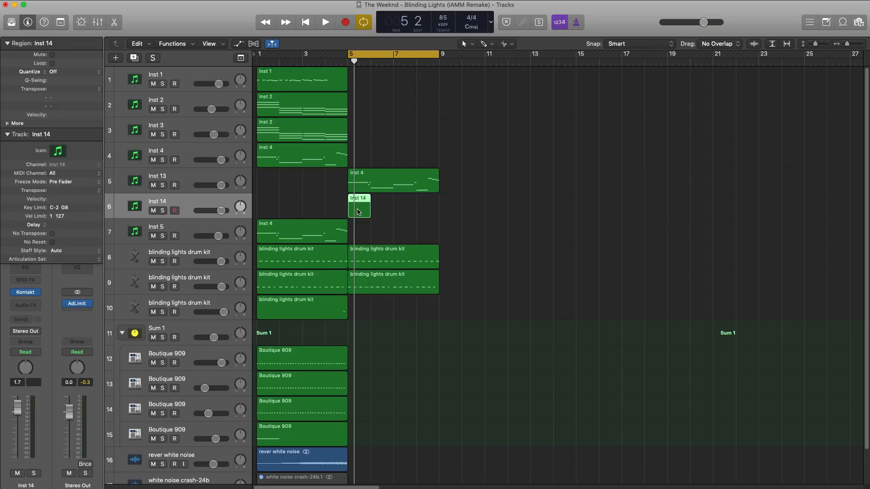
Extend the empty Inst 14 region to bar 9, open it in the Piano Roll, and assign the Pencil as the alternate tool.
{"action": "left_click_drag", "start_coordinate": [367, 209], "coordinate": [438, 213]}
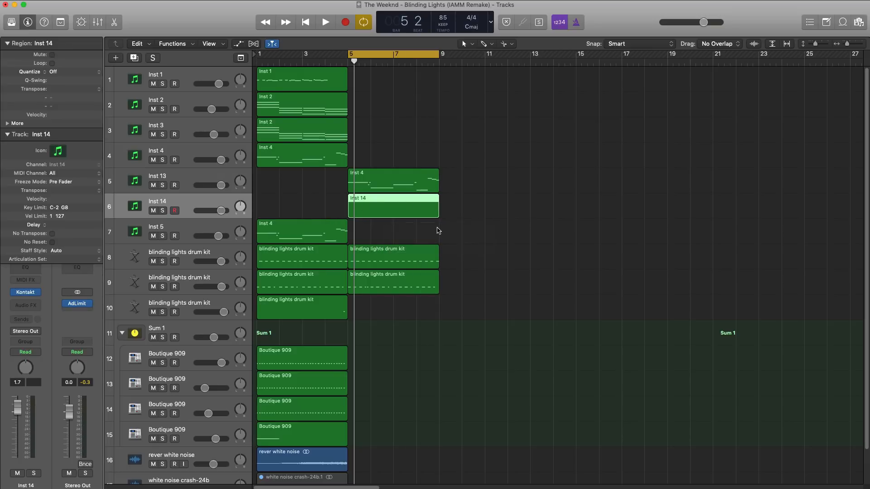
{"action": "key", "text": "space"}
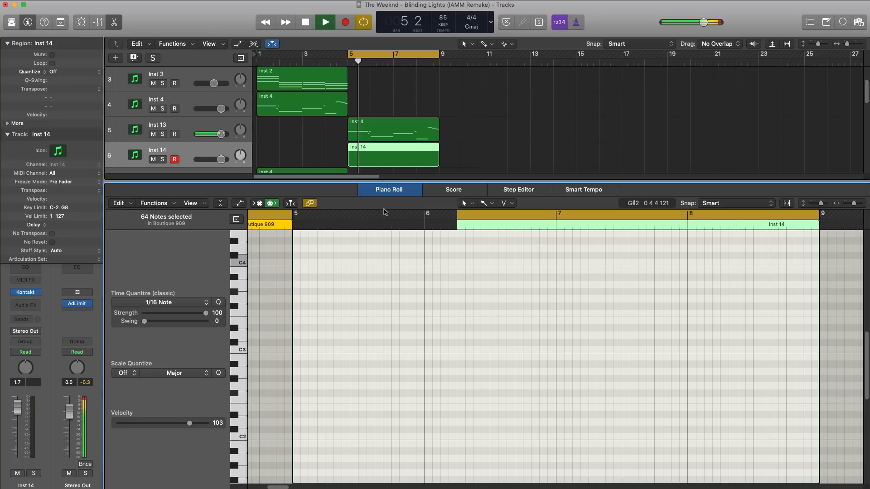
{"action": "key", "text": "e"}
{"action": "key", "text": "space"}
{"action": "left_click", "coordinate": [482, 212]}
{"action": "left_click", "coordinate": [482, 213]}
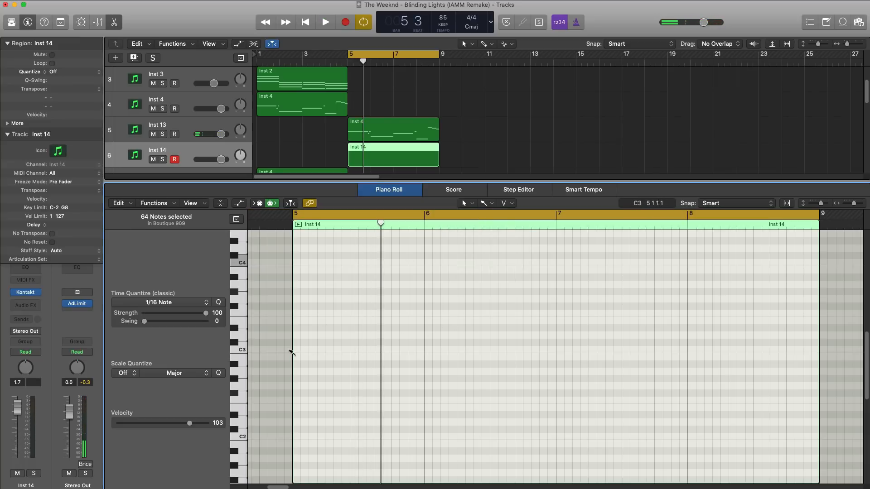
{"action": "left_click", "coordinate": [485, 202]}
{"action": "left_click", "coordinate": [492, 228]}
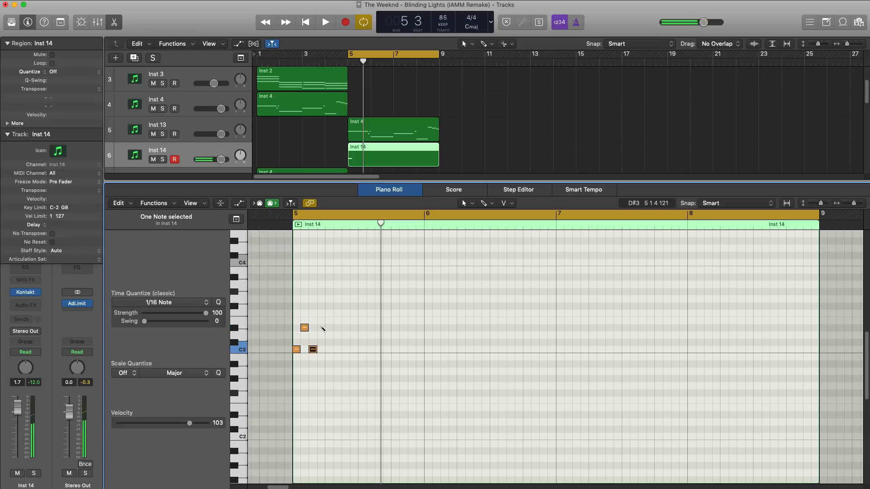
Enter consecutive sixteenth notes C3, D#3, C3, D#3, E3 and F#3 from the start of bar 5 in Inst 14, auditioning them.
{"action": "left_click", "coordinate": [323, 328]}
{"action": "key", "text": "space"}
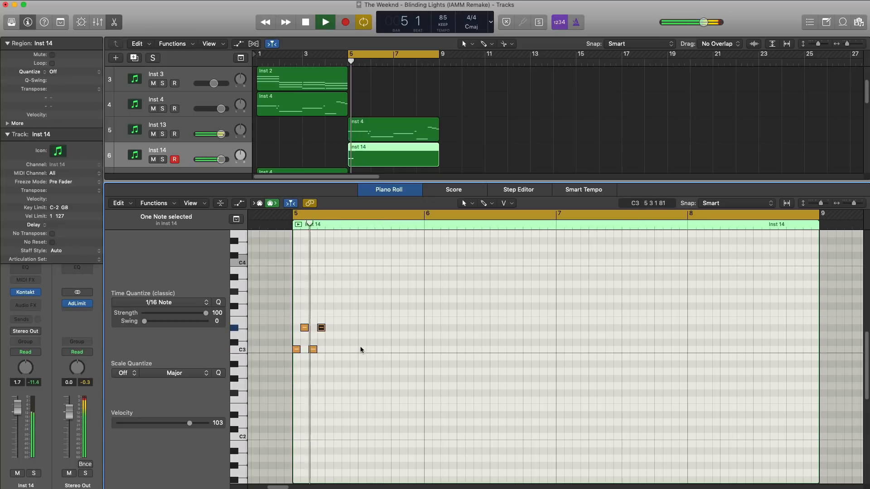
{"action": "key", "text": "space"}
{"action": "left_click", "coordinate": [337, 307]}
{"action": "key", "text": "space"}
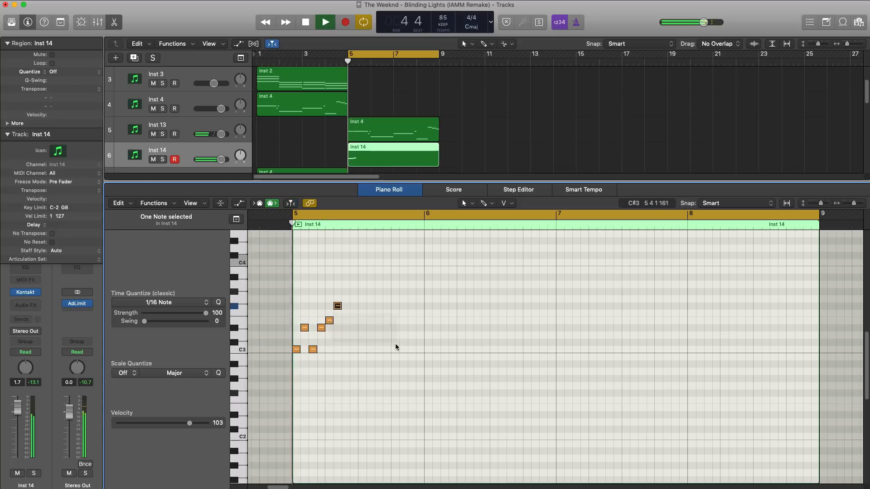
{"action": "key", "text": "space"}
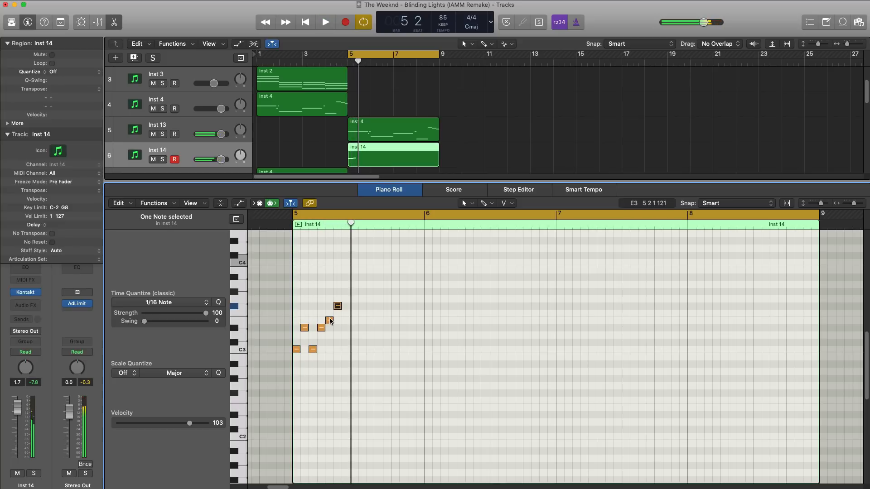
Raise the fifth and sixth notes to F3 and G3, and add a C3 on the eighth sixteenth of bar 5.
{"action": "left_click_drag", "start_coordinate": [330, 321], "coordinate": [330, 314]}
{"action": "key", "text": "space"}
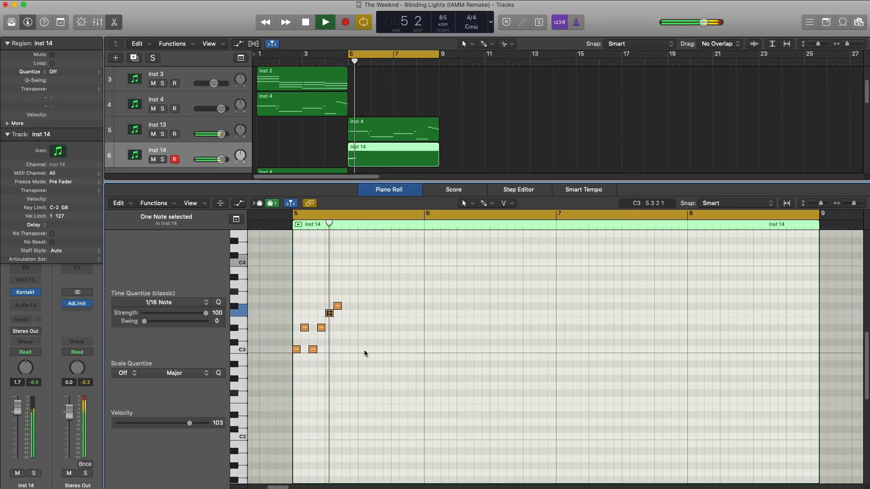
{"action": "left_click", "coordinate": [353, 350]}
{"action": "key", "text": "space"}
{"action": "key", "text": "space"}
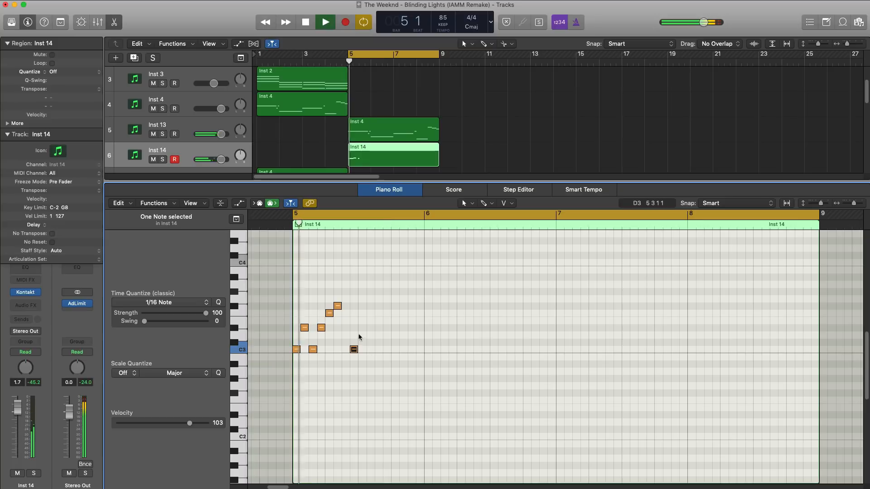
{"action": "left_click_drag", "start_coordinate": [337, 306], "coordinate": [338, 299]}
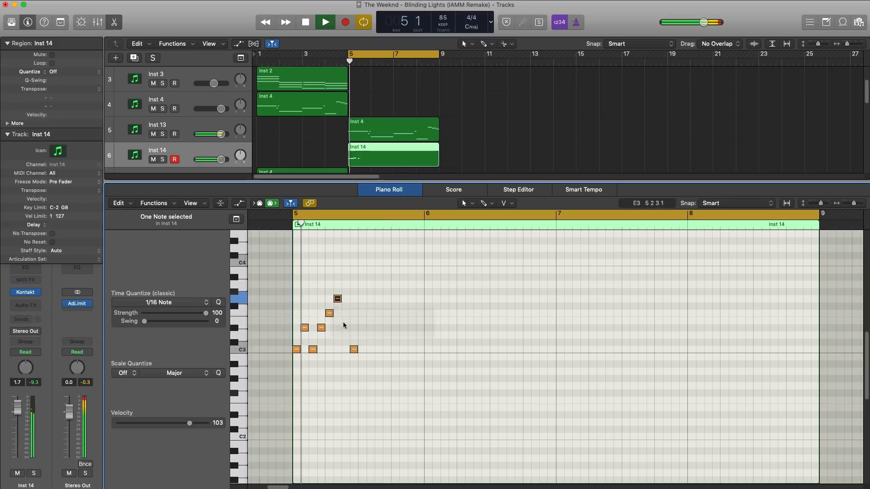
{"action": "key", "text": "space"}
{"action": "key", "text": "space"}
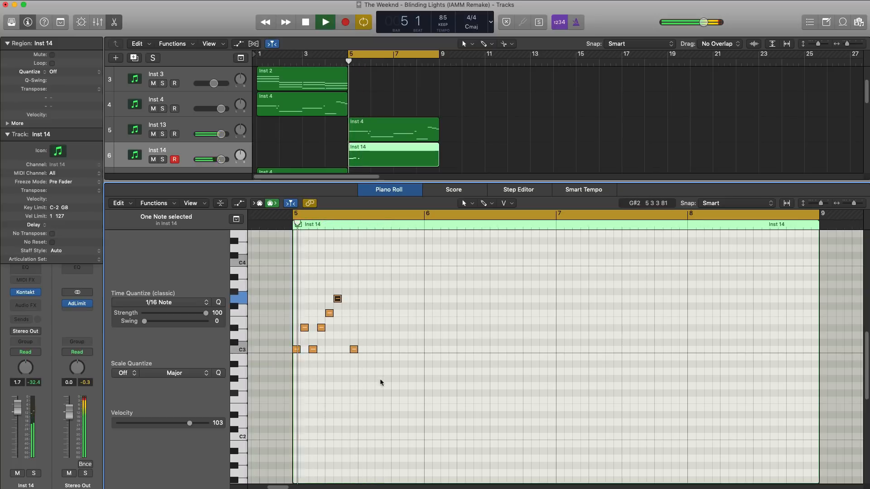
{"action": "key", "text": "space"}
Repeat the seven-note phrase directly after itself, delete the copy's first C3, and play the result.
{"action": "left_click_drag", "start_coordinate": [387, 372], "coordinate": [294, 278]}
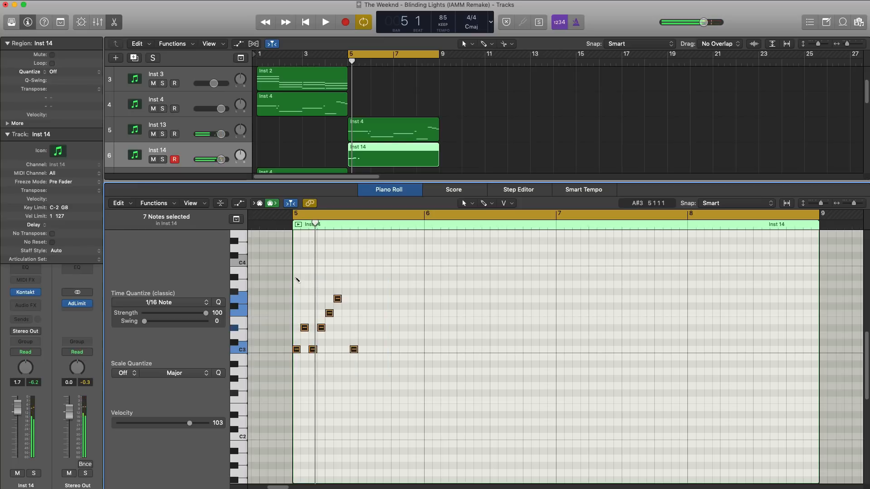
{"action": "key", "text": "super+r"}
{"action": "key", "text": "space"}
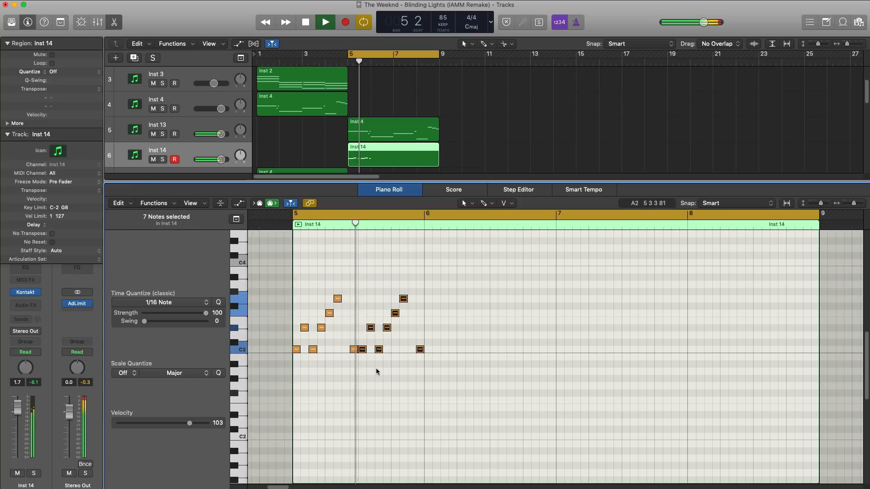
{"action": "key", "text": "space"}
{"action": "left_click", "coordinate": [363, 347]}
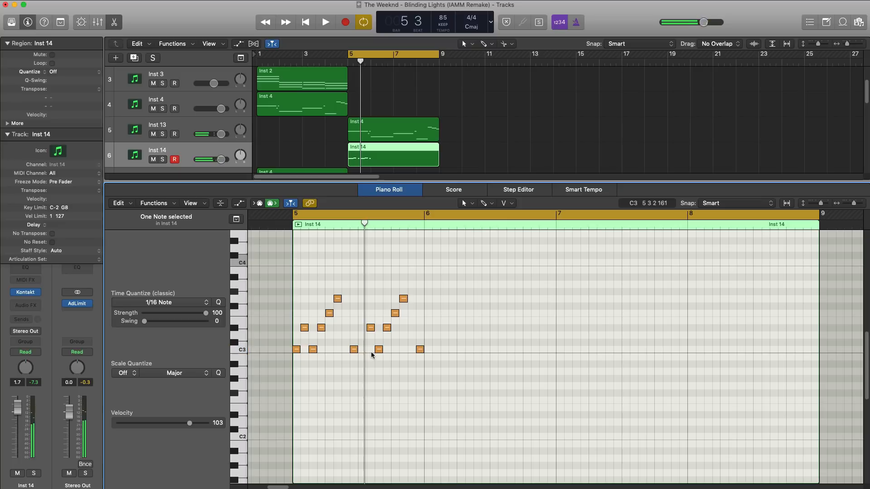
{"action": "key", "text": "space"}
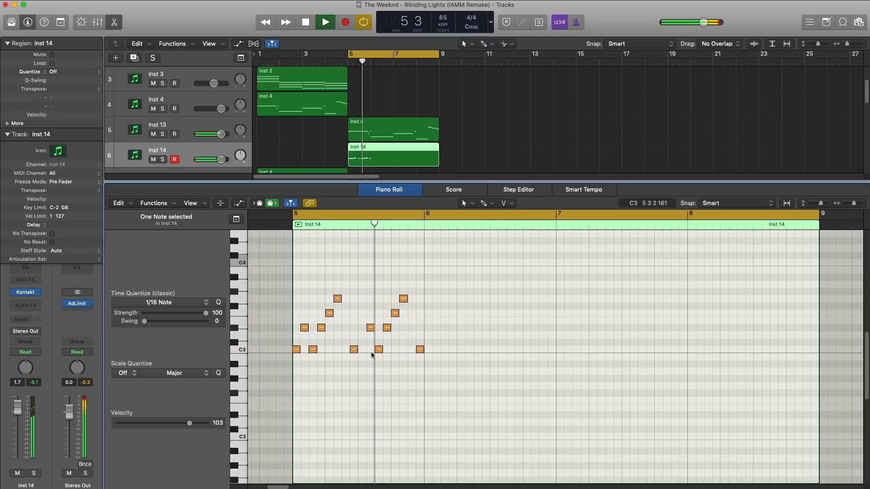
{"action": "key", "text": "space"}
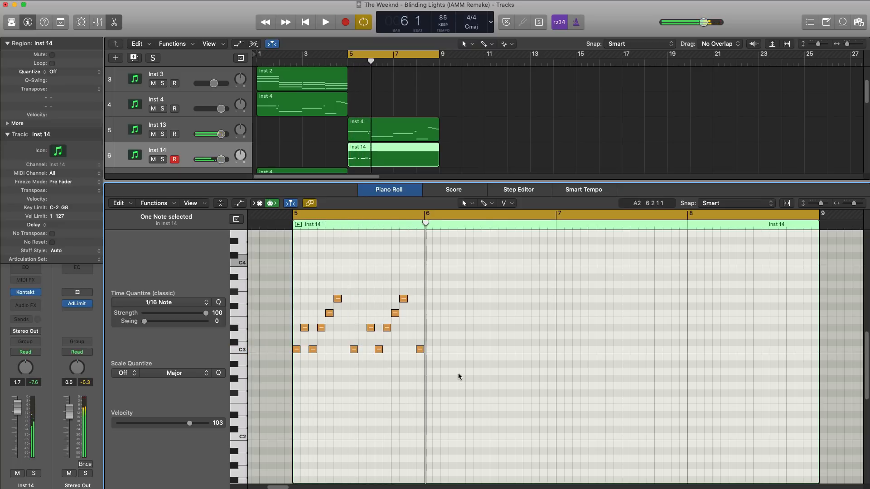
Copy the original seven-note phrase to the start of bar 6 and play it back.
{"action": "left_click_drag", "start_coordinate": [458, 376], "coordinate": [362, 288]}
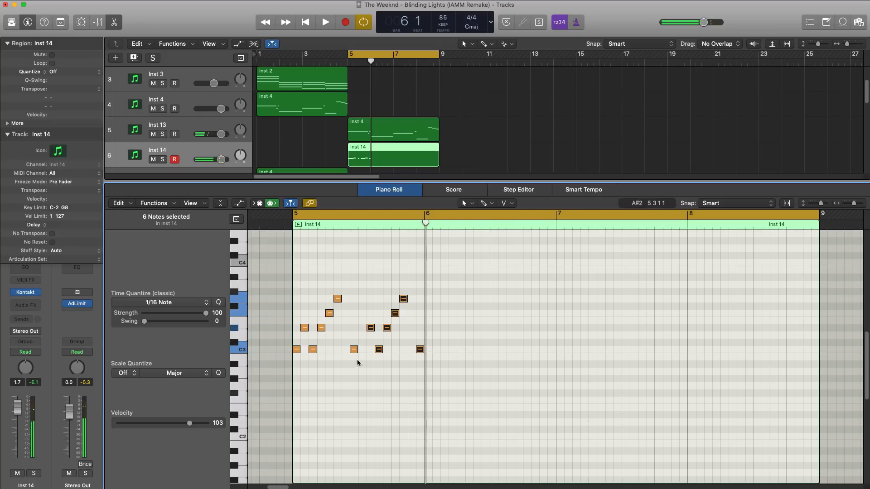
{"action": "left_click_drag", "start_coordinate": [357, 363], "coordinate": [299, 296]}
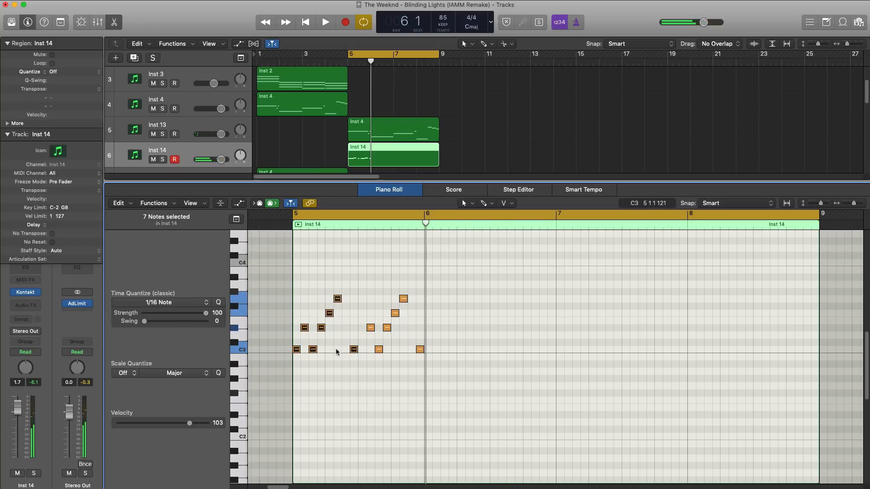
{"action": "left_click_drag", "start_coordinate": [297, 349], "coordinate": [433, 362]}
{"action": "key", "text": "space"}
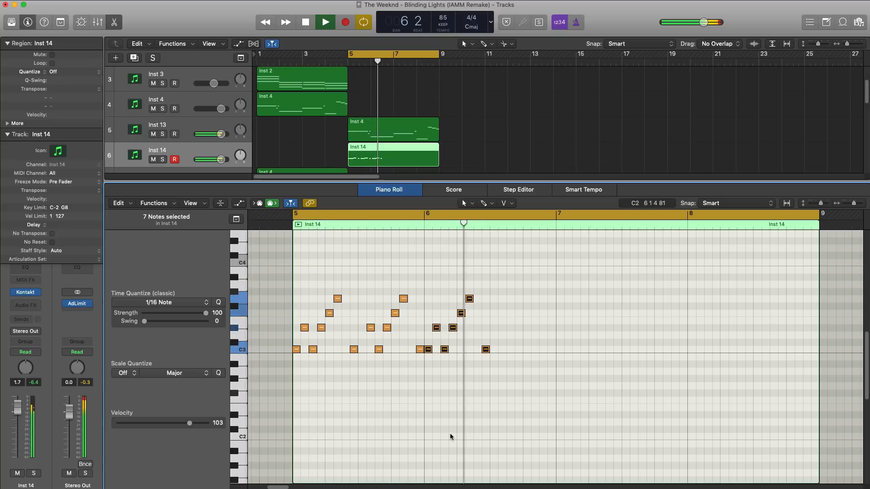
{"action": "key", "text": "space"}
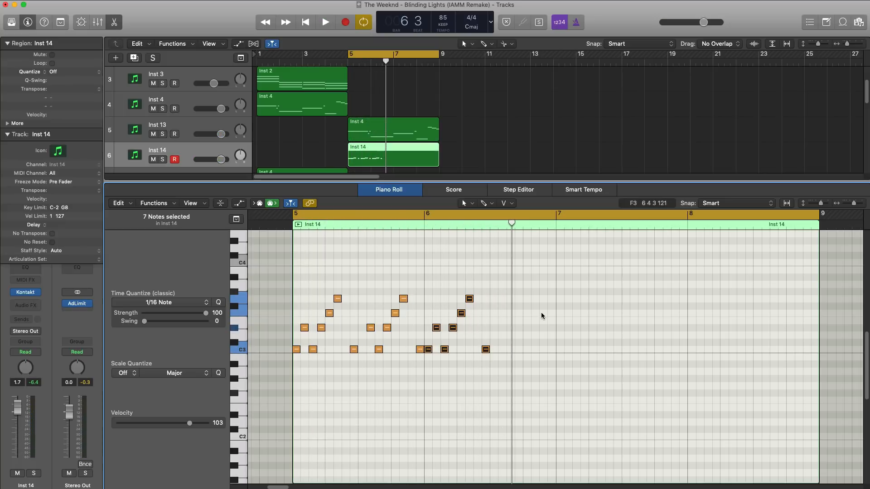
Add sixteenth notes D#3, C3, D#3, F3, G3 and C3 across the second half of bar 6, matching the rhythm of bar 5.
{"action": "left_click", "coordinate": [501, 328]}
{"action": "left_click", "coordinate": [518, 327]}
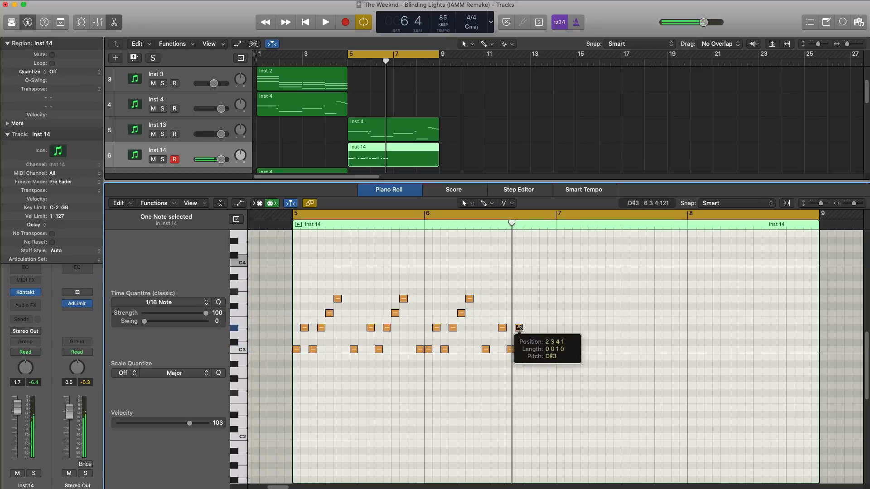
{"action": "key", "text": "space"}
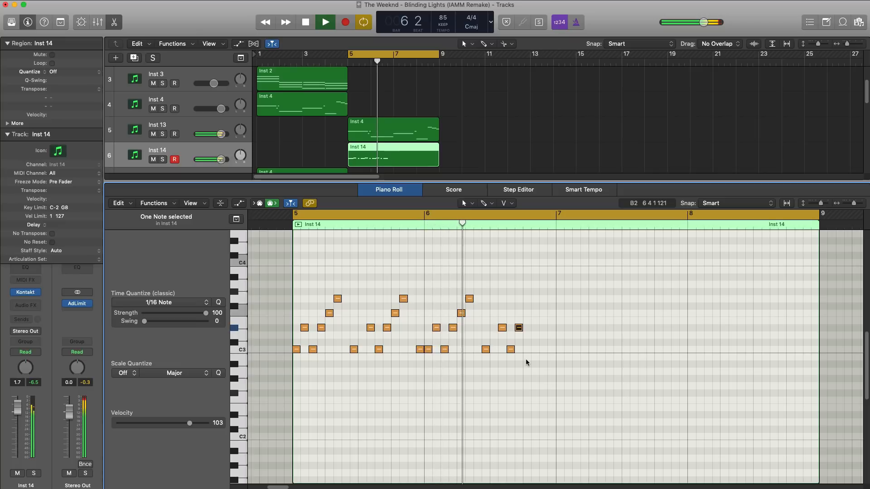
{"action": "key", "text": "space"}
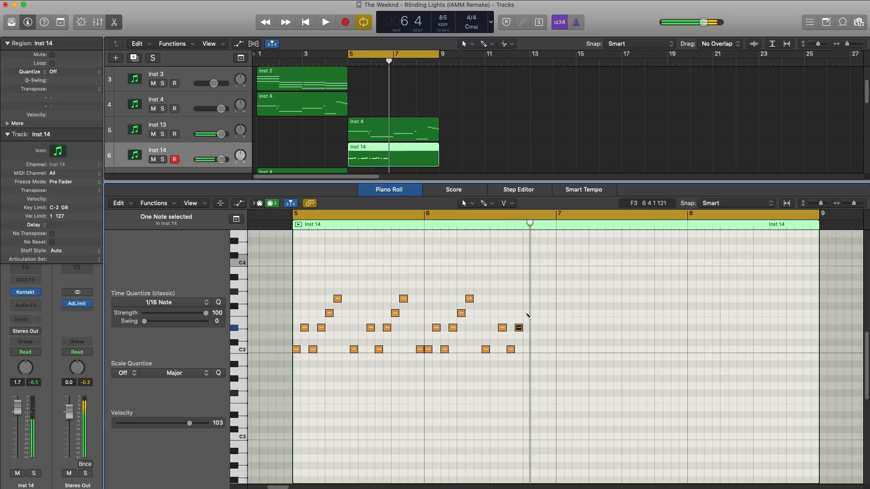
{"action": "key", "text": "space"}
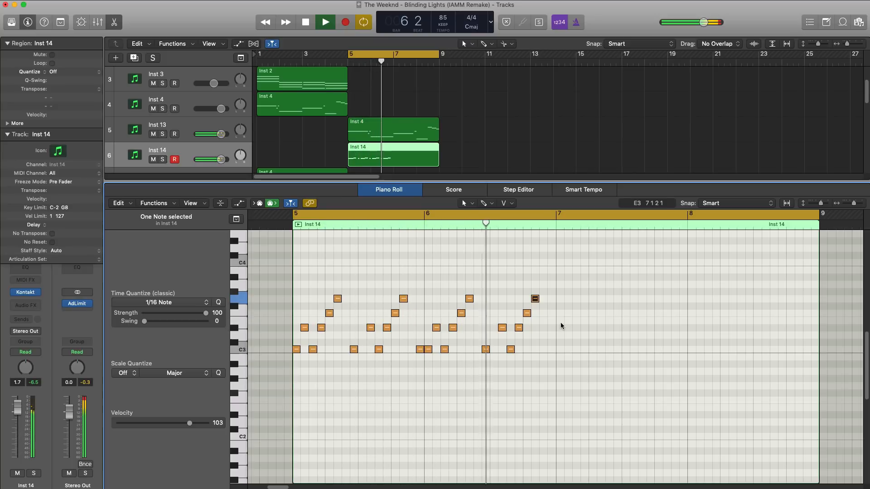
{"action": "left_click", "coordinate": [550, 349], "text": "super"}
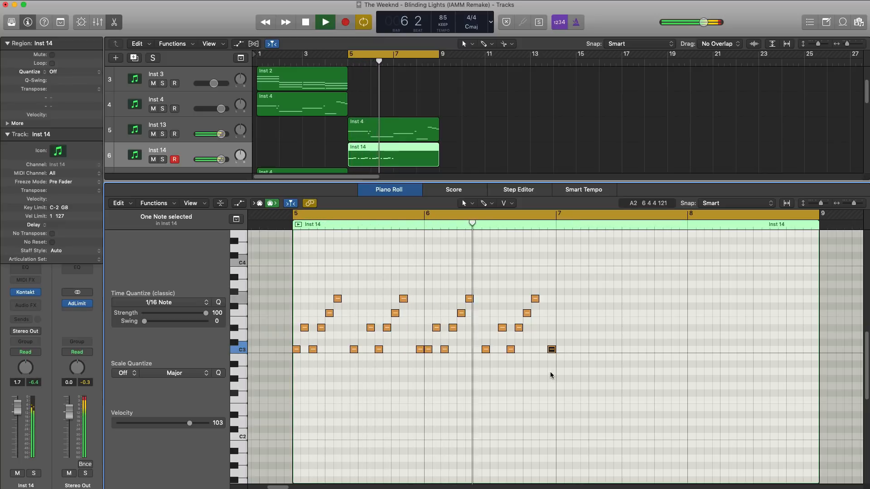
{"action": "key", "text": "space"}
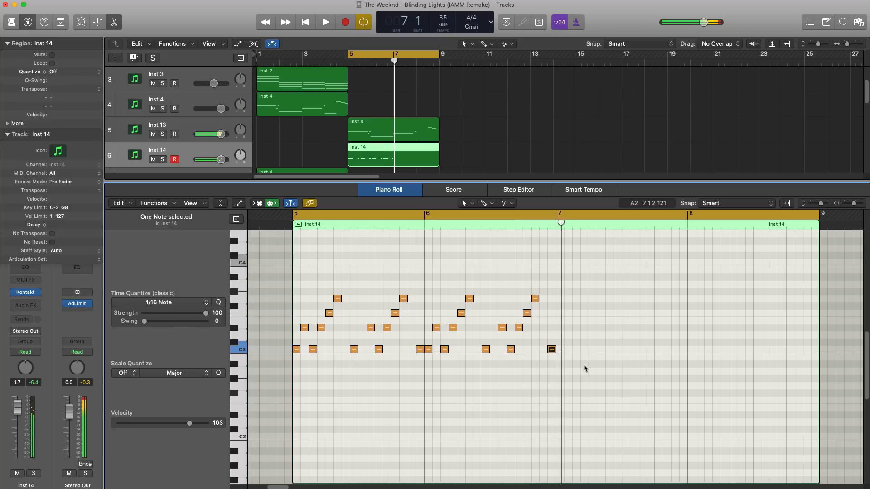
Copy all the lead notes from bars 5 and 6 to bar 7 and play the section.
{"action": "left_click_drag", "start_coordinate": [602, 366], "coordinate": [285, 274]}
{"action": "key", "text": "super+c"}
{"action": "key", "text": "super+v"}
{"action": "key", "text": "space"}
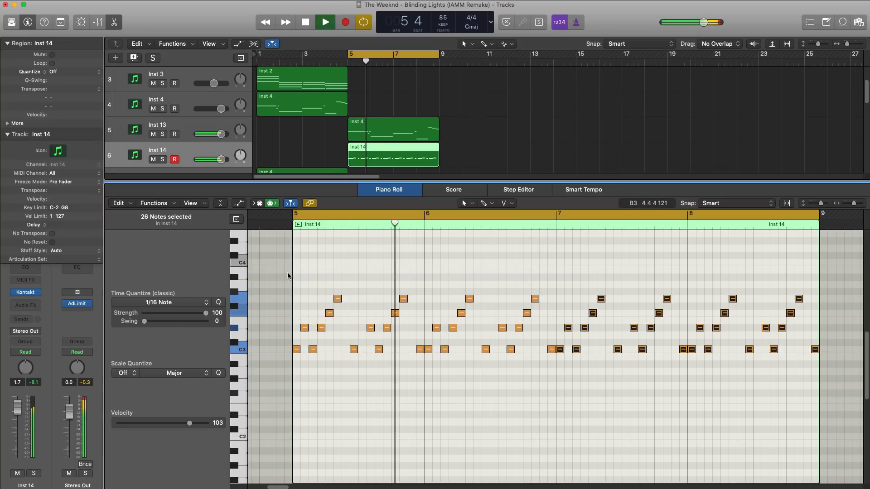
{"action": "key", "text": "space"}
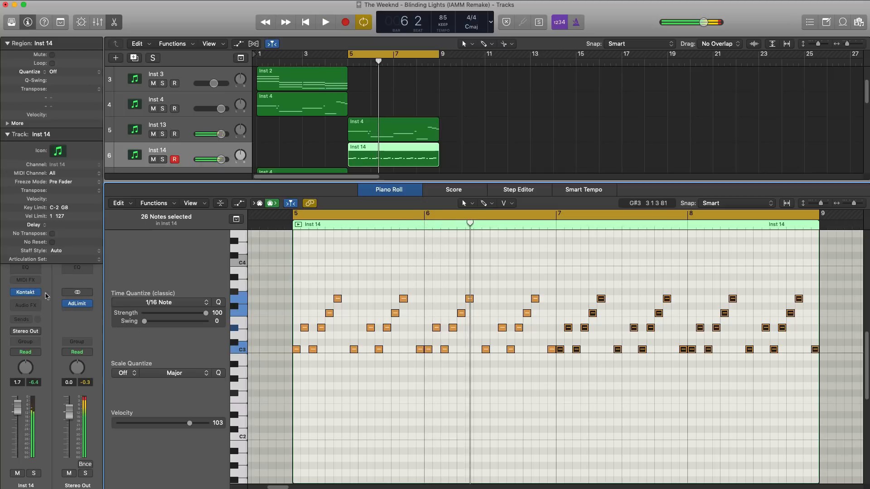
Raise Crystal Enigma's delay, reverb and volume in Kontakt, and lower the Inst 14 channel fader to -5.6 dB.
{"action": "left_click", "coordinate": [39, 293]}
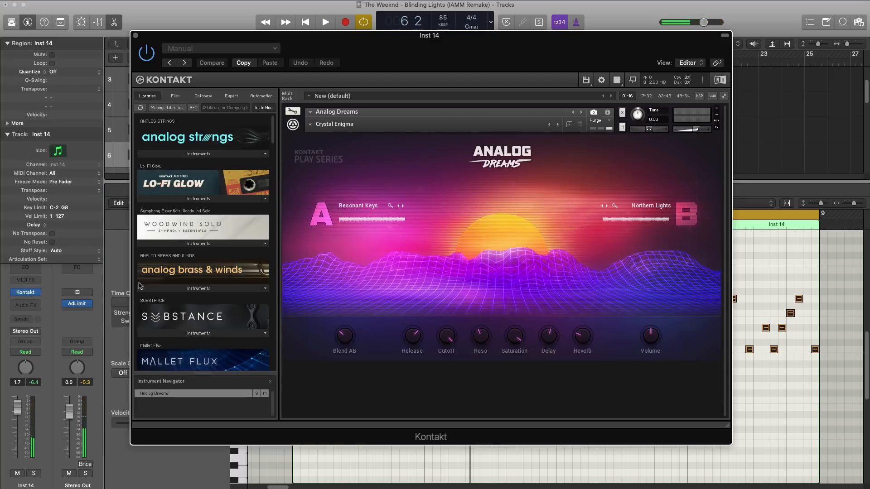
{"action": "key", "text": "space"}
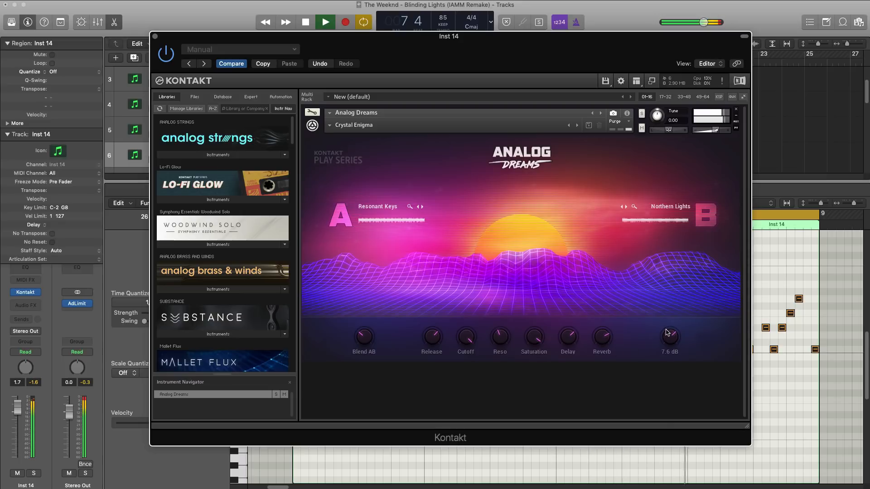
{"action": "left_click", "coordinate": [155, 36]}
{"action": "left_click", "coordinate": [19, 433]}
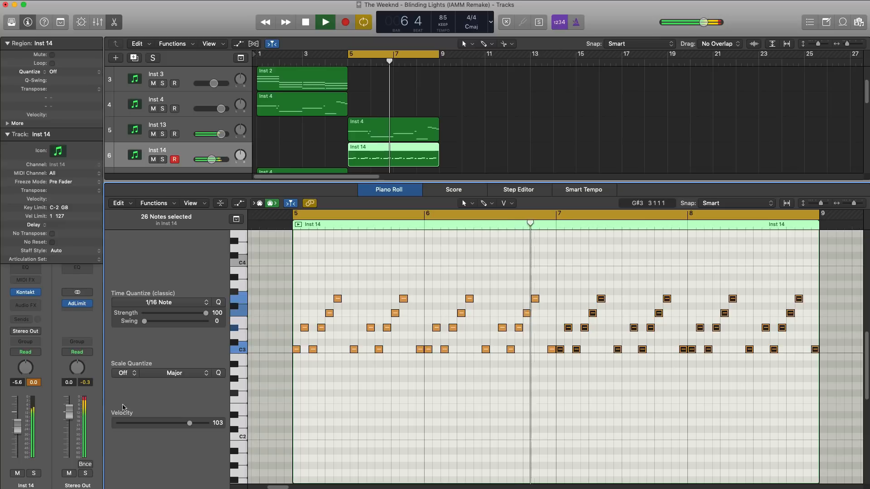
Insert Space Designer on Inst 14 and load the large plate reverb preset 02.0s Sustain Plate.
{"action": "left_click", "coordinate": [27, 305]}
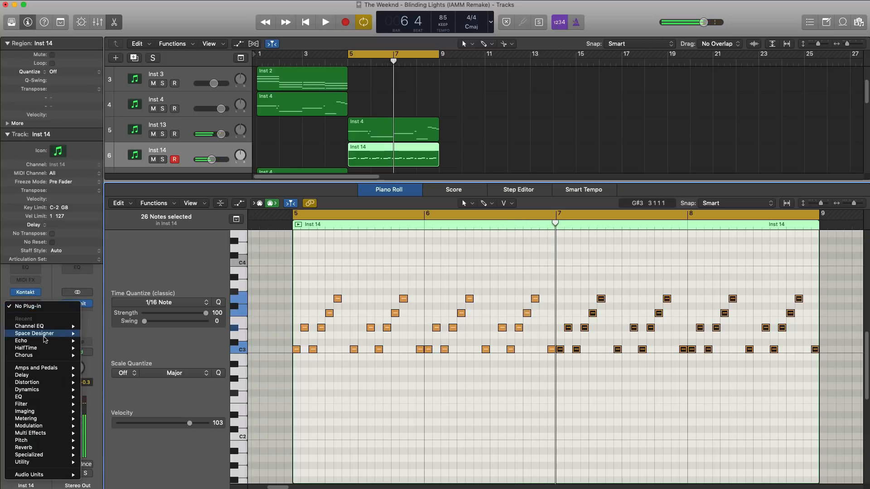
{"action": "left_click", "coordinate": [95, 334]}
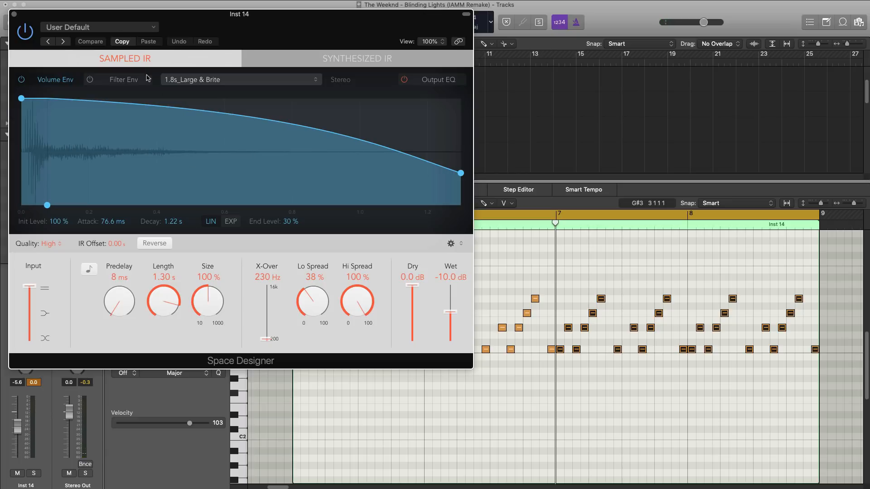
{"action": "left_click", "coordinate": [132, 26]}
{"action": "mouse_move", "coordinate": [130, 202]}
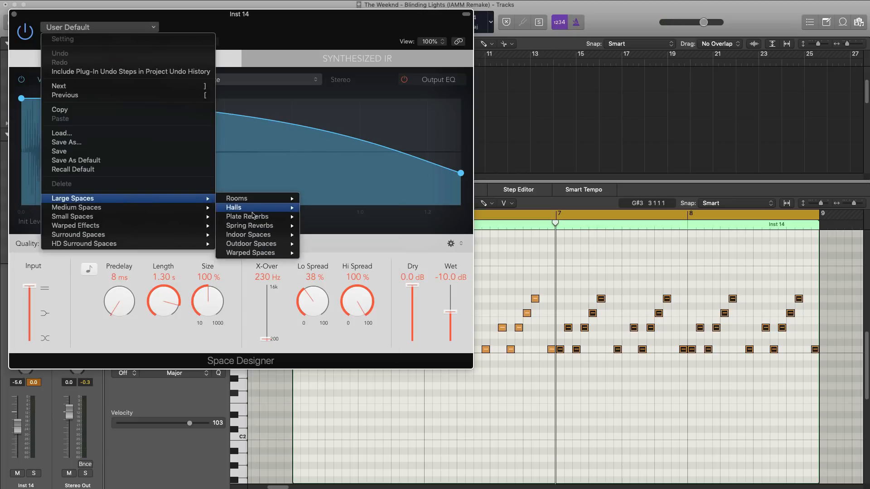
{"action": "mouse_move", "coordinate": [253, 216]}
{"action": "left_click", "coordinate": [339, 217]}
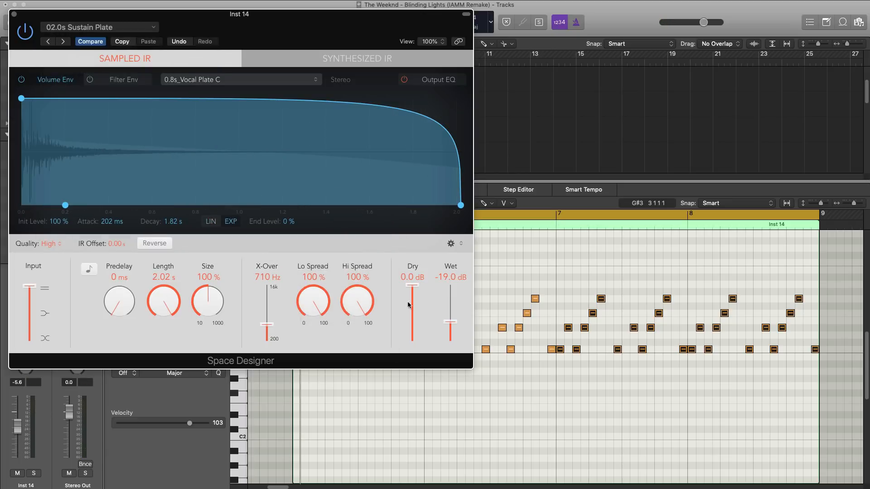
Raise Space Designer's wet level to -14.5 dB on Inst 14 while playing the section.
{"action": "key", "text": "space"}
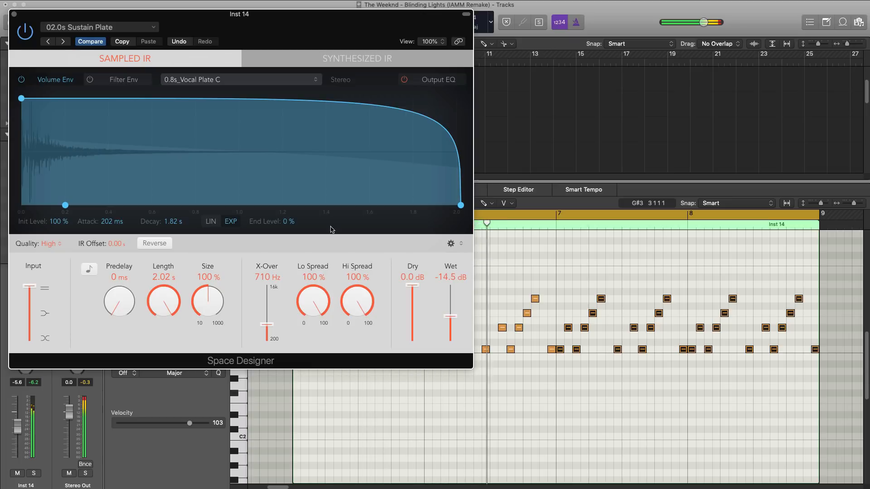
{"action": "key", "text": "super+w"}
{"action": "key", "text": "space"}
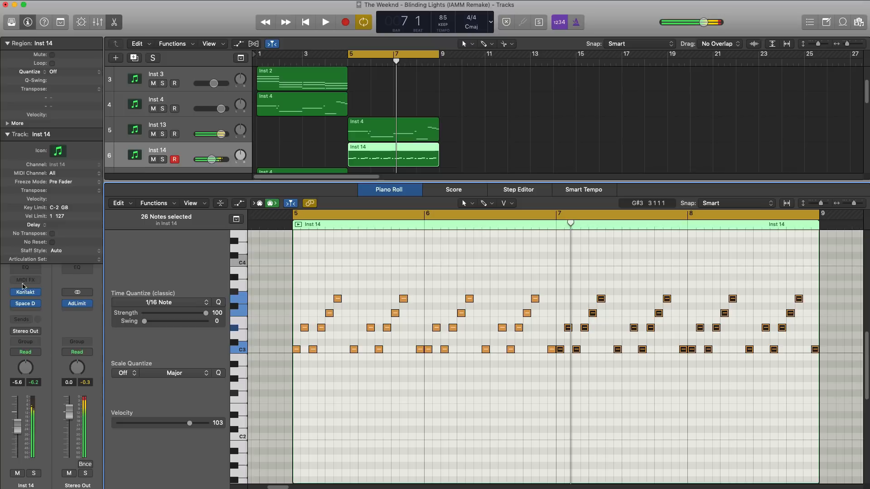
Insert Channel EQ on Inst 14 and apply a high cut at 710 Hz and a low cut at about 205 Hz during playback.
{"action": "left_click", "coordinate": [32, 271]}
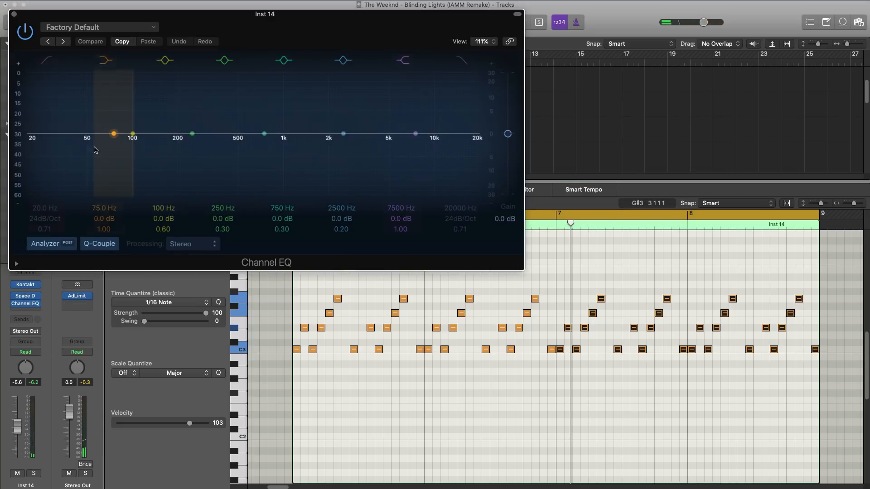
{"action": "left_click", "coordinate": [461, 60]}
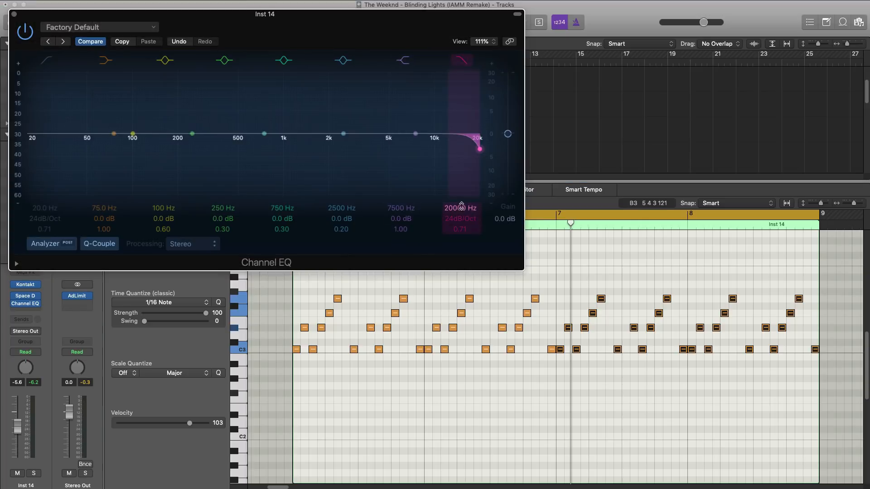
{"action": "key", "text": "space"}
{"action": "left_click_drag", "start_coordinate": [460, 207], "coordinate": [460, 249]}
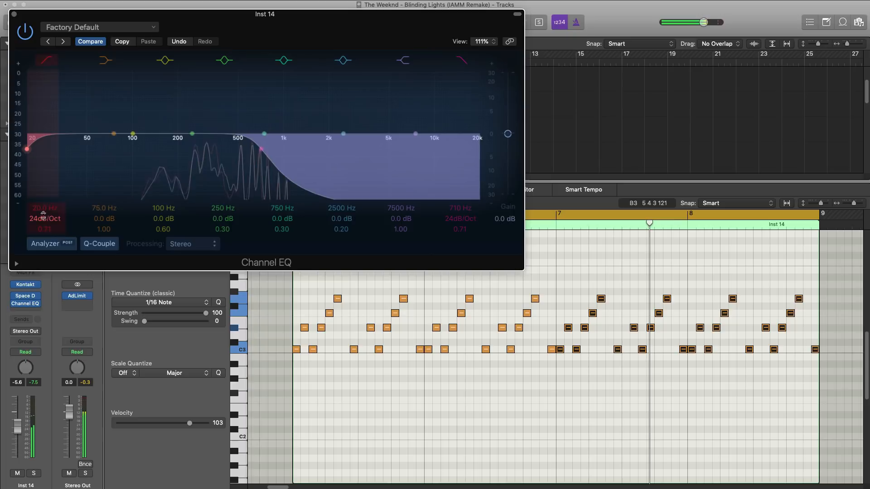
{"action": "left_click_drag", "start_coordinate": [43, 213], "coordinate": [43, 170]}
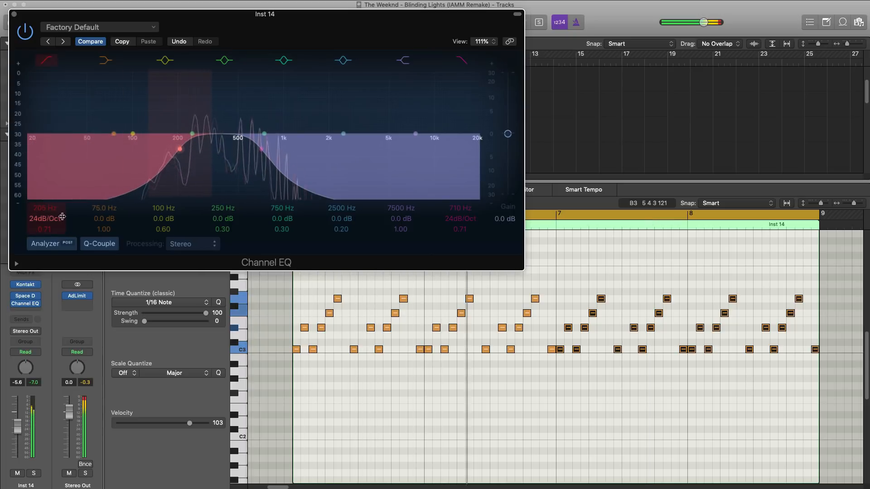
{"action": "left_click", "coordinate": [14, 14]}
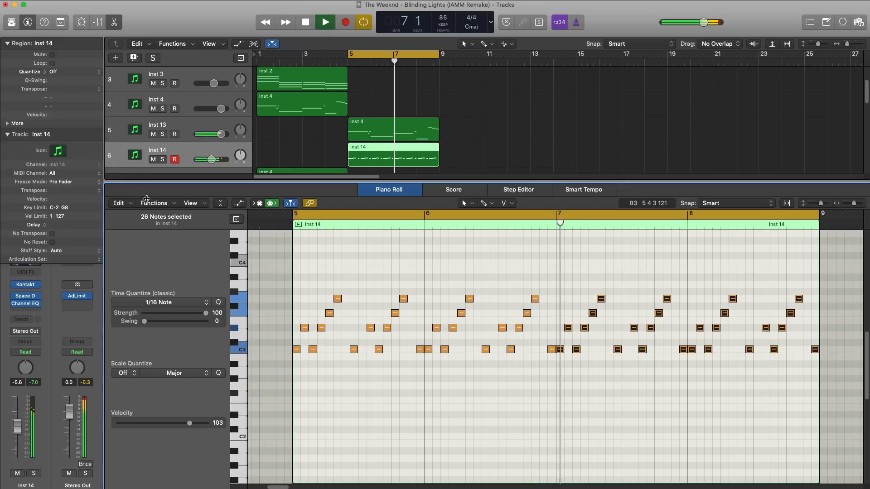
Lower the Inst 14 channel fader to -6.2 dB and check it in the mixer.
{"action": "left_click_drag", "start_coordinate": [20, 433], "coordinate": [21, 434]}
{"action": "key", "text": "x"}
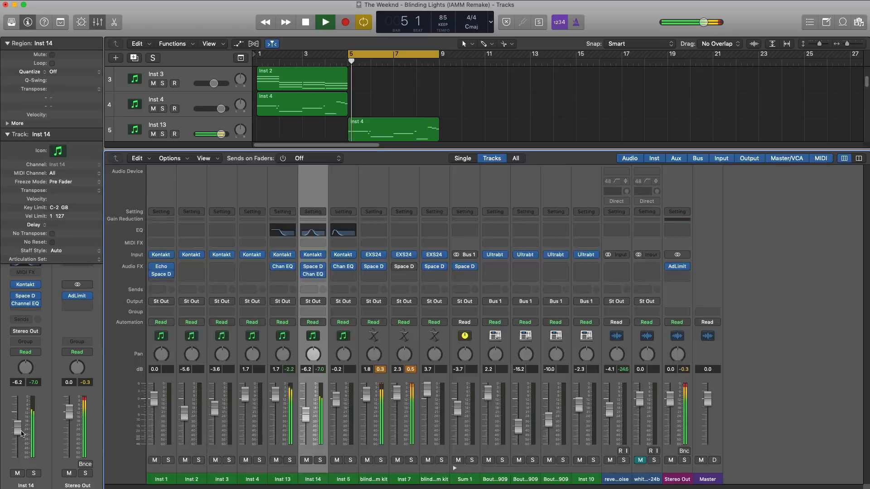
{"action": "key", "text": "x"}
Stop playback and repeat the bass, lead and two drum kit regions of bars 5 to 8 into bars 9 to 12.
{"action": "key", "text": "space"}
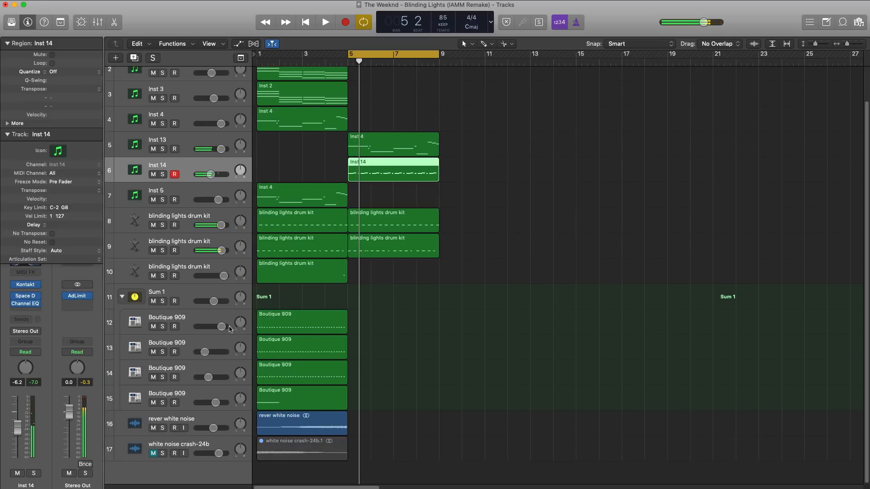
{"action": "left_click_drag", "start_coordinate": [486, 266], "coordinate": [378, 146]}
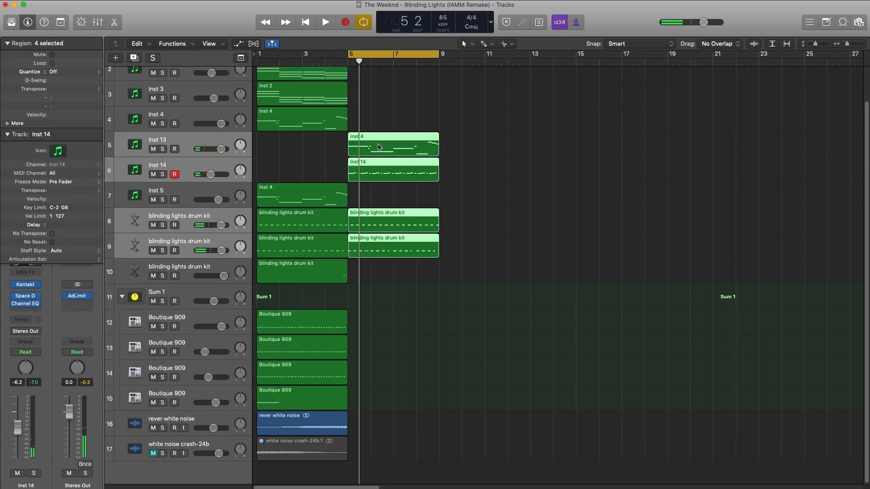
{"action": "key", "text": "super+r"}
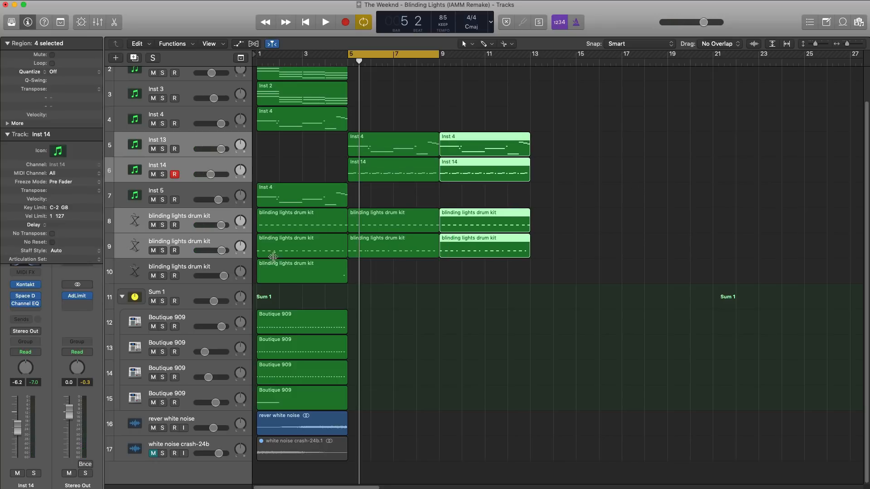
Duplicate the third drum kit track, add an empty region across bars 9 to 12, and set the cycle range to match.
{"action": "left_click", "coordinate": [186, 266]}
{"action": "left_click", "coordinate": [134, 58]}
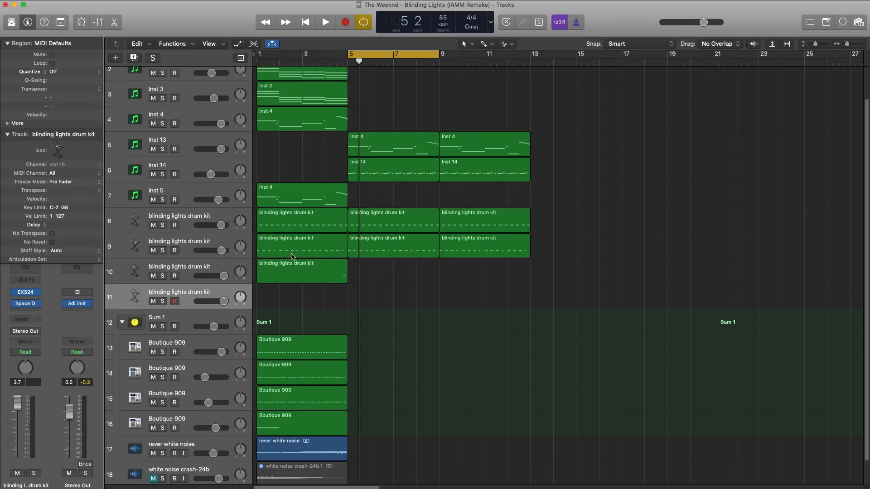
{"action": "left_click_drag", "start_coordinate": [456, 299], "coordinate": [530, 300]}
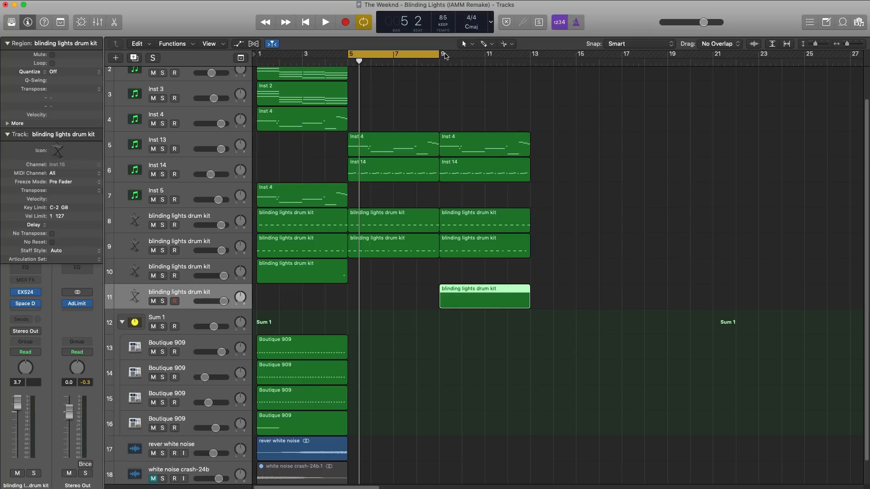
{"action": "left_click_drag", "start_coordinate": [446, 55], "coordinate": [530, 56]}
{"action": "double_click", "coordinate": [484, 298]}
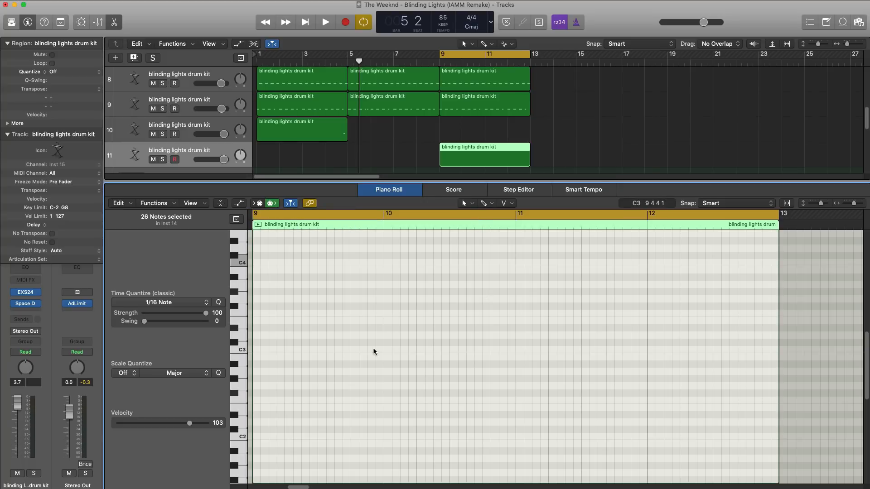
Place a sixteenth note at F2 on the first beat of bar 9 and bypass the track's Space Designer during playback.
{"action": "key", "text": "space"}
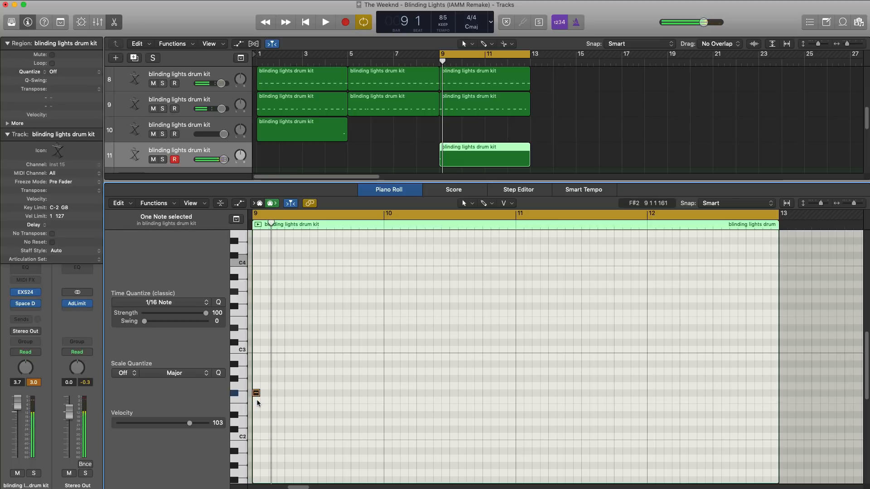
{"action": "left_click_drag", "start_coordinate": [256, 393], "coordinate": [256, 400]}
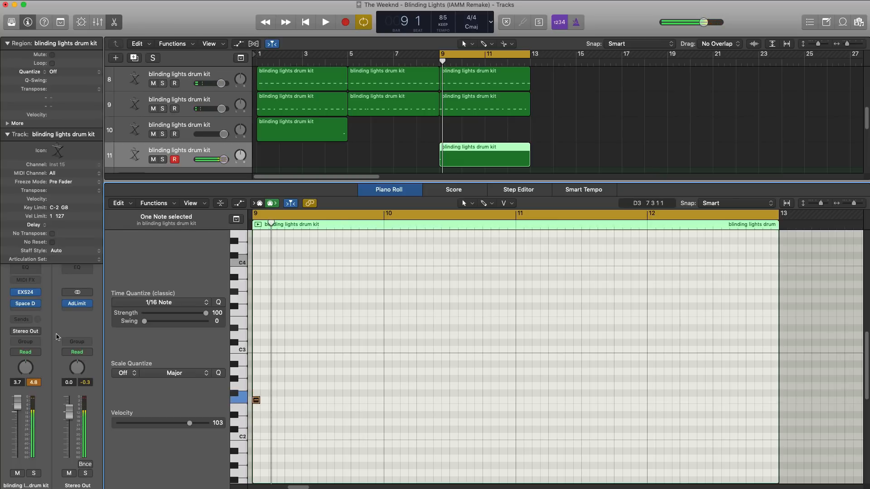
{"action": "key", "text": "space"}
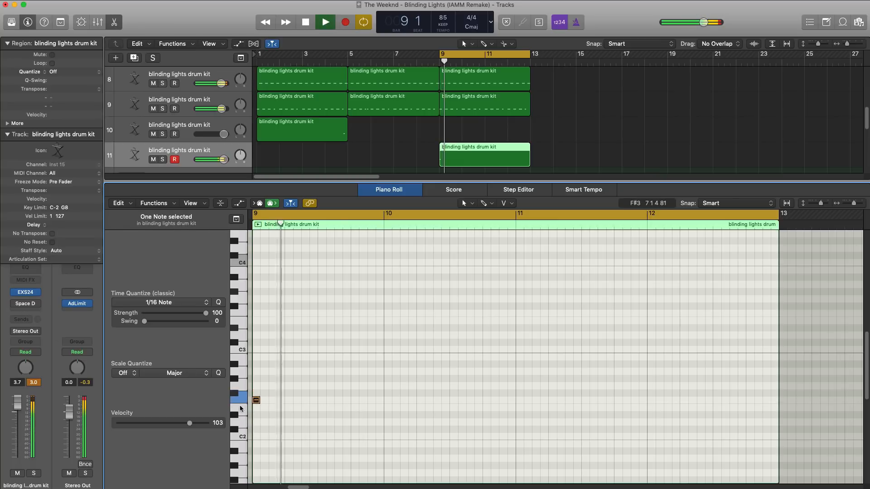
{"action": "key", "text": "space"}
Add F2 notes on sixteenths 2, 4, 5, 8, 10, 12 and 13 of bar 9, playing back between additions.
{"action": "key", "text": "space"}
{"action": "left_click", "coordinate": [266, 401], "text": "super"}
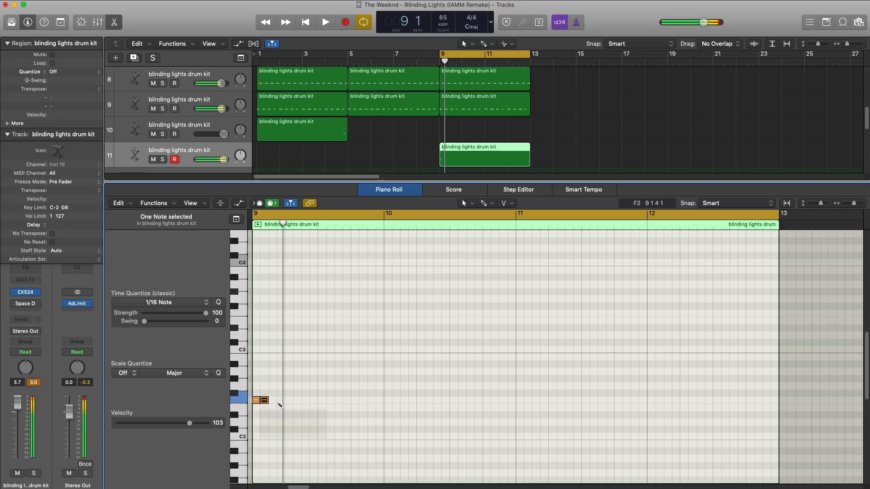
{"action": "left_click", "coordinate": [283, 401], "text": "super"}
{"action": "key", "text": "space"}
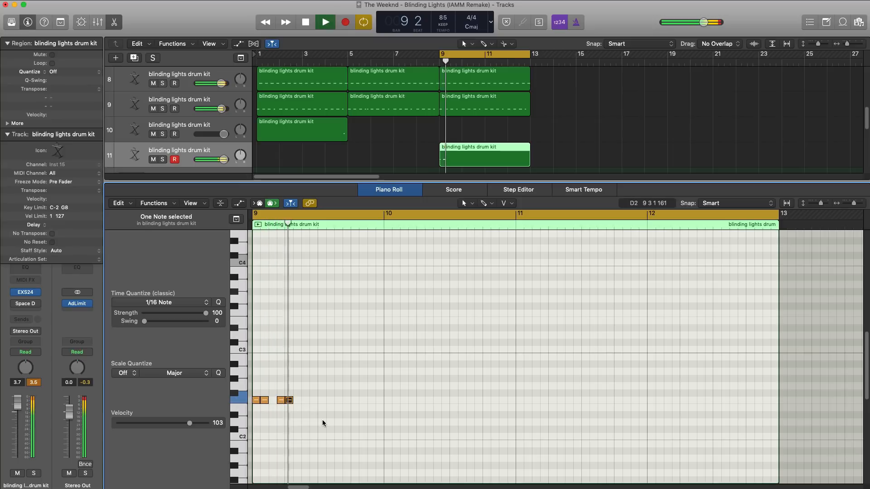
{"action": "key", "text": "space"}
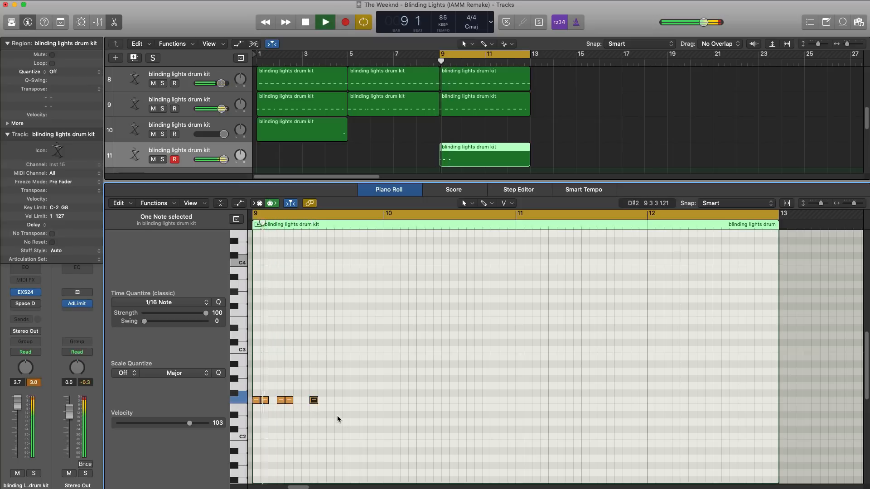
{"action": "key", "text": "space"}
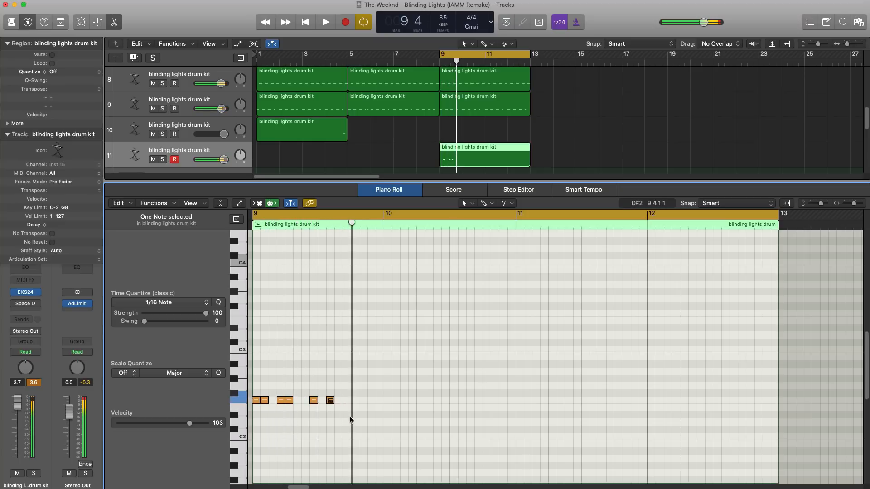
{"action": "left_click", "coordinate": [346, 400], "text": "super"}
{"action": "left_click", "coordinate": [355, 400], "text": "super"}
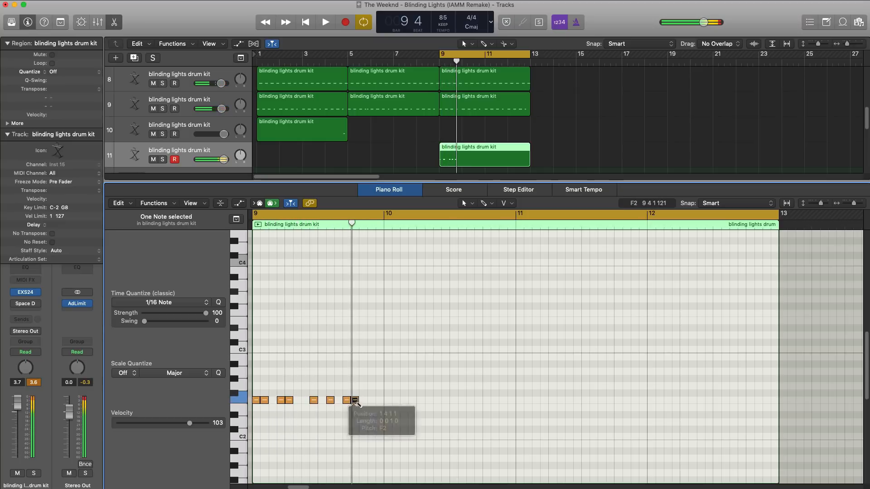
{"action": "key", "text": "space"}
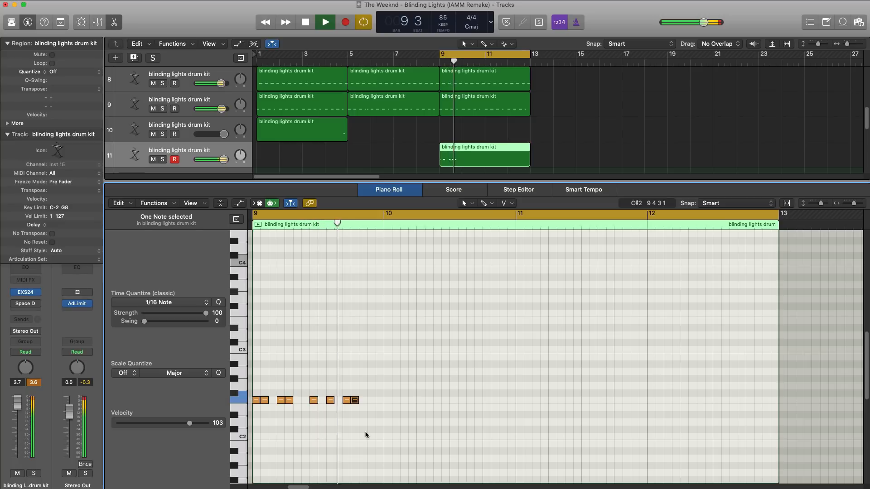
{"action": "key", "text": "space"}
Copy the eight F2 notes from bar 9 into bars 10, 11 and 12 and play the pattern.
{"action": "left_click_drag", "start_coordinate": [390, 415], "coordinate": [253, 377]}
{"action": "key", "text": "super+c"}
{"action": "key", "text": "super+v"}
{"action": "key", "text": "super+v"}
{"action": "key", "text": "space"}
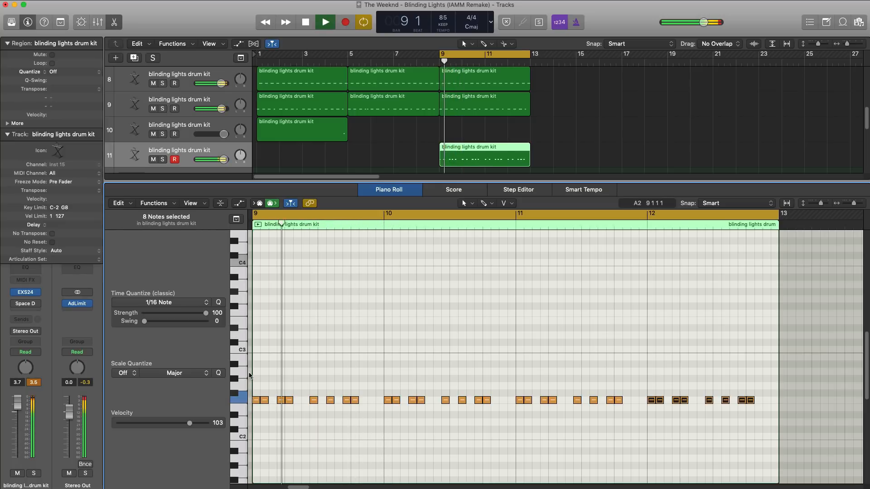
Reset the new drum track's volume to 0.0 dB and insert Channel EQ on it.
{"action": "left_click", "coordinate": [224, 160], "text": "alt"}
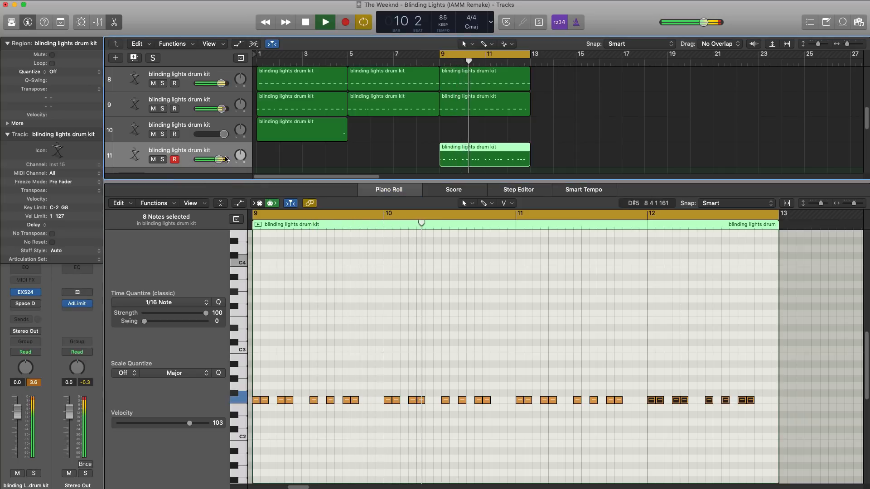
{"action": "left_click", "coordinate": [31, 271]}
{"action": "left_click", "coordinate": [28, 278]}
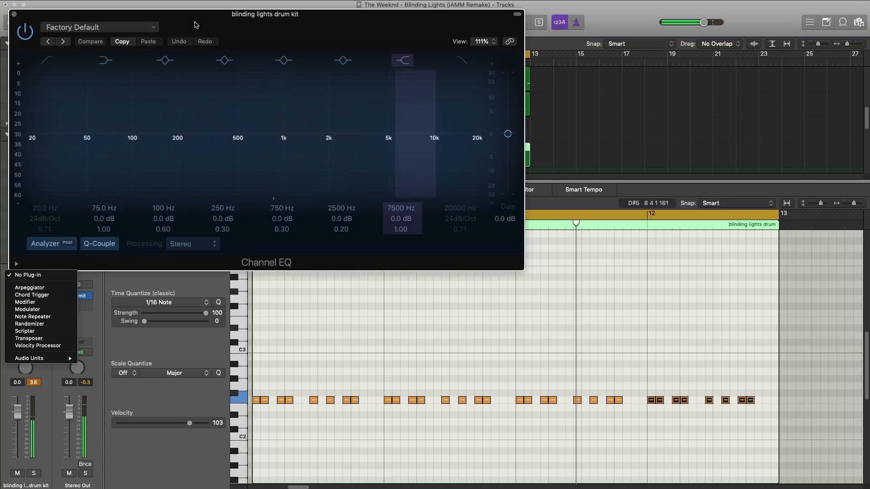
{"action": "left_click_drag", "start_coordinate": [194, 25], "coordinate": [357, 76]}
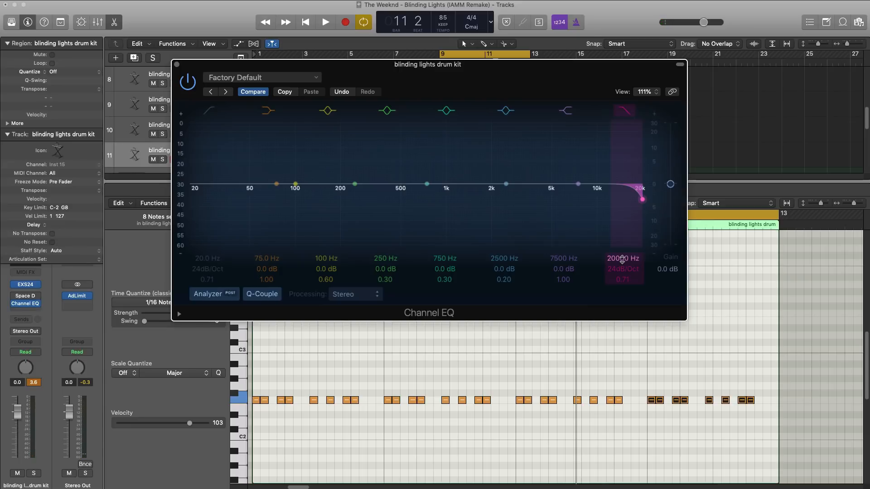
Apply a high cut at 500 Hz with an 18 dB/Oct slope and a low cut at 270 Hz in Channel EQ.
{"action": "key", "text": "space"}
{"action": "left_click_drag", "start_coordinate": [622, 260], "coordinate": [622, 307]}
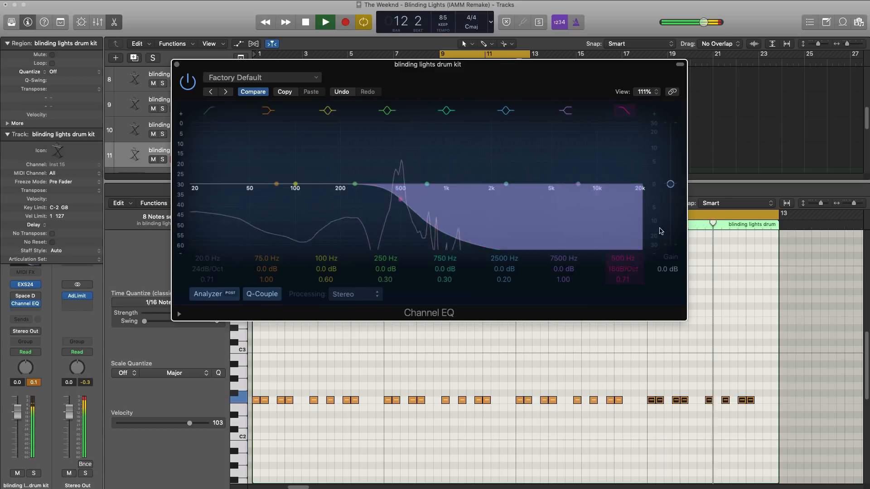
{"action": "key", "text": "space"}
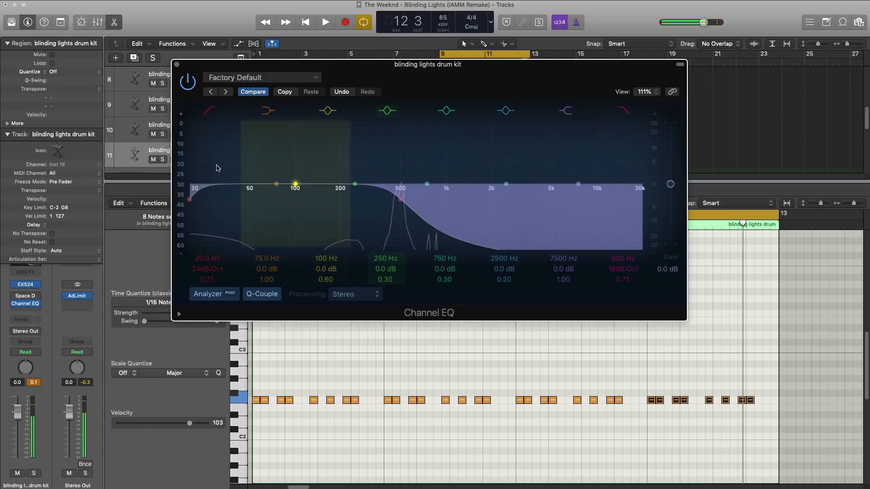
{"action": "key", "text": "space"}
{"action": "left_click_drag", "start_coordinate": [195, 195], "coordinate": [330, 199]}
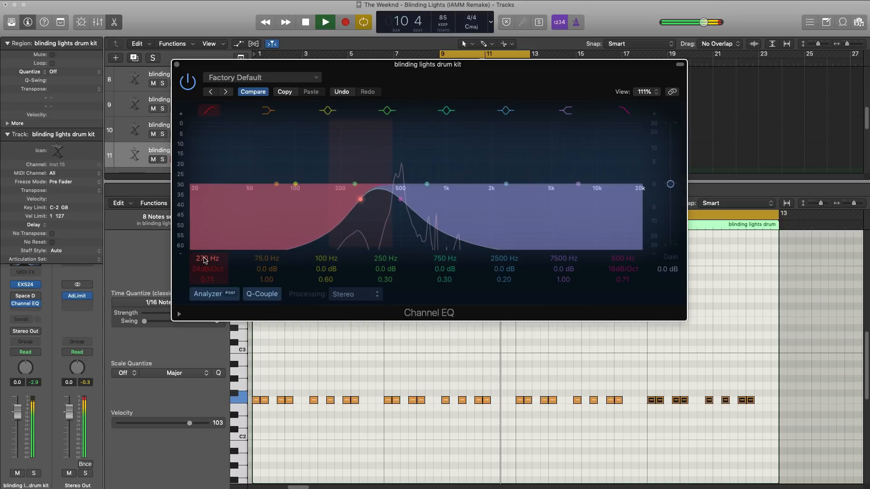
{"action": "left_click", "coordinate": [178, 65]}
Move Channel EQ ahead of Space Designer on the drum track and set up the 1.8s_Large & Brite reverb.
{"action": "key", "text": "space"}
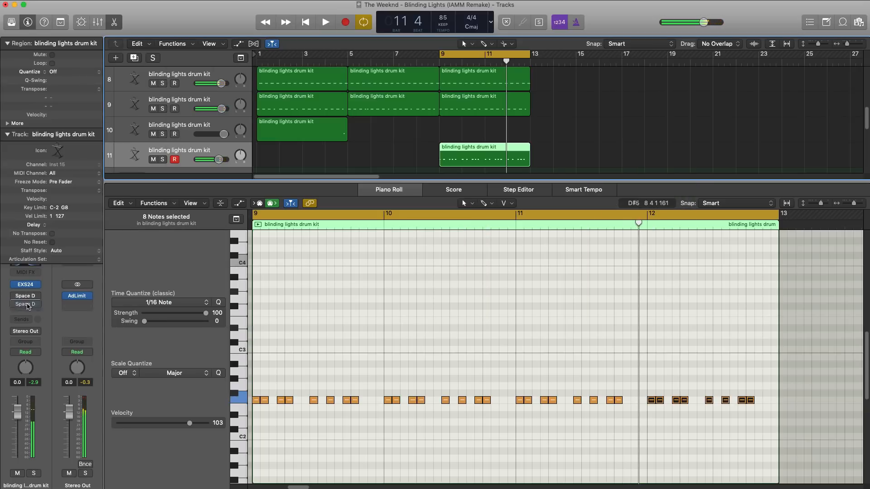
{"action": "left_click_drag", "start_coordinate": [27, 310], "coordinate": [28, 299]}
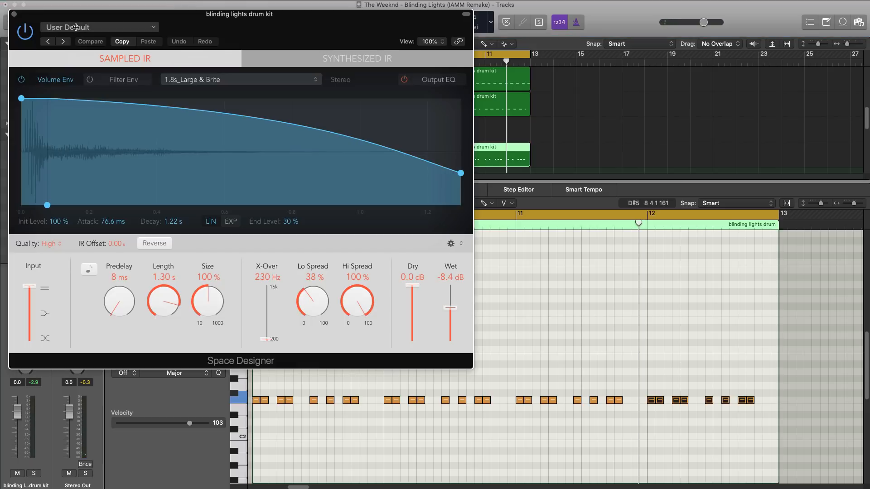
{"action": "left_click", "coordinate": [103, 28]}
{"action": "left_click", "coordinate": [268, 217]}
Raise Space Designer's wet level during playback and lower the drum track's channel fader to -4.7 dB.
{"action": "key", "text": "space"}
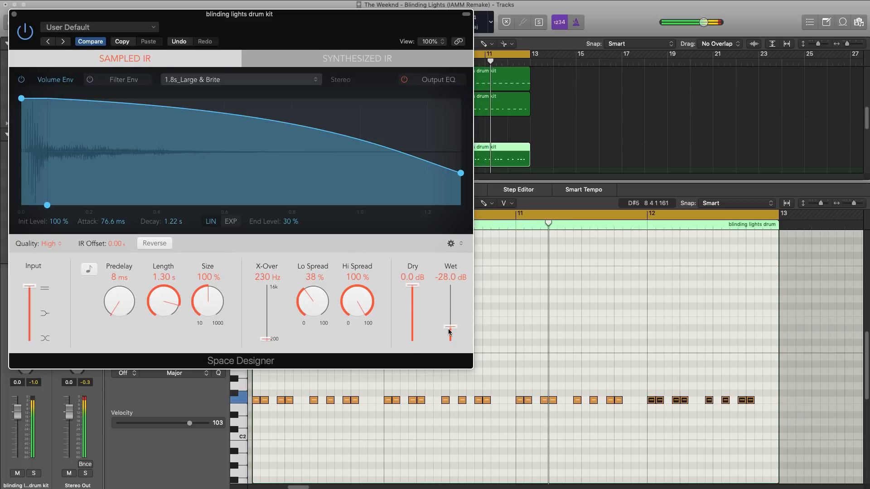
{"action": "left_click_drag", "start_coordinate": [450, 328], "coordinate": [449, 322]}
{"action": "left_click", "coordinate": [14, 14]}
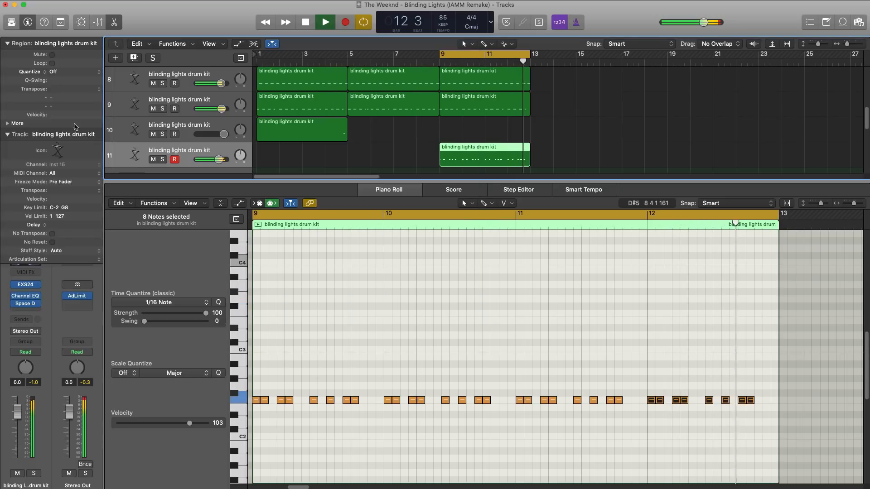
{"action": "left_click_drag", "start_coordinate": [17, 411], "coordinate": [25, 436]}
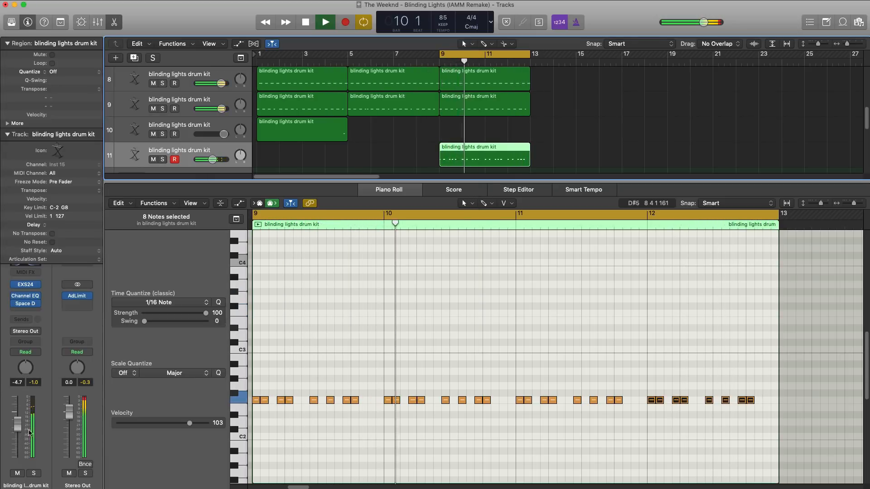
Copy the track 10 drum kit region from bar 1 to bar 9 and play back the section.
{"action": "key", "text": "space"}
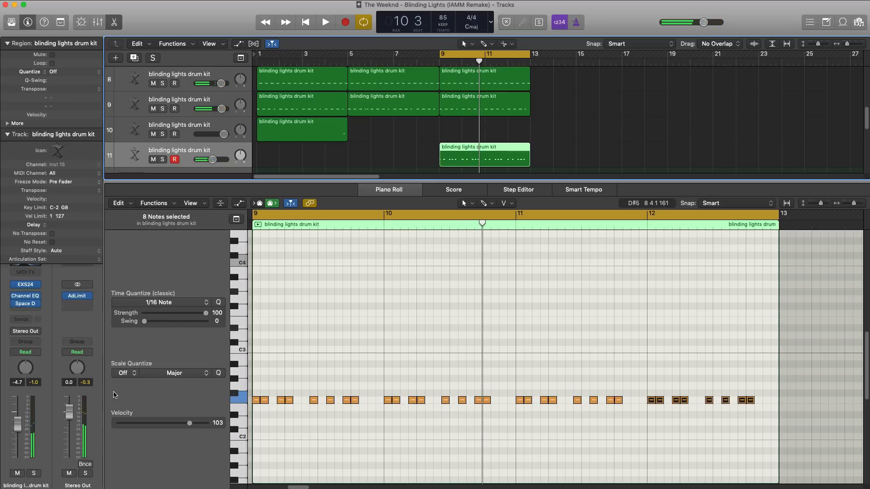
{"action": "key", "text": "e"}
{"action": "left_click_drag", "start_coordinate": [324, 240], "coordinate": [506, 240]}
{"action": "key", "text": "space"}
{"action": "left_click", "coordinate": [513, 66]}
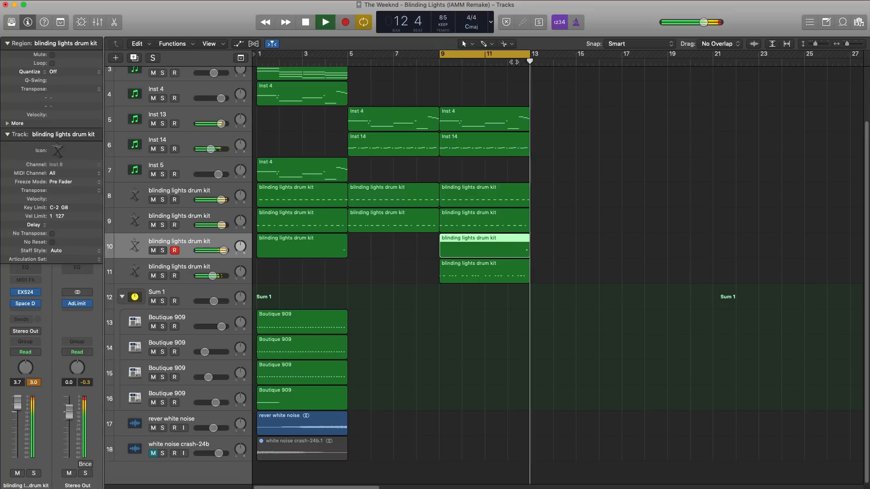
{"action": "key", "text": "space"}
Move the cycle range to bars 13–17 and copy the bar 1 regions of tracks Inst 2, Inst 3, Inst 4 and Inst 5 to bar 13.
{"action": "left_click_drag", "start_coordinate": [514, 62], "coordinate": [610, 72]}
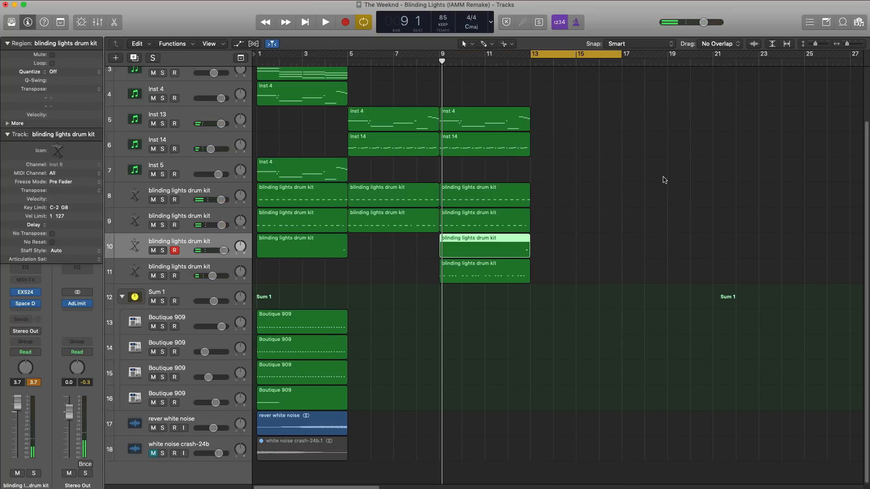
{"action": "left_click", "coordinate": [603, 228], "text": "ctrl+alt"}
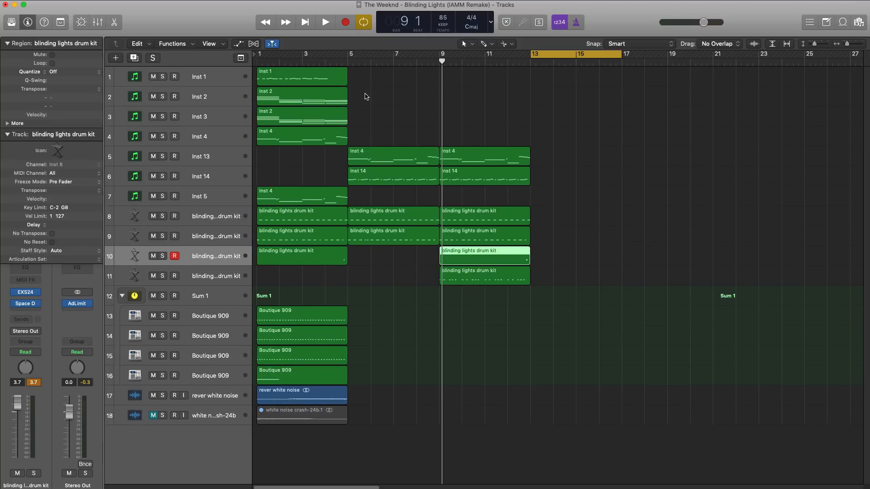
{"action": "left_click_drag", "start_coordinate": [366, 96], "coordinate": [599, 117]}
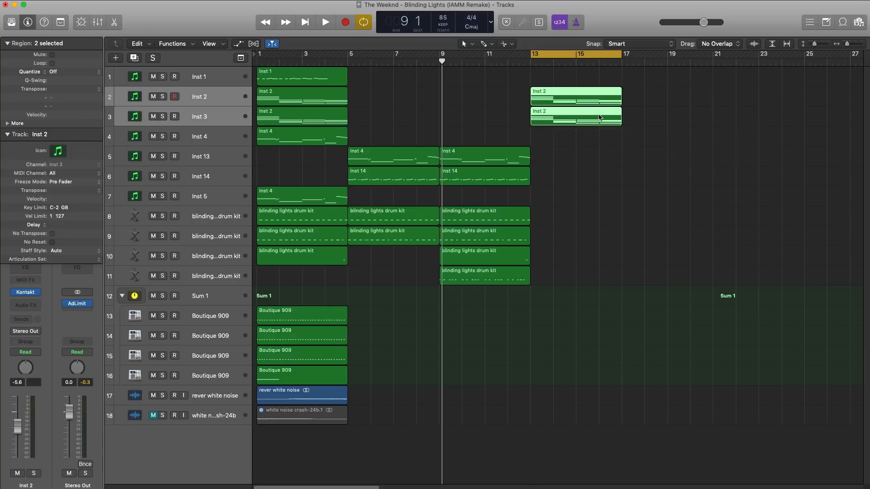
{"action": "left_click_drag", "start_coordinate": [341, 138], "coordinate": [604, 140]}
{"action": "left_click", "coordinate": [338, 197]}
{"action": "left_click_drag", "start_coordinate": [337, 197], "coordinate": [607, 198]}
Repeat the bar 9 drum kit regions on tracks 8, 9 and 10 so they continue from bar 13.
{"action": "left_click", "coordinate": [498, 219]}
{"action": "left_click", "coordinate": [498, 236], "text": "shift"}
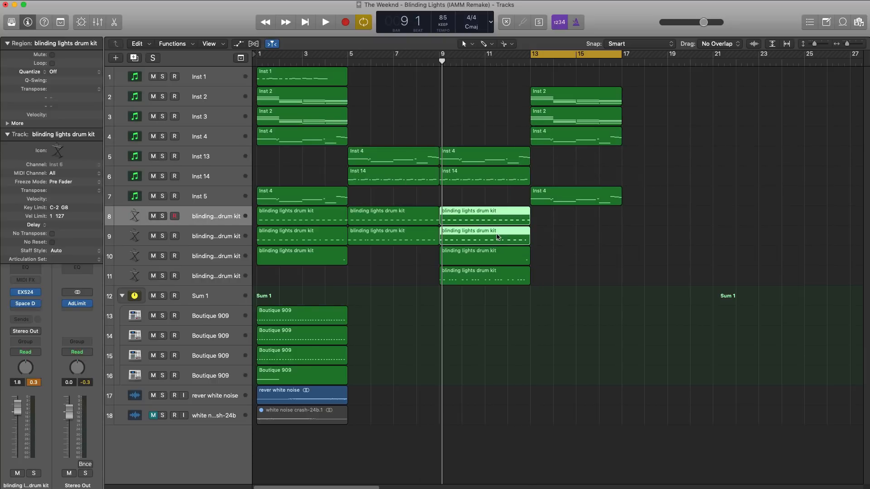
{"action": "key", "text": "super+r"}
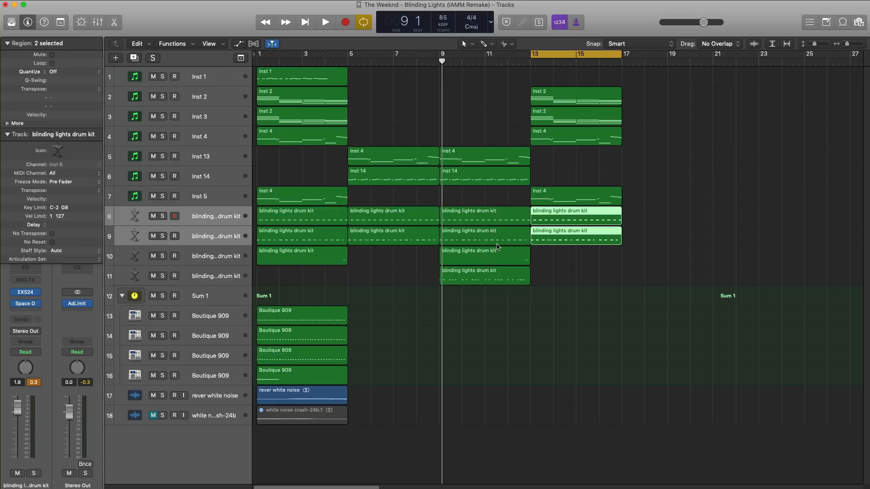
{"action": "left_click", "coordinate": [500, 257]}
{"action": "key", "text": "super+r"}
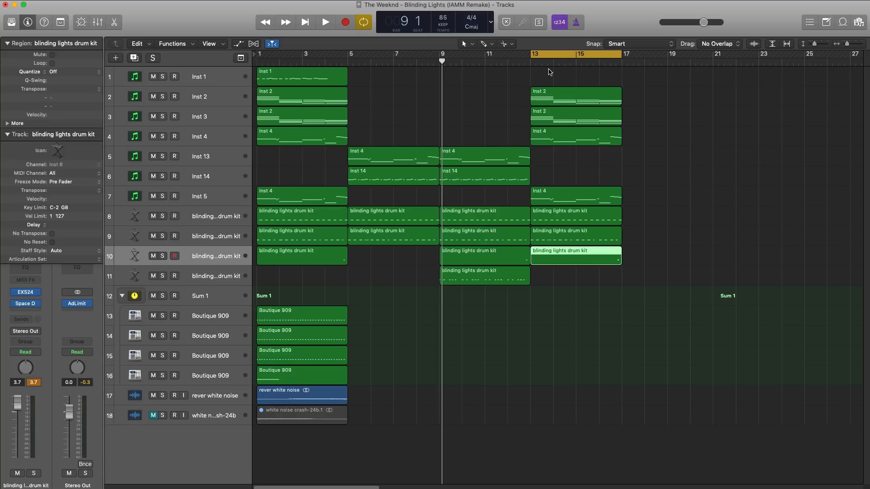
Shorten the four instrument regions starting at bar 13 so they end at bar 16, and listen to the section.
{"action": "key", "text": "space"}
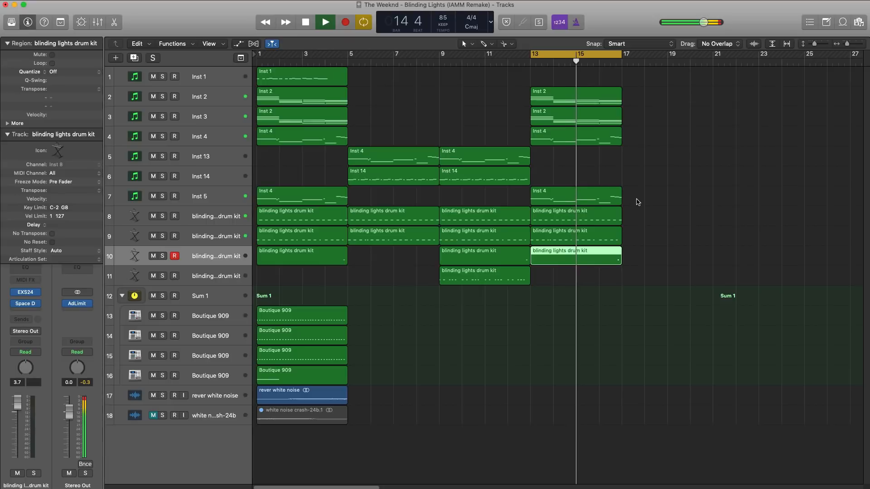
{"action": "key", "text": "space"}
{"action": "left_click_drag", "start_coordinate": [638, 202], "coordinate": [596, 100]}
{"action": "key", "text": "space"}
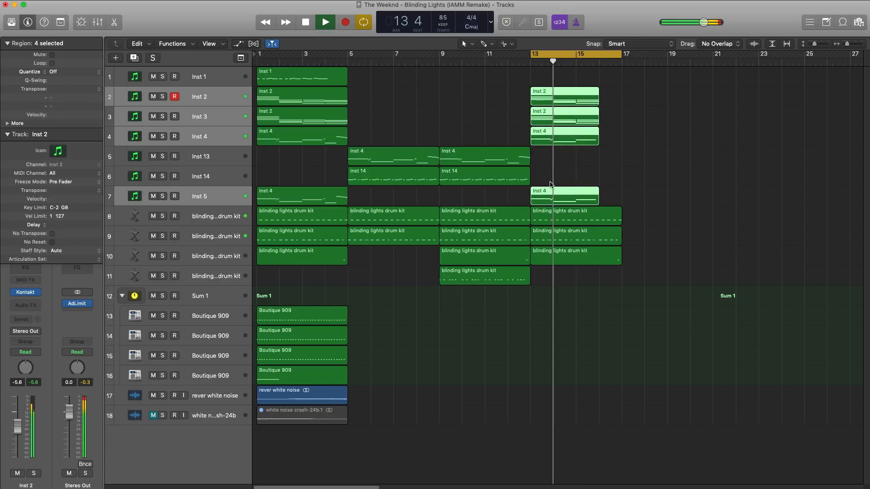
{"action": "key", "text": "space"}
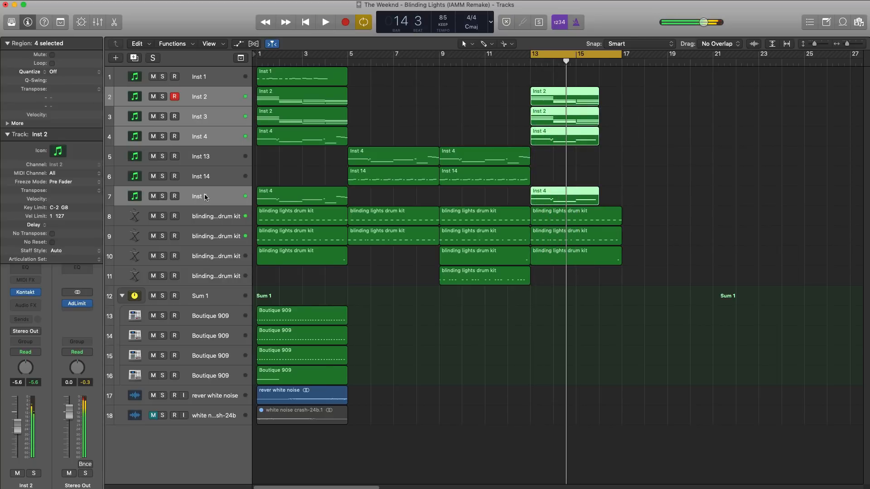
Duplicate the Inst 14 track with its settings and create an empty region on the new track from bar 13 to bar 16.
{"action": "left_click", "coordinate": [218, 182]}
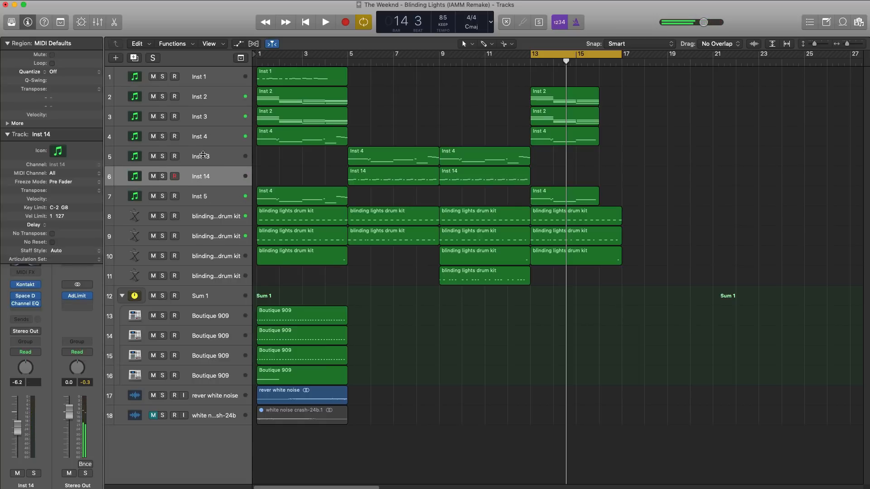
{"action": "left_click", "coordinate": [135, 58]}
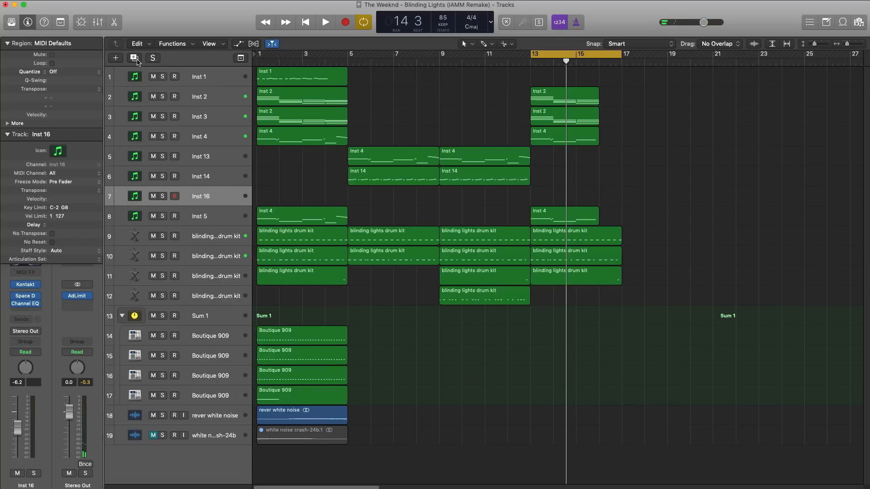
{"action": "left_click_drag", "start_coordinate": [549, 200], "coordinate": [598, 200]}
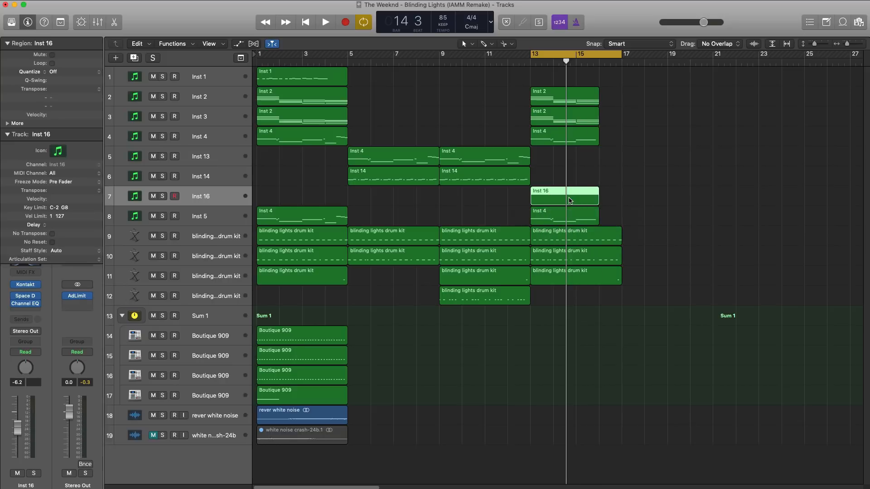
Load the Cosmic Bambino preset from the Plucks category of Analog Dreams in the new track's Kontakt.
{"action": "left_click", "coordinate": [26, 285]}
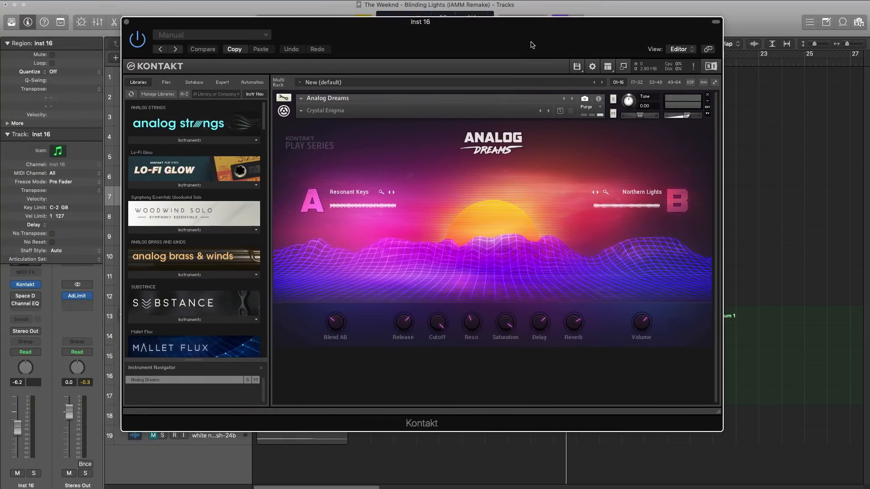
{"action": "left_click", "coordinate": [302, 110]}
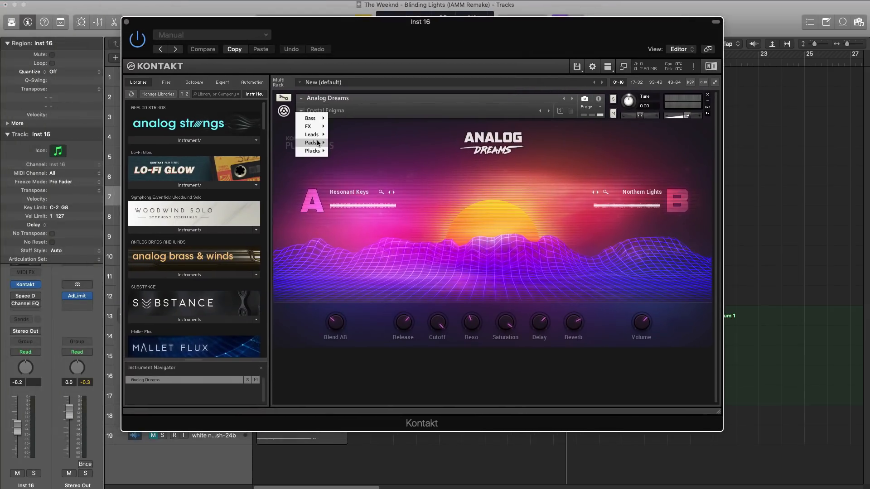
{"action": "mouse_move", "coordinate": [325, 153]}
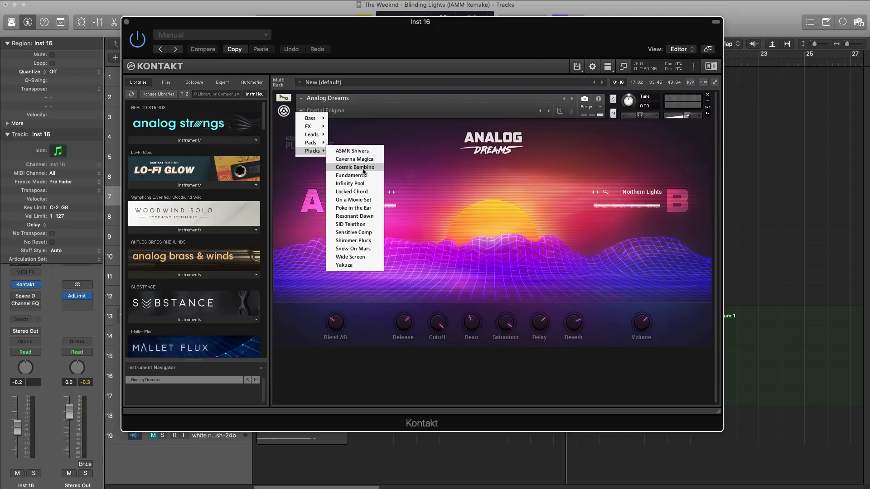
{"action": "left_click", "coordinate": [355, 167]}
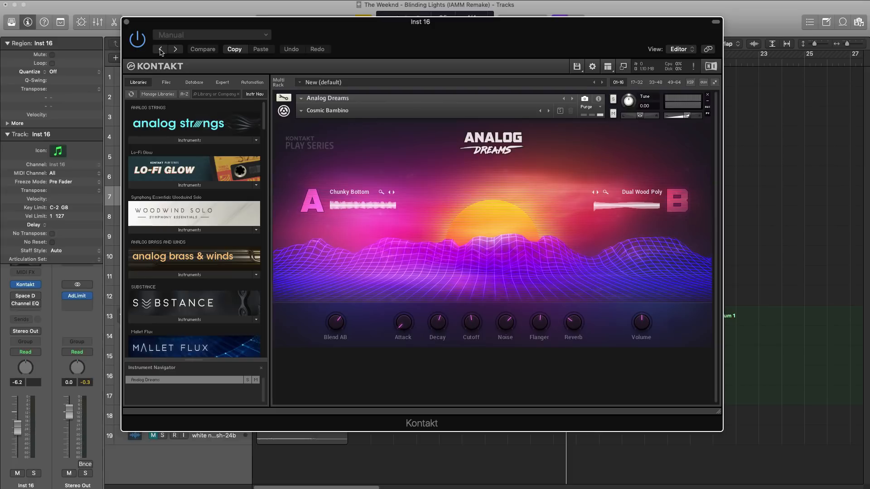
{"action": "left_click", "coordinate": [127, 22]}
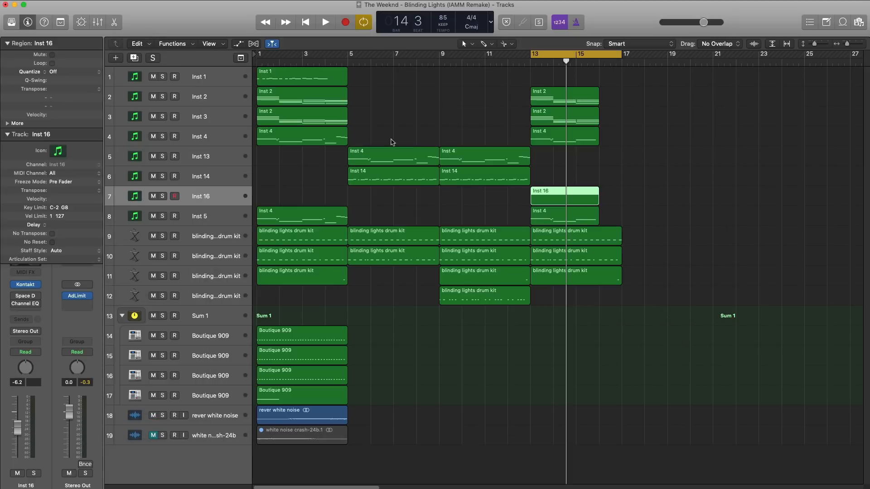
Solo the new pluck track and enter 1/16 notes F4, C4, G#4, C4 on beat 1 of bar 13 in its region.
{"action": "double_click", "coordinate": [540, 196]}
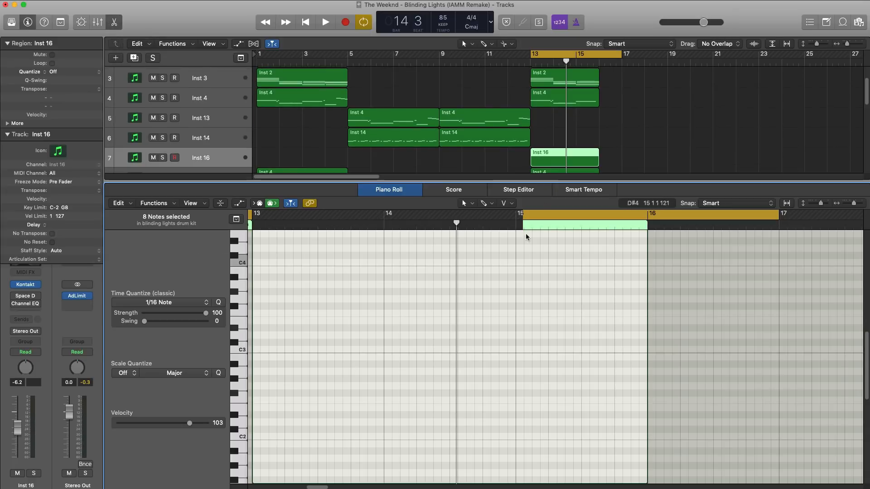
{"action": "key", "text": "space"}
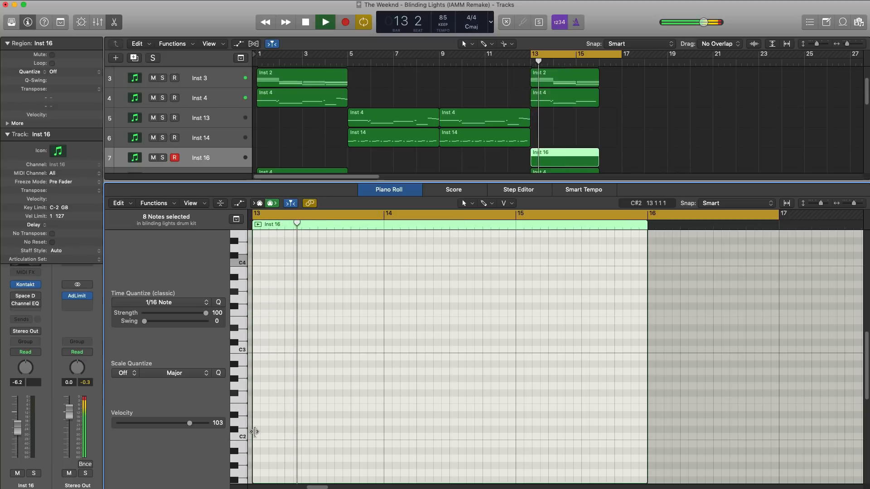
{"action": "scroll", "coordinate": [261, 421], "scroll_direction": "up", "scroll_amount": 1}
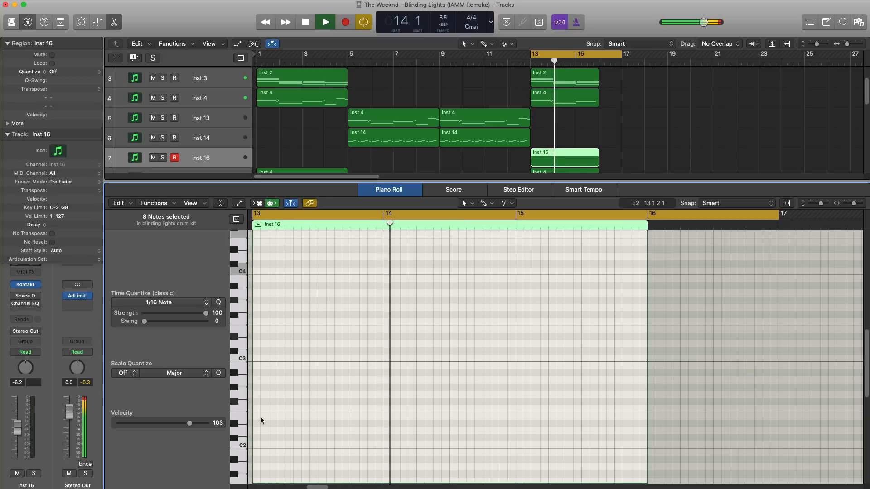
{"action": "scroll", "coordinate": [261, 420], "scroll_direction": "up", "scroll_amount": 5}
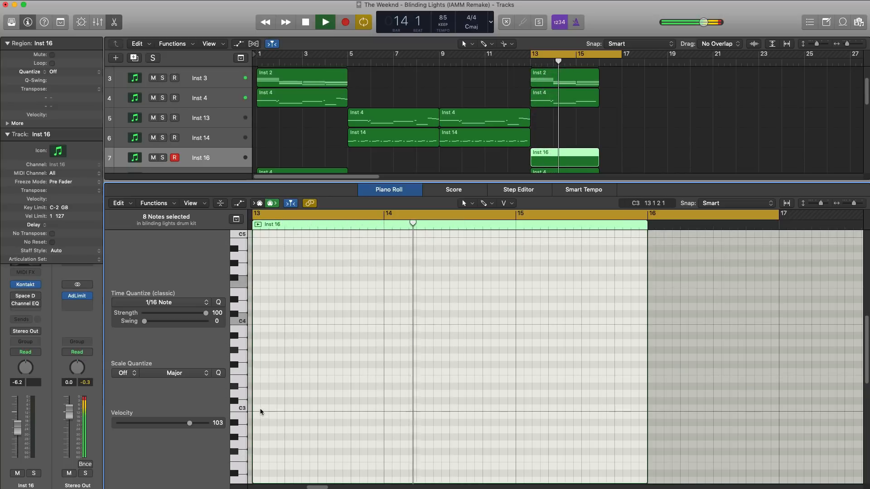
{"action": "left_click", "coordinate": [255, 288]}
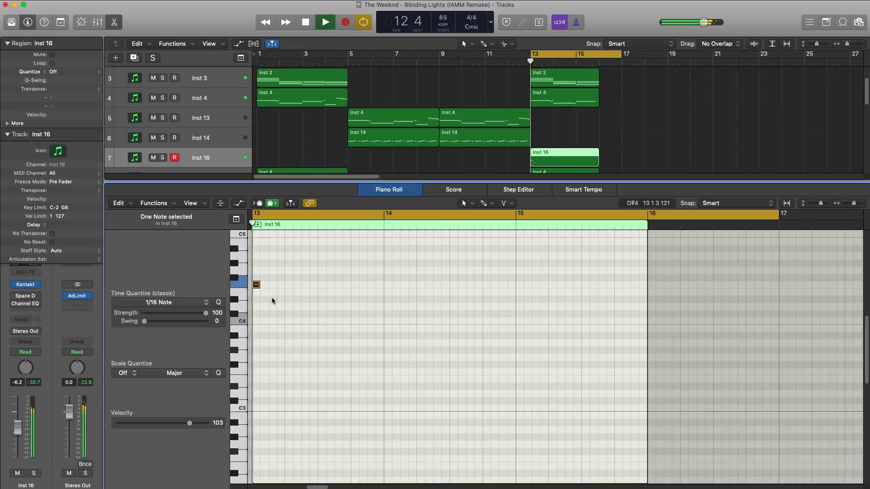
{"action": "left_click", "coordinate": [162, 158]}
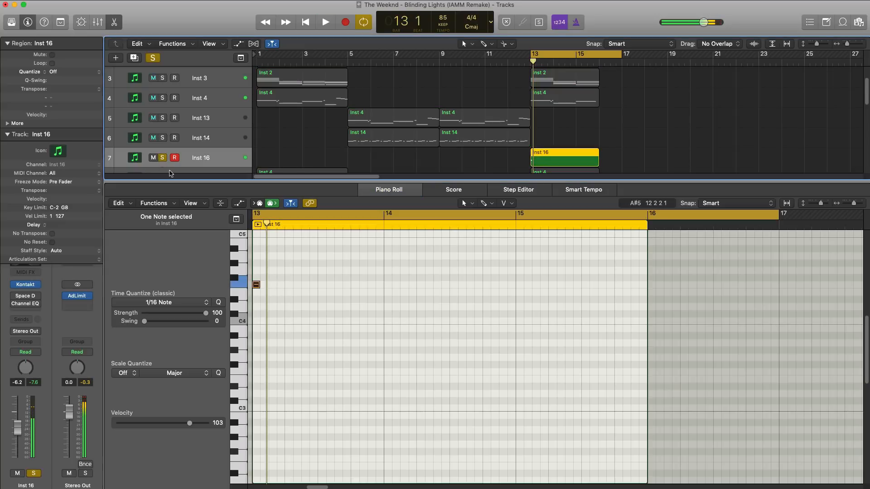
{"action": "left_click", "coordinate": [264, 321]}
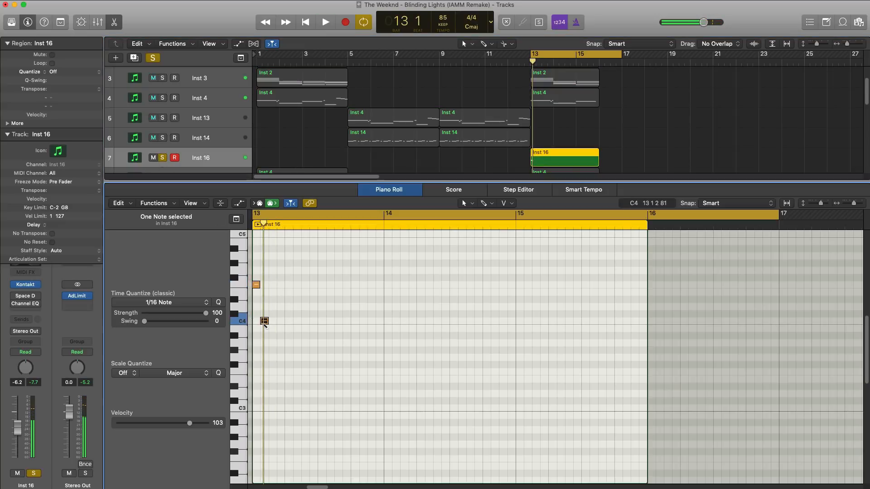
{"action": "left_click", "coordinate": [272, 263]}
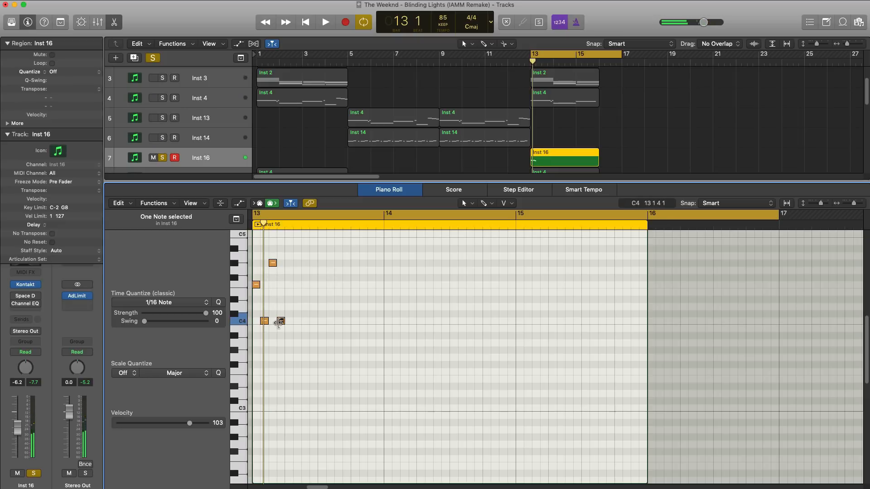
Add 1/16 notes F4, C4, F4, G#4 on beat 2 of bar 13 and play back the pattern.
{"action": "key", "text": "space"}
{"action": "key", "text": "space"}
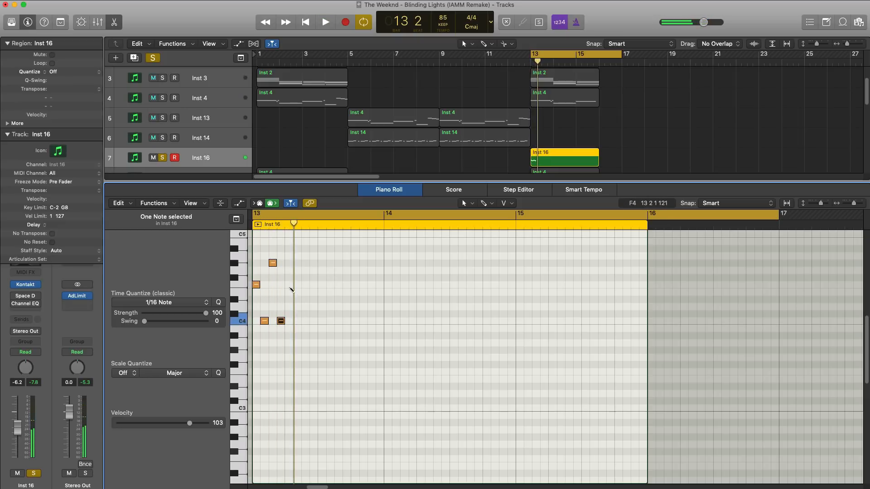
{"action": "key", "text": "space"}
{"action": "key", "text": "space"}
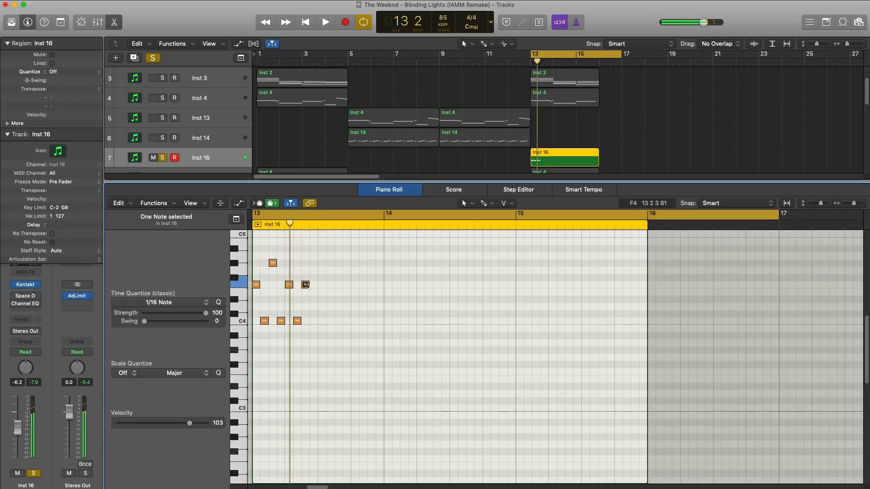
{"action": "left_click", "coordinate": [313, 262]}
{"action": "key", "text": "space"}
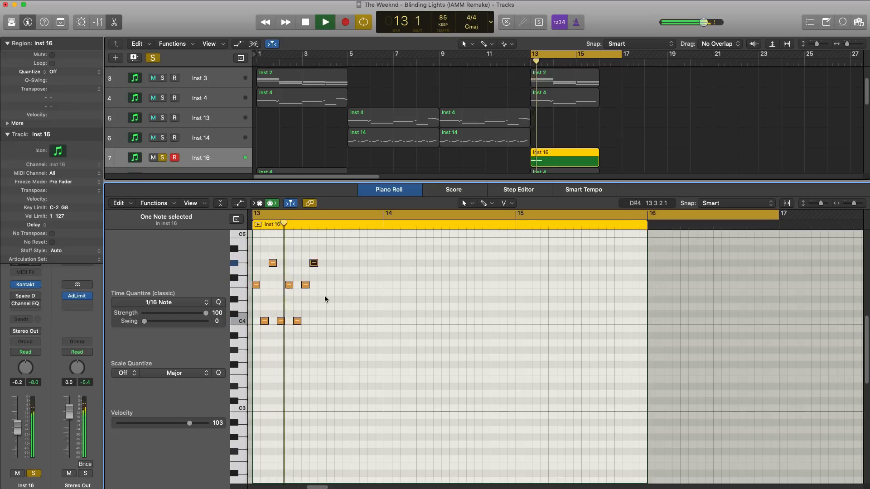
{"action": "key", "text": "space"}
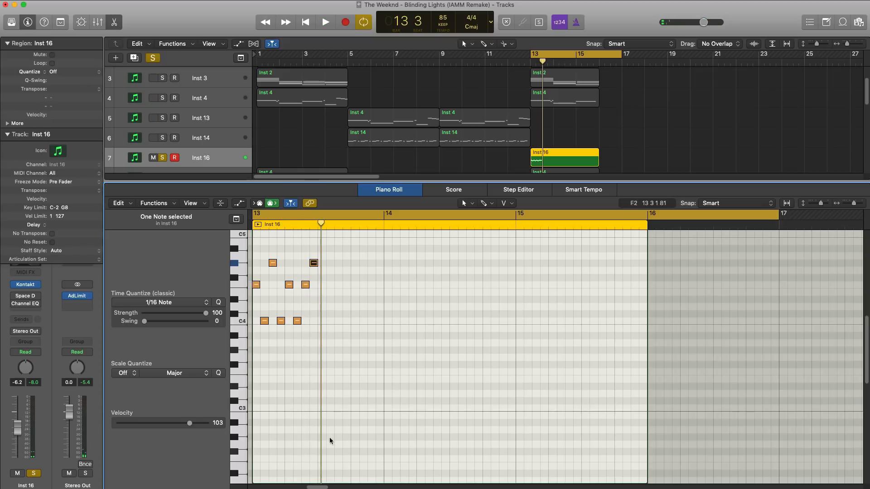
Copy the eight pluck notes to beats 3 and 4 of bar 13 and listen to the result.
{"action": "left_click_drag", "start_coordinate": [349, 369], "coordinate": [253, 249]}
{"action": "key", "text": "super+c"}
{"action": "key", "text": "super+v"}
{"action": "key", "text": "space"}
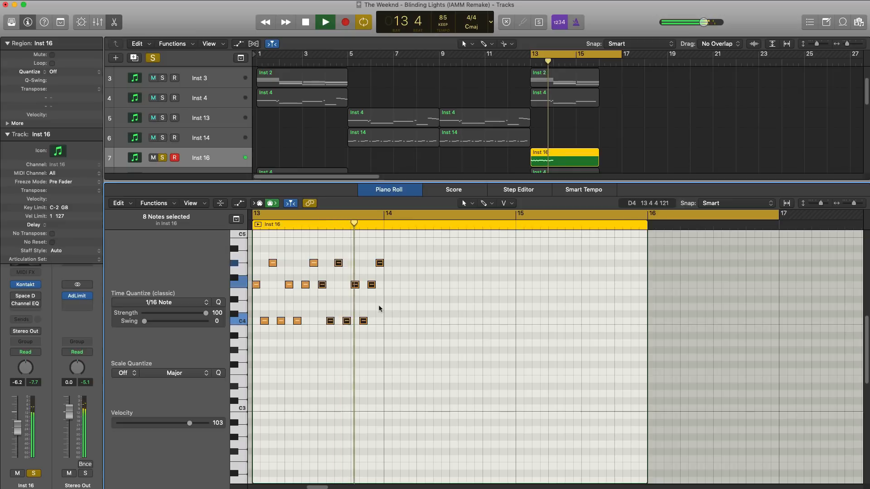
{"action": "key", "text": "space"}
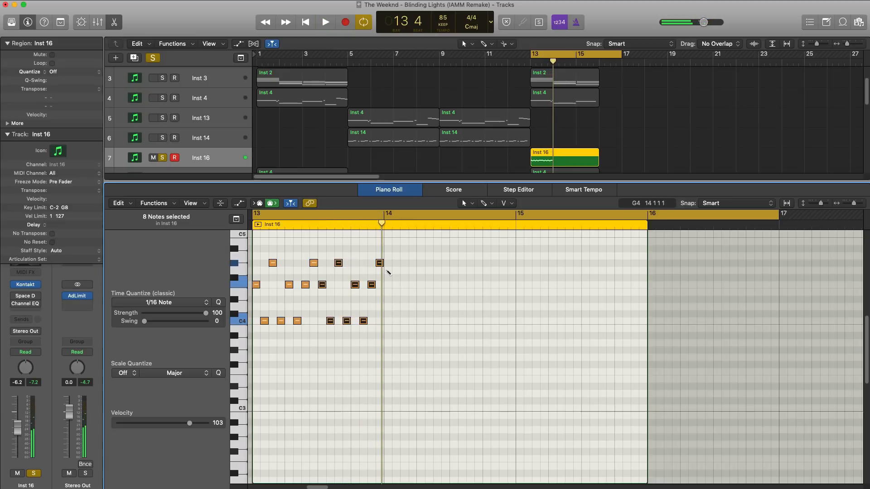
Enter 1/16 pluck notes G4, C4, D#4, C4 on beat 1 of bar 14 and play back the pattern.
{"action": "left_click", "coordinate": [388, 272]}
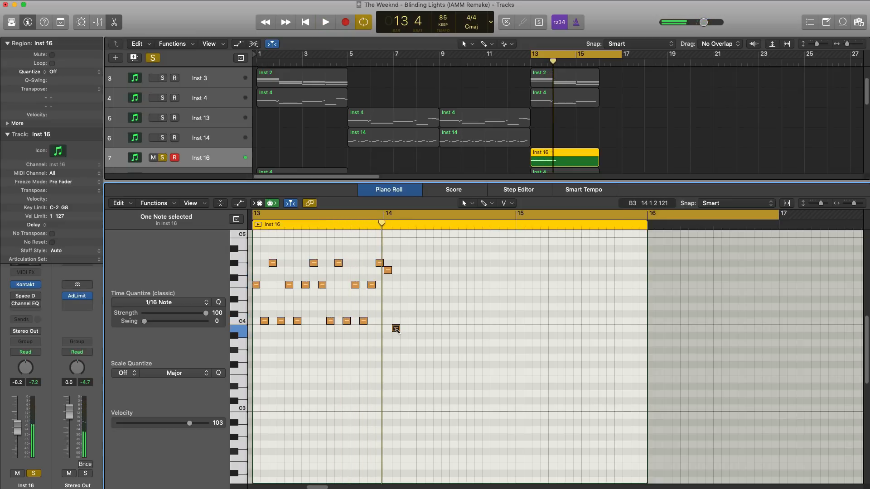
{"action": "left_click_drag", "start_coordinate": [395, 330], "coordinate": [394, 322]}
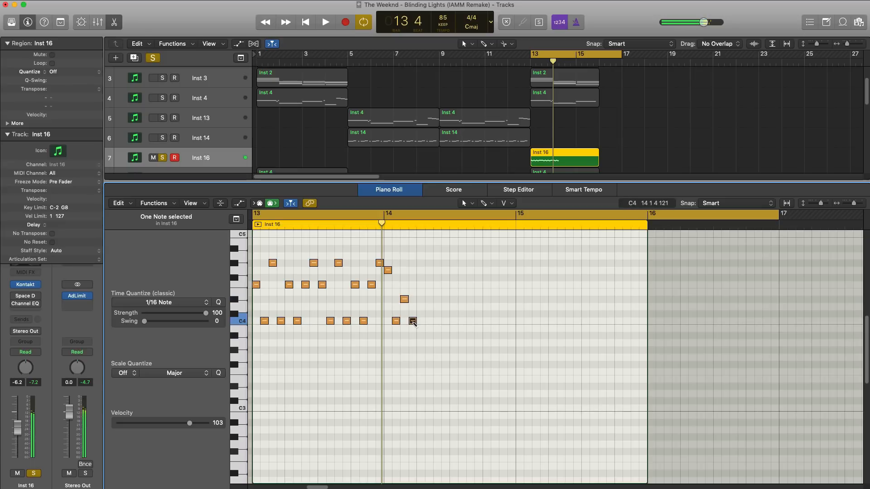
{"action": "key", "text": "space"}
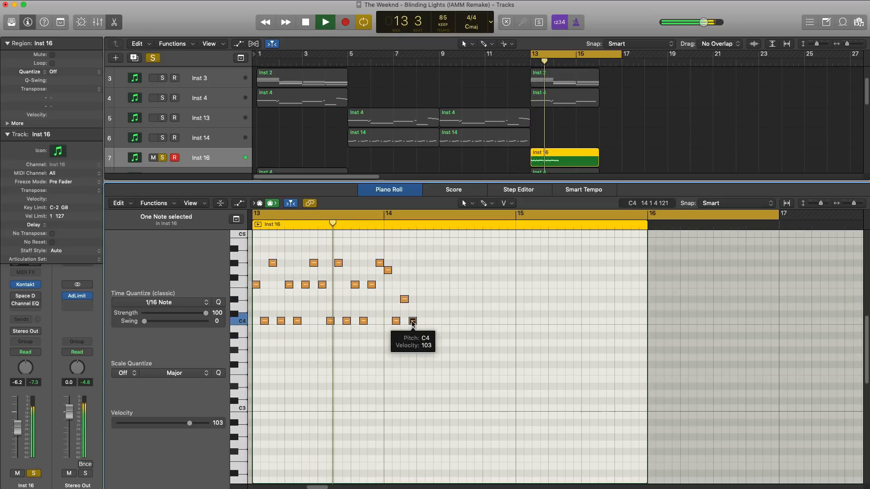
{"action": "key", "text": "space"}
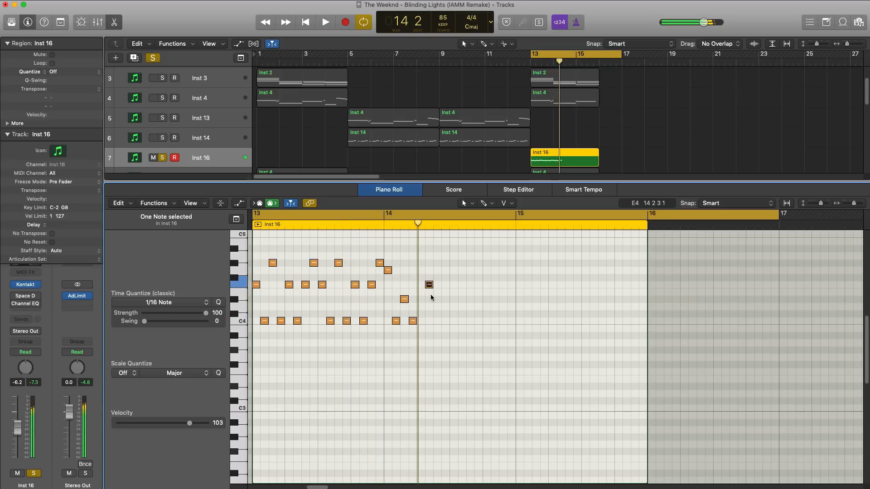
Cycle bar 14 alone and add 1/16 notes F4, C4, D#4, C4 on beat 2, checking them by playback.
{"action": "key", "text": "space"}
{"action": "key", "text": "space"}
{"action": "left_click_drag", "start_coordinate": [429, 286], "coordinate": [422, 285]}
{"action": "left_click_drag", "start_coordinate": [389, 215], "coordinate": [518, 226]}
{"action": "key", "text": "space"}
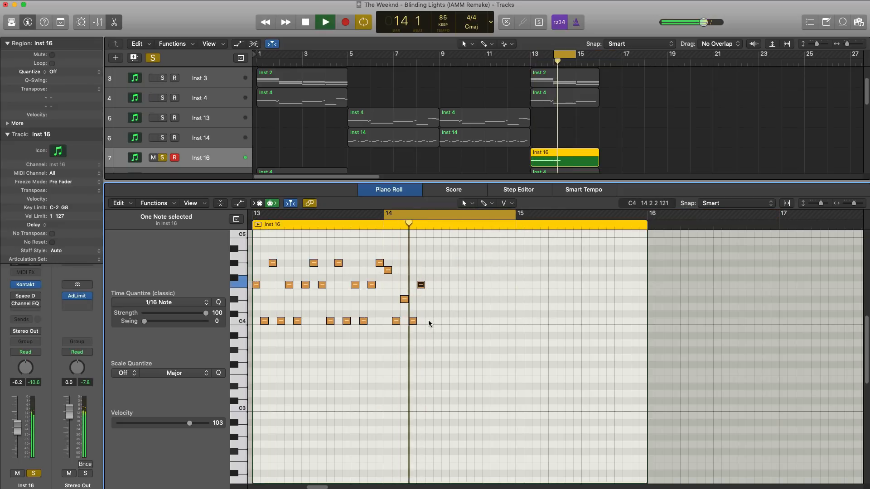
{"action": "key", "text": "space"}
{"action": "left_click", "coordinate": [428, 321], "text": "super"}
{"action": "left_click", "coordinate": [434, 299]}
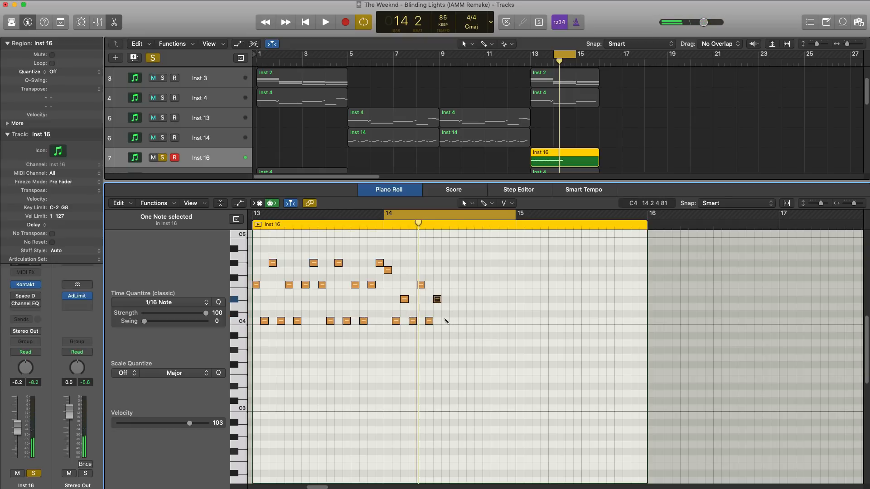
{"action": "key", "text": "space"}
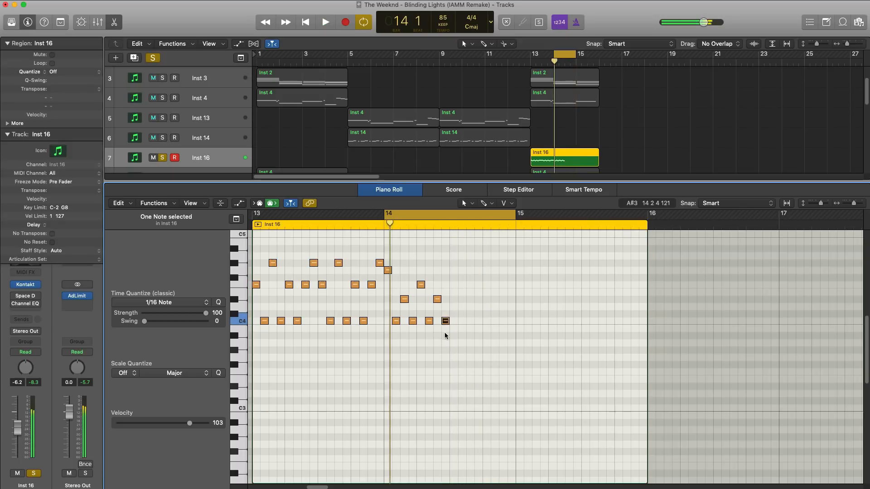
{"action": "key", "text": "space"}
Copy the eight pluck notes of bar 14 to beats 3 and 4 and listen to the result.
{"action": "left_click_drag", "start_coordinate": [473, 333], "coordinate": [453, 270]}
{"action": "key", "text": "space"}
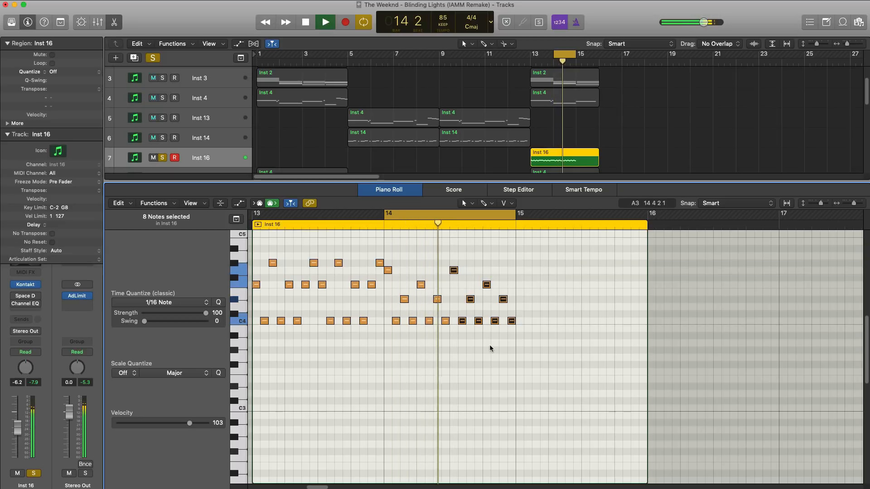
{"action": "key", "text": "space"}
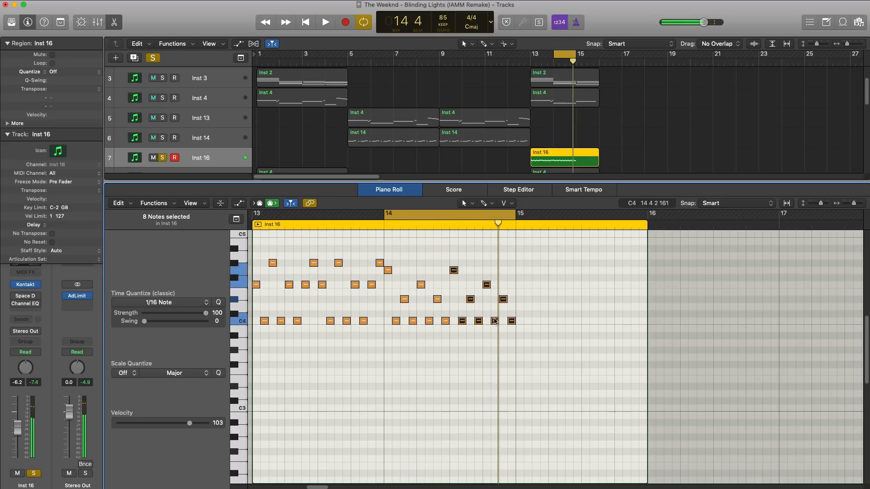
Raise the last two notes of beat 2 in bar 14 to F4 and D#4.
{"action": "mouse_move", "coordinate": [494, 323]}
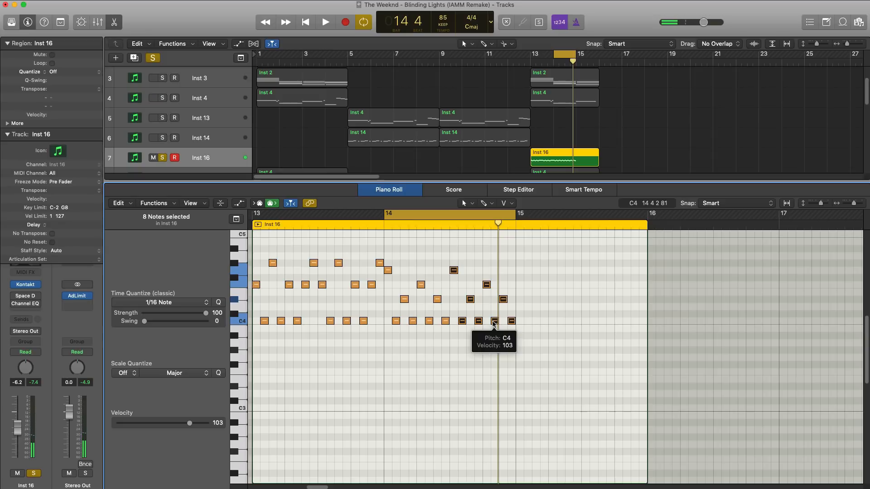
{"action": "left_click", "coordinate": [435, 301]}
{"action": "left_click_drag", "start_coordinate": [434, 300], "coordinate": [435, 288]}
{"action": "left_click_drag", "start_coordinate": [444, 322], "coordinate": [445, 300]}
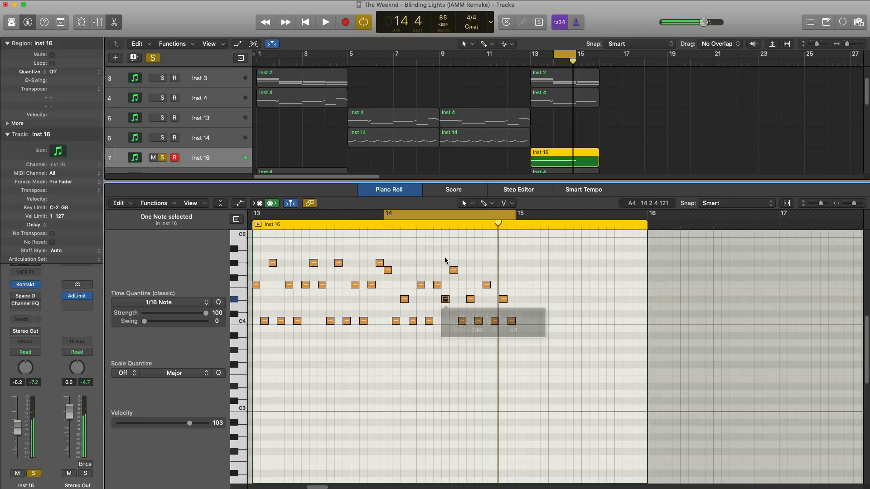
Replace the notes on beats 3 and 4 of bar 14 with a copy of the revised first eight notes and play it.
{"action": "left_click_drag", "start_coordinate": [451, 254], "coordinate": [387, 255]}
{"action": "key", "text": "Delete"}
{"action": "key", "text": "super+r"}
{"action": "key", "text": "space"}
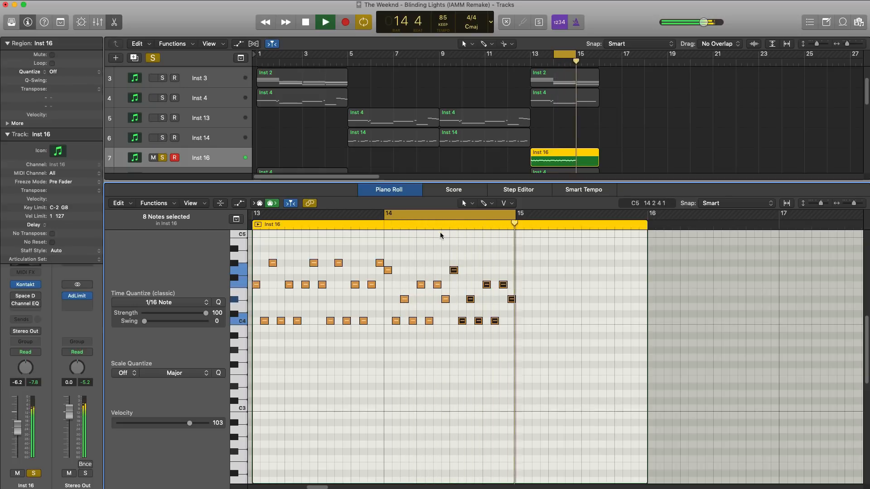
{"action": "key", "text": "space"}
Move the cycle range to bar 15 and enter 1/16 notes G4, A#3, D#4, A#3 on beat 1, checking by playback.
{"action": "left_click_drag", "start_coordinate": [455, 214], "coordinate": [585, 236]}
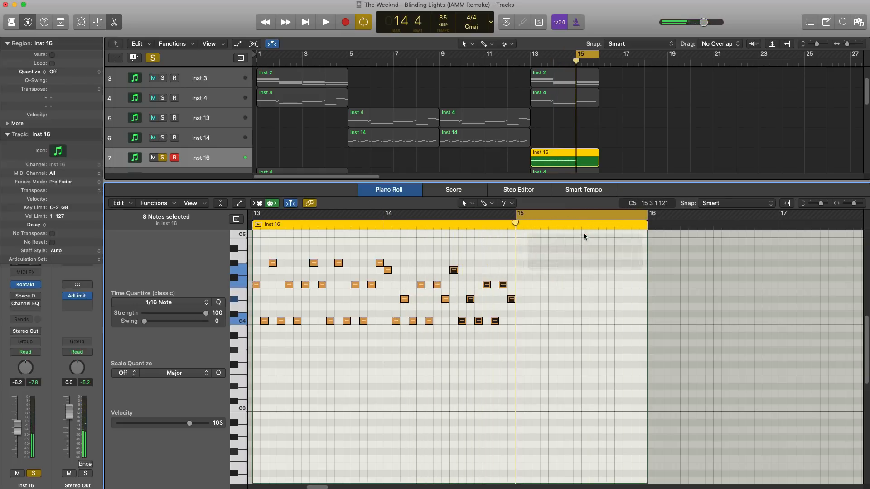
{"action": "key", "text": "space"}
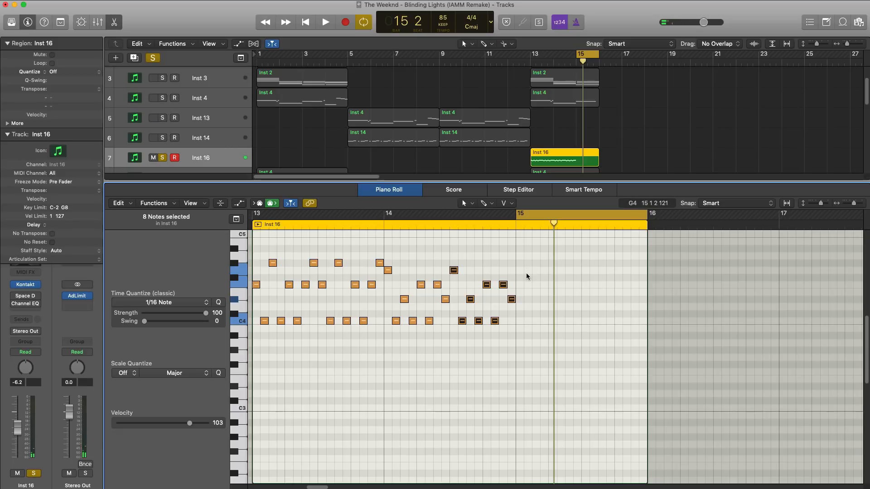
{"action": "left_click", "coordinate": [519, 272], "text": "super"}
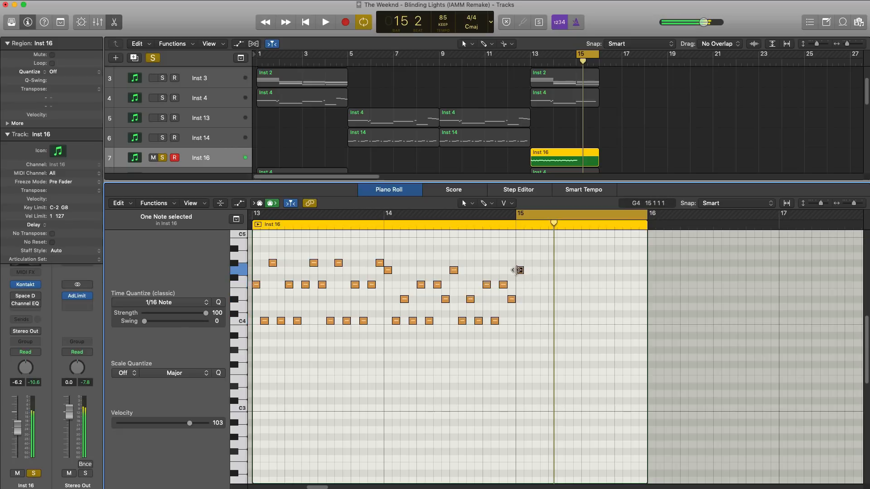
{"action": "left_click", "coordinate": [535, 336], "text": "super"}
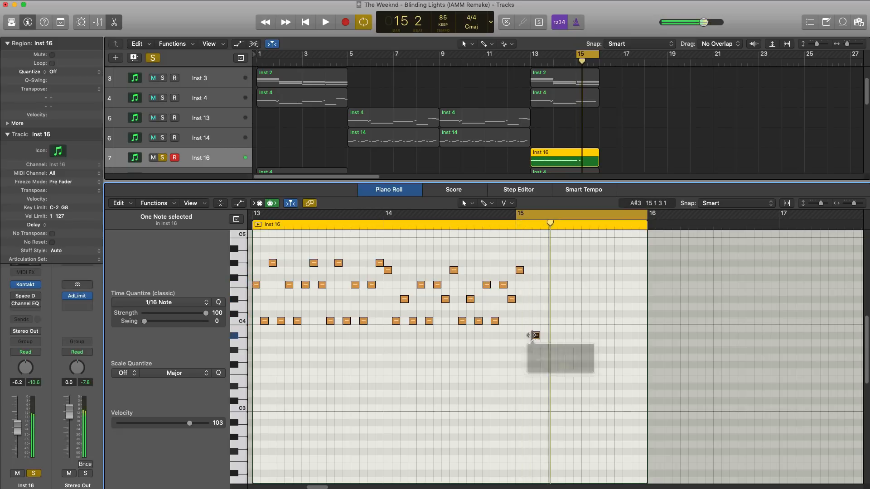
{"action": "left_click_drag", "start_coordinate": [534, 336], "coordinate": [528, 338]}
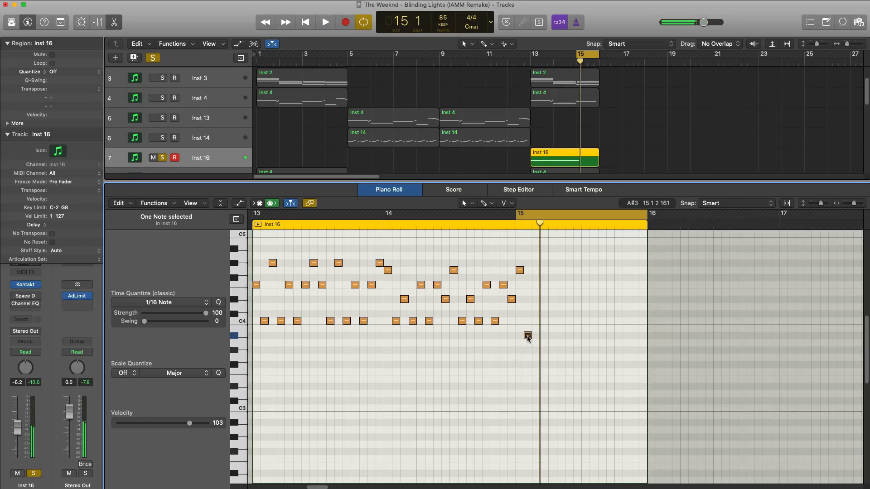
{"action": "left_click", "coordinate": [536, 299], "text": "super"}
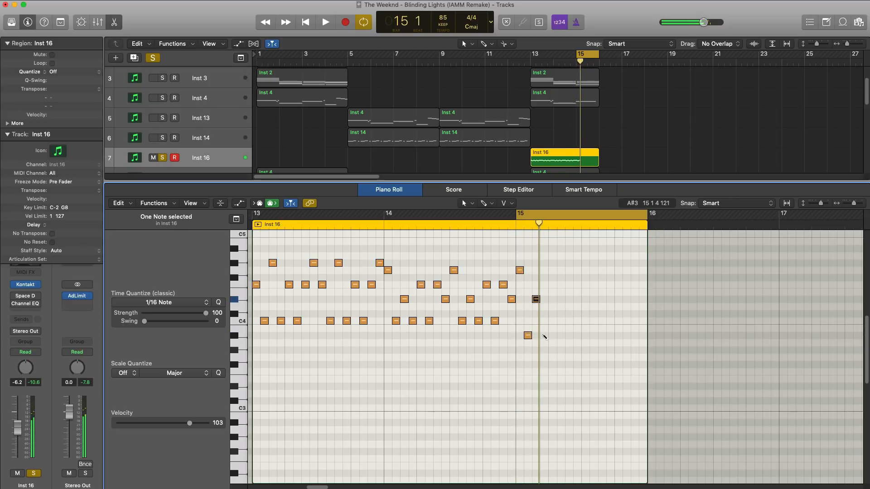
{"action": "left_click", "coordinate": [544, 335], "text": "super"}
{"action": "key", "text": "space"}
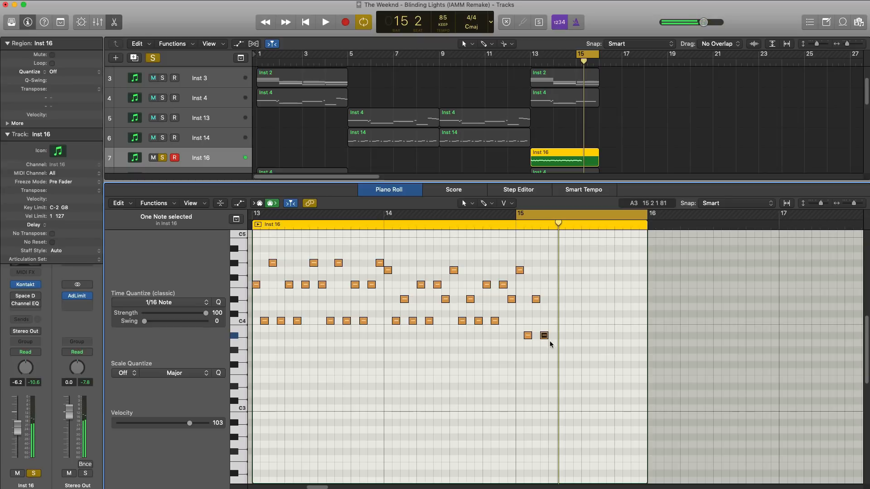
Add 1/16 notes D#4, A#3, D#4, G4 on beat 2 of bar 15, listening between entries.
{"action": "key", "text": "space"}
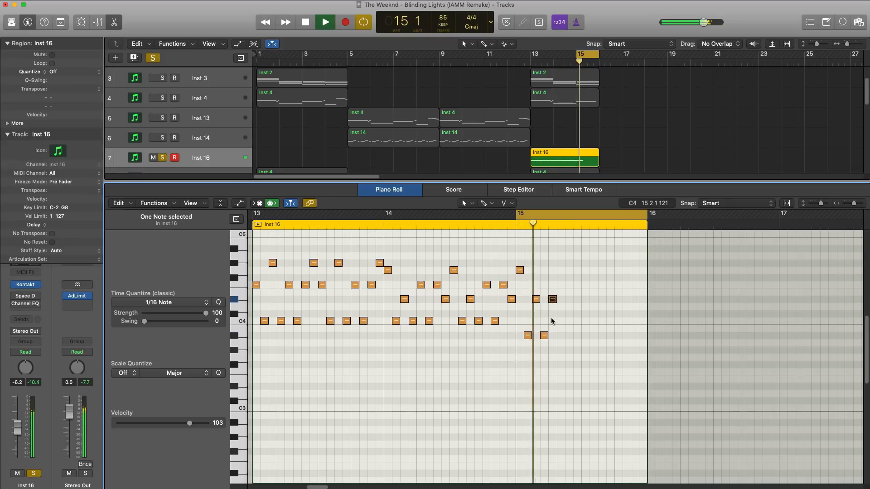
{"action": "key", "text": "space"}
{"action": "left_click", "coordinate": [569, 299]}
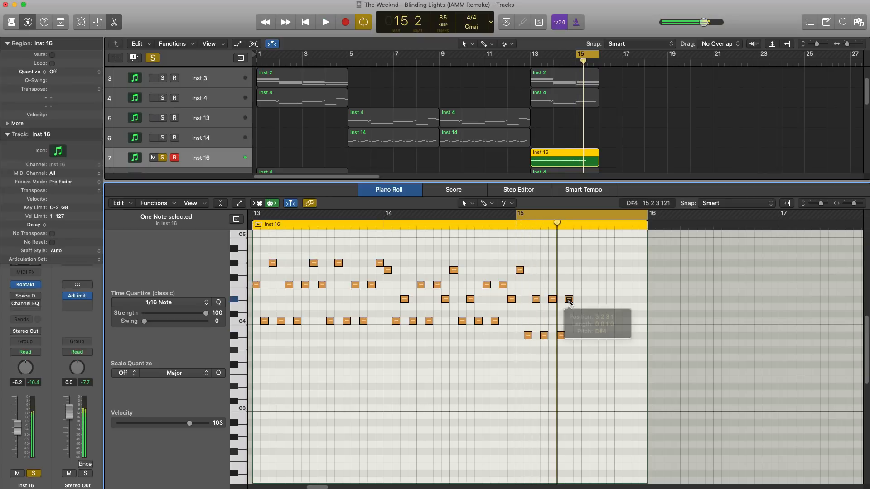
{"action": "key", "text": "space"}
{"action": "key", "text": "space"}
{"action": "left_click", "coordinate": [575, 270]}
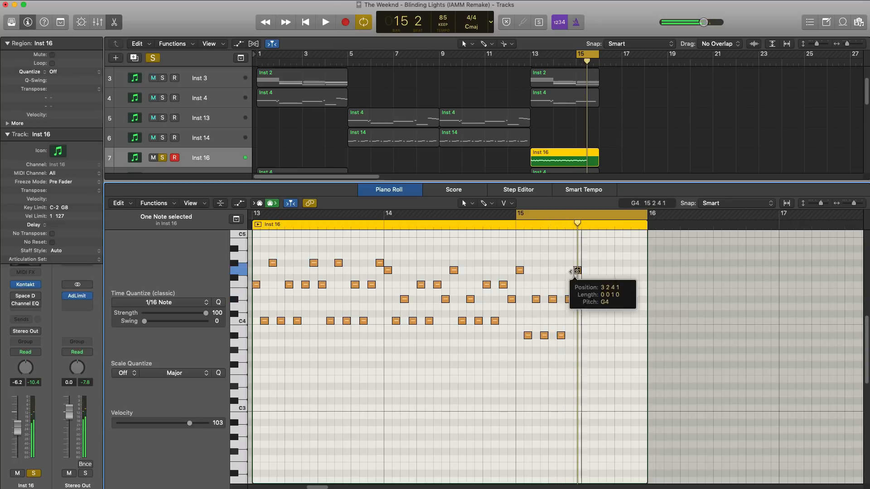
{"action": "key", "text": "space"}
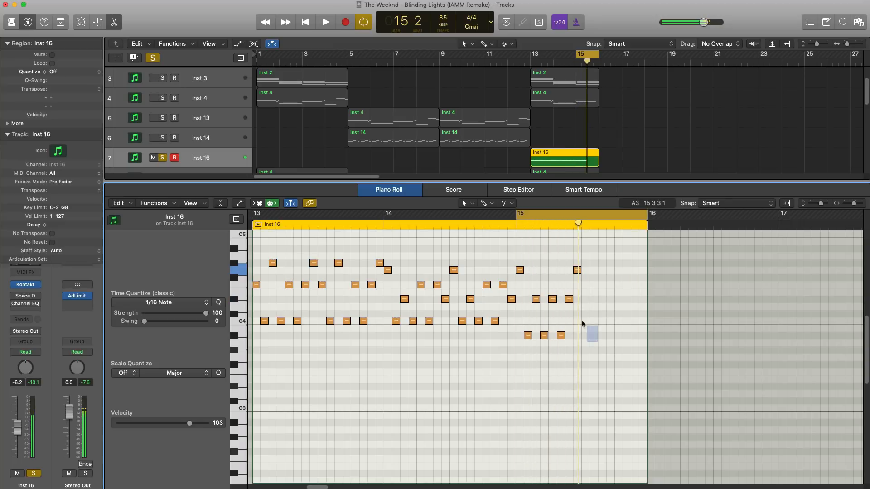
Repeat the eight pluck notes of bar 15 on beats 3 and 4 and play back the bar.
{"action": "left_click_drag", "start_coordinate": [583, 323], "coordinate": [519, 256]}
{"action": "key", "text": "super+r"}
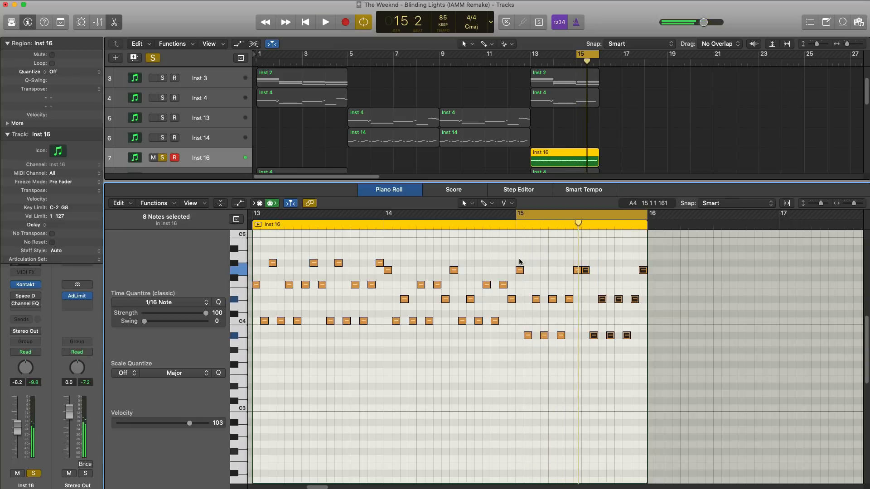
{"action": "key", "text": "space"}
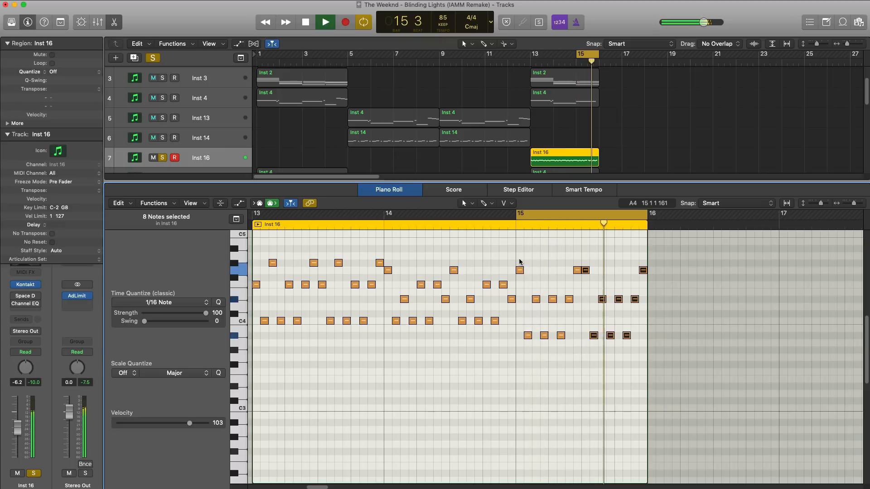
{"action": "key", "text": "space"}
Change the first note on beat 3 of bar 15 to D#4 and listen to the bar.
{"action": "left_click", "coordinate": [583, 288]}
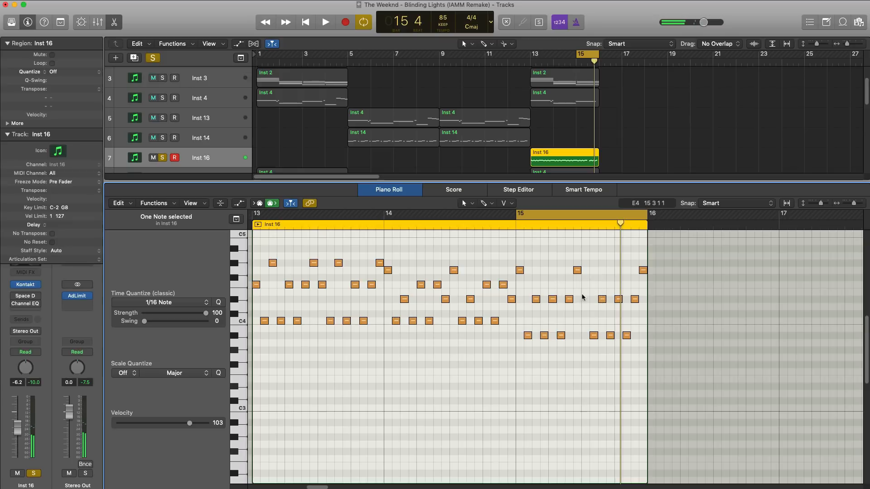
{"action": "key", "text": "space"}
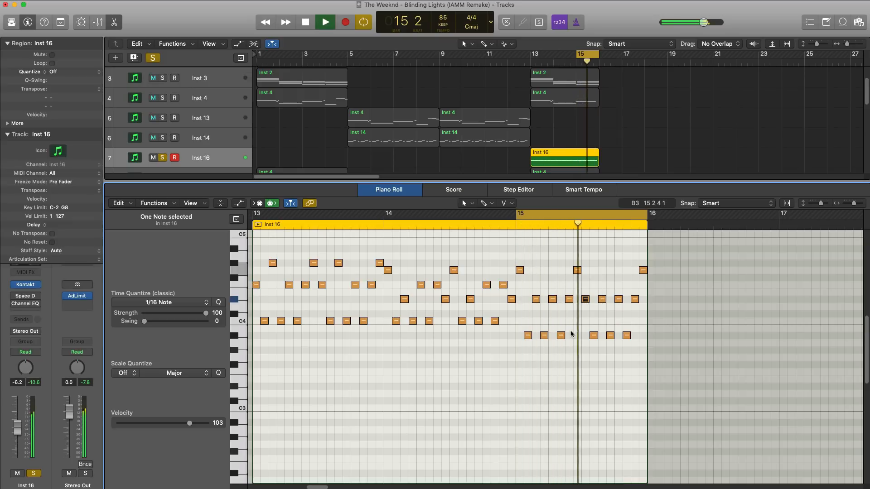
{"action": "key", "text": "space"}
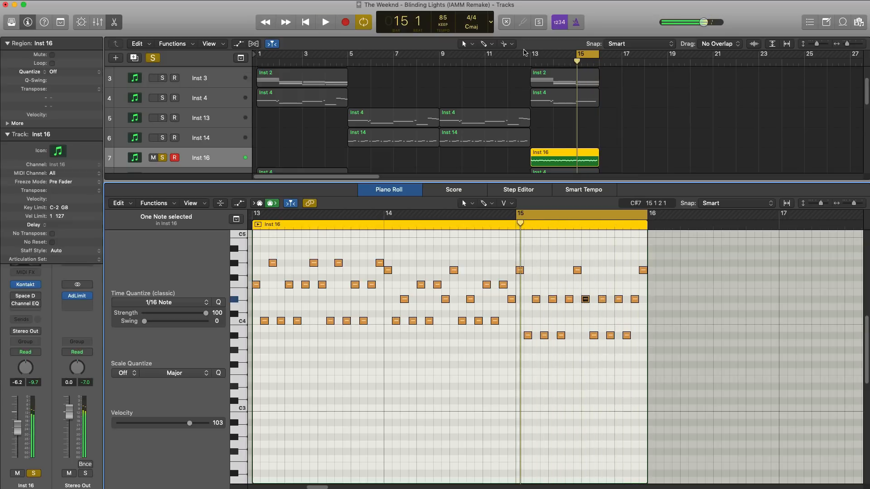
Cycle bars 13 to 17, unsolo the pluck track, play the full arrangement and close the note editor.
{"action": "left_click_drag", "start_coordinate": [532, 56], "coordinate": [607, 62]}
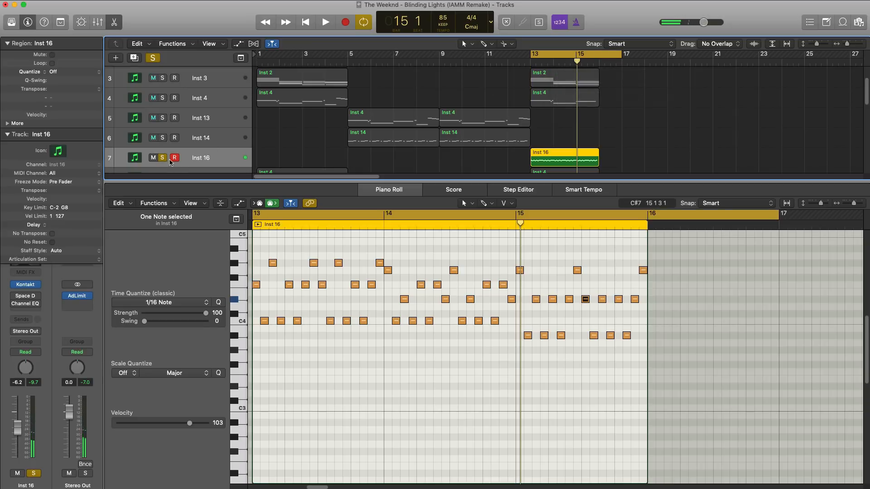
{"action": "left_click", "coordinate": [162, 157]}
{"action": "key", "text": "space"}
{"action": "key", "text": "e"}
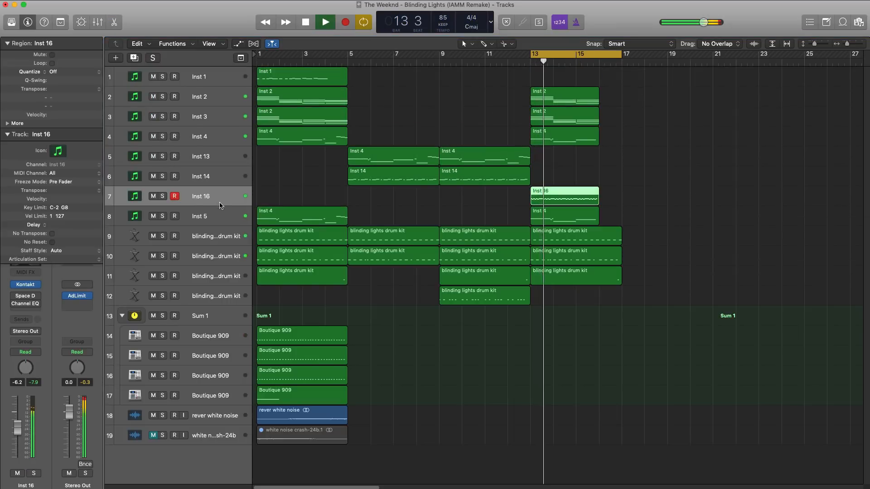
Set the pluck instrument's output in Kontakt to 1.0 dB and its track volume to -2.3 dB during playback.
{"action": "left_click", "coordinate": [18, 430], "text": "alt"}
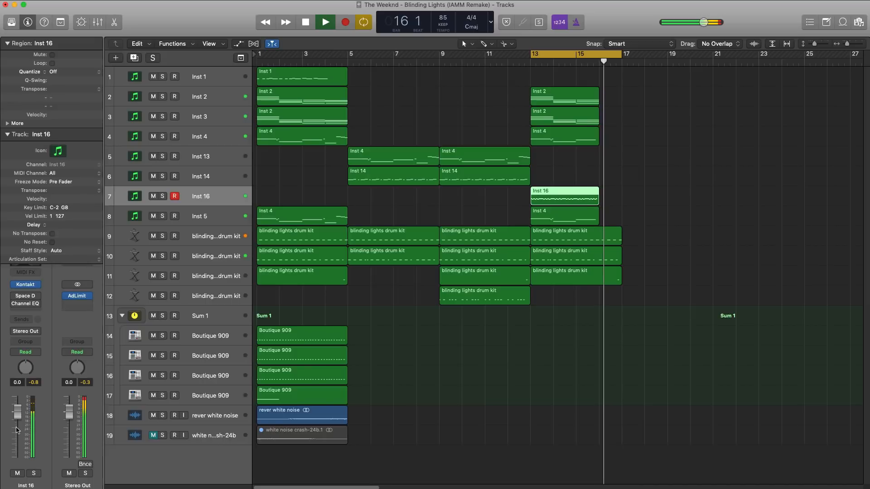
{"action": "left_click", "coordinate": [26, 286]}
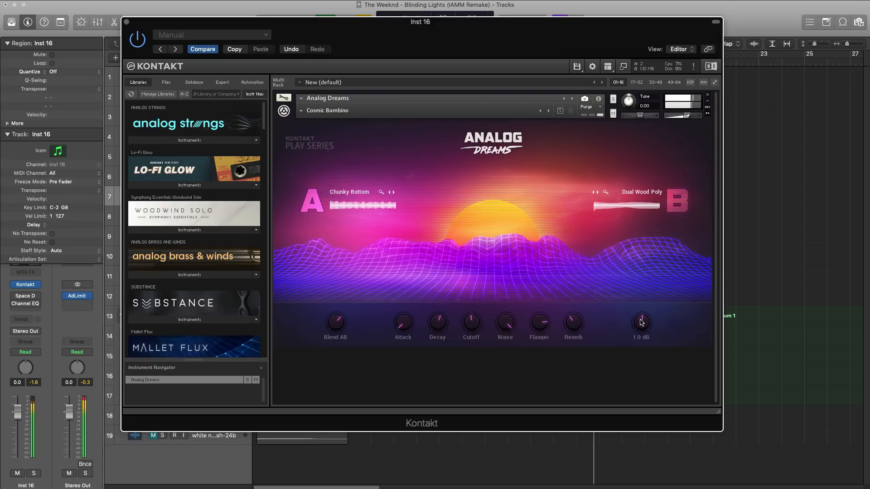
{"action": "left_click", "coordinate": [127, 22]}
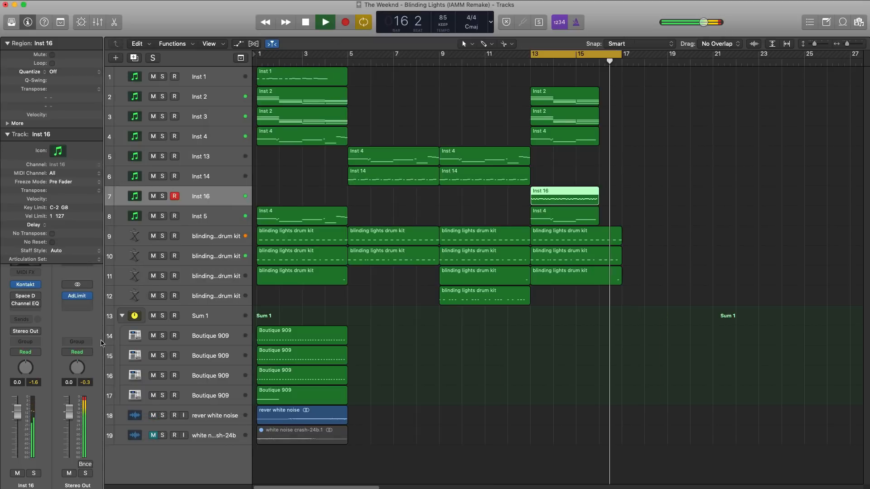
{"action": "left_click_drag", "start_coordinate": [19, 420], "coordinate": [19, 423]}
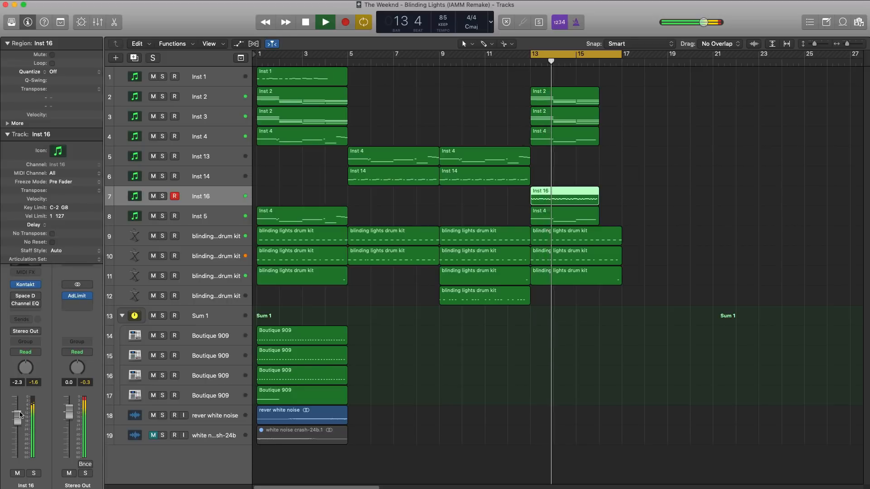
Reset the Inst 16 Channel EQ to its factory default and enable a high cut at 1720 Hz.
{"action": "left_click", "coordinate": [26, 306]}
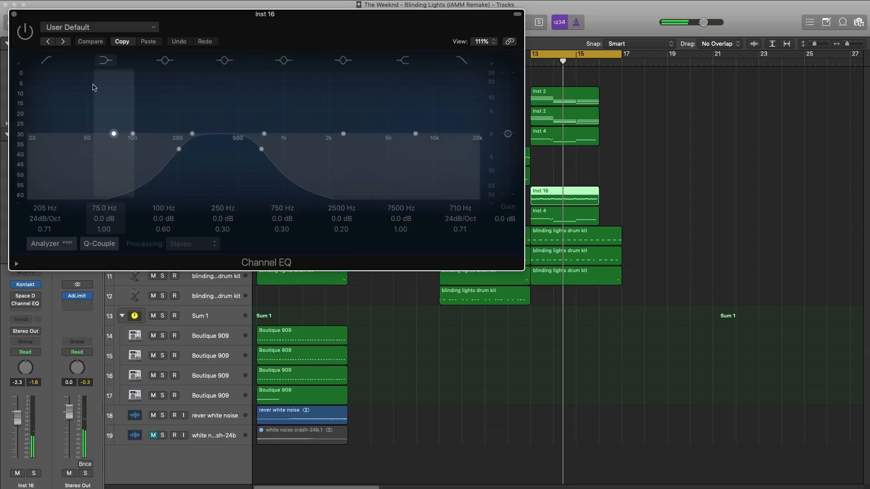
{"action": "left_click", "coordinate": [81, 27]}
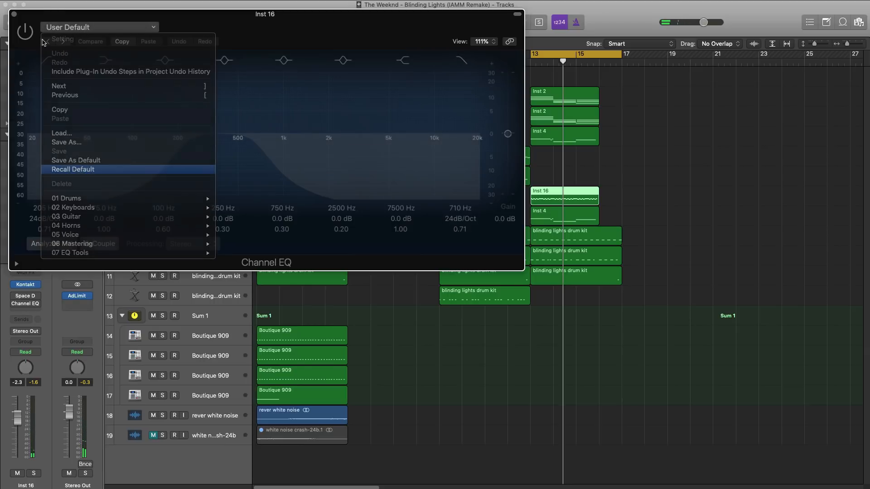
{"action": "left_click", "coordinate": [82, 170]}
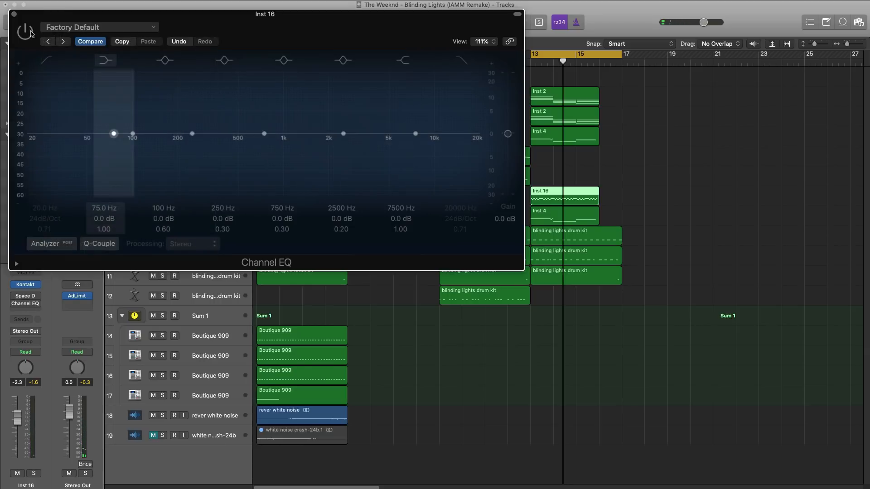
{"action": "left_click", "coordinate": [461, 61]}
{"action": "left_click_drag", "start_coordinate": [474, 142], "coordinate": [319, 149]}
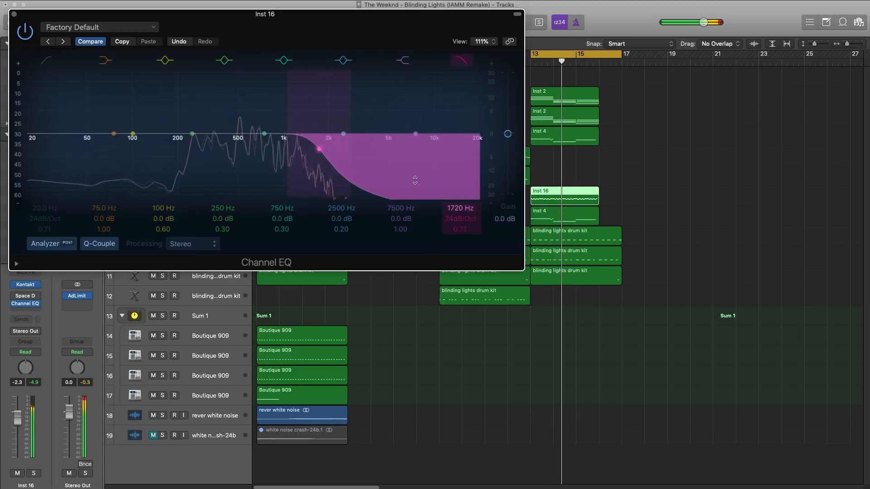
Enable a low cut at 500 Hz in the Inst 16 Channel EQ, close the plug-in and stop playback.
{"action": "left_click", "coordinate": [46, 61]}
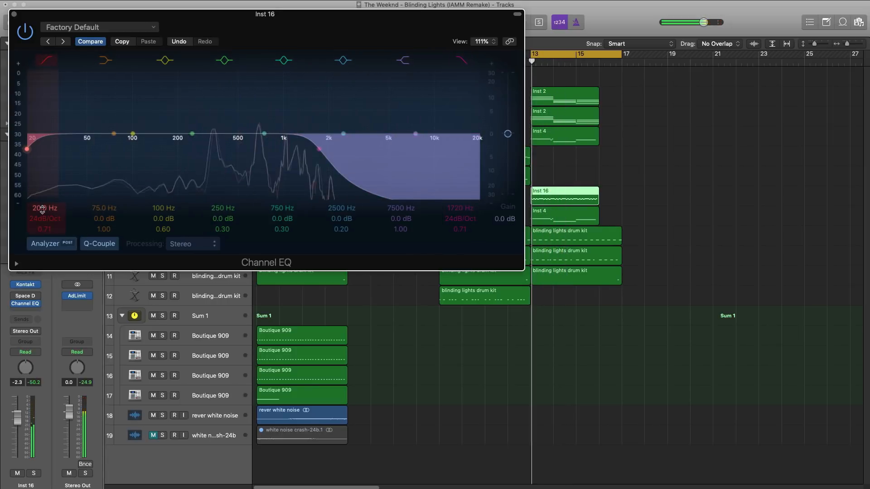
{"action": "left_click_drag", "start_coordinate": [42, 209], "coordinate": [43, 166]}
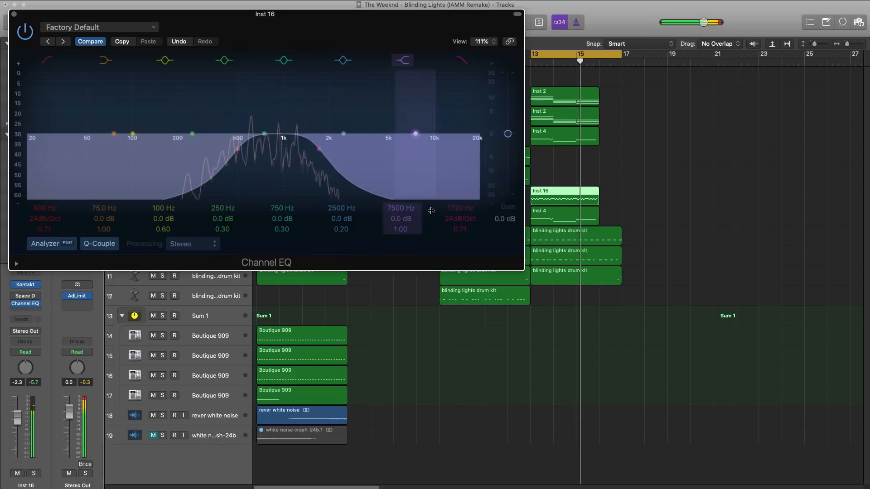
{"action": "left_click", "coordinate": [15, 14]}
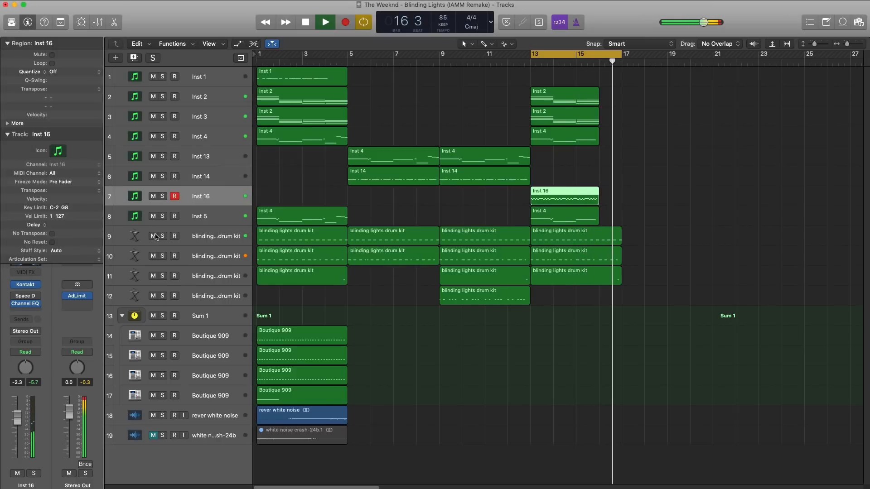
{"action": "key", "text": "space"}
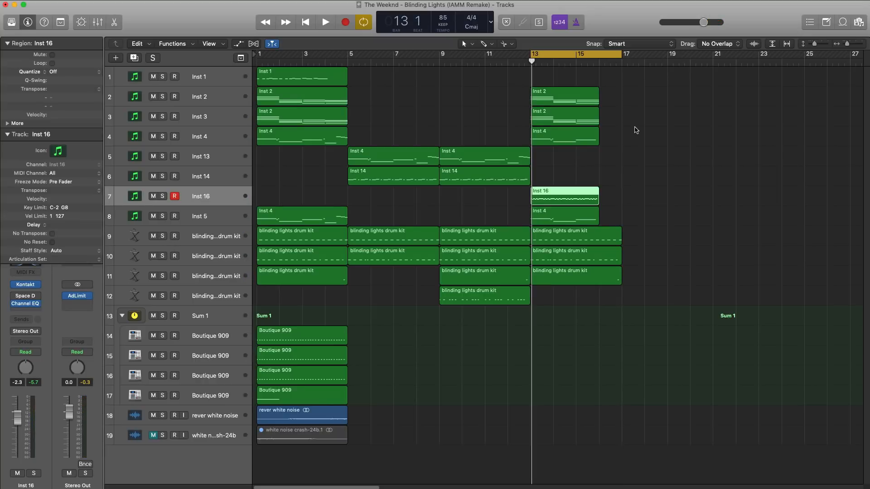
Add the reverse_crash sample on a new audio track ending at bar 17 and set its volume to -5.9 dB during playback.
{"action": "left_click_drag", "start_coordinate": [568, 487], "coordinate": [601, 454]}
{"action": "key", "text": "space"}
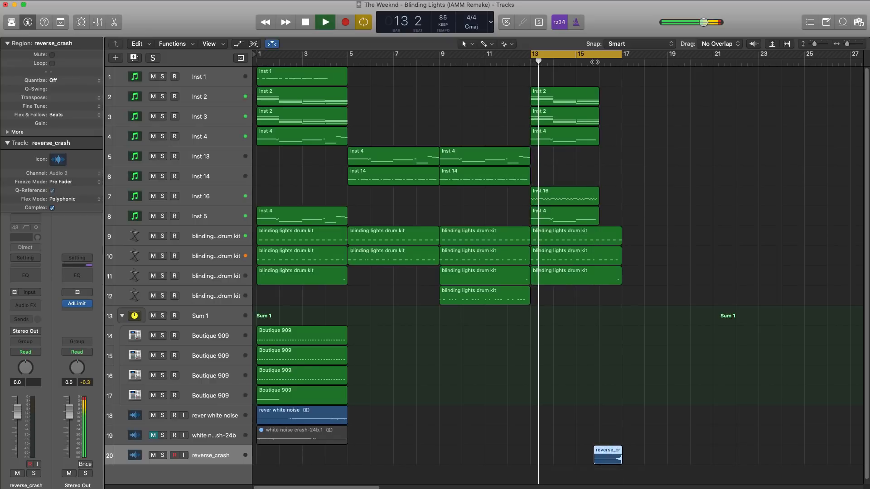
{"action": "scroll", "coordinate": [597, 171], "scroll_direction": "down", "scroll_amount": 3}
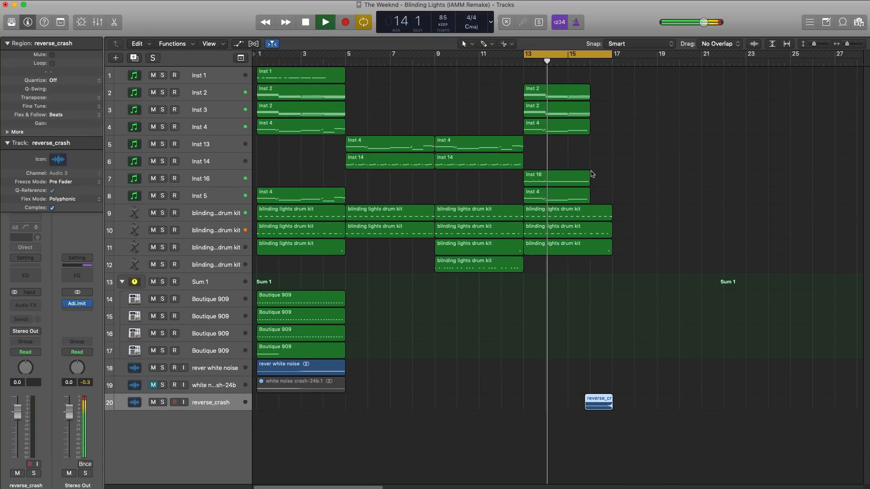
{"action": "scroll", "coordinate": [592, 171], "scroll_direction": "down", "scroll_amount": 2}
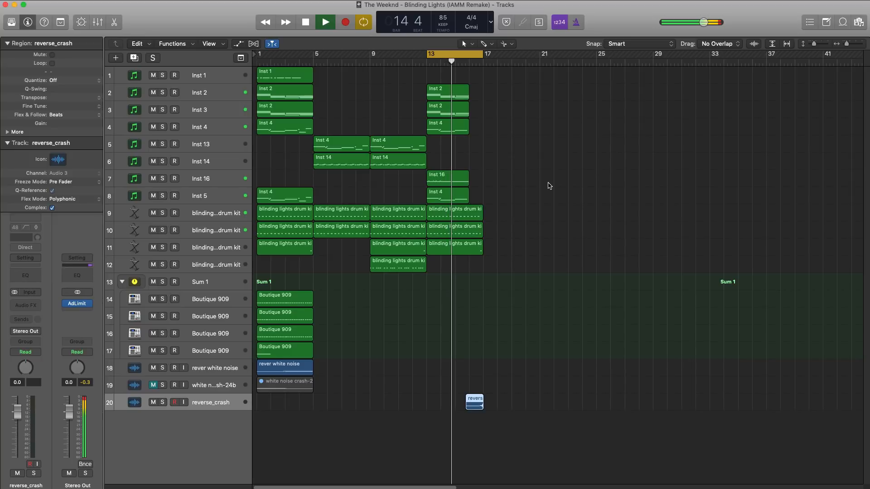
{"action": "scroll", "coordinate": [511, 242], "scroll_direction": "up", "scroll_amount": 3}
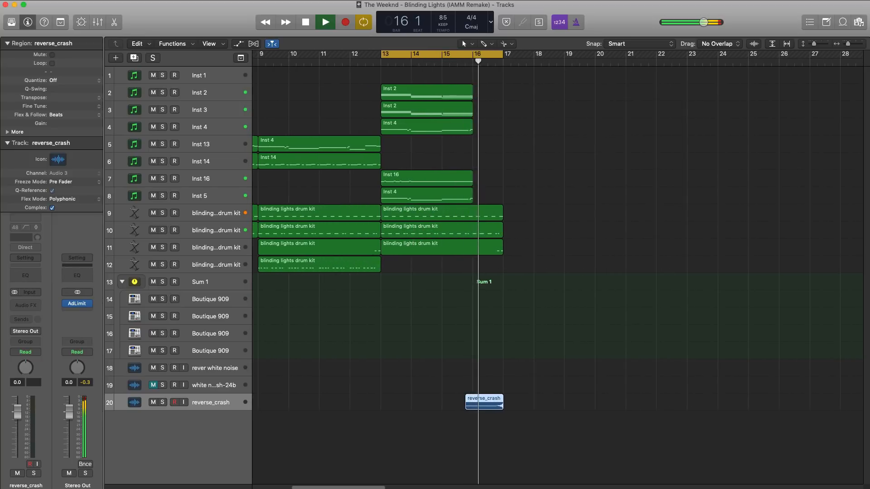
{"action": "left_click_drag", "start_coordinate": [21, 416], "coordinate": [20, 428]}
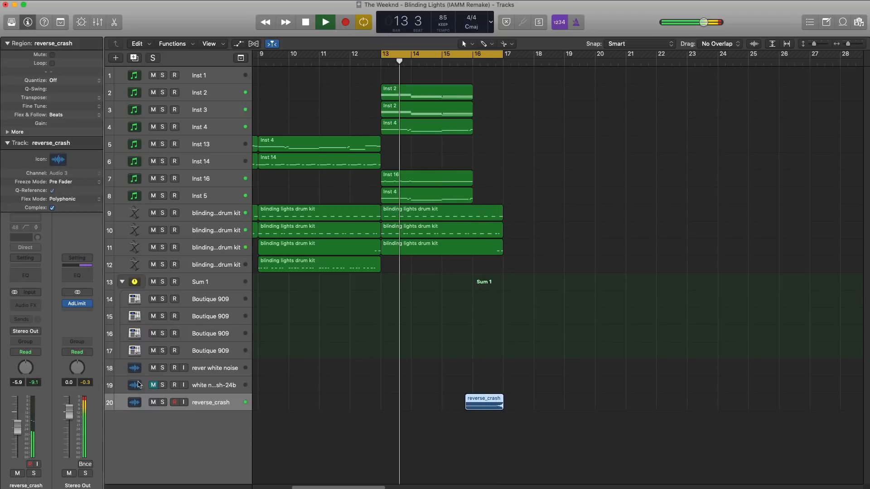
{"action": "key", "text": "space"}
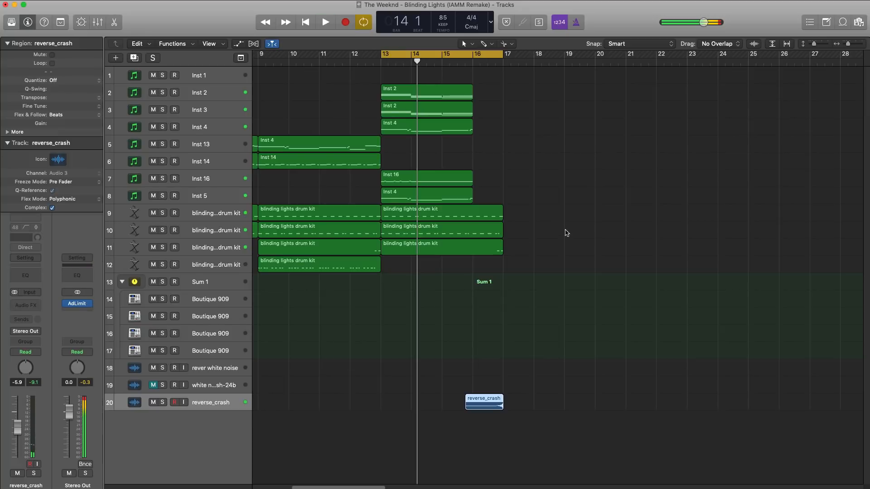
{"action": "scroll", "coordinate": [567, 240], "scroll_direction": "down", "scroll_amount": 3}
{"action": "scroll", "coordinate": [567, 240], "scroll_direction": "left", "scroll_amount": 5}
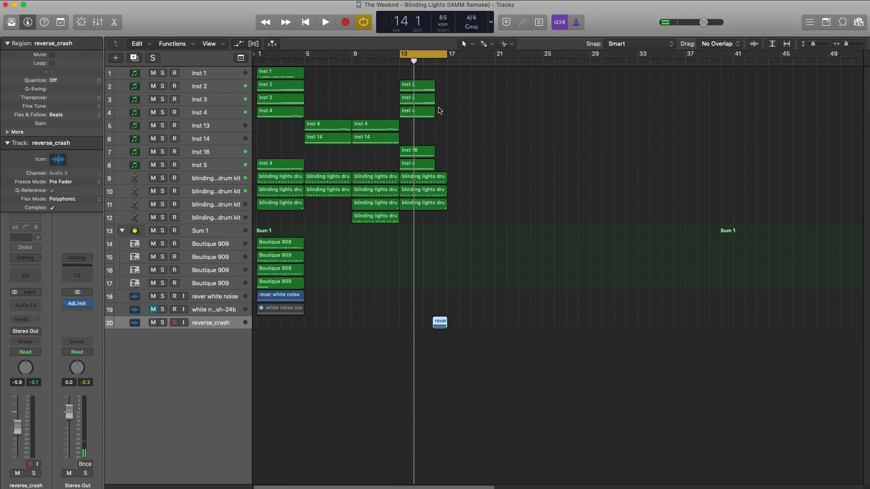
{"action": "left_click_drag", "start_coordinate": [415, 100], "coordinate": [453, 116]}
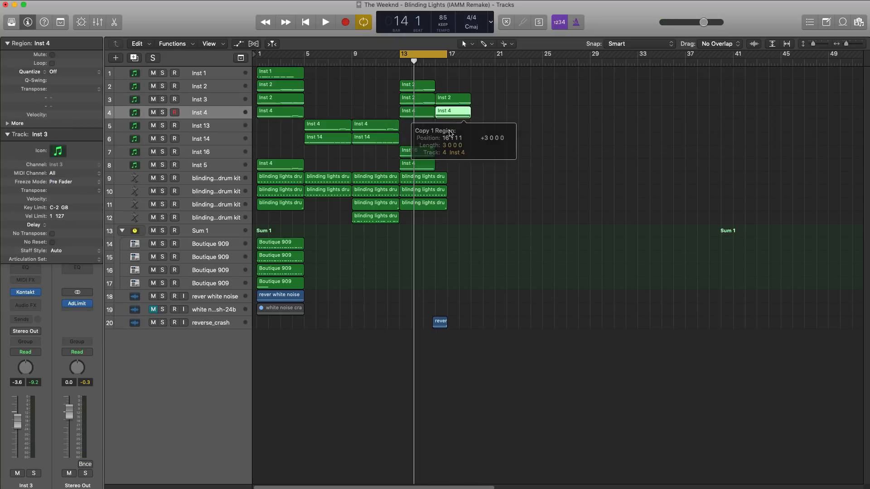
{"action": "scroll", "coordinate": [432, 174], "scroll_direction": "up", "scroll_amount": 5}
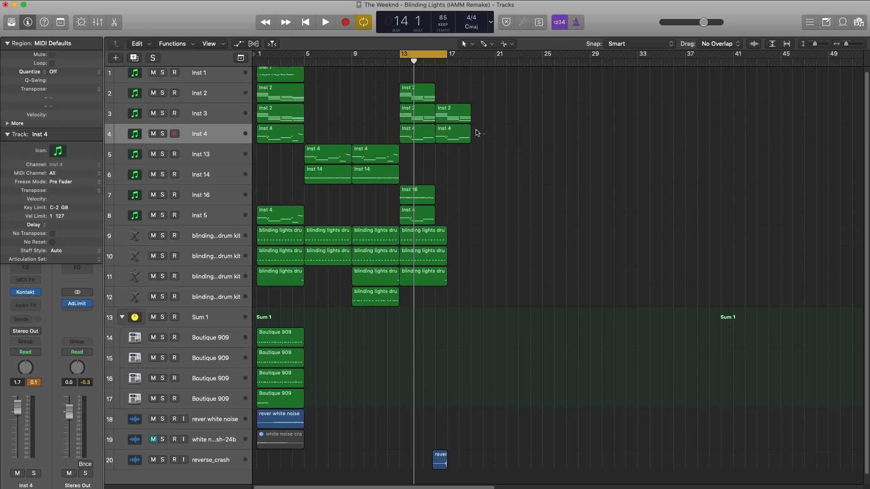
{"action": "key", "text": "super+z"}
{"action": "key", "text": "super+z"}
Copy the bar 1 regions of Inst 3, Inst 4 and Inst 5 to bar 17 and repeat the three bar 13 drum kit regions there.
{"action": "left_click", "coordinate": [281, 119]}
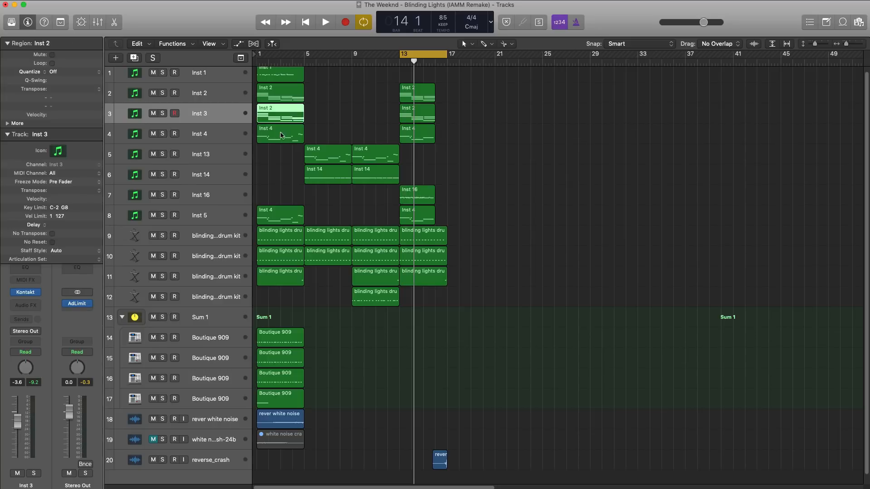
{"action": "left_click", "coordinate": [281, 138], "text": "shift"}
{"action": "left_click_drag", "start_coordinate": [277, 220], "coordinate": [437, 252]}
{"action": "key", "text": "super+r"}
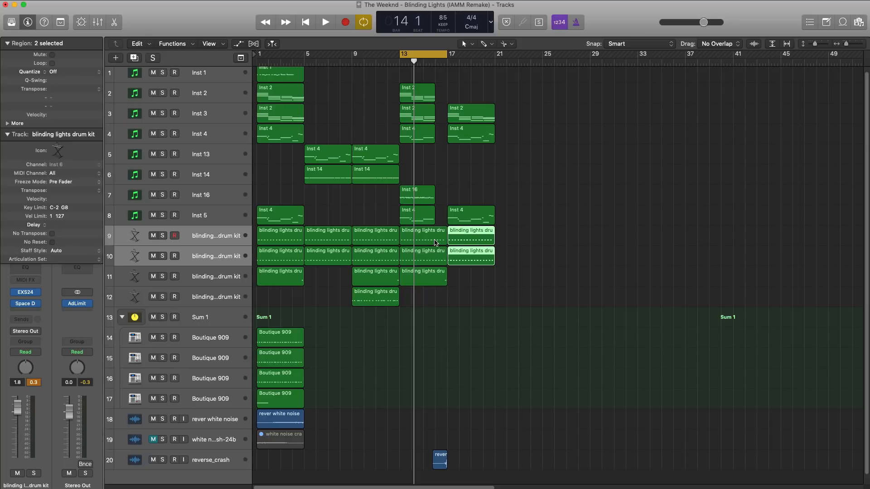
{"action": "left_click", "coordinate": [414, 270]}
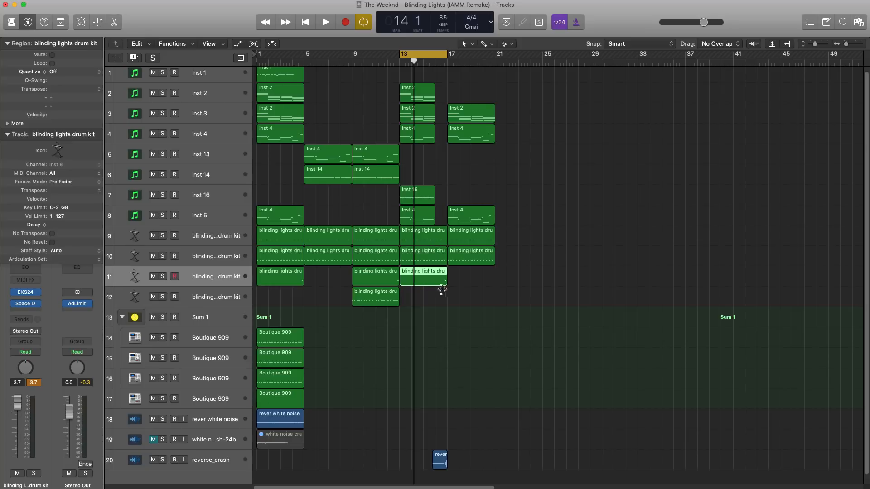
{"action": "key", "text": "super+r"}
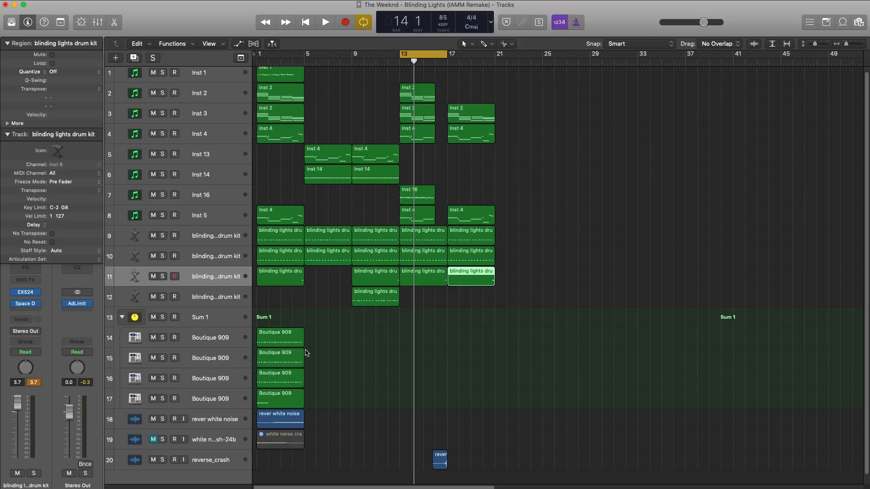
Repeat the four Boutique 909 regions from bar 1 and move the copies to bar 17.
{"action": "left_click_drag", "start_coordinate": [314, 338], "coordinate": [283, 408]}
{"action": "key", "text": "super+r"}
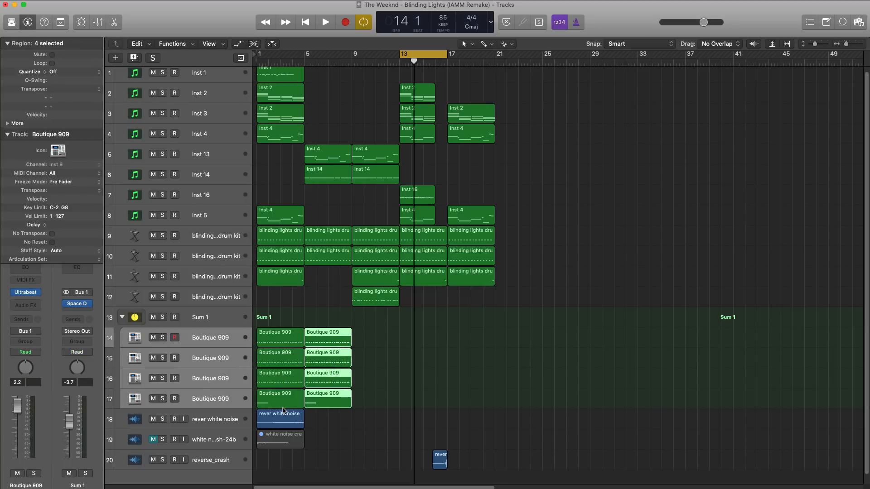
{"action": "left_click_drag", "start_coordinate": [314, 344], "coordinate": [464, 334]}
{"action": "left_click", "coordinate": [520, 375]}
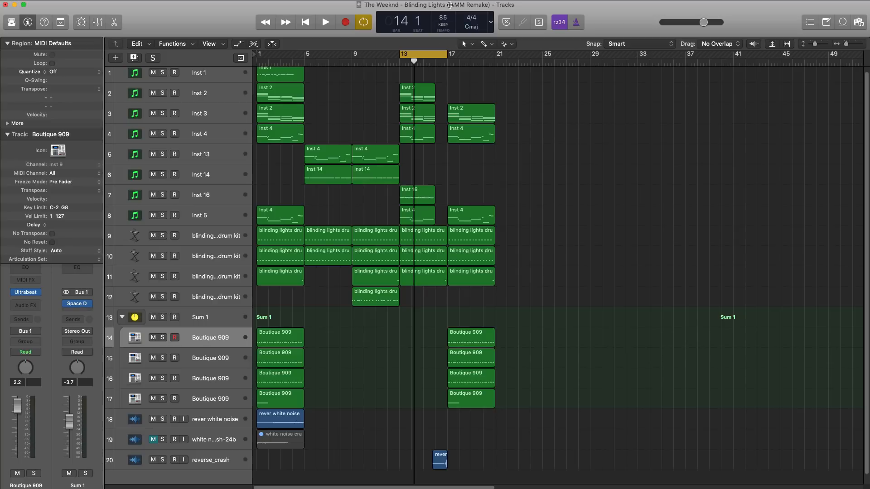
Cycle bars 17 to 21, play the section and delete the copied Boutique 909 region on track 17.
{"action": "left_click_drag", "start_coordinate": [438, 59], "coordinate": [485, 60]}
{"action": "key", "text": "space"}
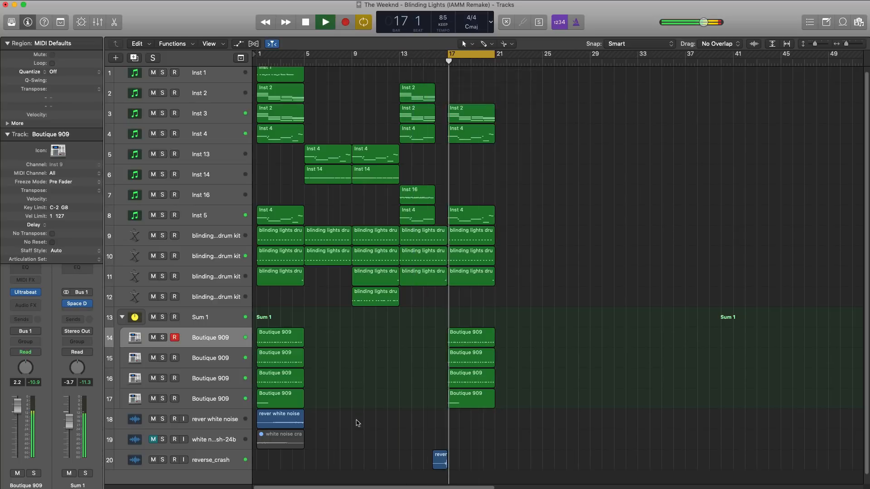
{"action": "left_click", "coordinate": [471, 400]}
{"action": "key", "text": "Delete"}
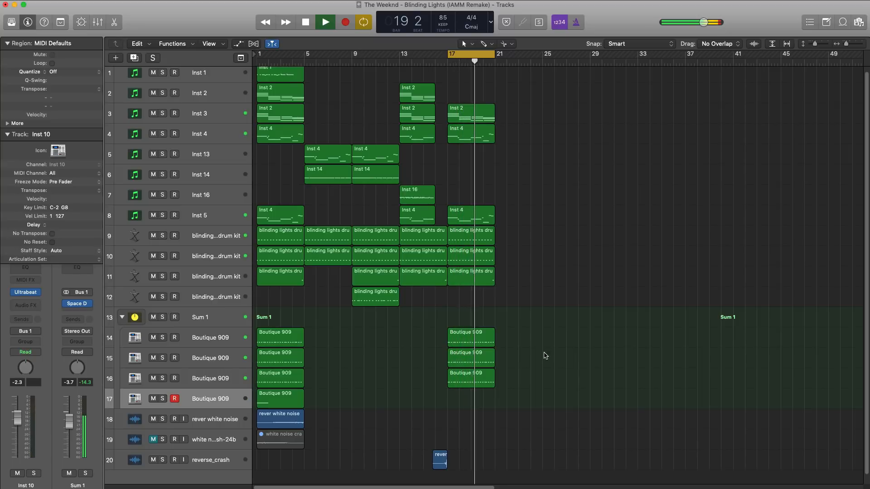
Try a copy of the rever white noise region at bar 17 and remove it after listening.
{"action": "scroll", "coordinate": [545, 359], "scroll_direction": "down", "scroll_amount": 1}
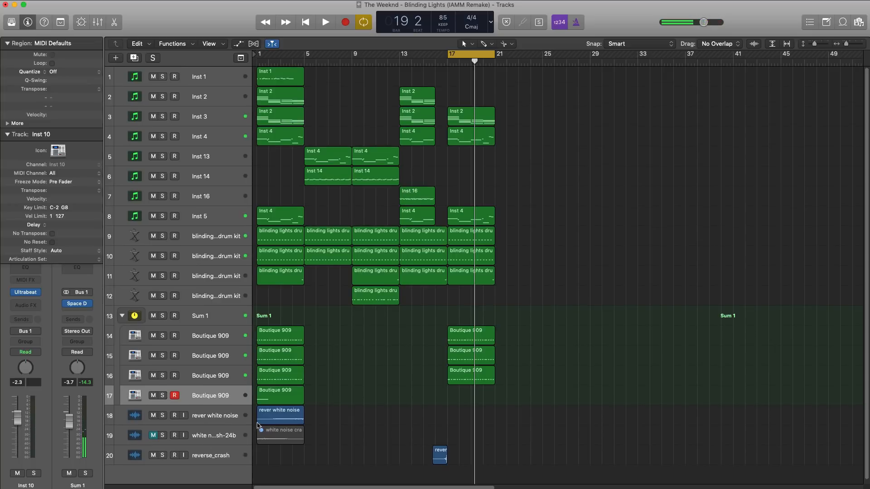
{"action": "left_click_drag", "start_coordinate": [272, 416], "coordinate": [461, 422]}
{"action": "key", "text": "space"}
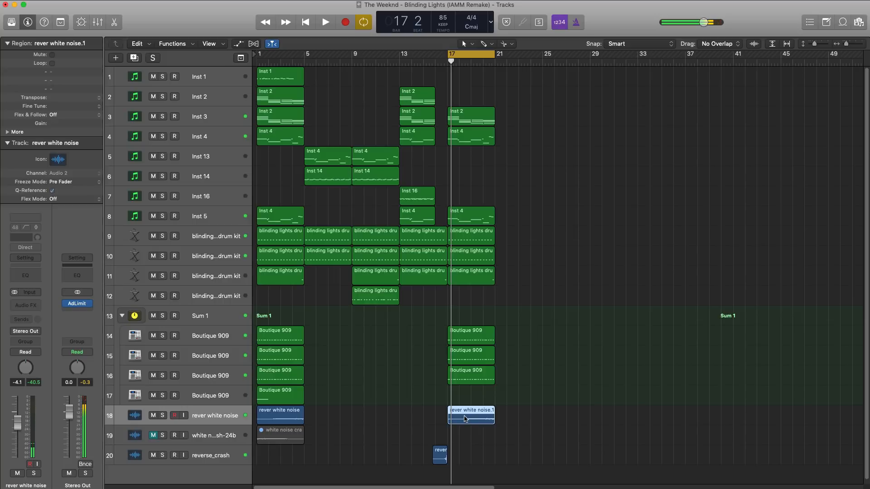
{"action": "key", "text": "Delete"}
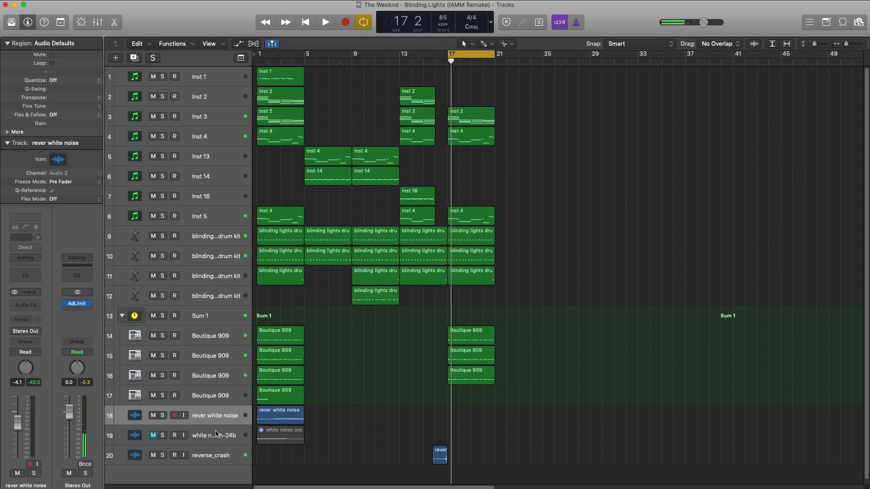
Move the white noise crash region to bar 17, unmute it and its track, and set the track volume to -5.1 dB during playback.
{"action": "left_click_drag", "start_coordinate": [281, 434], "coordinate": [473, 434]}
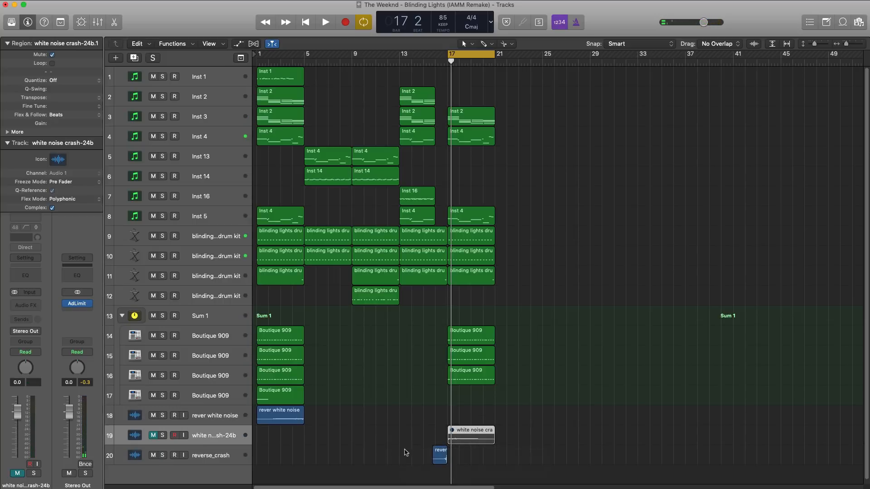
{"action": "key", "text": "space"}
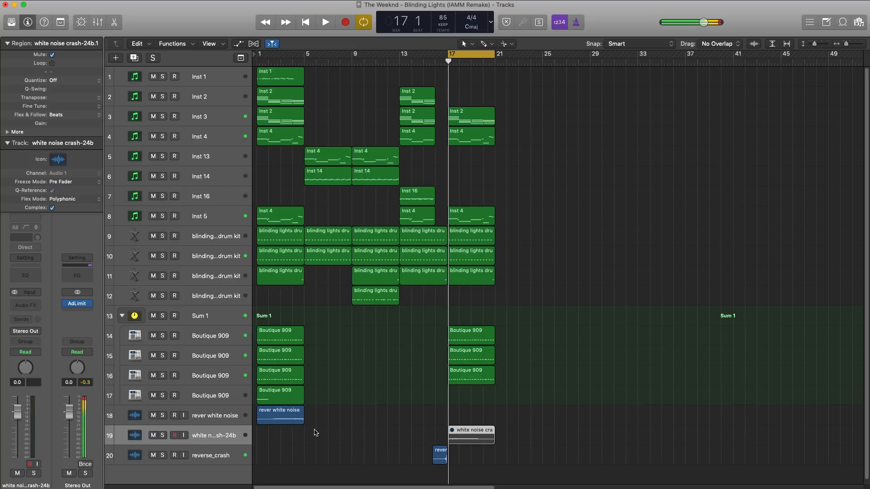
{"action": "key", "text": "ctrl+m"}
{"action": "key", "text": "space"}
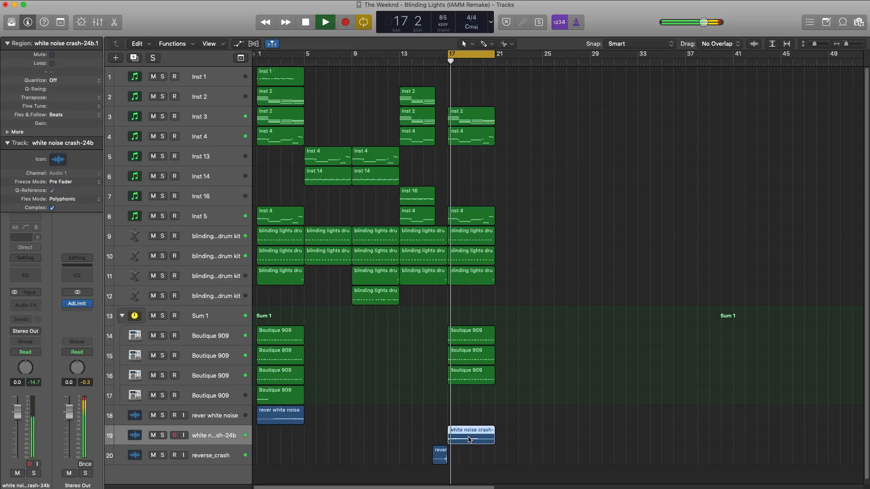
{"action": "left_click_drag", "start_coordinate": [20, 413], "coordinate": [21, 429]}
{"action": "key", "text": "space"}
{"action": "key", "text": "space"}
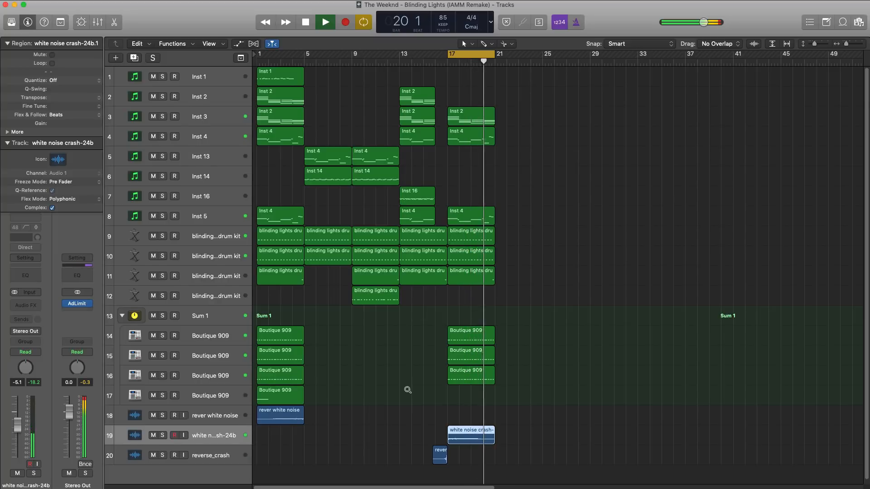
Stop playback and repeat the nine synth, drum kit and Boutique 909 regions of bars 17 to 21 at bar 21.
{"action": "scroll", "coordinate": [407, 390], "scroll_direction": "down", "scroll_amount": 3}
{"action": "scroll", "coordinate": [408, 390], "scroll_direction": "down", "scroll_amount": 3}
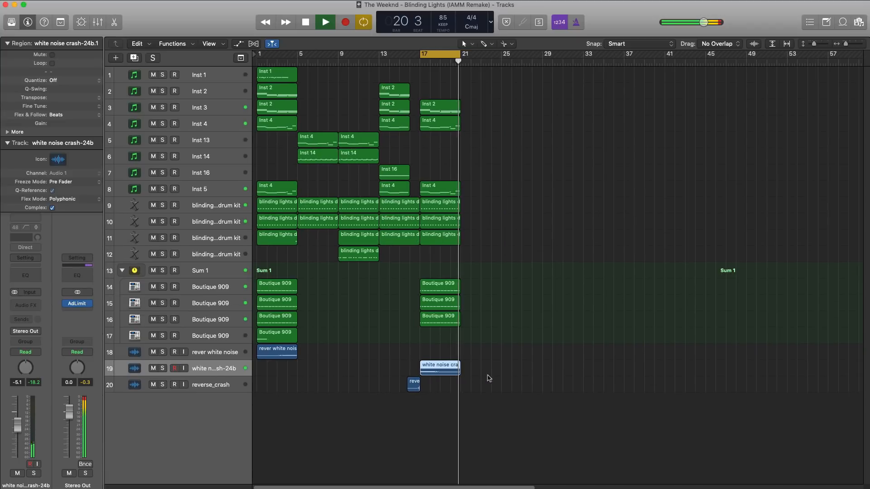
{"action": "key", "text": "space"}
{"action": "left_click_drag", "start_coordinate": [484, 338], "coordinate": [437, 113]}
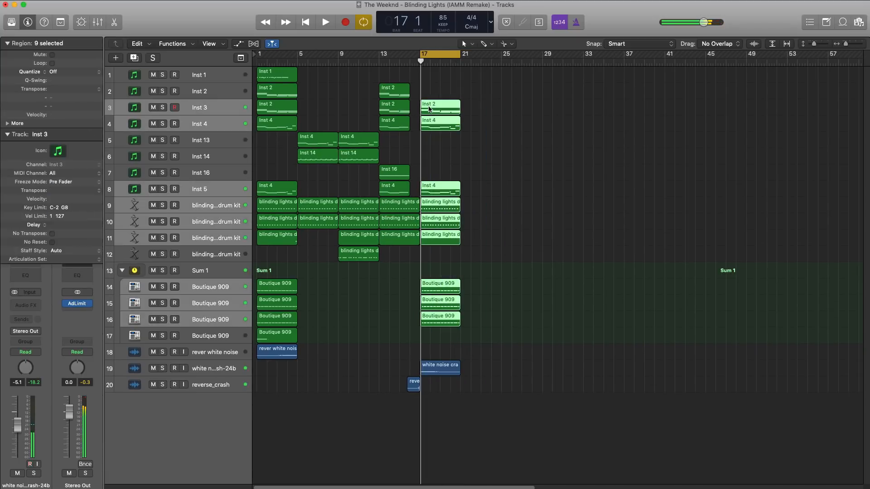
{"action": "key", "text": "super+r"}
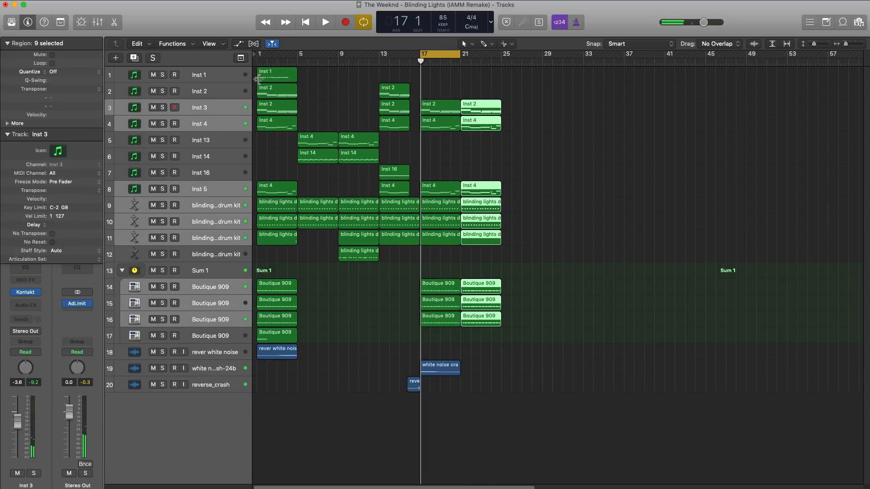
Copy the Inst 2 region from bar 1 to bar 21, move the cycle range to bars 21 to 25 and play it.
{"action": "left_click_drag", "start_coordinate": [277, 90], "coordinate": [480, 91]}
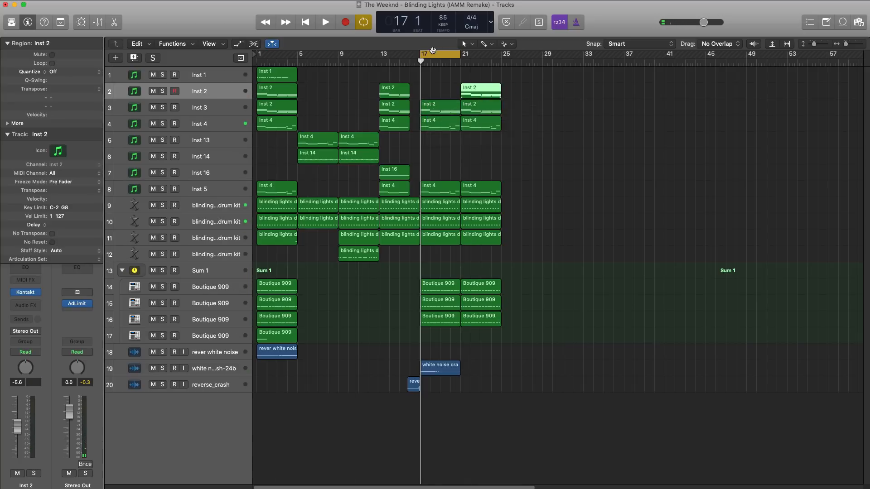
{"action": "left_click_drag", "start_coordinate": [433, 49], "coordinate": [477, 56]}
{"action": "key", "text": "space"}
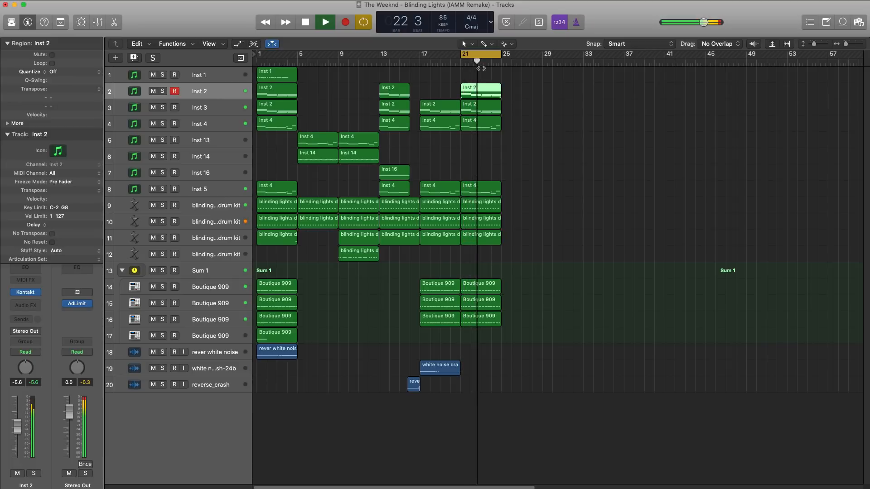
{"action": "key", "text": "space"}
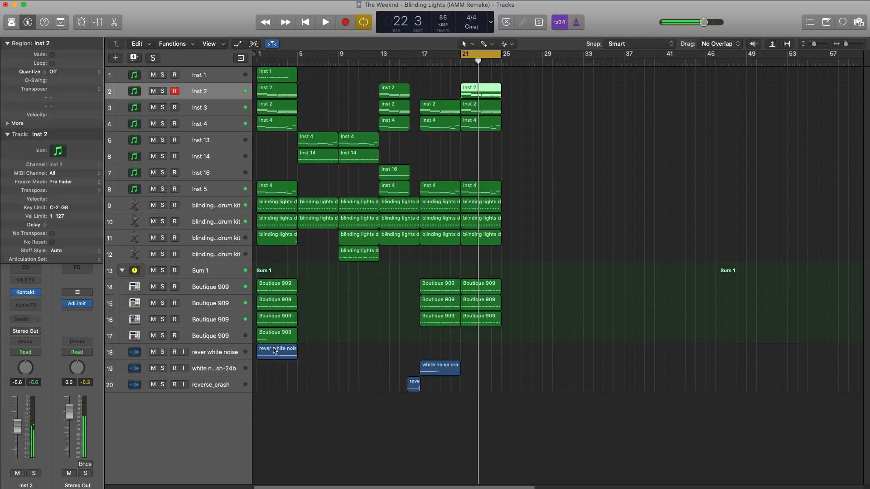
Copy the rever white noise region to bar 21 and the reverse_crash region so that it ends at bar 25.
{"action": "left_click_drag", "start_coordinate": [275, 350], "coordinate": [481, 348]}
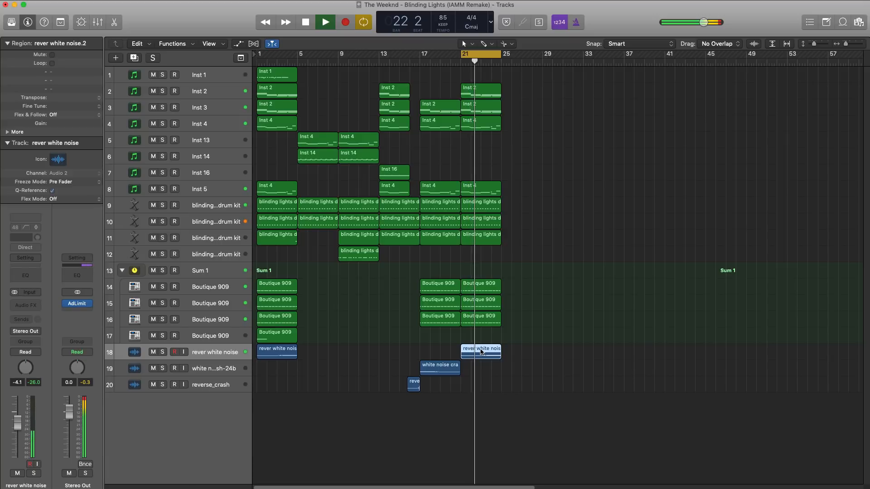
{"action": "key", "text": "space"}
{"action": "left_click_drag", "start_coordinate": [413, 382], "coordinate": [495, 385]}
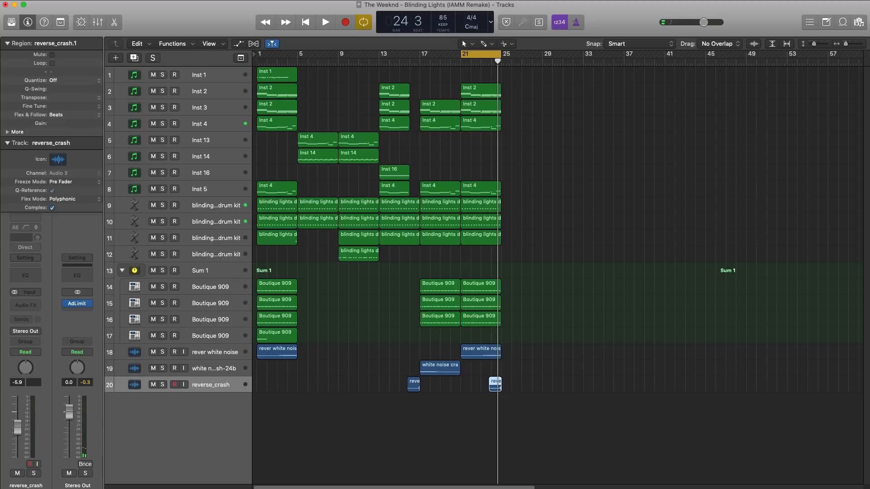
Add the fx riser audio file on a new track at bar 21 and solo it briefly during playback.
{"action": "left_click_drag", "start_coordinate": [446, 487], "coordinate": [459, 416]}
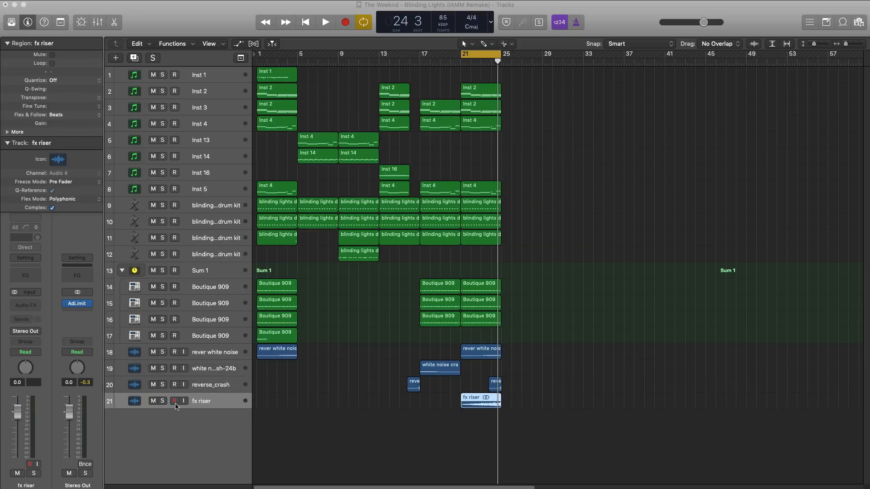
{"action": "left_click", "coordinate": [417, 431]}
{"action": "key", "text": "space"}
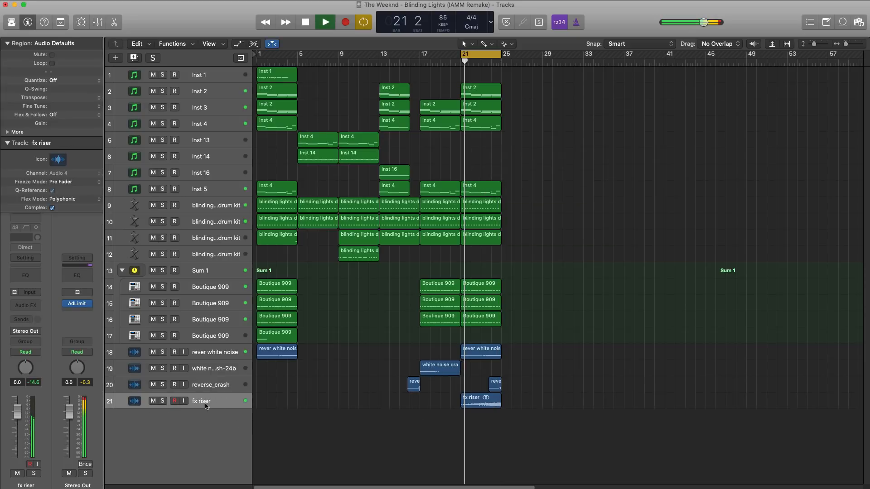
{"action": "left_click", "coordinate": [162, 401]}
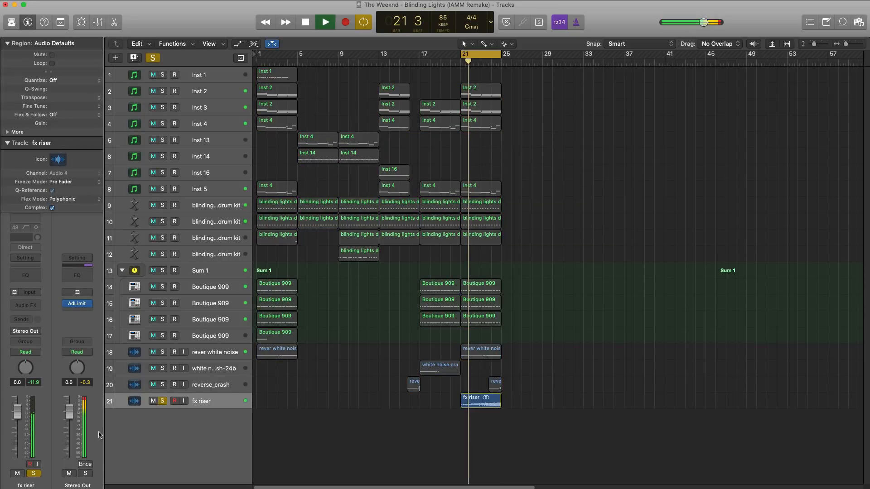
{"action": "left_click", "coordinate": [163, 402]}
{"action": "scroll", "coordinate": [378, 404], "scroll_direction": "up", "scroll_amount": 3}
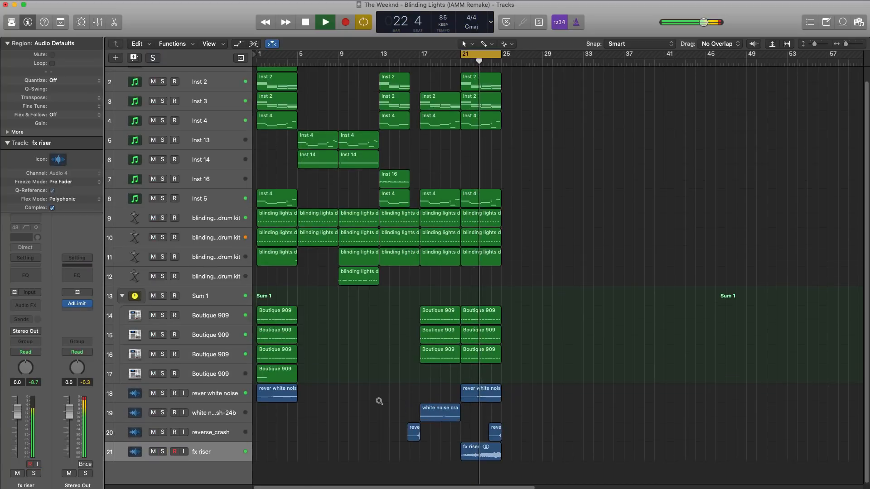
Add volume automation to the fx riser track, ramping from silence just before bar 21 to +0.3 dB shortly before bar 25.
{"action": "scroll", "coordinate": [379, 402], "scroll_direction": "right", "scroll_amount": 5}
{"action": "scroll", "coordinate": [380, 400], "scroll_direction": "up", "scroll_amount": 1}
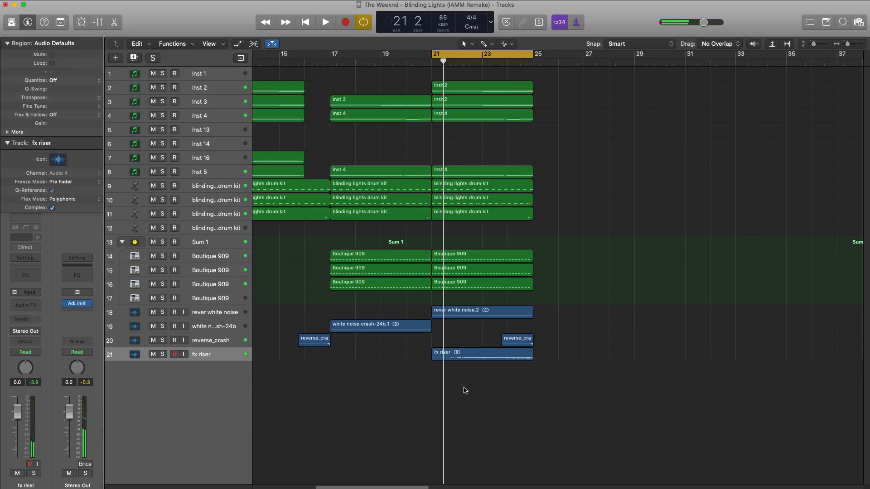
{"action": "key", "text": "a"}
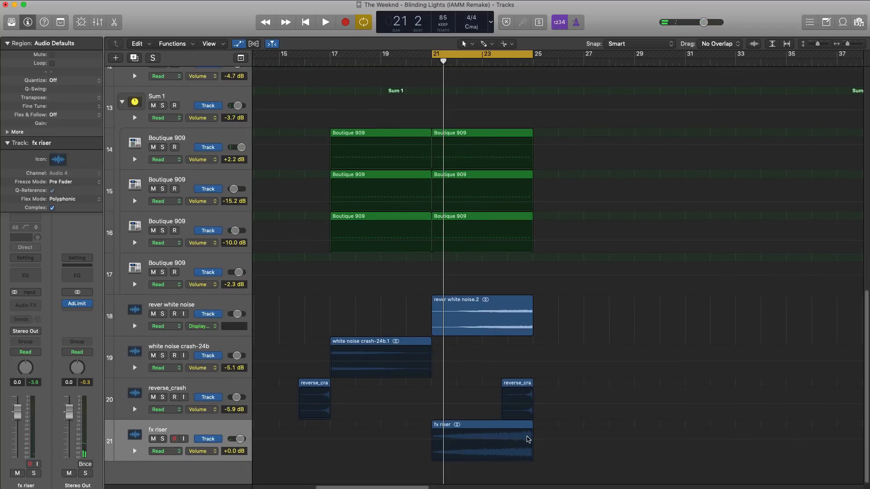
{"action": "left_click", "coordinate": [538, 443]}
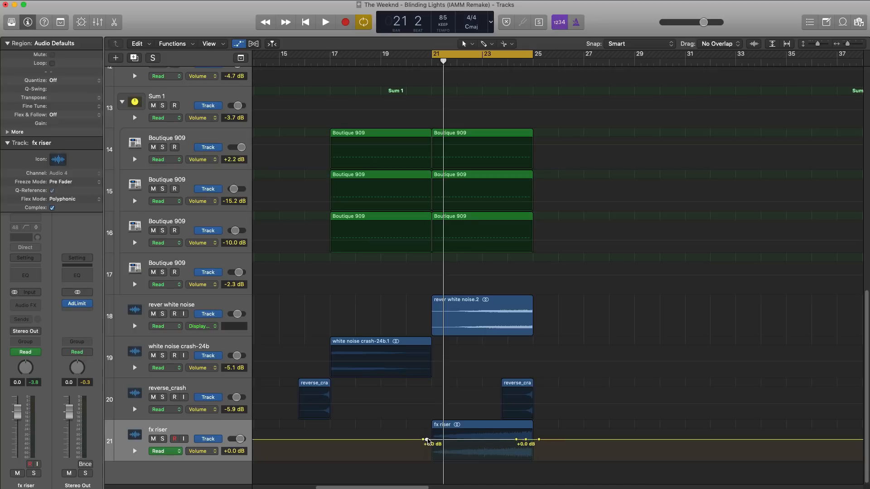
{"action": "left_click_drag", "start_coordinate": [428, 440], "coordinate": [426, 460]}
{"action": "key", "text": "space"}
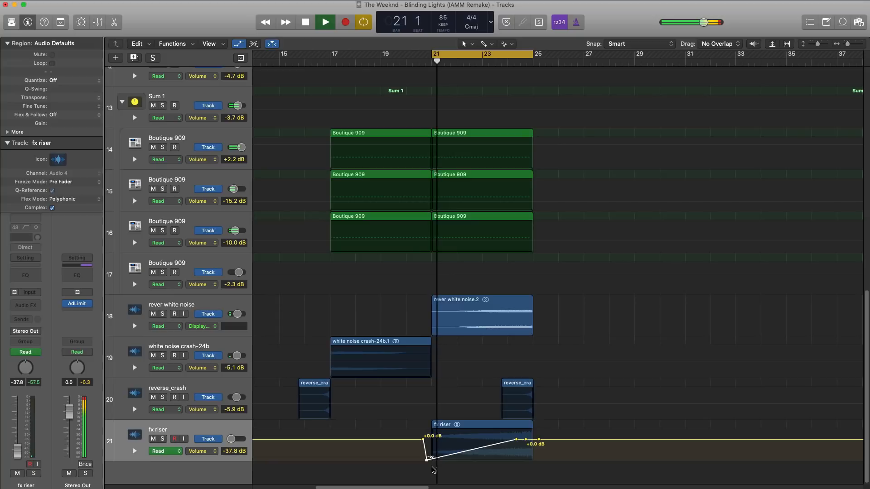
{"action": "mouse_move", "coordinate": [516, 439]}
{"action": "left_mouse_down"}
{"action": "mouse_move", "coordinate": [518, 448]}
{"action": "mouse_move", "coordinate": [526, 439]}
{"action": "left_mouse_up"}
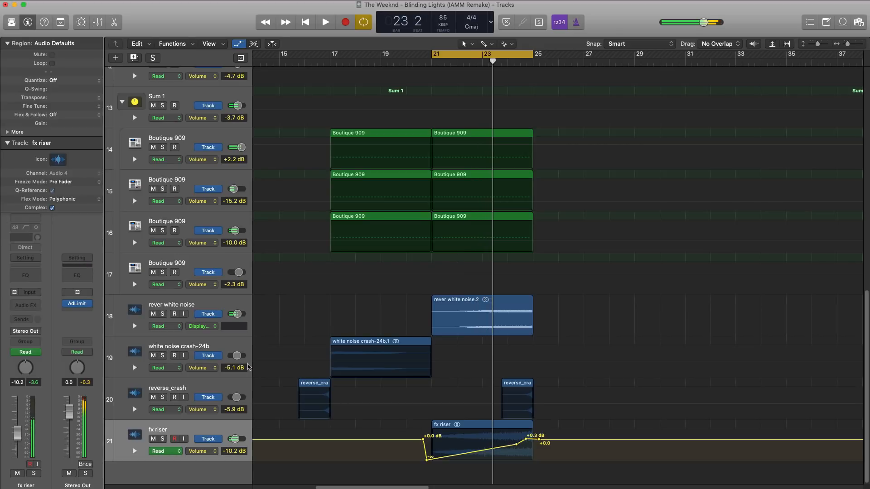
Insert the Chorus effect on the fx riser track with its Factory Default settings and hide the automation lanes.
{"action": "left_click", "coordinate": [40, 305]}
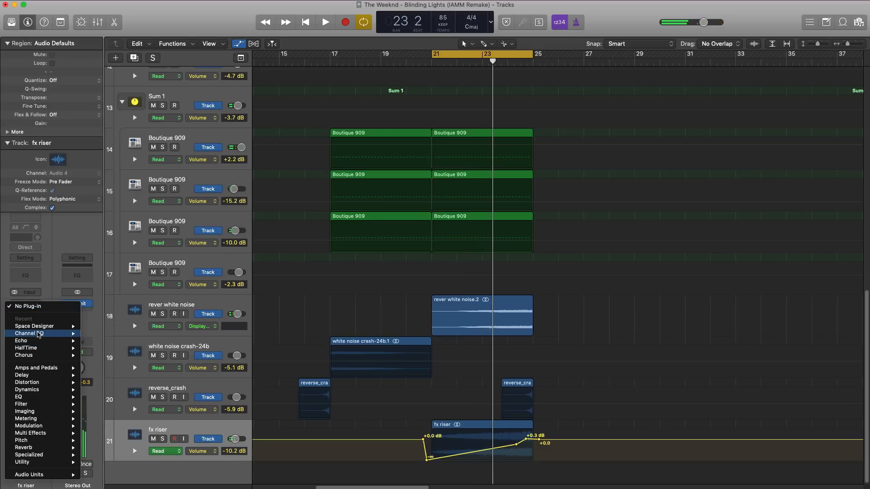
{"action": "left_click", "coordinate": [108, 357]}
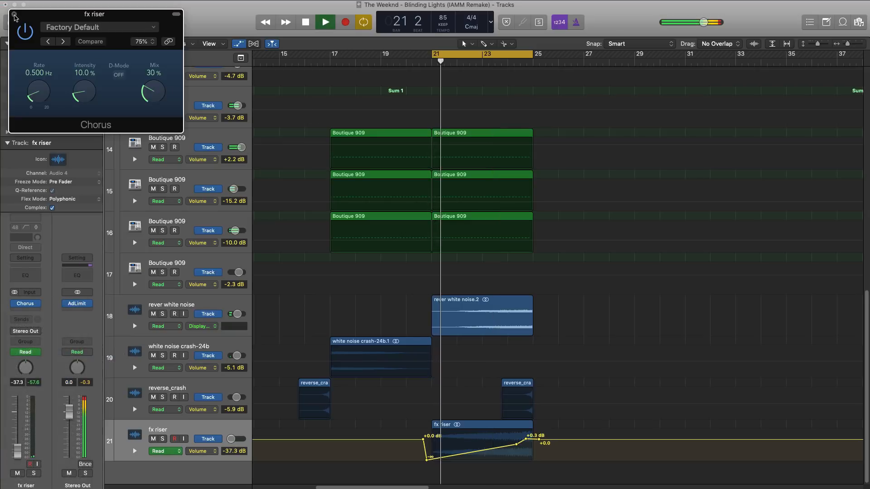
{"action": "left_click", "coordinate": [14, 14]}
{"action": "key", "text": "a"}
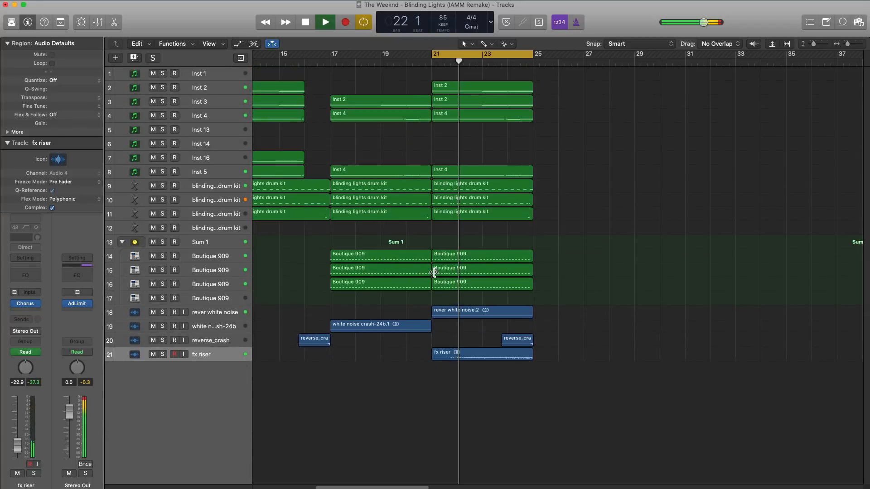
{"action": "key", "text": "super+Left"}
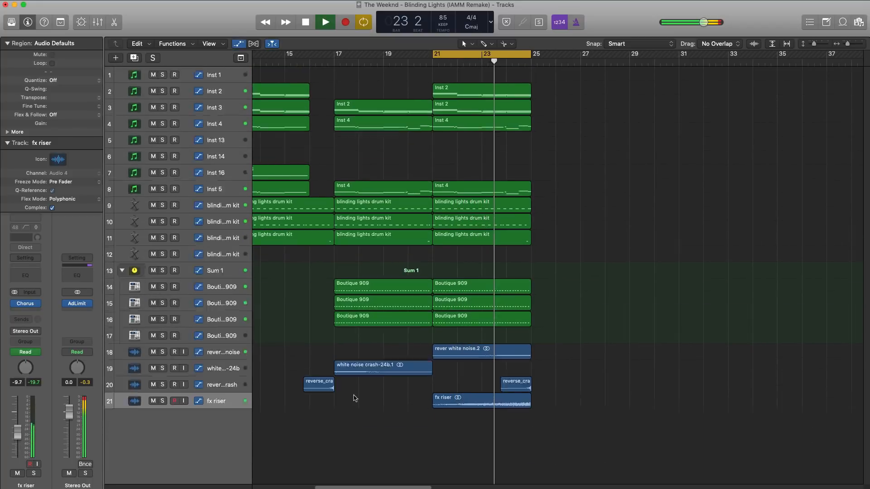
Lower the fx riser volume automation point past bar 24 to -9.4 dB, shift the +0.3 dB point nearer bar 25 and listen.
{"action": "key", "text": "a"}
{"action": "left_click", "coordinate": [515, 466]}
{"action": "left_click_drag", "start_coordinate": [516, 467], "coordinate": [528, 461]}
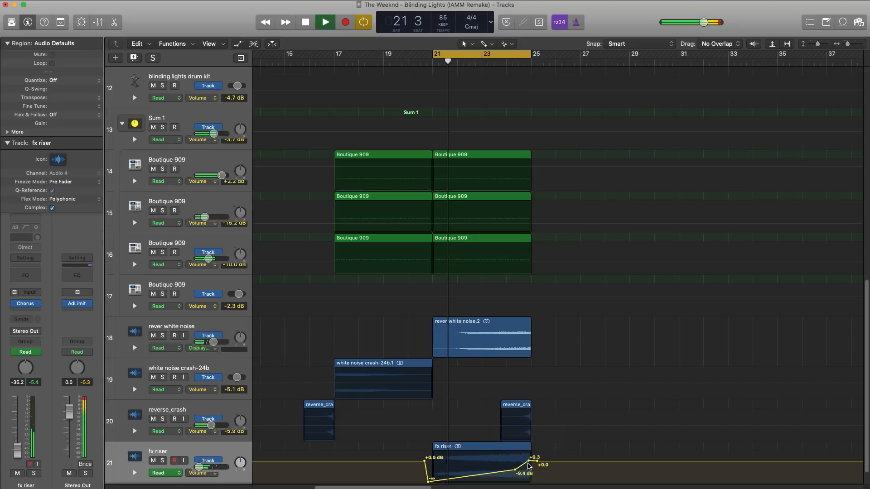
{"action": "key", "text": "a"}
{"action": "scroll", "coordinate": [522, 415], "scroll_direction": "left", "scroll_amount": 2}
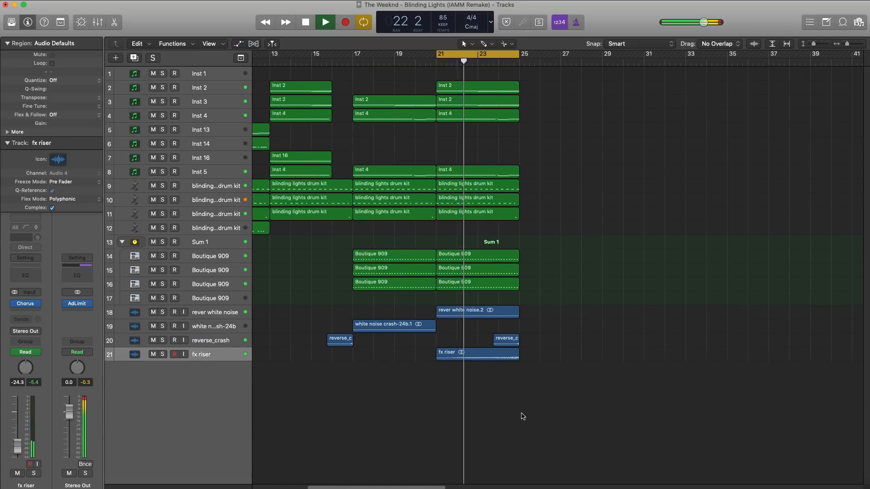
{"action": "scroll", "coordinate": [523, 414], "scroll_direction": "down", "scroll_amount": 2}
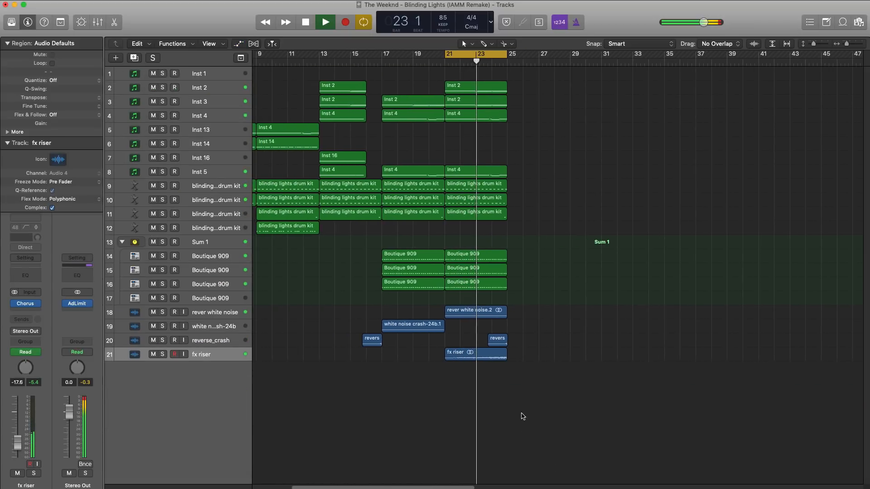
{"action": "key", "text": "space"}
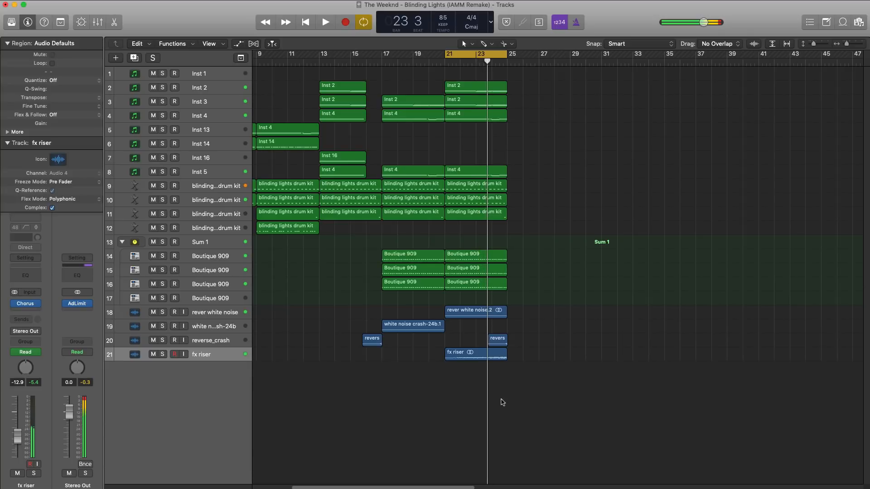
Copy the thirteen regions of bars 1 to 5 to bar 25.
{"action": "scroll", "coordinate": [482, 350], "scroll_direction": "down", "scroll_amount": 2}
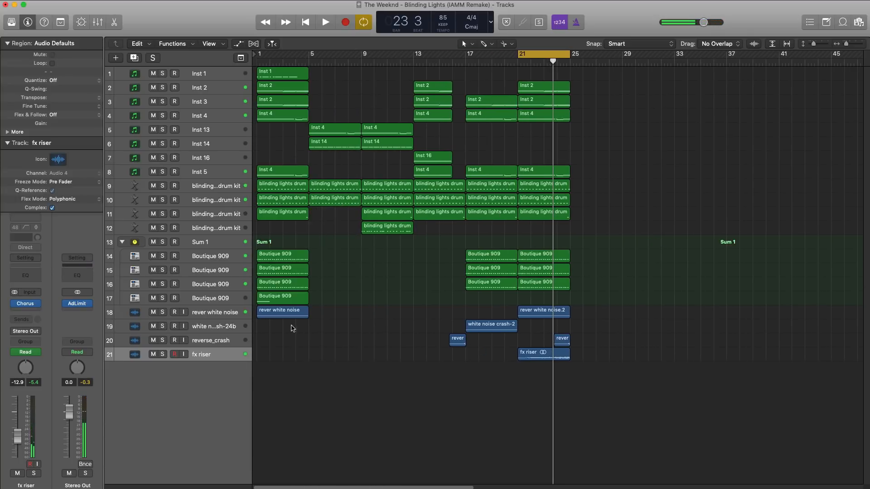
{"action": "left_click_drag", "start_coordinate": [305, 336], "coordinate": [611, 78]}
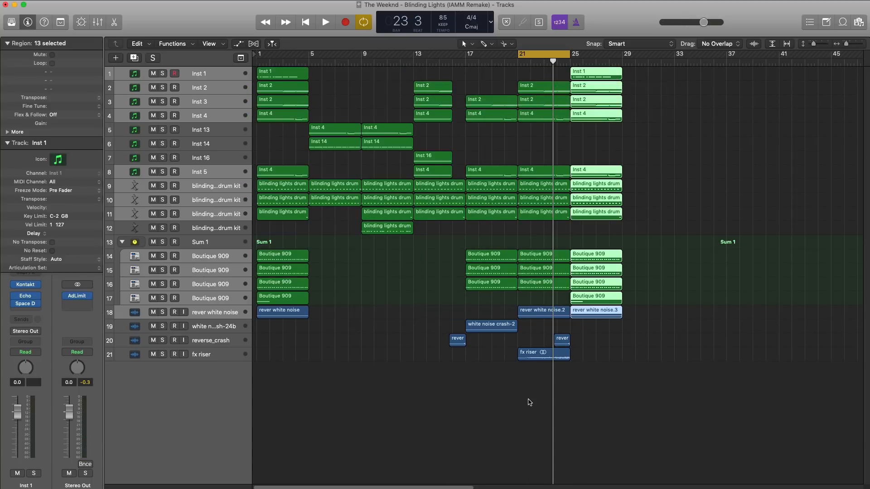
Try a copy of the 42 regions of bars 5 to 25 starting at bar 29.
{"action": "left_click_drag", "start_coordinate": [556, 383], "coordinate": [342, 74]}
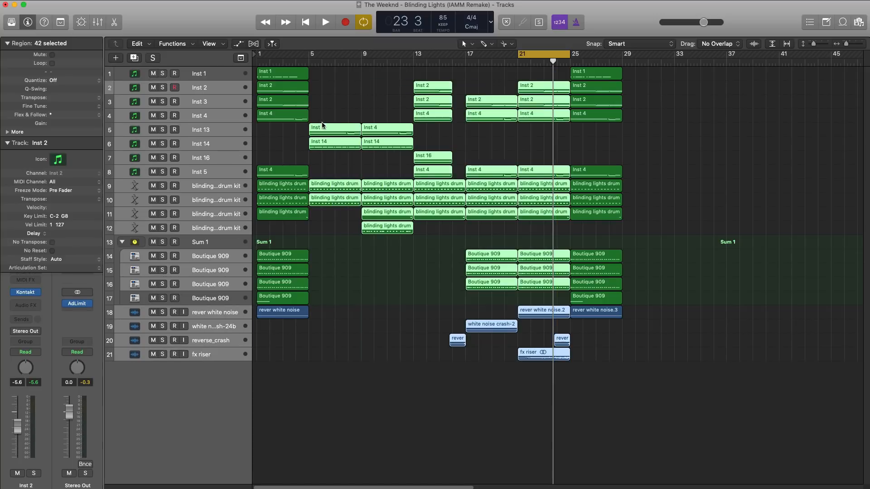
{"action": "left_click_drag", "start_coordinate": [485, 127], "coordinate": [651, 131]}
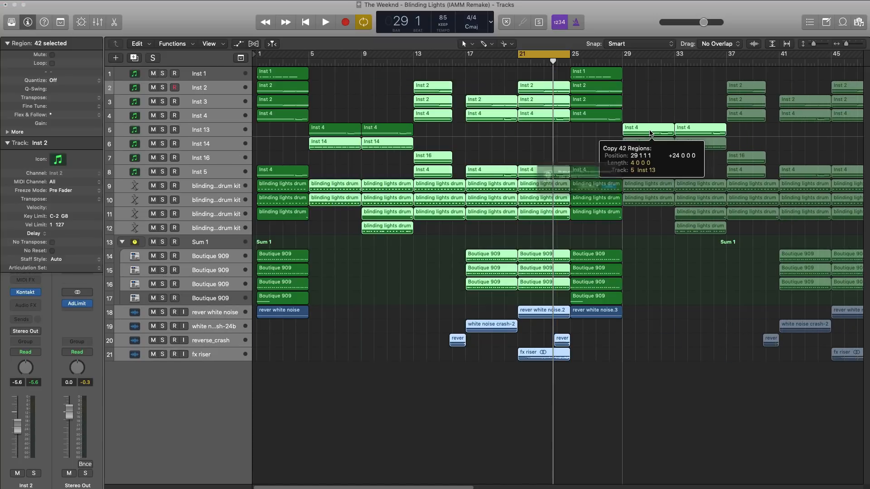
{"action": "left_click", "coordinate": [634, 200]}
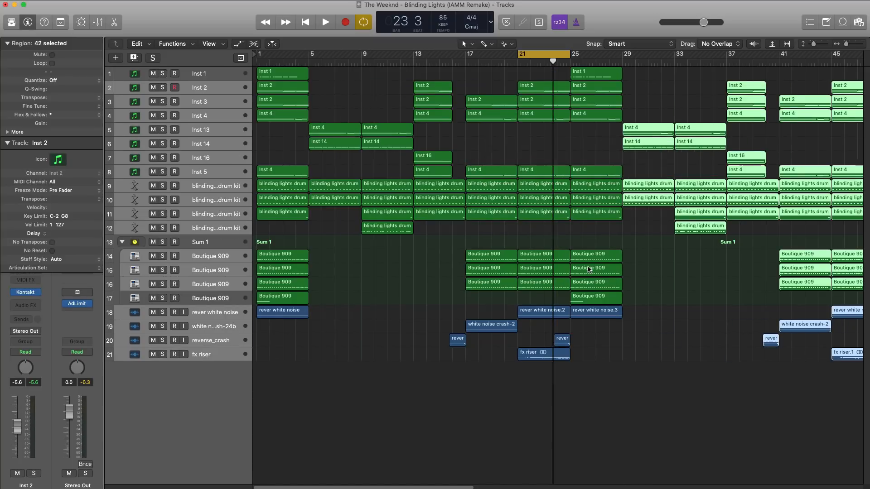
{"action": "scroll", "coordinate": [518, 184], "scroll_direction": "down", "scroll_amount": 5}
{"action": "scroll", "coordinate": [488, 172], "scroll_direction": "up", "scroll_amount": 2}
{"action": "scroll", "coordinate": [488, 172], "scroll_direction": "up", "scroll_amount": 1}
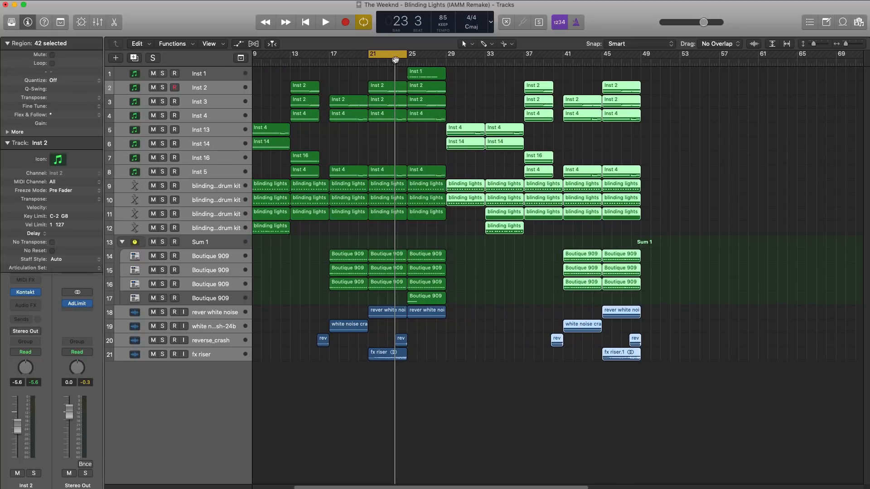
Turn off cycle mode, undo the copy of the 42 regions and play the arrangement from bar 1 to about bar 30.
{"action": "left_click", "coordinate": [395, 60]}
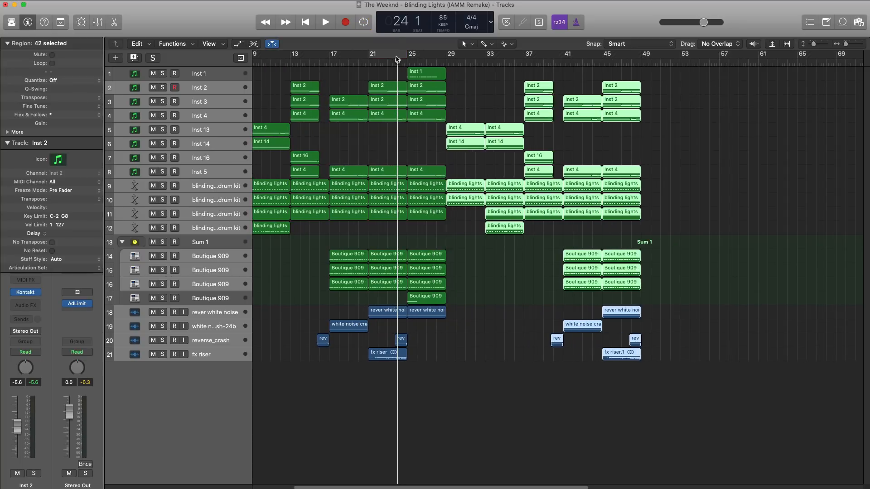
{"action": "key", "text": "Return"}
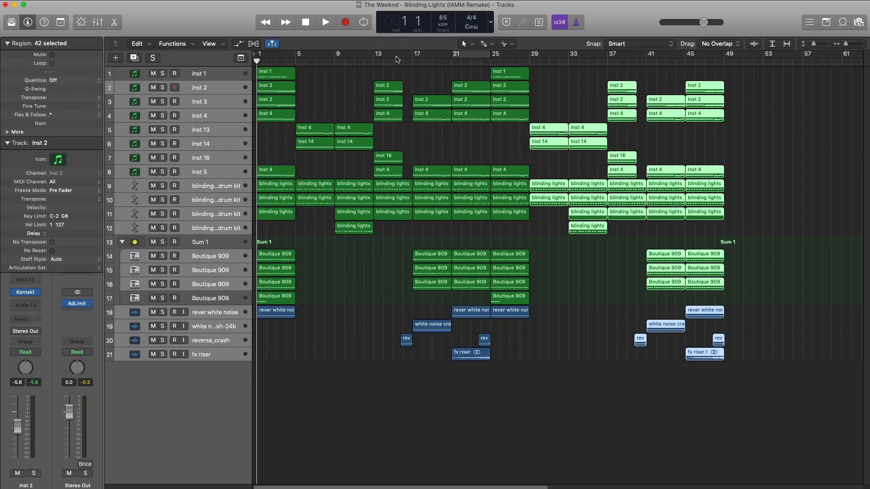
{"action": "key", "text": "super+z"}
{"action": "key", "text": "space"}
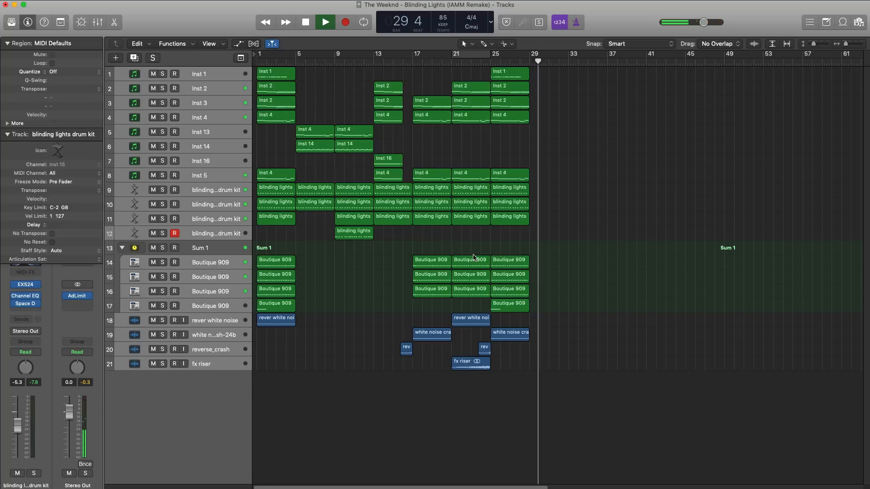
{"action": "key", "text": "space"}
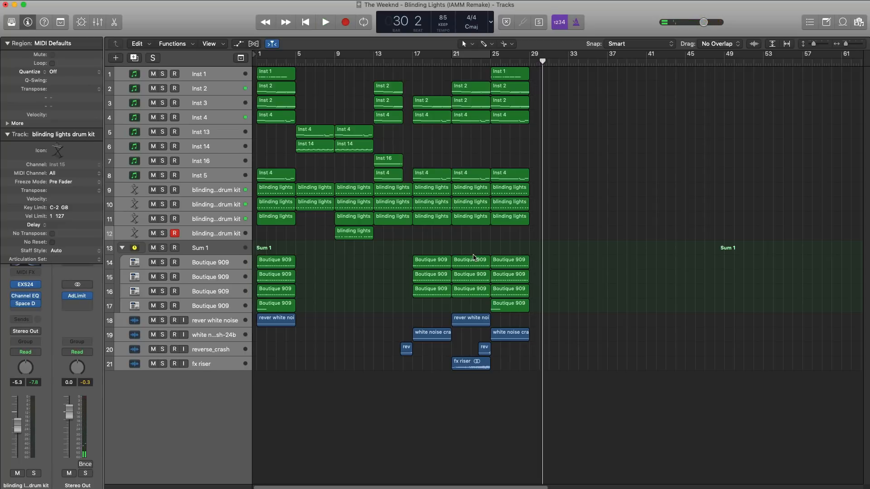
{"action": "left_click_drag", "start_coordinate": [597, 423], "coordinate": [311, 107]}
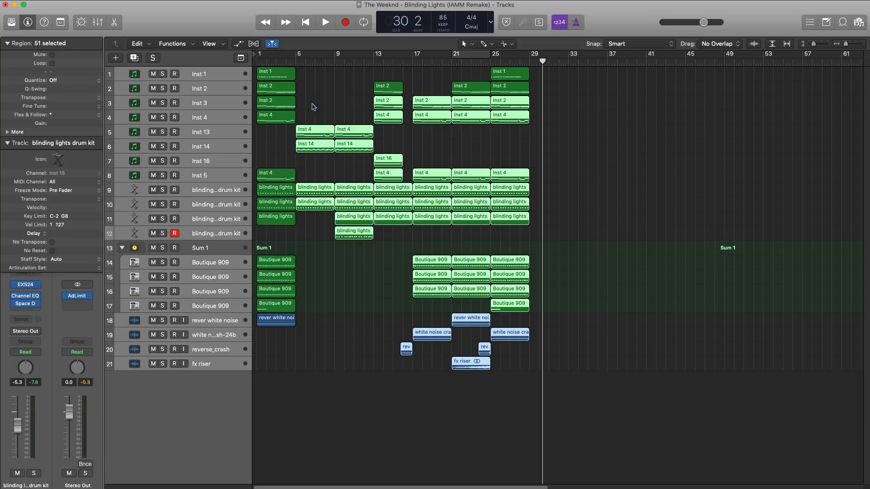
{"action": "left_click", "coordinate": [591, 159]}
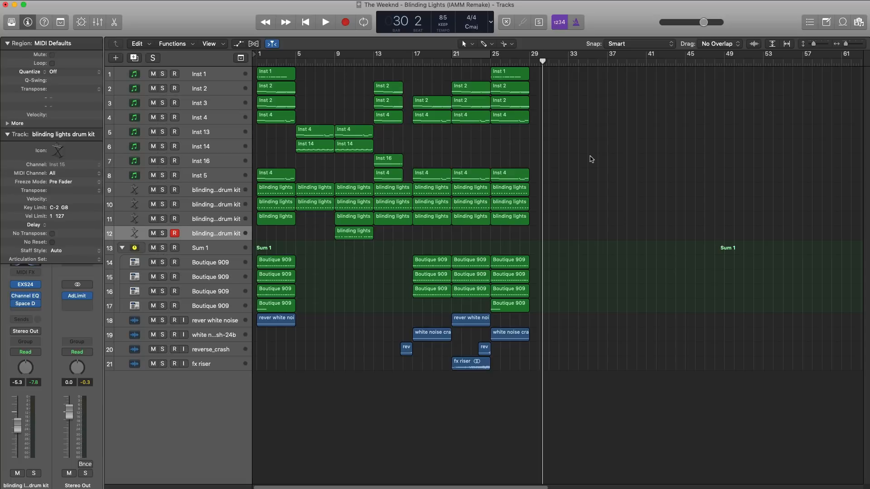